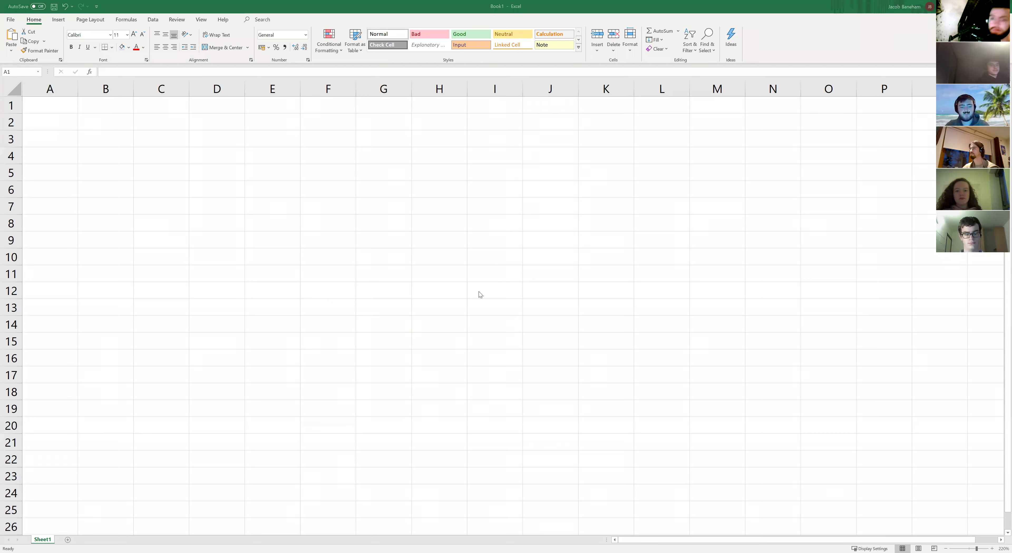
{"action": "left_click", "coordinate": [50, 107]}
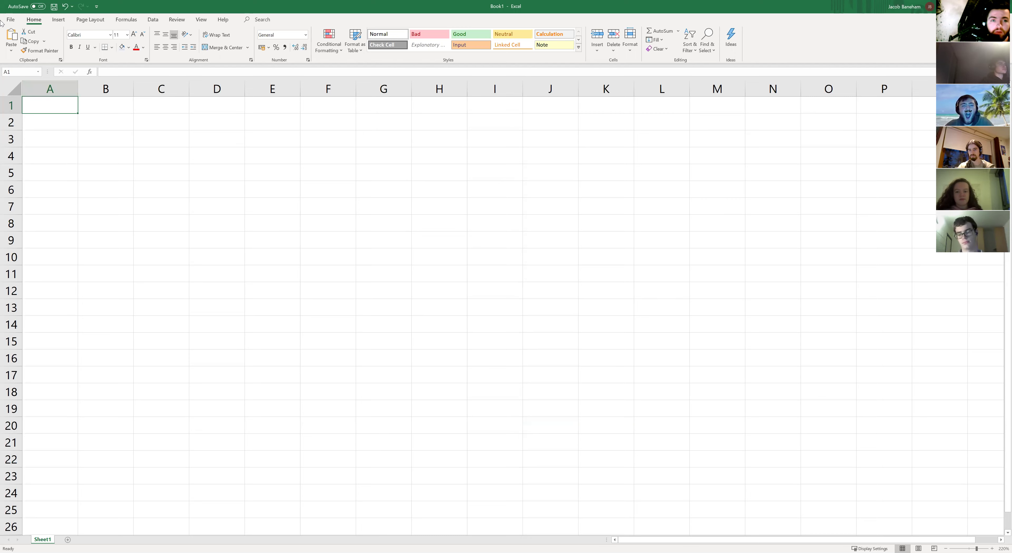
{"action": "left_click", "coordinate": [11, 19]}
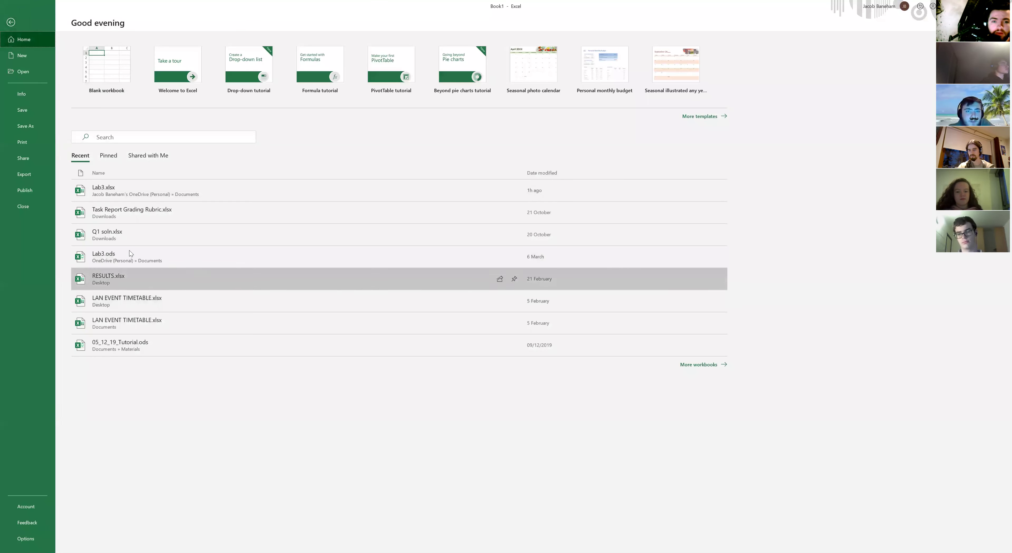
{"action": "left_click", "coordinate": [32, 76]}
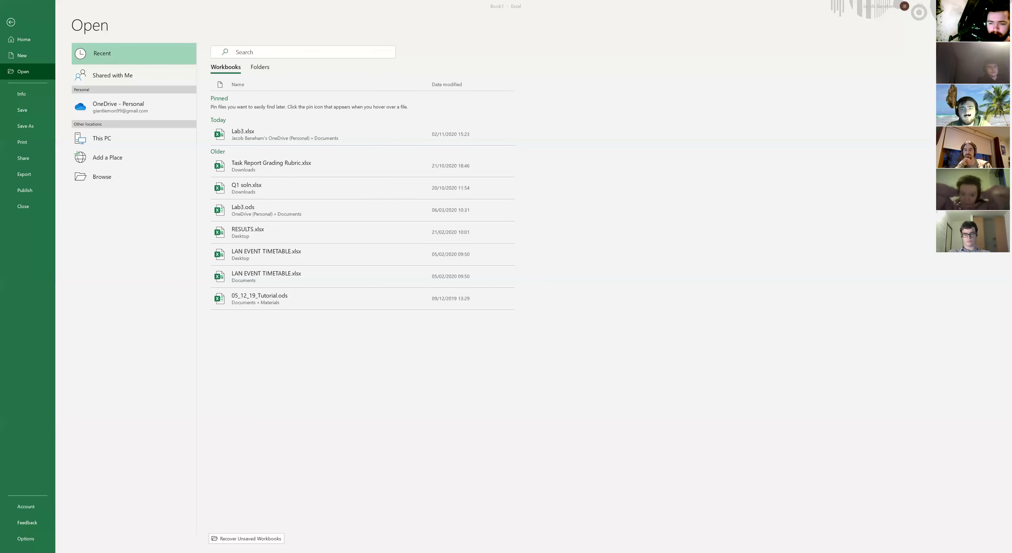
{"action": "left_click", "coordinate": [11, 22]}
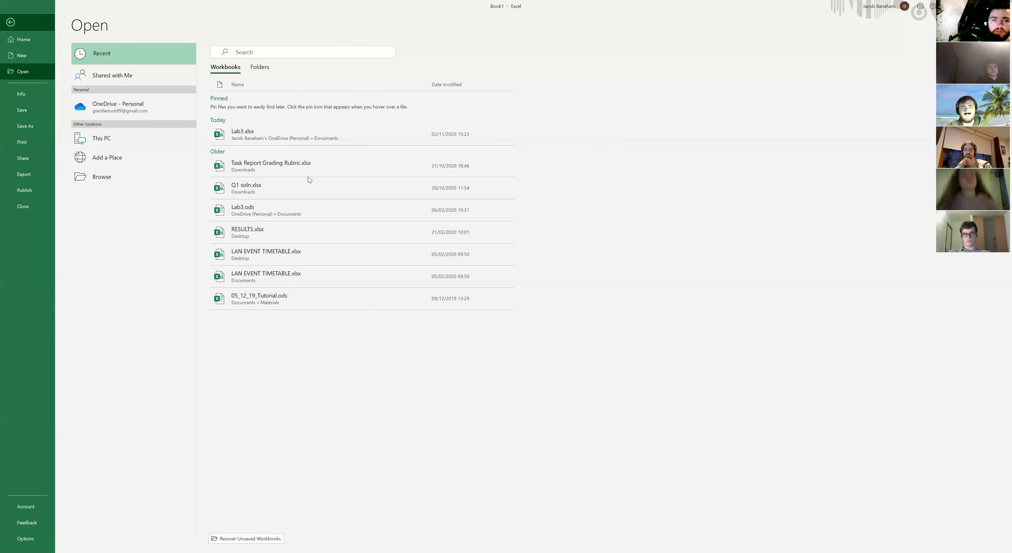
Step: Enter 1, 2, 3 and 4 down cells A1 to A4
{"action": "left_click", "coordinate": [203, 71]}
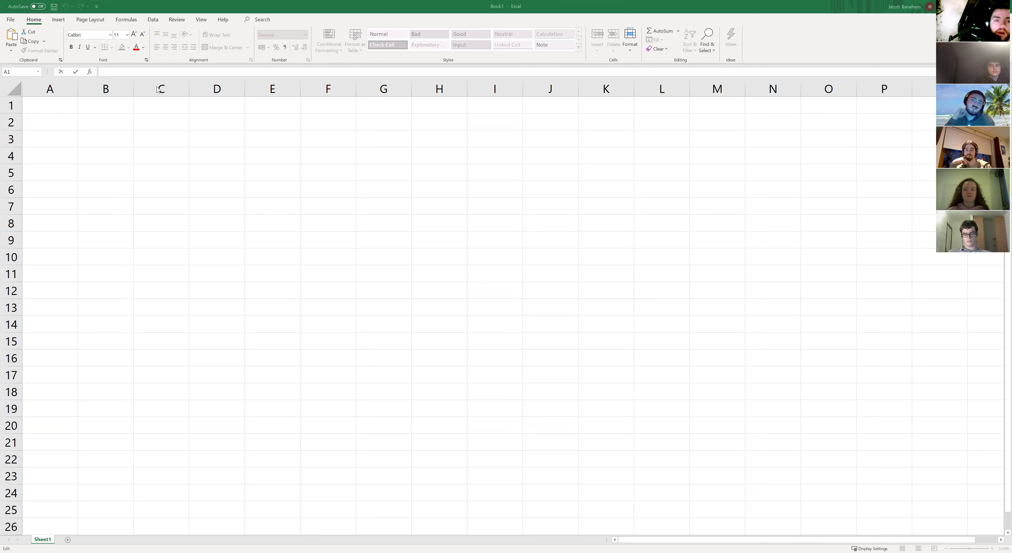
{"action": "left_click", "coordinate": [45, 103]}
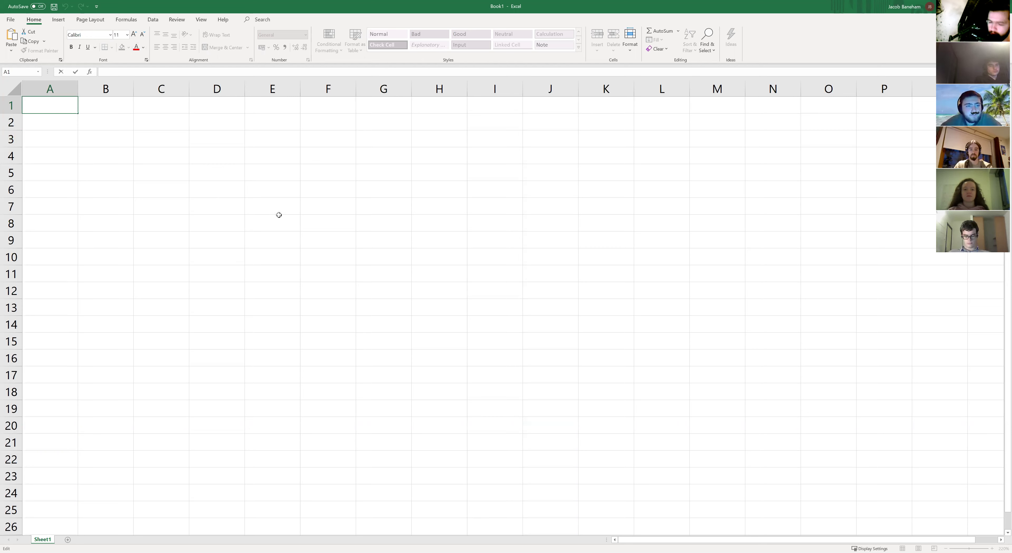
{"action": "type", "text": "1"}
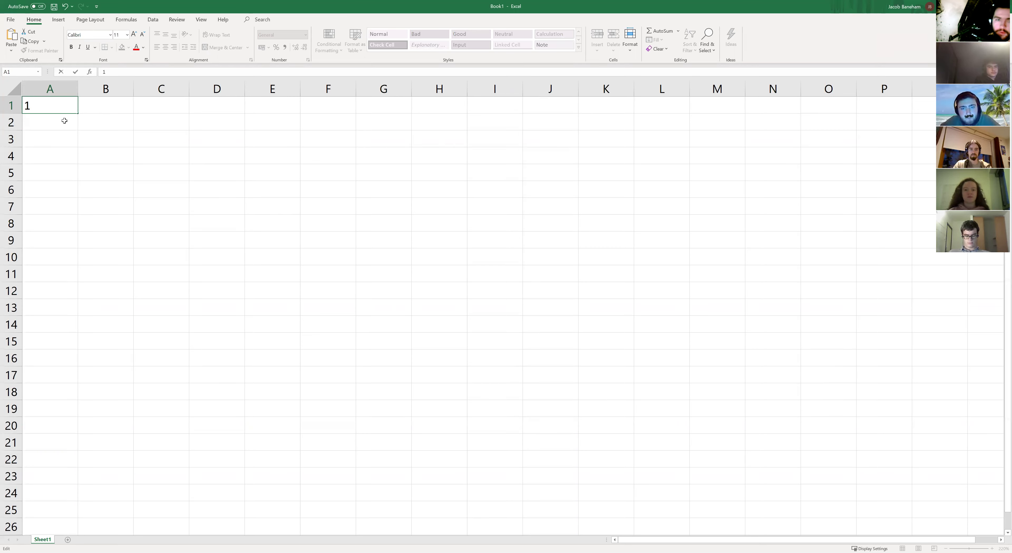
{"action": "left_click", "coordinate": [65, 121]}
{"action": "type", "text": "2"}
{"action": "key", "text": "Return"}
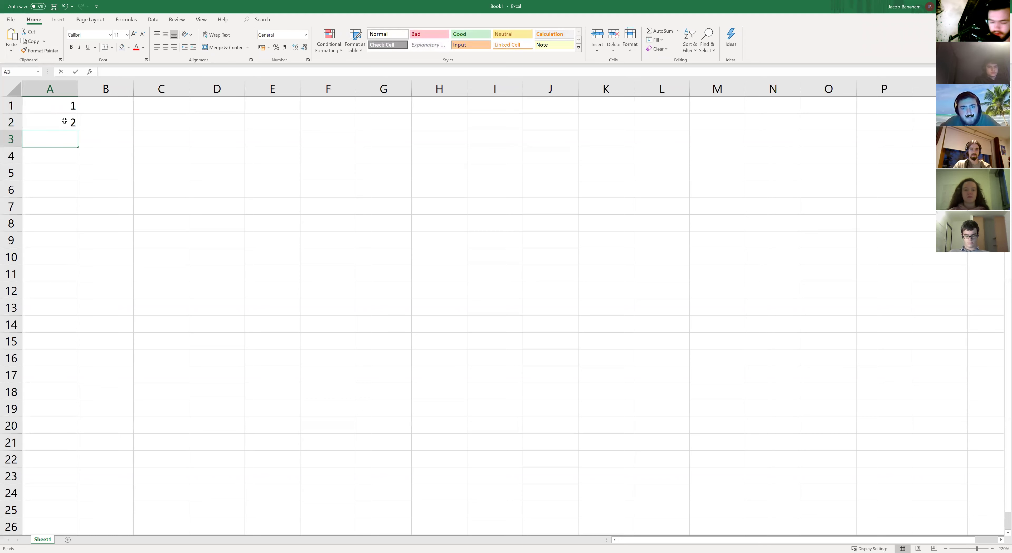
{"action": "type", "text": "3"}
{"action": "key", "text": "Return"}
{"action": "type", "text": "4"}
{"action": "key", "text": "Return"}
Step: Undo the entries in cells A2 to A4
{"action": "key", "text": "ctrl+z"}
{"action": "key", "text": "ctrl+z"}
{"action": "key", "text": "ctrl+z"}
{"action": "key", "text": "ctrl+z"}
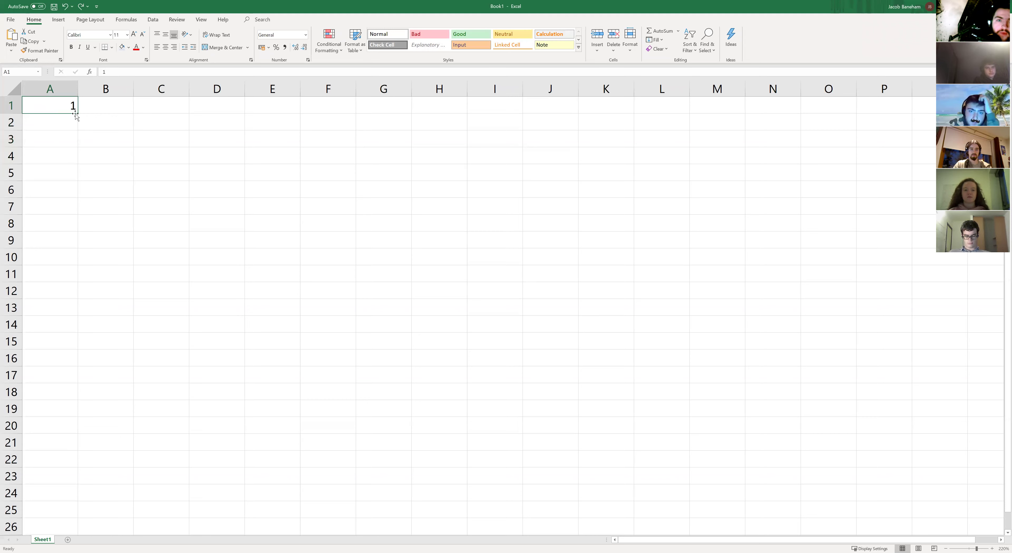
Step: Enter 2 in cell A2, directly below the 1 in A1
{"action": "left_click_drag", "start_coordinate": [75, 113], "coordinate": [79, 139]}
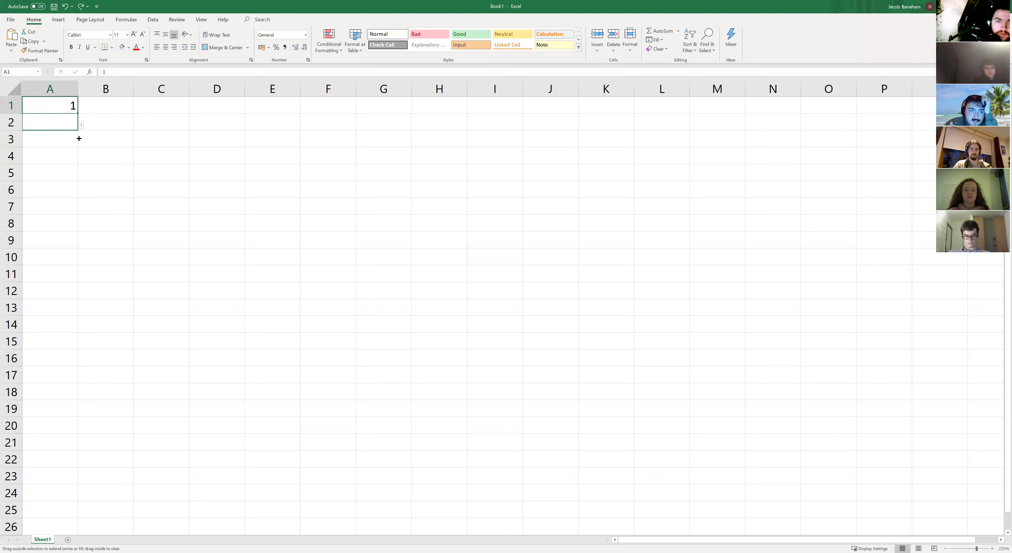
{"action": "key", "text": "Escape"}
{"action": "left_click", "coordinate": [65, 124]}
{"action": "type", "text": "2"}
{"action": "key", "text": "Return"}
Step: Extend the number series from A1 and A2 down through cell A10, and undo the fill
{"action": "left_click_drag", "start_coordinate": [69, 106], "coordinate": [70, 130]}
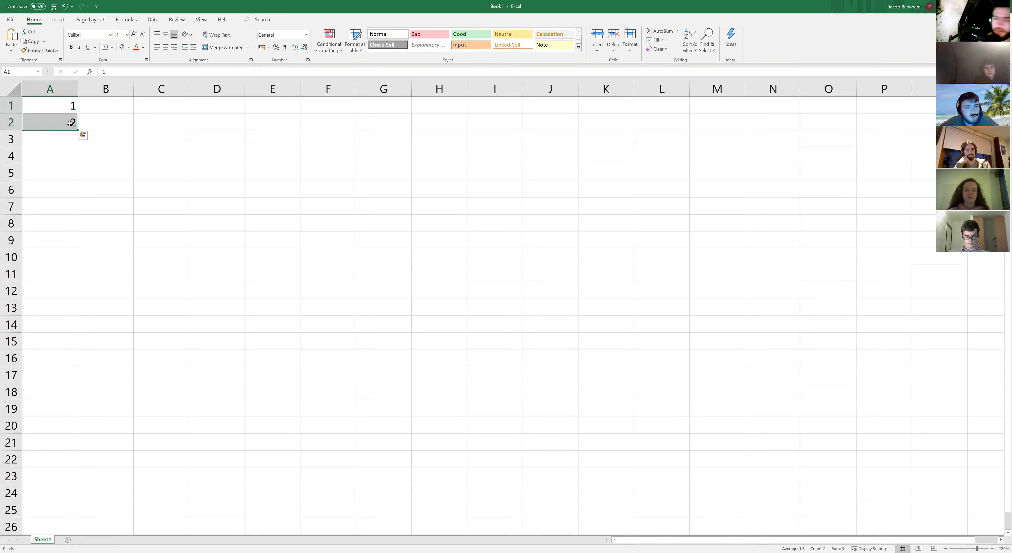
{"action": "mouse_move", "coordinate": [78, 130]}
{"action": "left_mouse_down"}
{"action": "mouse_move", "coordinate": [80, 148]}
{"action": "mouse_move", "coordinate": [73, 127]}
{"action": "left_mouse_up"}
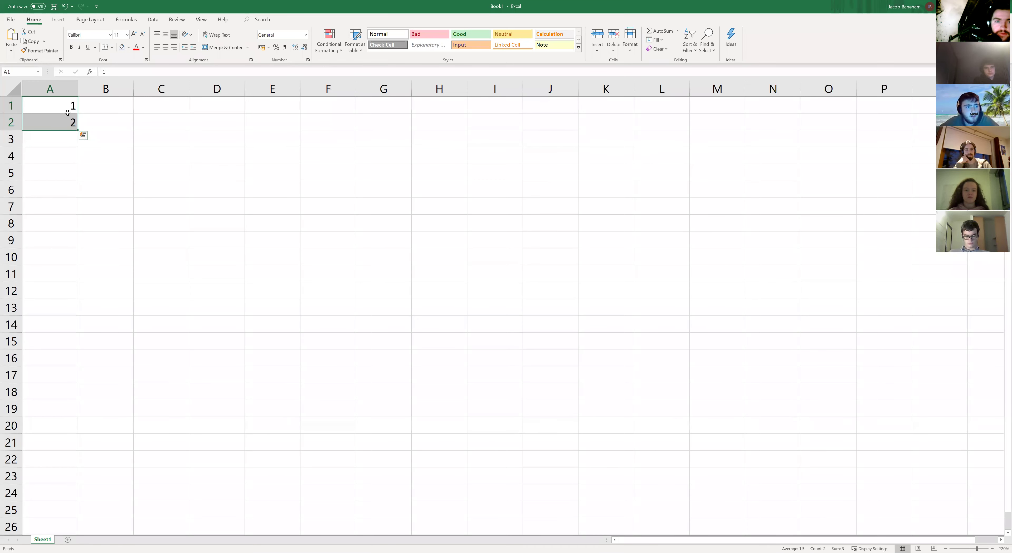
{"action": "left_click_drag", "start_coordinate": [77, 133], "coordinate": [78, 266]}
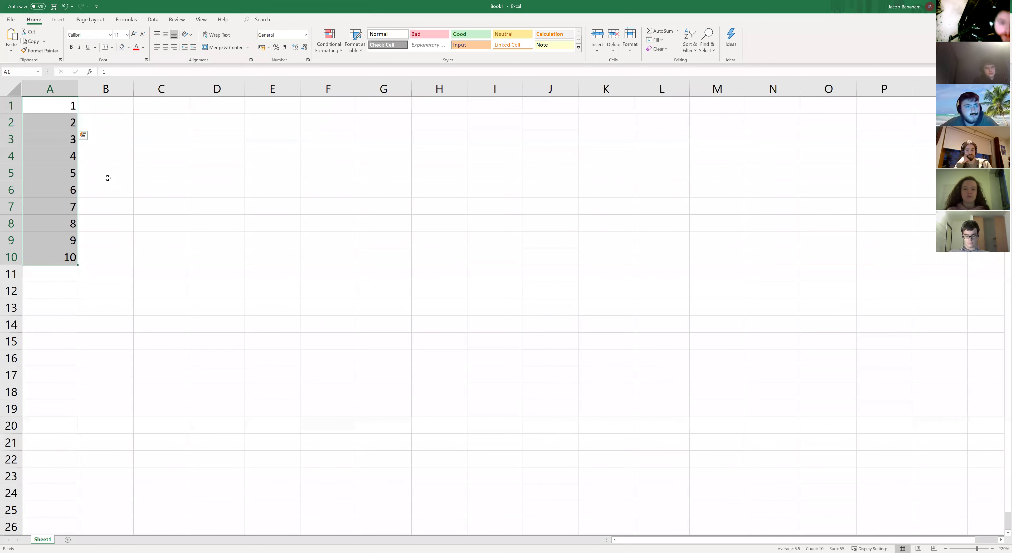
{"action": "key", "text": "ctrl+z"}
Step: Replace the values in cells A1 and A2 with 0 and 30
{"action": "double_click", "coordinate": [74, 106]}
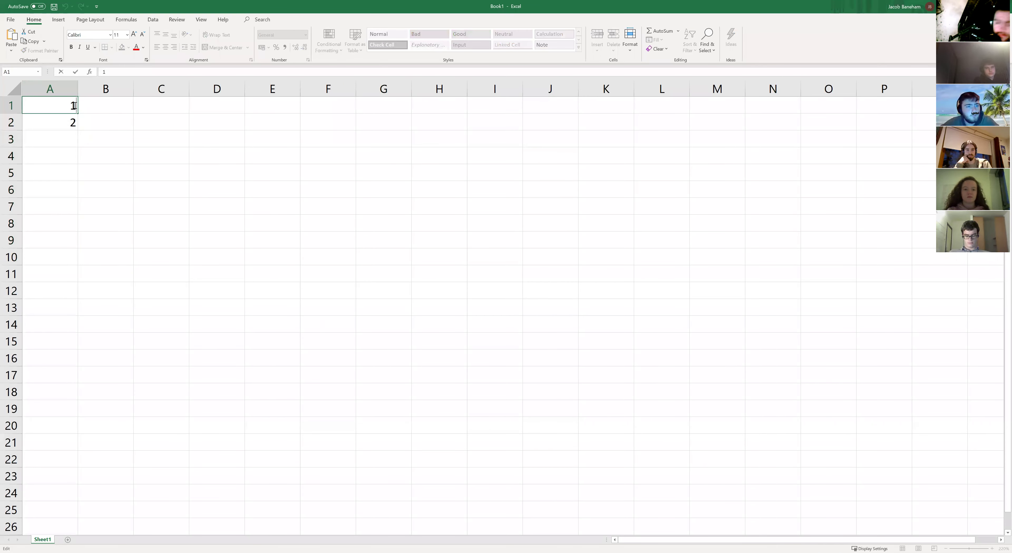
{"action": "key", "text": "BackSpace"}
{"action": "left_click", "coordinate": [63, 117]}
{"action": "double_click", "coordinate": [64, 118]}
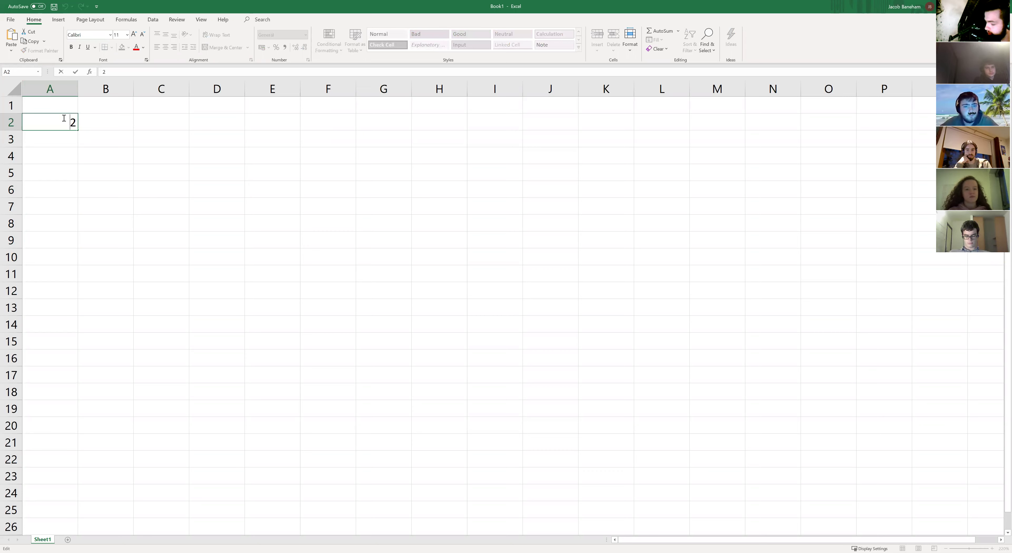
{"action": "key", "text": "BackSpace"}
{"action": "type", "text": "30"}
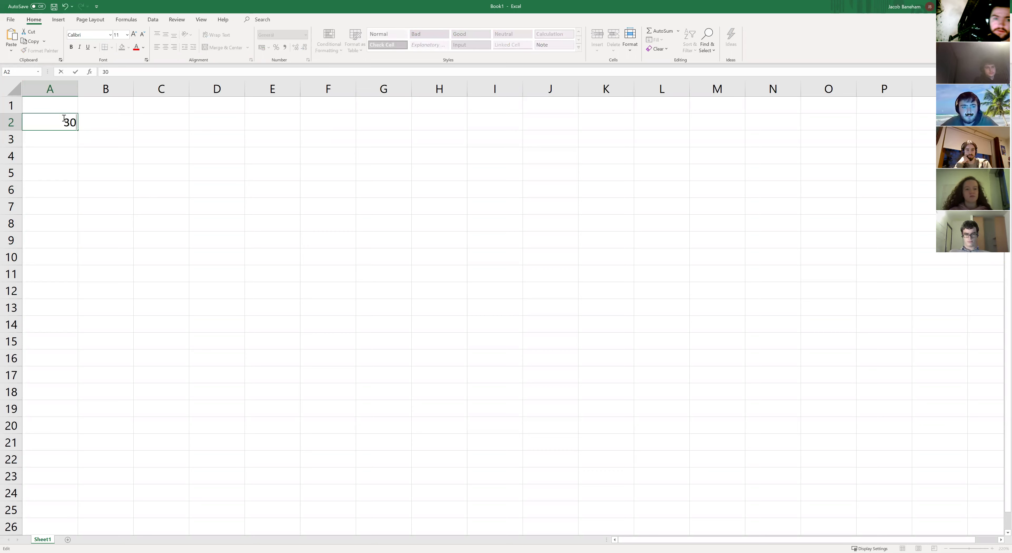
{"action": "left_click", "coordinate": [77, 110]}
{"action": "type", "text": "0"}
{"action": "left_click", "coordinate": [55, 156]}
Step: Extend the 0, 30 series from A1 and A2 down through cell A7, and undo the fill
{"action": "left_click_drag", "start_coordinate": [67, 108], "coordinate": [73, 132]}
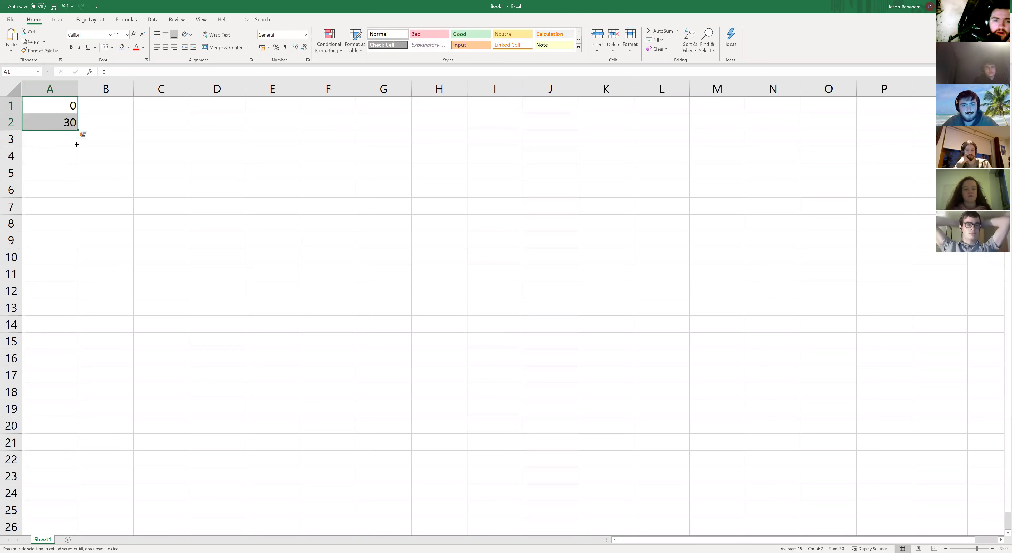
{"action": "left_click_drag", "start_coordinate": [76, 216], "coordinate": [76, 212]}
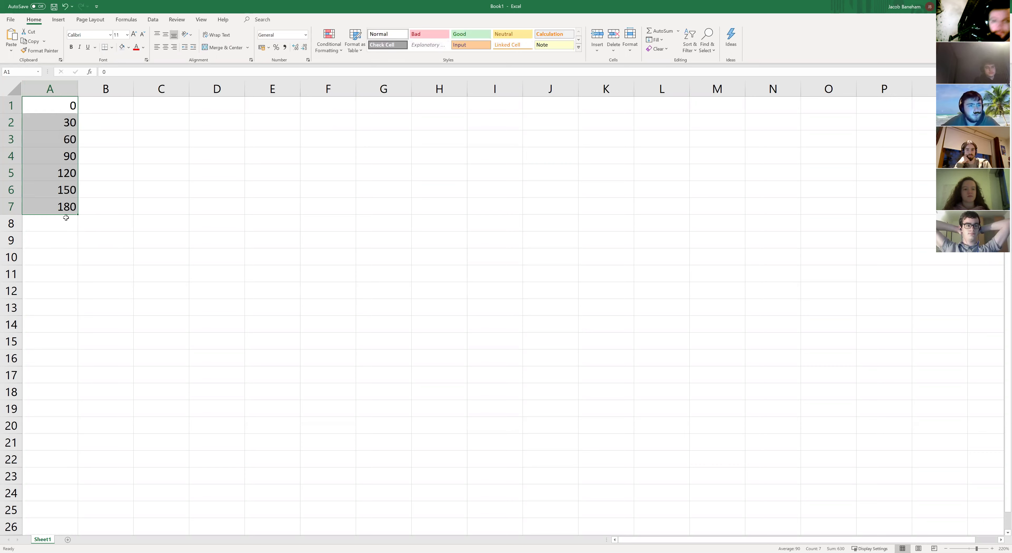
{"action": "key", "text": "ctrl+z"}
Step: Change the value in cell A1 to 1 and the value in cell A2 to 2
{"action": "left_click", "coordinate": [68, 104]}
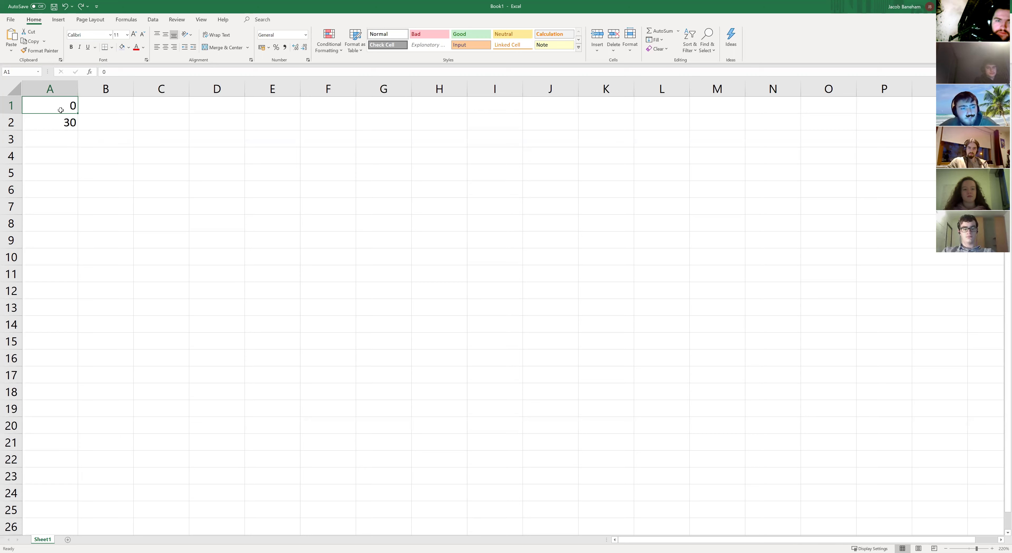
{"action": "double_click", "coordinate": [72, 108]}
{"action": "type", "text": "1"}
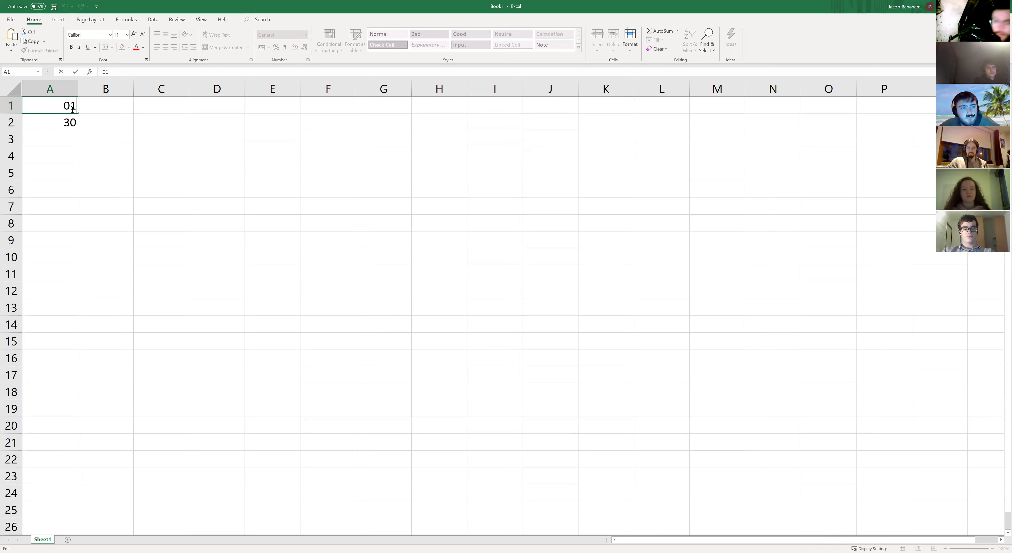
{"action": "key", "text": "ctrl+Return"}
{"action": "double_click", "coordinate": [65, 125]}
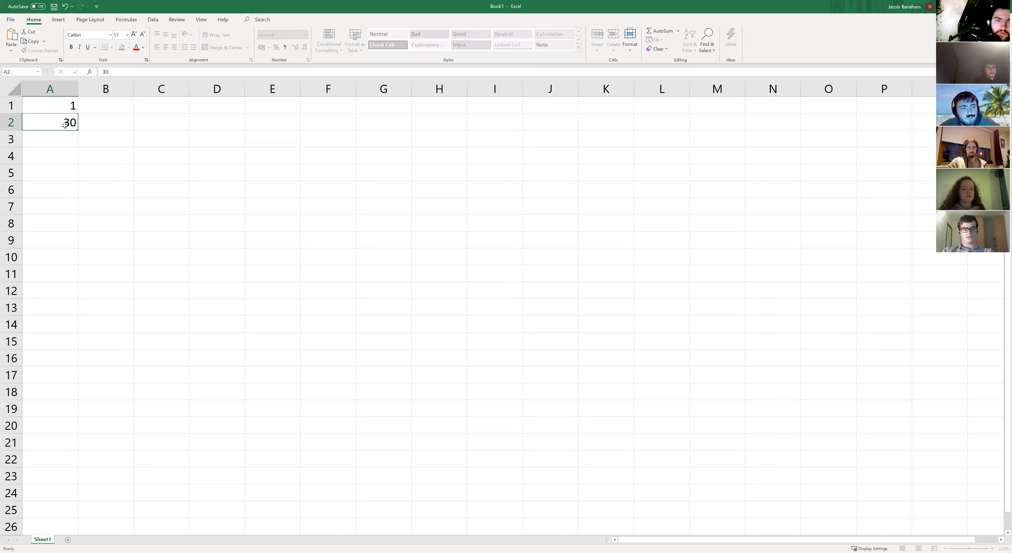
{"action": "key", "text": "End"}
{"action": "key", "text": "BackSpace"}
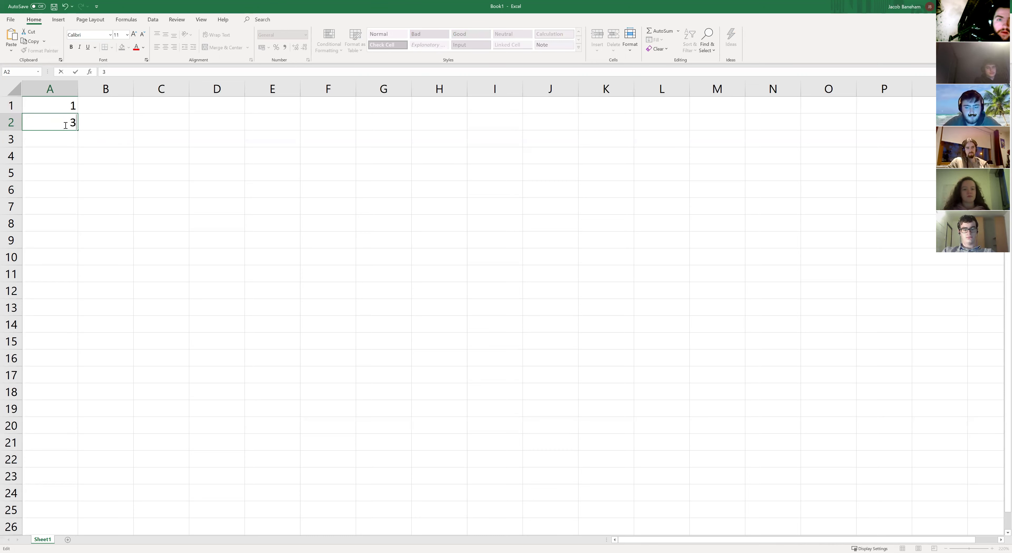
{"action": "left_click", "coordinate": [64, 144]}
Step: Set cell A3 to 3 to complete the three-value pattern
{"action": "type", "text": "2"}
{"action": "key", "text": "ctrl+Return"}
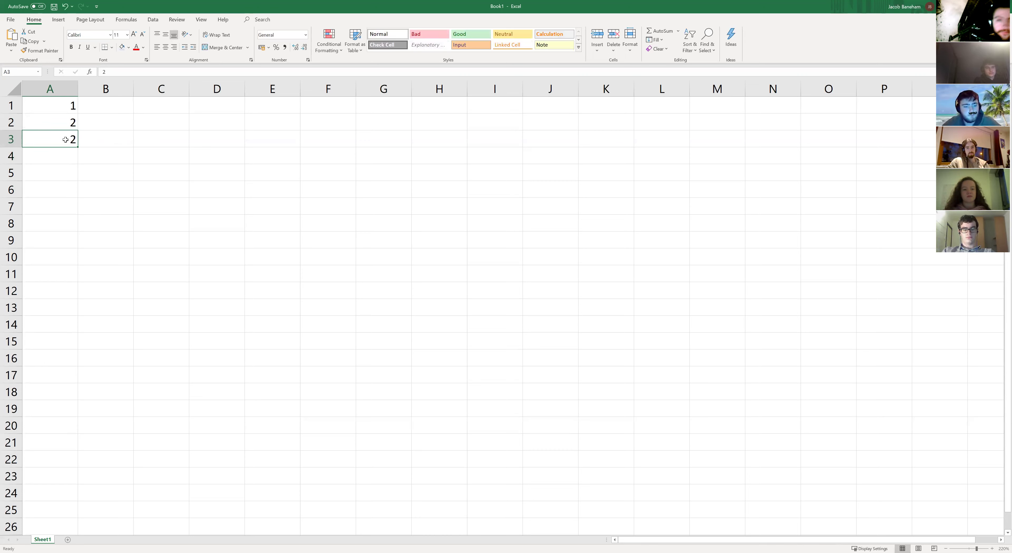
{"action": "double_click", "coordinate": [65, 139]}
{"action": "key", "text": "Delete"}
{"action": "type", "text": "3"}
{"action": "left_click", "coordinate": [68, 167]}
Step: Fill cells A4 to A9 with repeated copies of the values in A1 to A3, and undo the fill
{"action": "left_click_drag", "start_coordinate": [61, 109], "coordinate": [78, 149]}
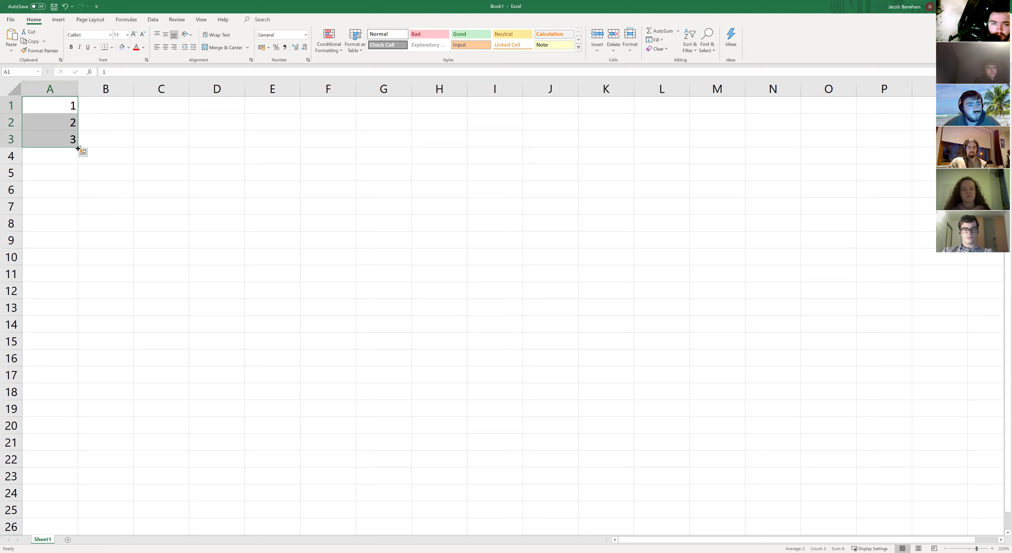
{"action": "left_click_drag", "start_coordinate": [78, 148], "coordinate": [79, 198]}
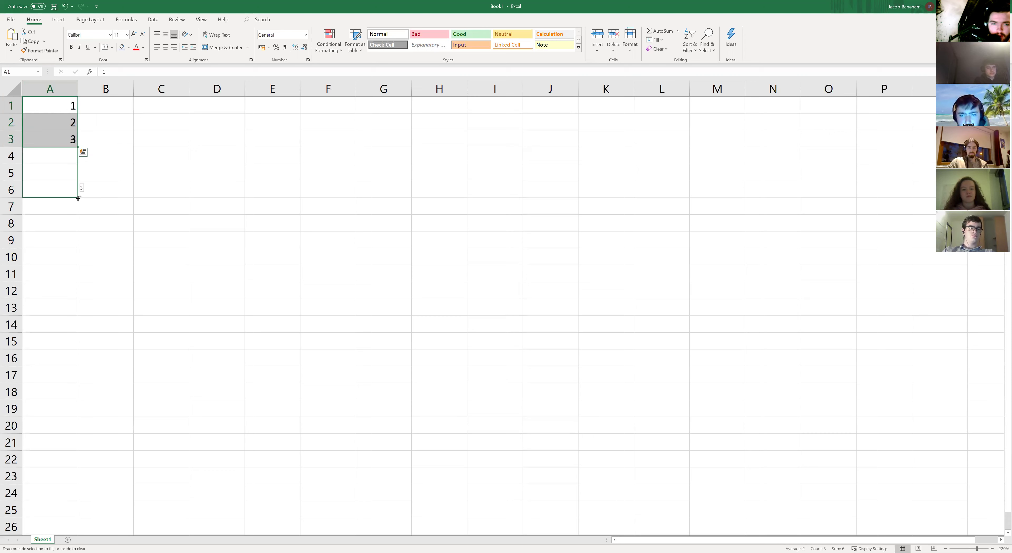
{"action": "left_click_drag", "start_coordinate": [78, 198], "coordinate": [77, 247]}
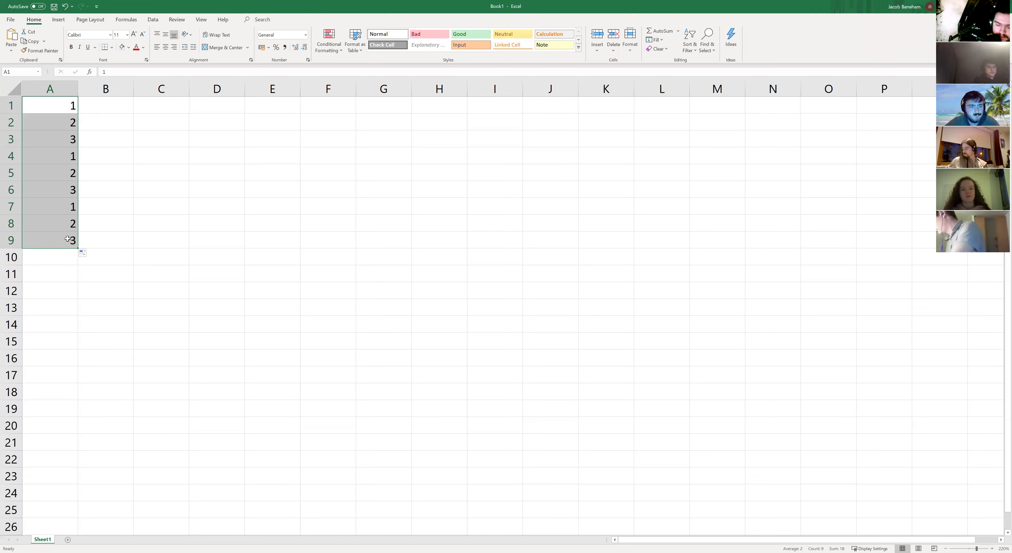
{"action": "key", "text": "ctrl+z"}
Step: Clear cells A2 and A3 and enter 1 in cell A1 as the only value in the column
{"action": "double_click", "coordinate": [67, 106]}
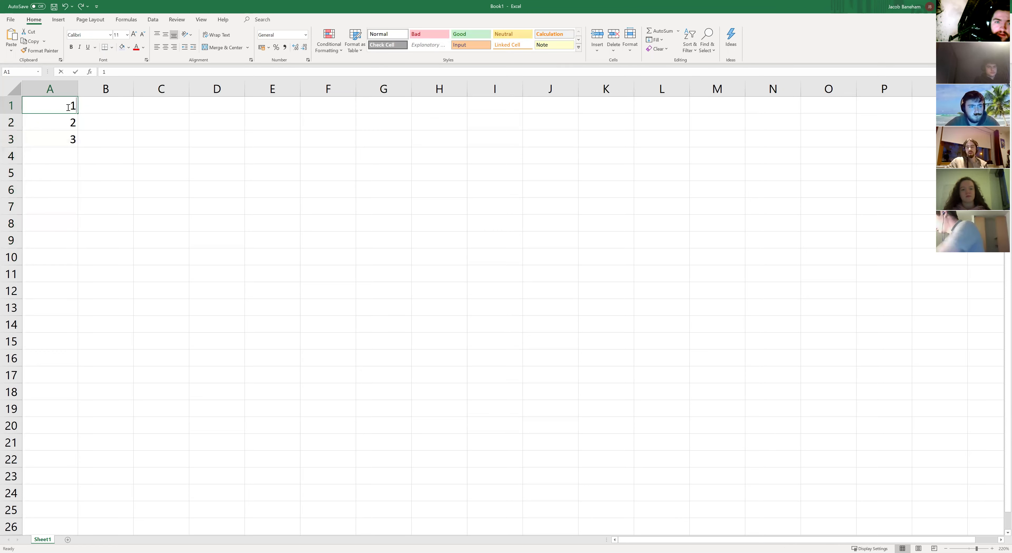
{"action": "left_click", "coordinate": [63, 119]}
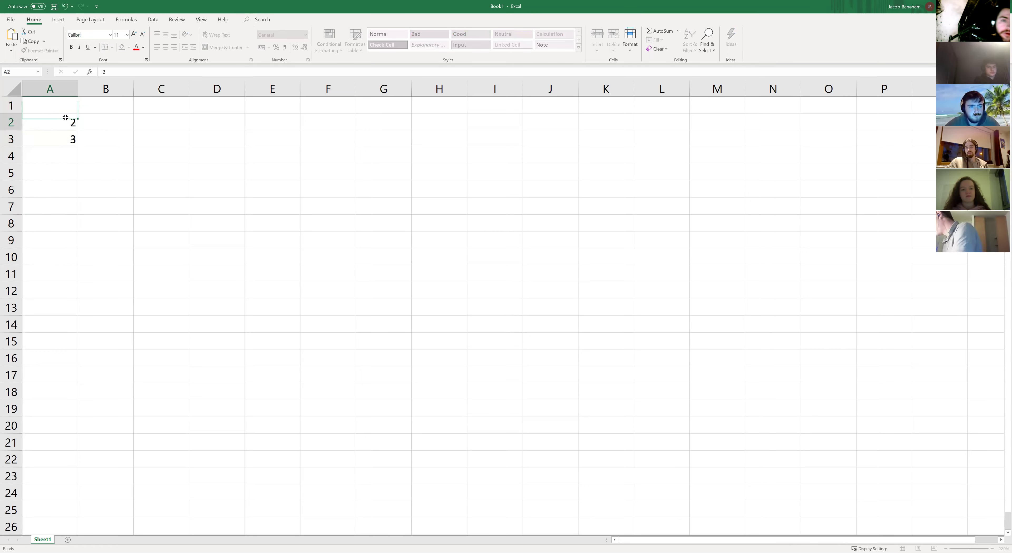
{"action": "key", "text": "Right"}
{"action": "double_click", "coordinate": [52, 118]}
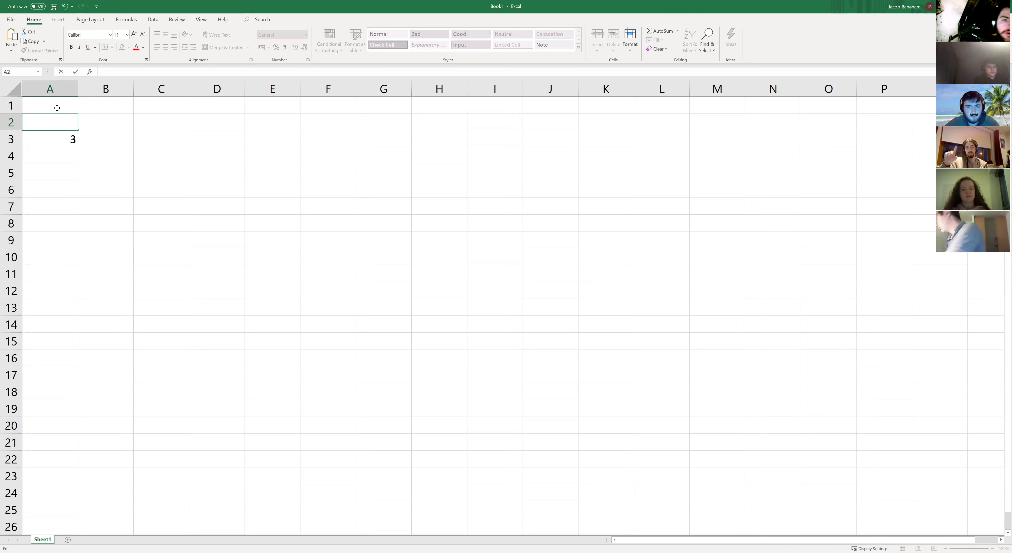
{"action": "left_click", "coordinate": [57, 108]}
{"action": "type", "text": "1"}
{"action": "left_click", "coordinate": [71, 140]}
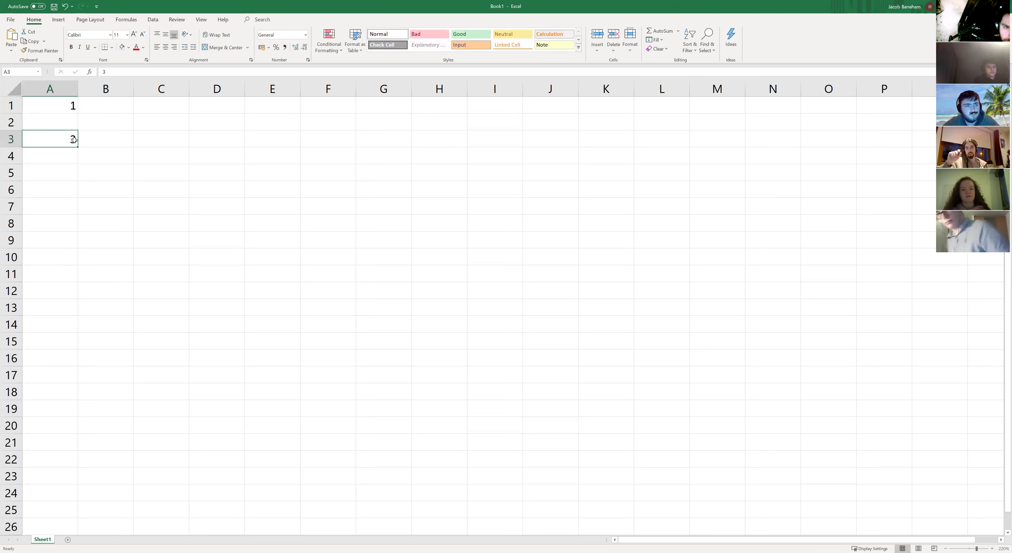
{"action": "double_click", "coordinate": [74, 140]}
{"action": "key", "text": "BackSpace"}
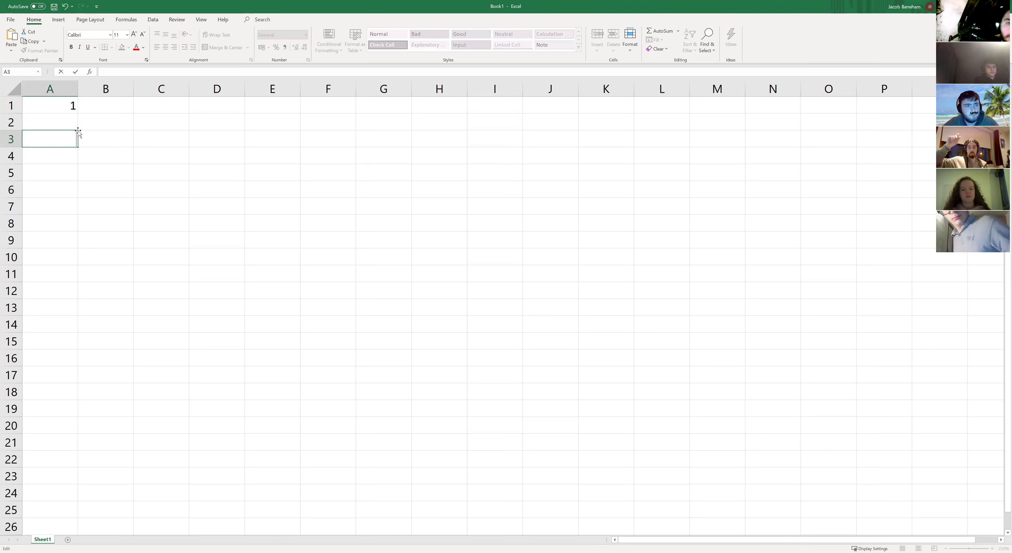
Step: Fill the 1 from cell A1 down through cell A11
{"action": "left_click", "coordinate": [74, 111]}
{"action": "left_click_drag", "start_coordinate": [78, 115], "coordinate": [79, 277]}
{"action": "left_click", "coordinate": [184, 305]}
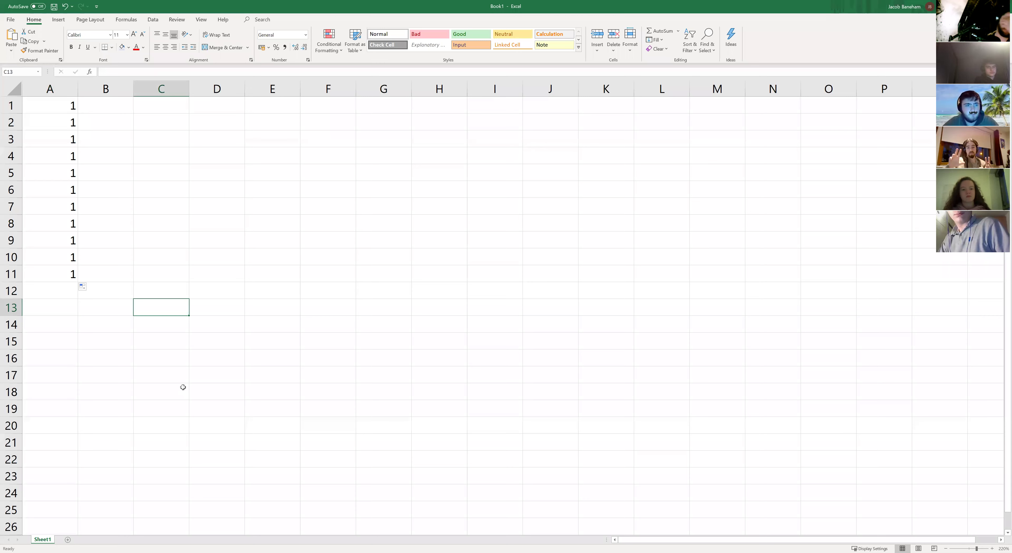
Step: Replace the value in cell A1 with "hello" and fill it down through cell A9
{"action": "left_click", "coordinate": [65, 106]}
{"action": "double_click", "coordinate": [68, 109]}
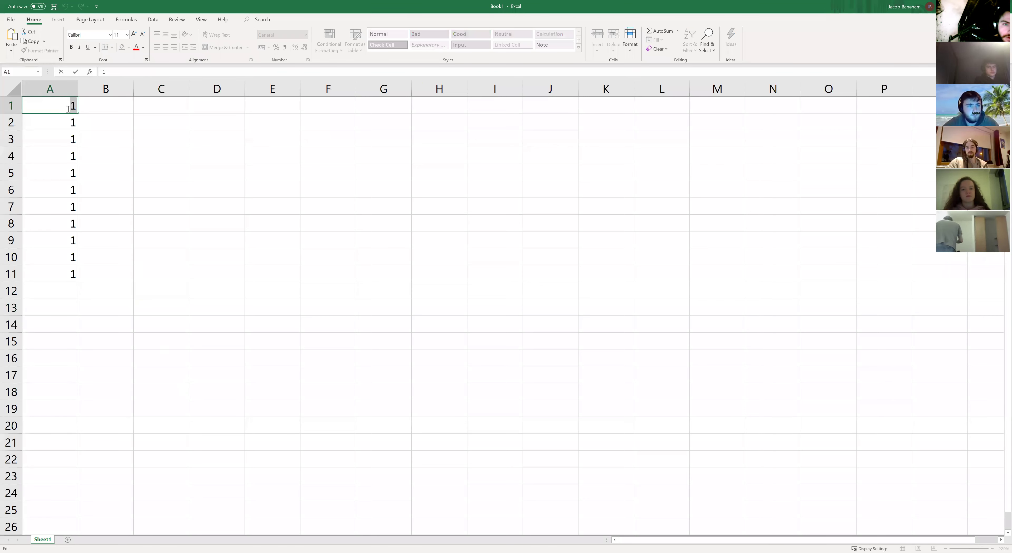
{"action": "type", "text": "hello"}
{"action": "key", "text": "Return"}
{"action": "left_click", "coordinate": [71, 110]}
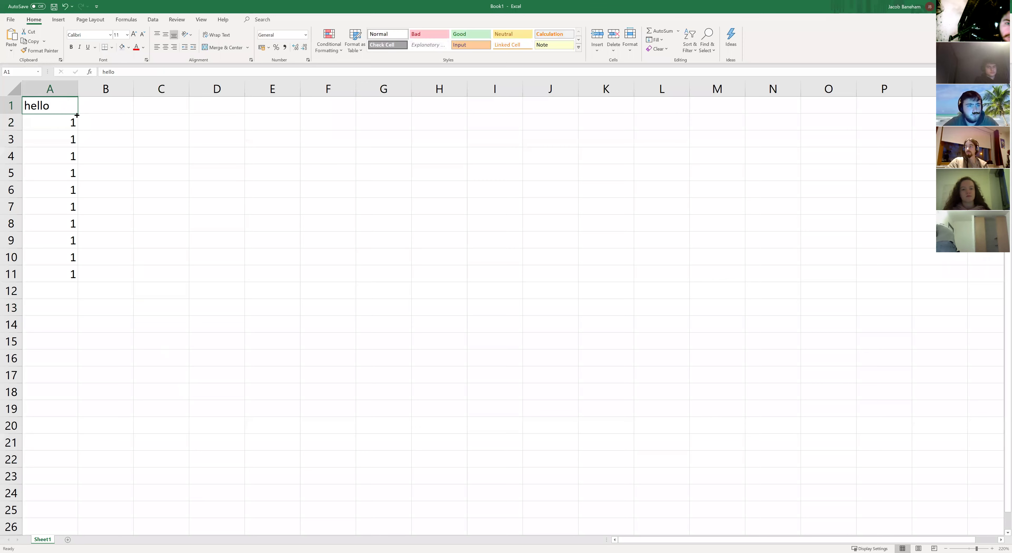
{"action": "left_click_drag", "start_coordinate": [77, 113], "coordinate": [74, 242]}
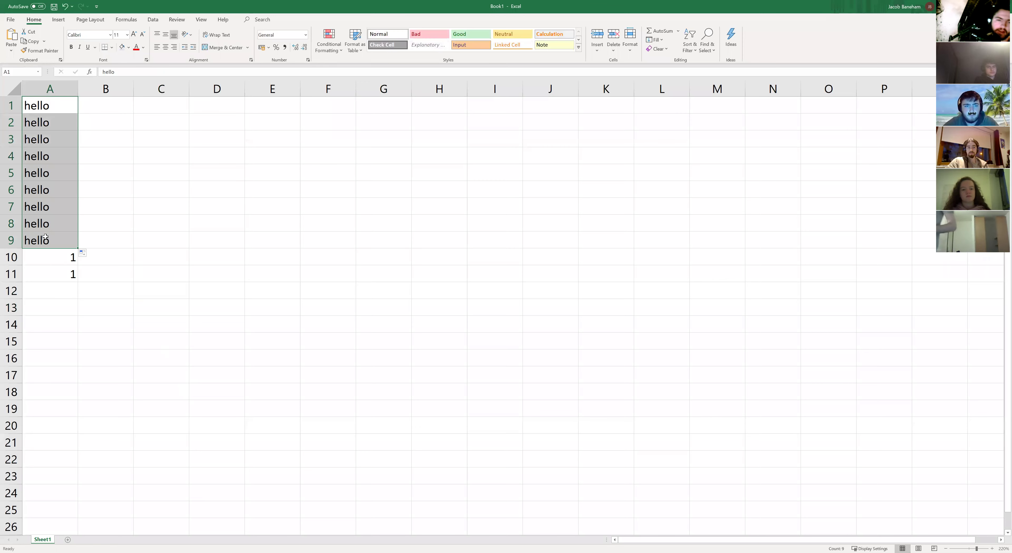
Step: Undo the "hello" fill and entry, and clear cells A1 to A11
{"action": "left_click", "coordinate": [60, 268]}
{"action": "key", "text": "ctrl+z"}
{"action": "key", "text": "ctrl+z"}
{"action": "left_click_drag", "start_coordinate": [61, 153], "coordinate": [69, 279]}
{"action": "key", "text": "Delete"}
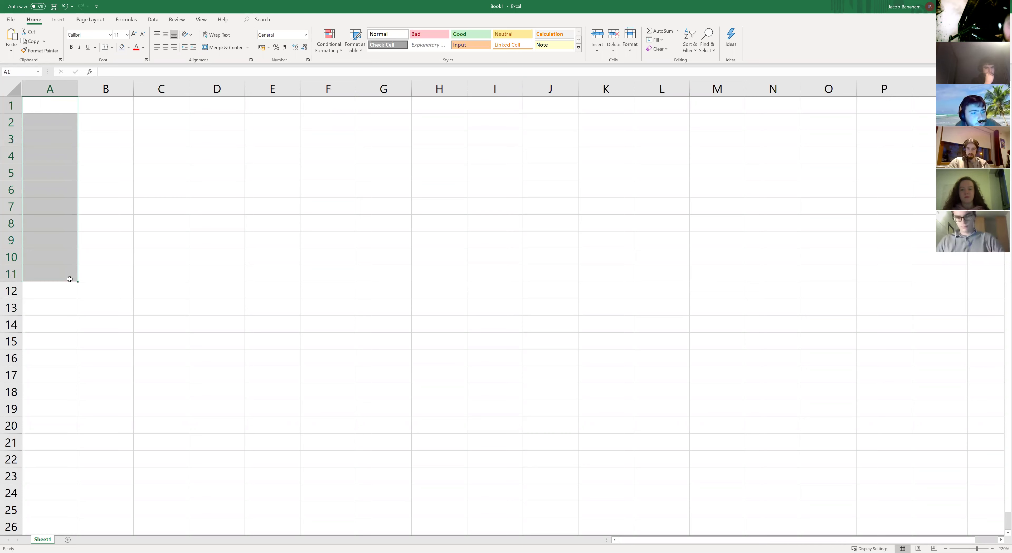
{"action": "left_click", "coordinate": [87, 251]}
{"action": "left_click", "coordinate": [51, 103]}
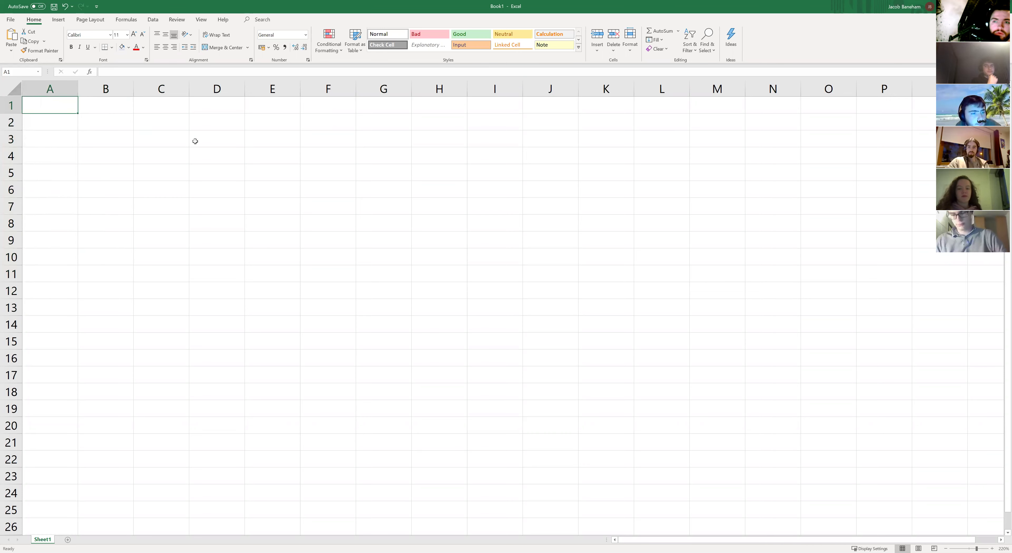
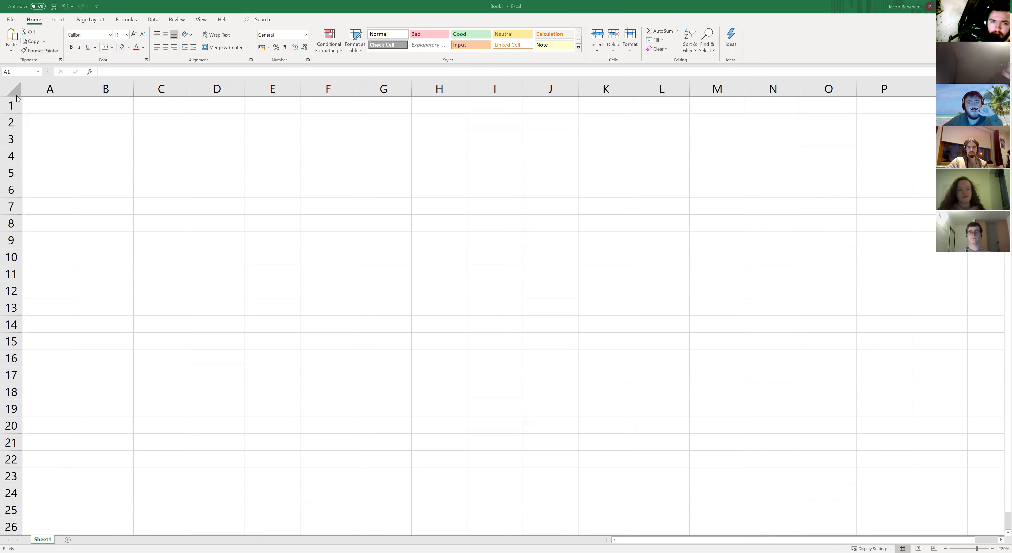
Step: Move the active cell step by step through columns A to C and back to A1, and jump to the last row of column A
{"action": "key", "text": "Down"}
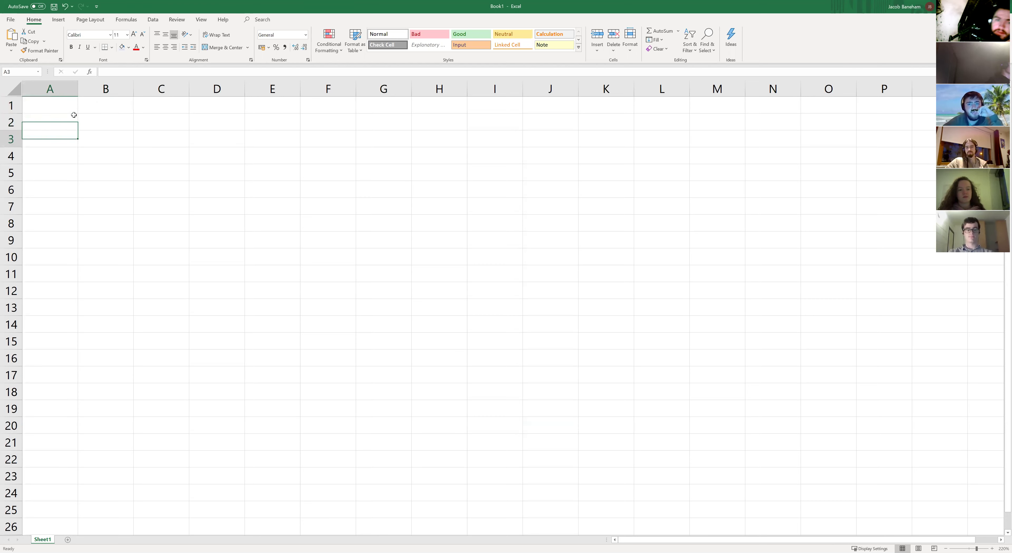
{"action": "key", "text": "Right"}
{"action": "key", "text": "Down"}
{"action": "key", "text": "Down"}
{"action": "key", "text": "Right"}
{"action": "key", "text": "Down"}
{"action": "key", "text": "Down"}
{"action": "key", "text": "Down"}
{"action": "key", "text": "Down"}
{"action": "key", "text": "Left"}
{"action": "key", "text": "Up"}
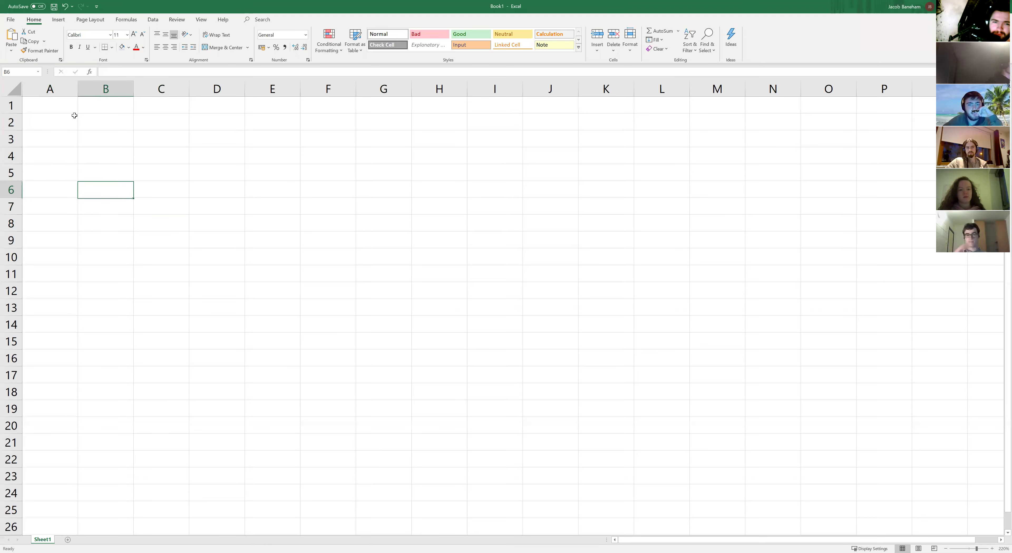
{"action": "key", "text": "Left"}
{"action": "key", "text": "Up"}
{"action": "key", "text": "Up"}
{"action": "key", "text": "Up"}
{"action": "key", "text": "Up"}
{"action": "key", "text": "Up"}
{"action": "key", "text": "Up"}
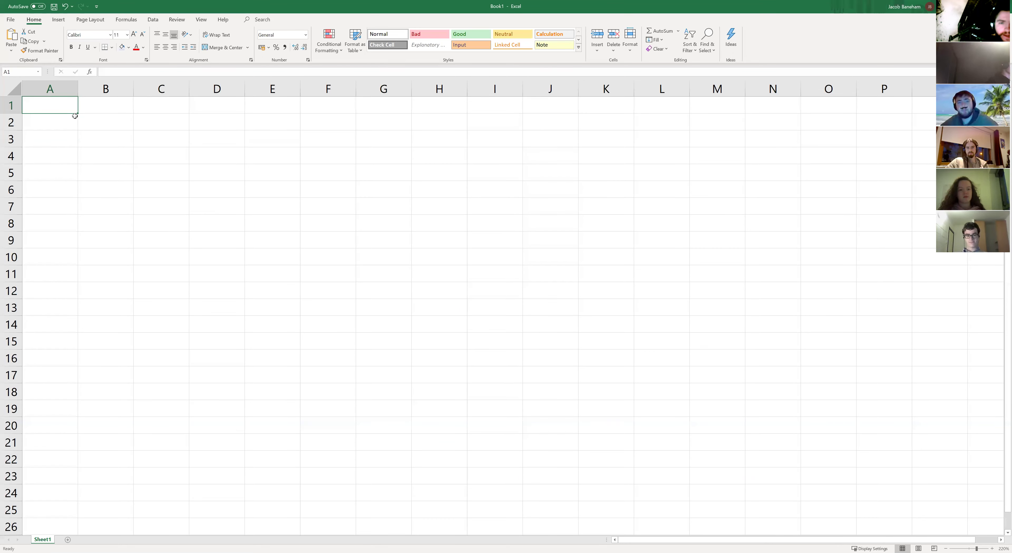
{"action": "key", "text": "ctrl+Down"}
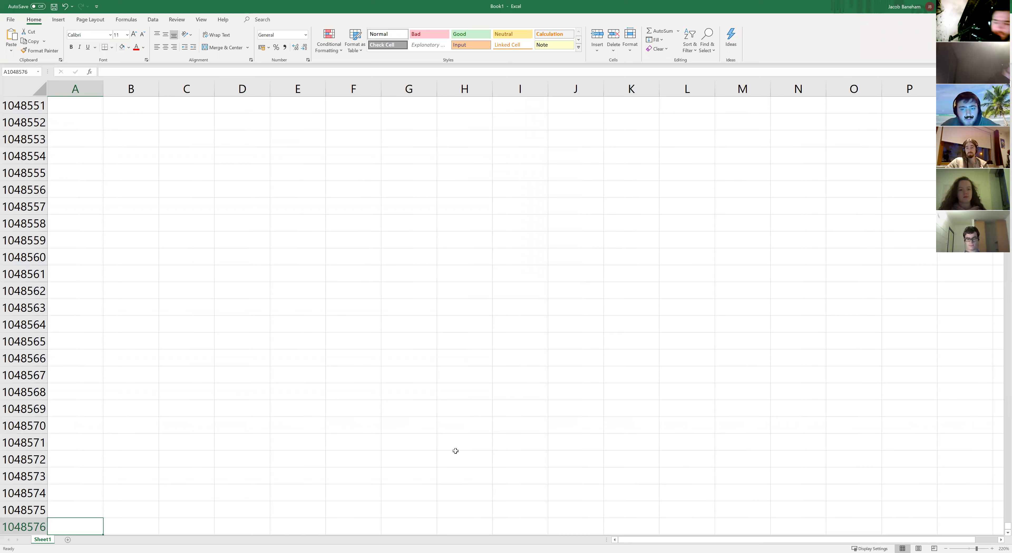
Step: Undo the clearing of cells A1 to A11 and delete their values again
{"action": "key", "text": "ctrl+Home"}
{"action": "key", "text": "ctrl+shift+Down"}
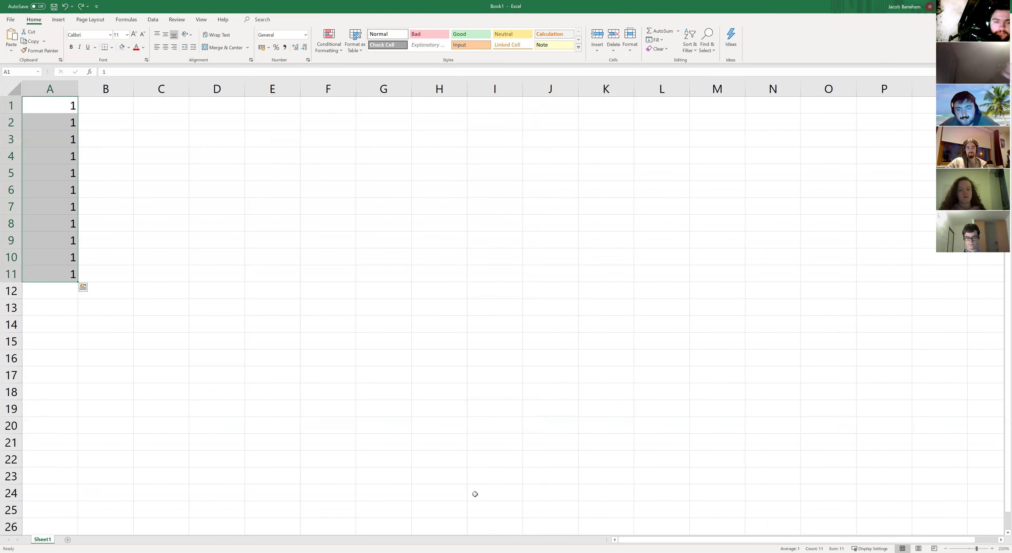
{"action": "key", "text": "Delete"}
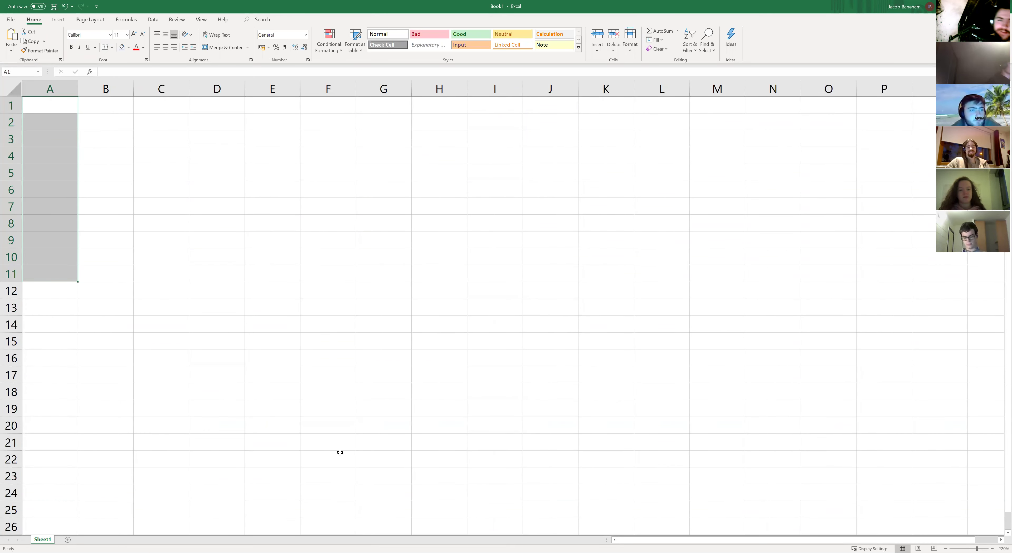
{"action": "left_click", "coordinate": [150, 254]}
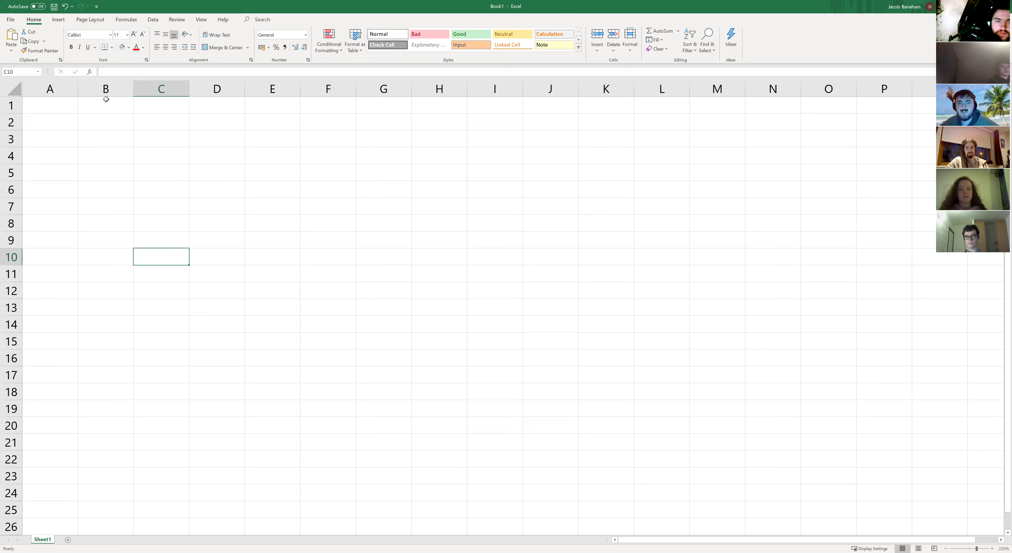
Step: Enter the headings Mass in A1 and Acceleration in B1, and widen column B to fit its heading
{"action": "left_click", "coordinate": [37, 104]}
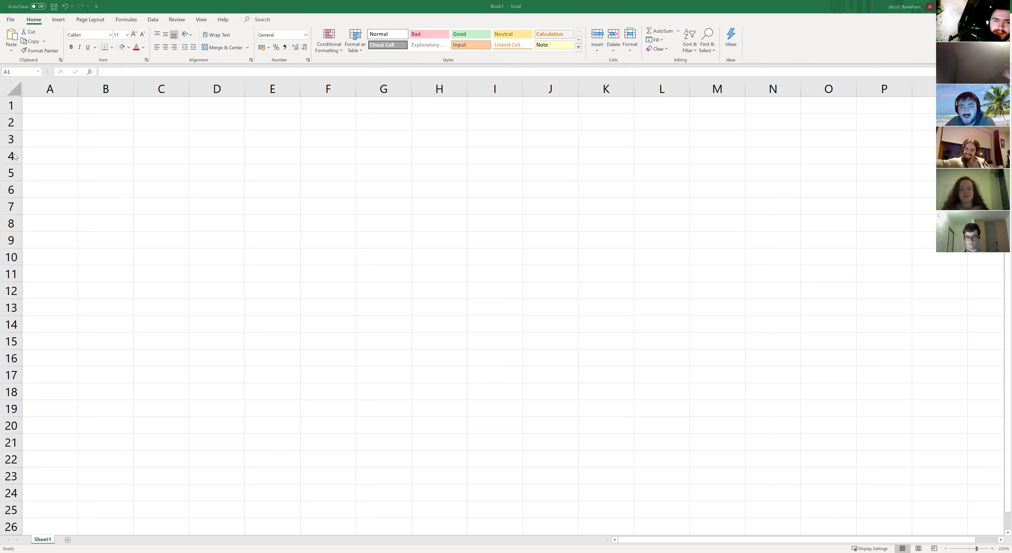
{"action": "left_click", "coordinate": [54, 110]}
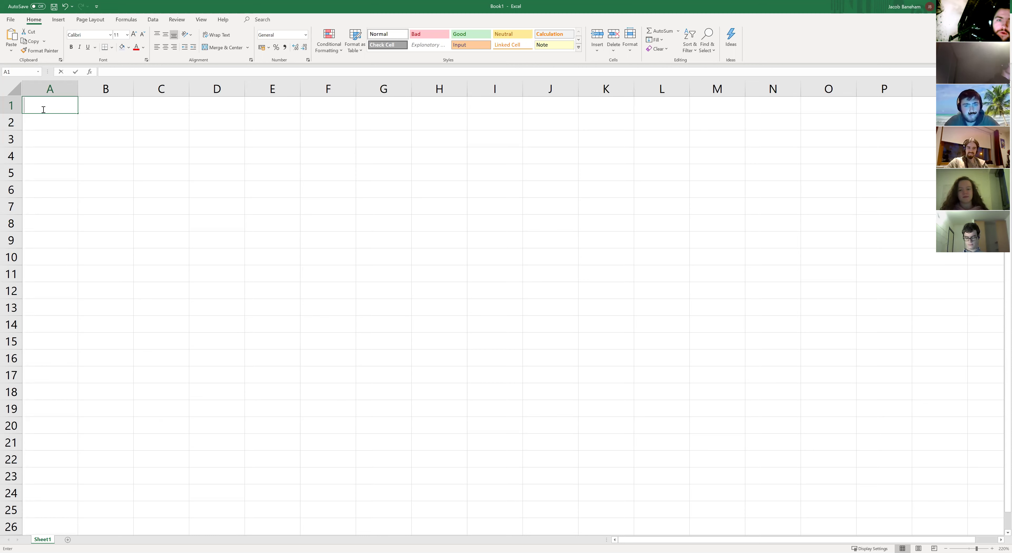
{"action": "type", "text": "Mass"}
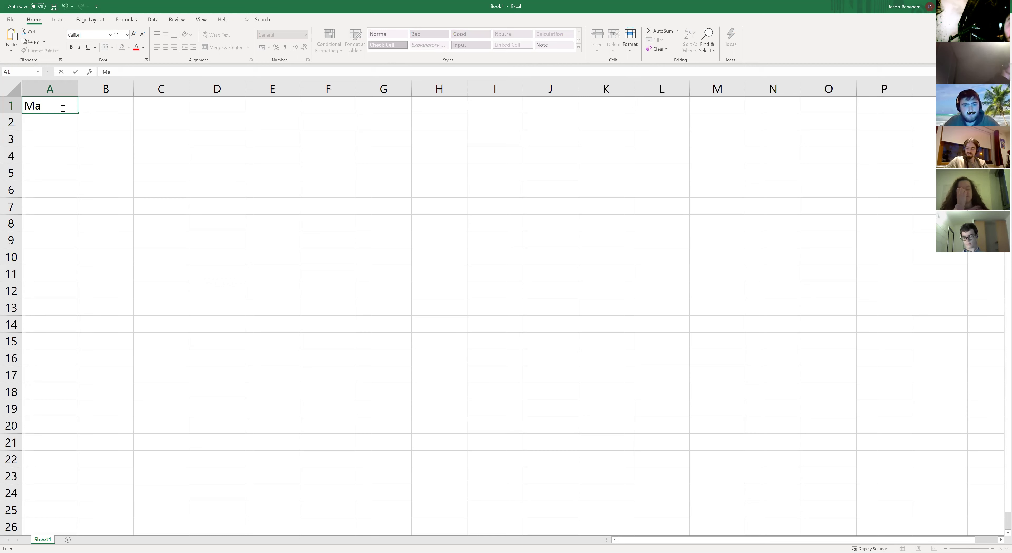
{"action": "left_click", "coordinate": [125, 110]}
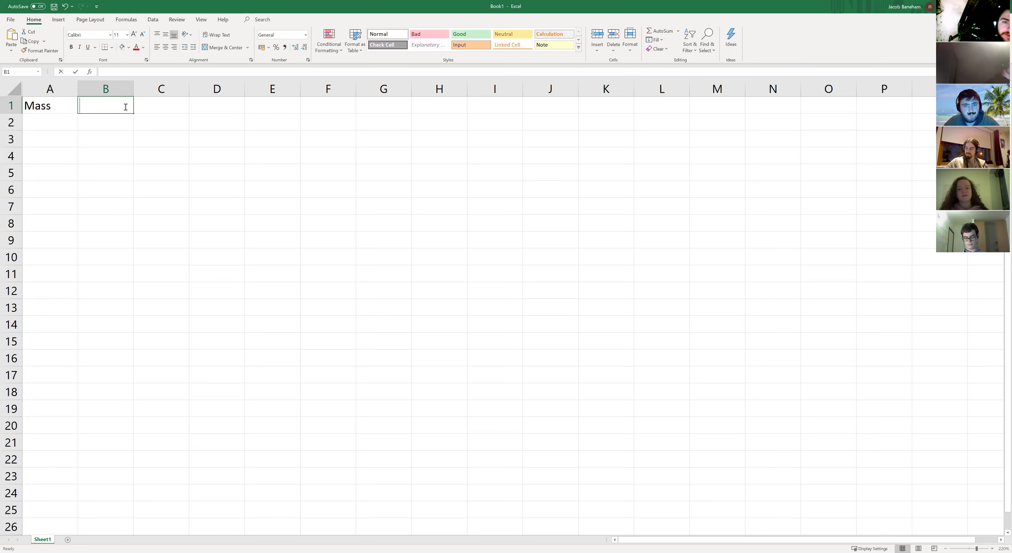
{"action": "type", "text": "Ac"}
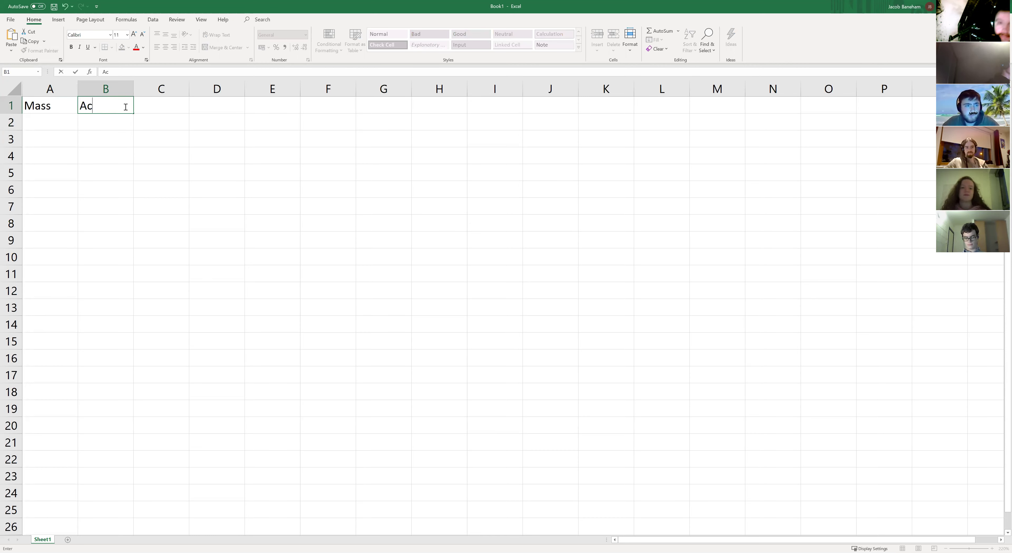
{"action": "type", "text": "celeration"}
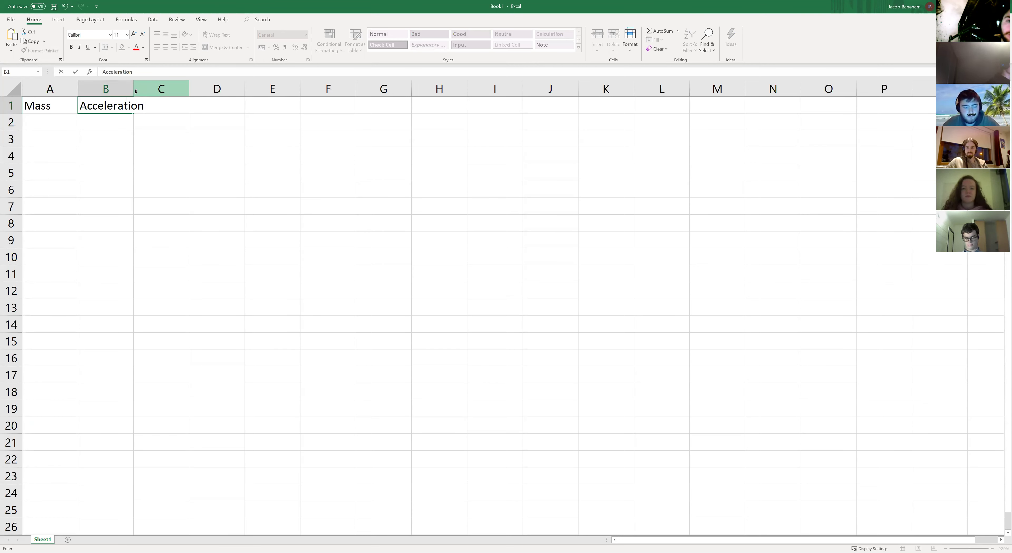
{"action": "key", "text": "Return"}
{"action": "left_click", "coordinate": [124, 172]}
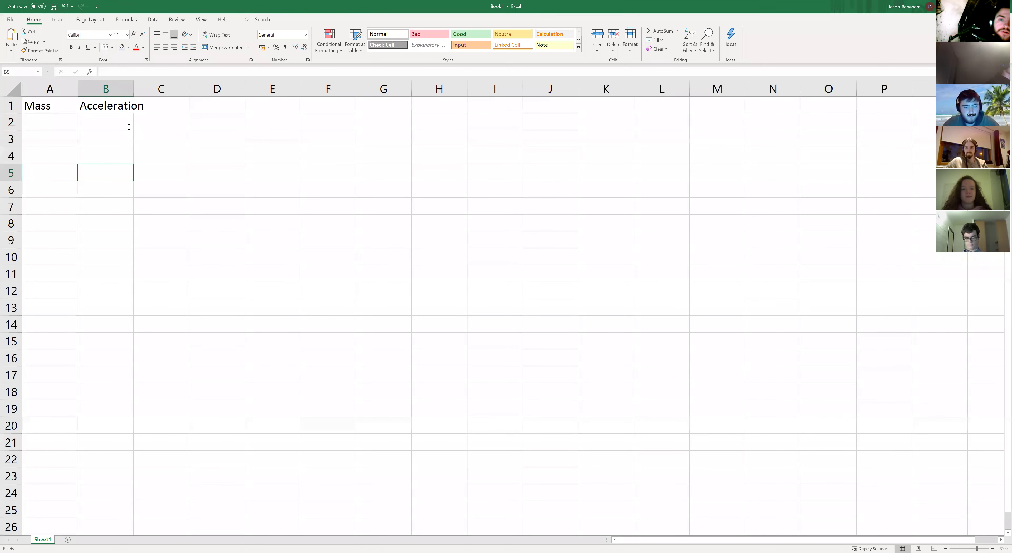
{"action": "left_click_drag", "start_coordinate": [134, 83], "coordinate": [146, 89]}
Step: Enter 1 and 2 in cells A2 and A3 under Mass and fill the series down through cell A6
{"action": "left_click", "coordinate": [38, 129]}
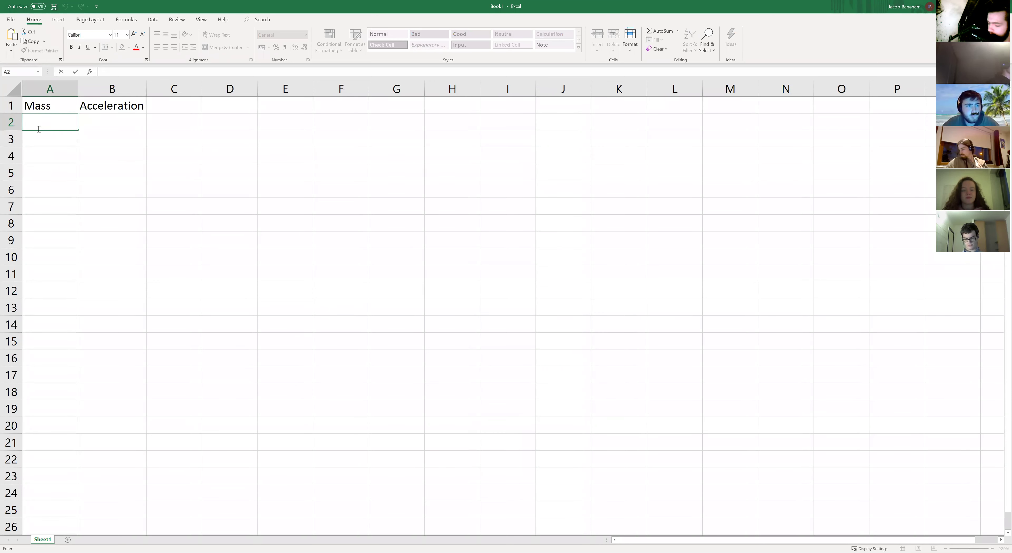
{"action": "type", "text": "1"}
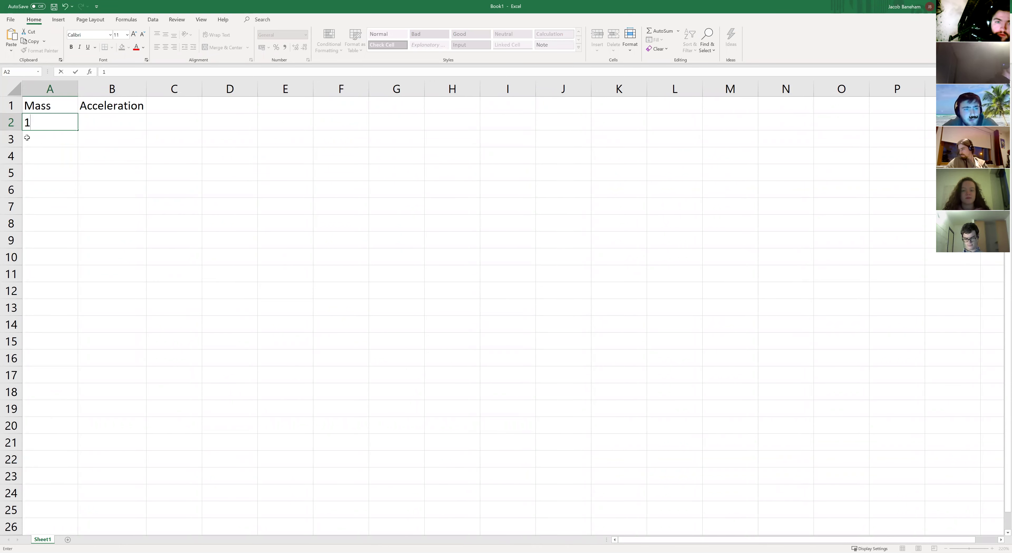
{"action": "key", "text": "Return"}
{"action": "type", "text": "2"}
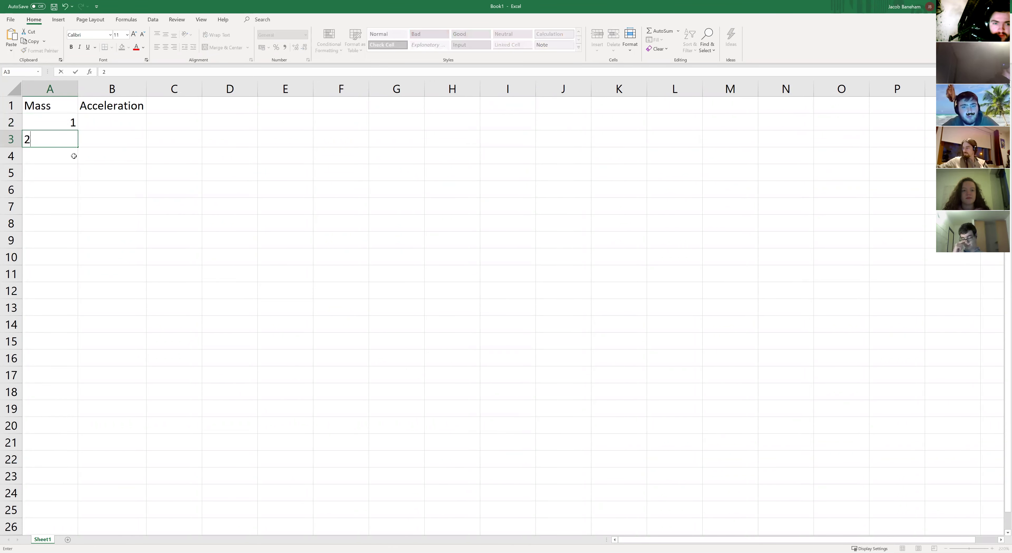
{"action": "key", "text": "Return"}
{"action": "left_click", "coordinate": [75, 129]}
{"action": "left_click_drag", "start_coordinate": [67, 127], "coordinate": [78, 197]}
Step: Enter 10 in cell B2 as the first acceleration value
{"action": "left_click", "coordinate": [116, 125]}
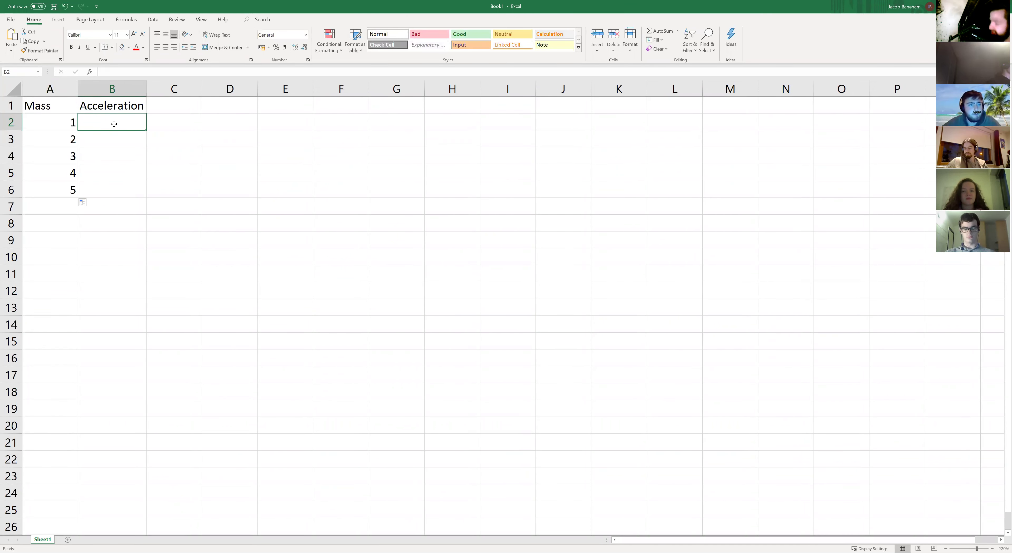
{"action": "double_click", "coordinate": [114, 124]}
{"action": "type", "text": "10"}
{"action": "left_click", "coordinate": [122, 145]}
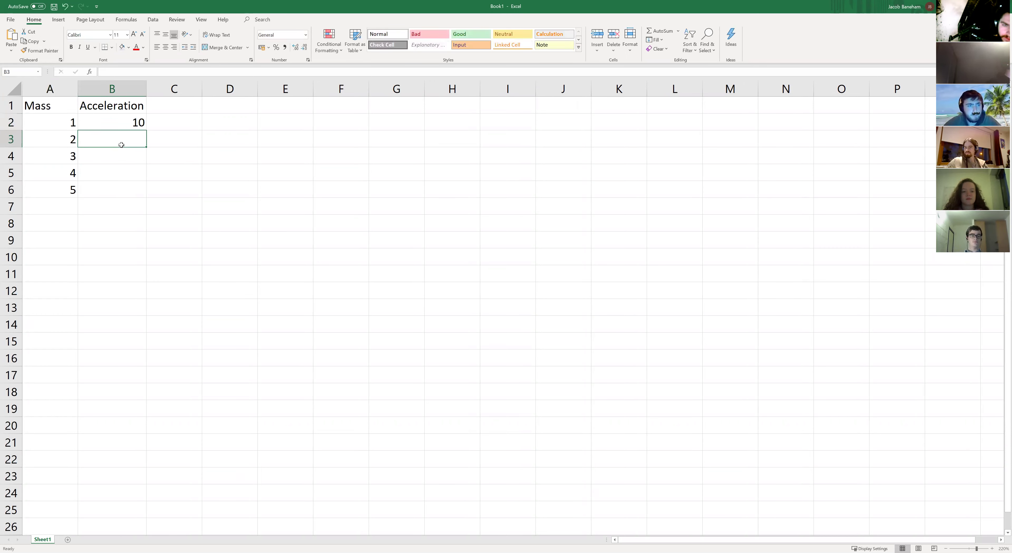
Step: Enter 10 individually in each of cells B3 to B6, and undo these entries
{"action": "type", "text": "10"}
{"action": "left_click", "coordinate": [119, 161]}
{"action": "type", "text": "10"}
{"action": "left_click", "coordinate": [117, 184]}
{"action": "left_click", "coordinate": [140, 173]}
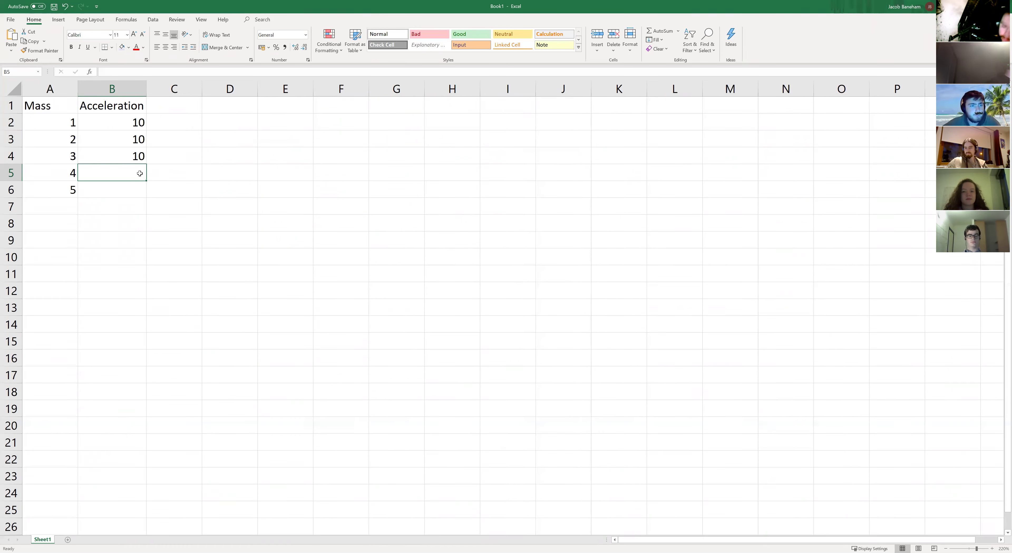
{"action": "type", "text": "10"}
{"action": "left_click", "coordinate": [124, 193]}
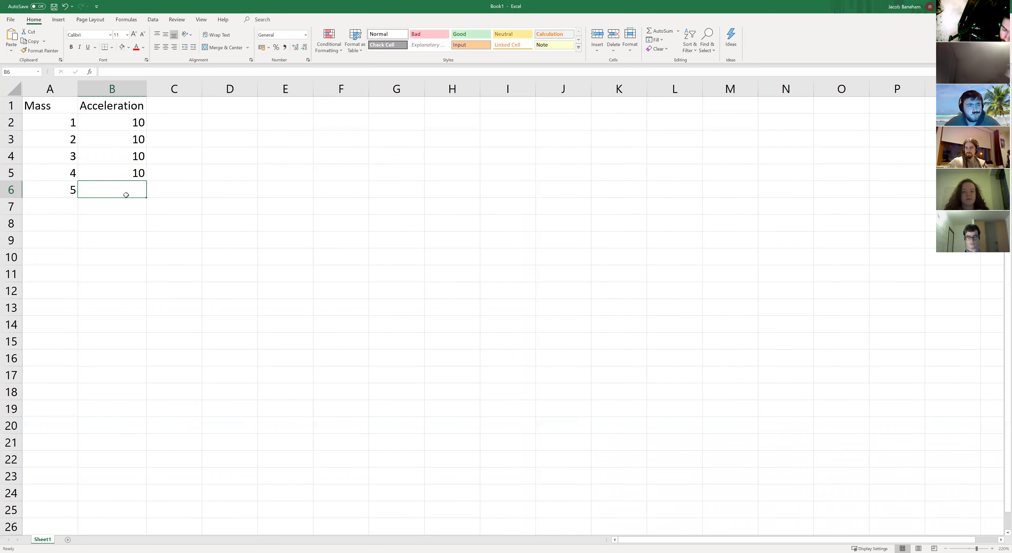
{"action": "type", "text": "10"}
{"action": "left_click", "coordinate": [137, 226]}
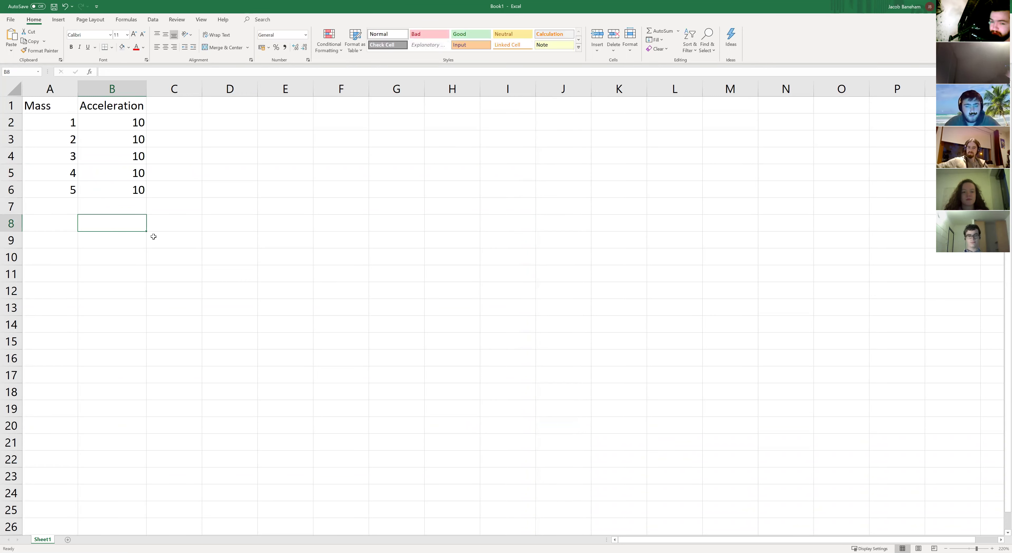
{"action": "key", "text": "ctrl+z"}
{"action": "key", "text": "ctrl+z"}
{"action": "key", "text": "ctrl+z"}
{"action": "key", "text": "ctrl+z"}
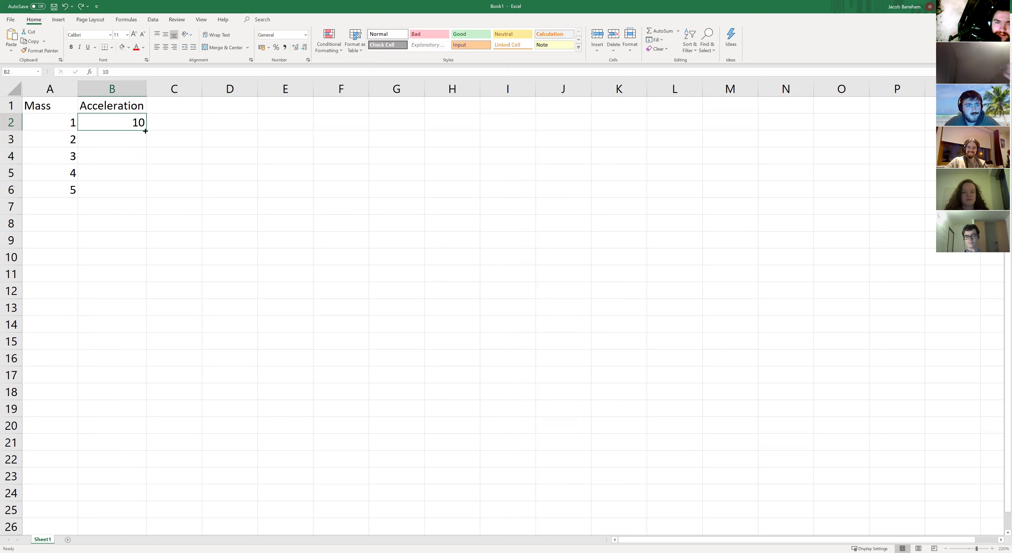
Step: Fill the 10 from cell B2 down through cell B6
{"action": "left_click_drag", "start_coordinate": [146, 134], "coordinate": [146, 190]}
{"action": "left_click", "coordinate": [165, 222]}
{"action": "left_click", "coordinate": [160, 110]}
Step: Give the header cells A1 and B1 a medium blue fill colour
{"action": "left_click_drag", "start_coordinate": [57, 104], "coordinate": [128, 108]}
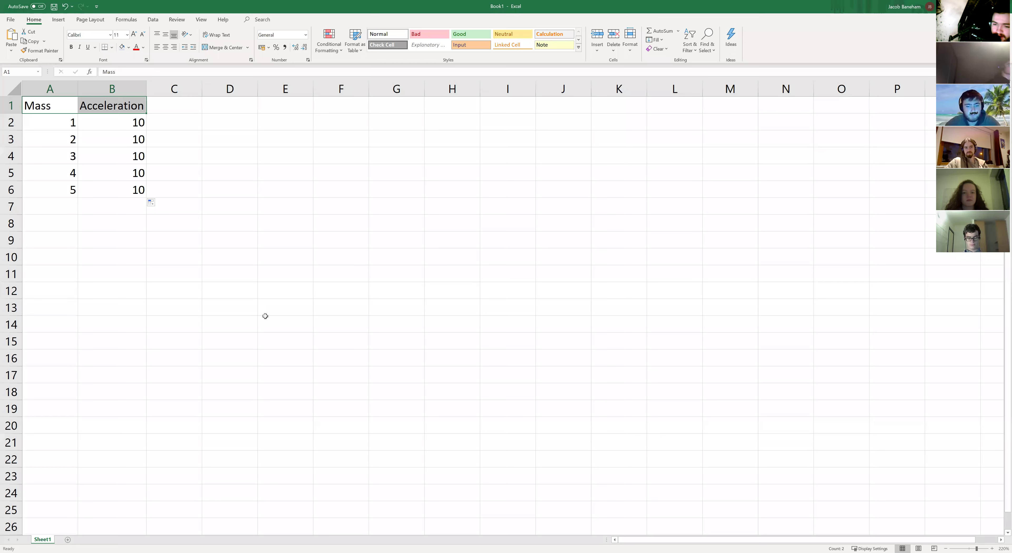
{"action": "left_click", "coordinate": [70, 103]}
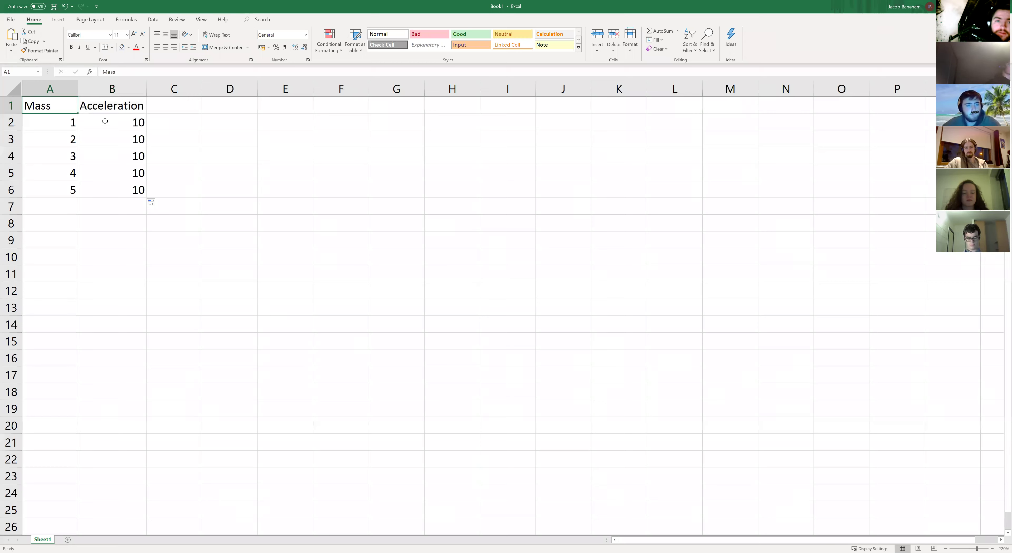
{"action": "left_click", "coordinate": [129, 47]}
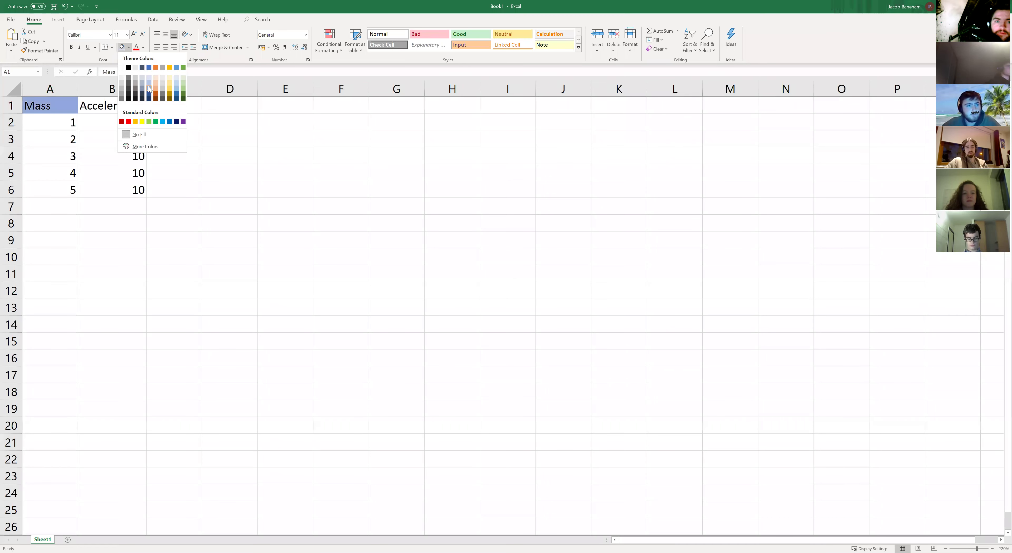
{"action": "left_click", "coordinate": [101, 106]}
{"action": "left_click", "coordinate": [122, 47]}
{"action": "left_click", "coordinate": [154, 221]}
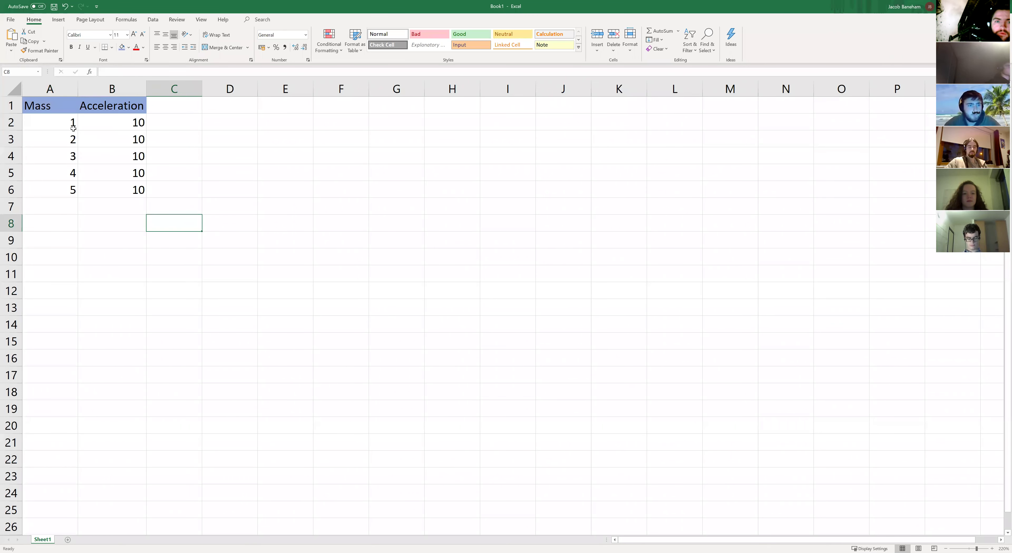
Step: Give the data cells A2 to B6 the lightest theme blue fill colour
{"action": "left_click_drag", "start_coordinate": [74, 127], "coordinate": [128, 188]}
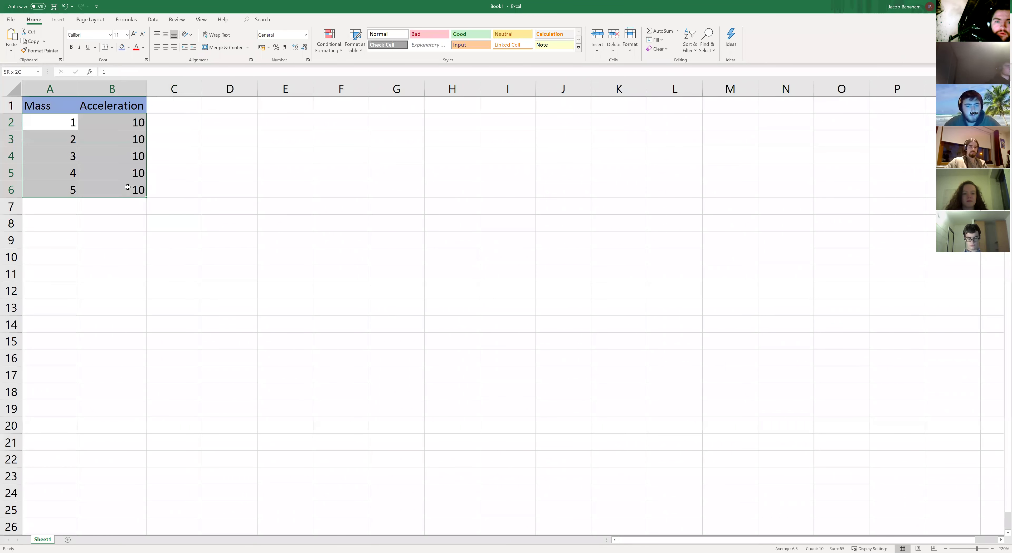
{"action": "left_click", "coordinate": [129, 47]}
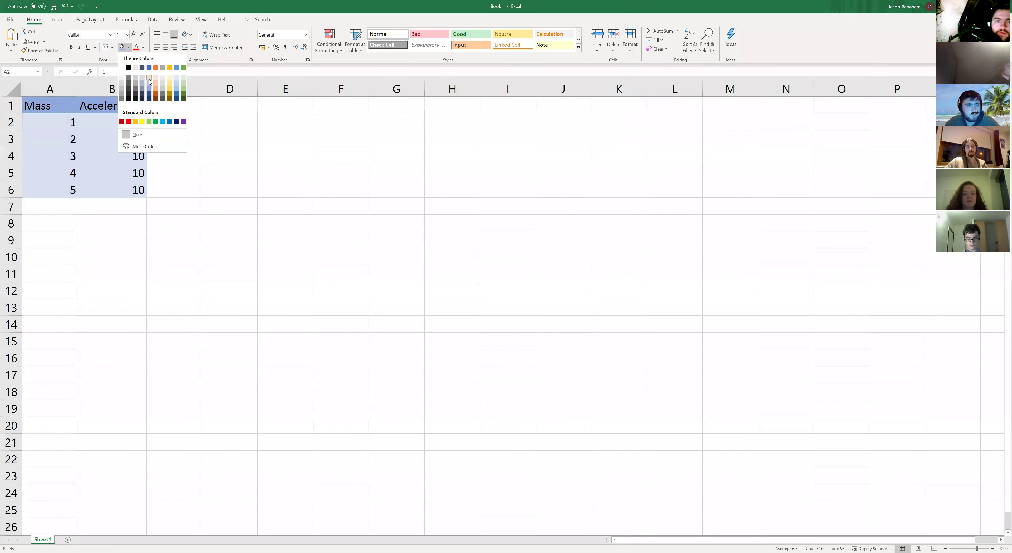
{"action": "left_click", "coordinate": [149, 76]}
{"action": "left_click", "coordinate": [174, 223]}
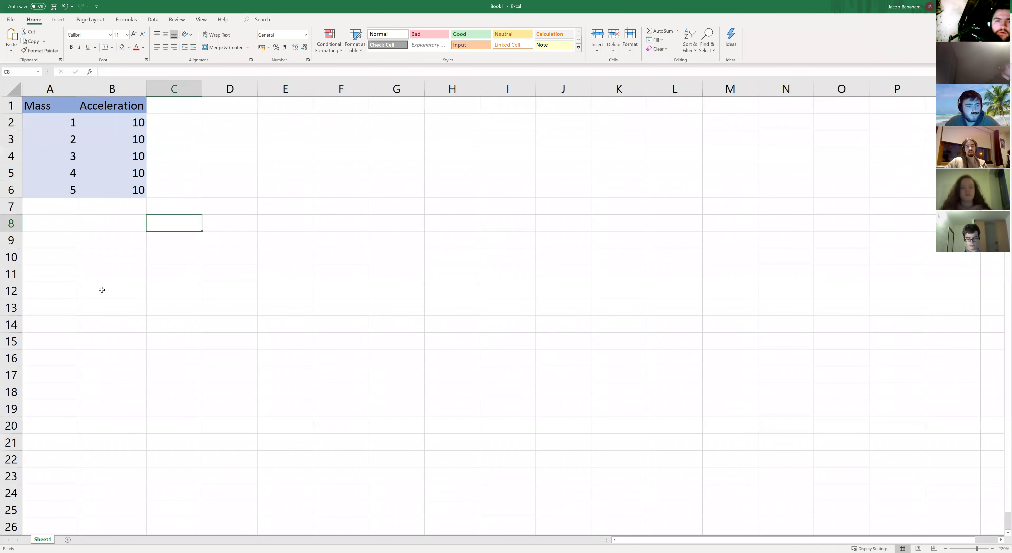
Step: Examine the acceleration values cell by cell down column B, and the first mass value in A2
{"action": "left_click", "coordinate": [89, 121]}
{"action": "left_click", "coordinate": [136, 155]}
{"action": "left_click", "coordinate": [141, 201]}
{"action": "left_click", "coordinate": [132, 133]}
{"action": "key", "text": "Down"}
{"action": "key", "text": "Down"}
{"action": "key", "text": "Down"}
{"action": "left_click", "coordinate": [130, 128]}
{"action": "key", "text": "Down"}
{"action": "key", "text": "Down"}
{"action": "key", "text": "Down"}
{"action": "key", "text": "Down"}
{"action": "left_click", "coordinate": [132, 128]}
{"action": "key", "text": "Down"}
{"action": "left_click", "coordinate": [53, 127]}
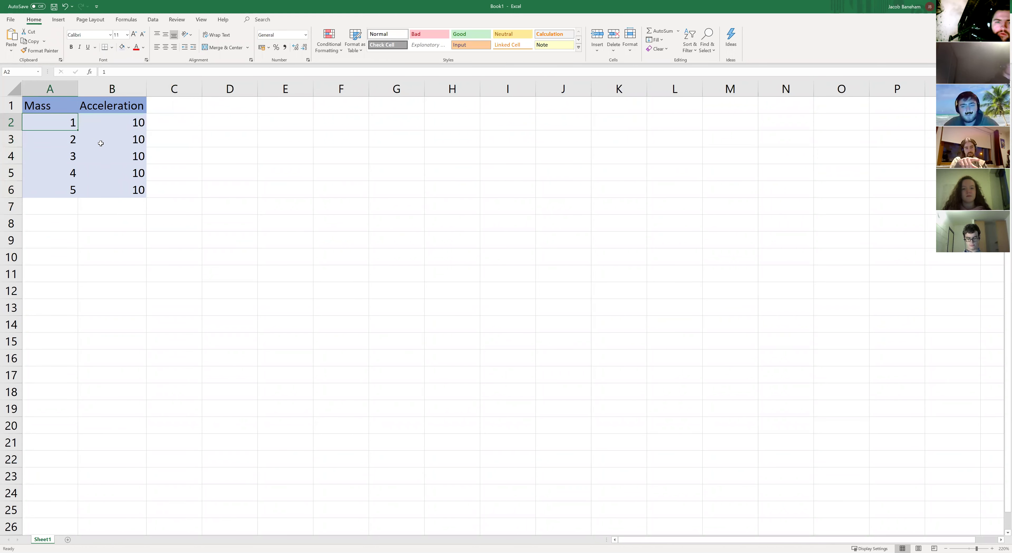
Step: Clear the acceleration values in cells B3 to B6, and select the remaining value in B2
{"action": "left_click", "coordinate": [50, 139]}
{"action": "left_click_drag", "start_coordinate": [74, 143], "coordinate": [136, 190]}
{"action": "left_click_drag", "start_coordinate": [135, 140], "coordinate": [138, 190]}
{"action": "key", "text": "Delete"}
{"action": "left_click", "coordinate": [128, 123]}
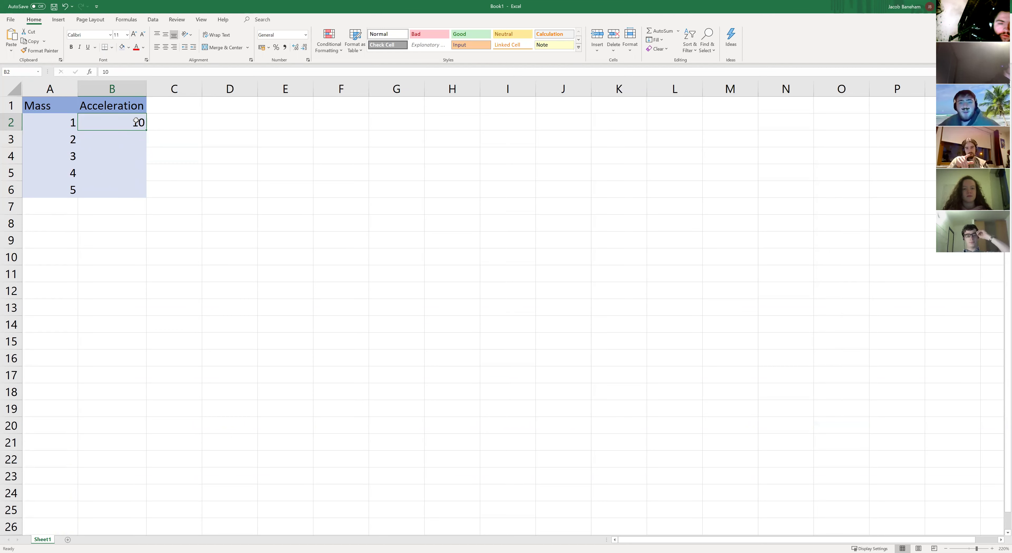
Step: Auto-fill the acceleration value in B2 down to cell B6
{"action": "double_click", "coordinate": [147, 130]}
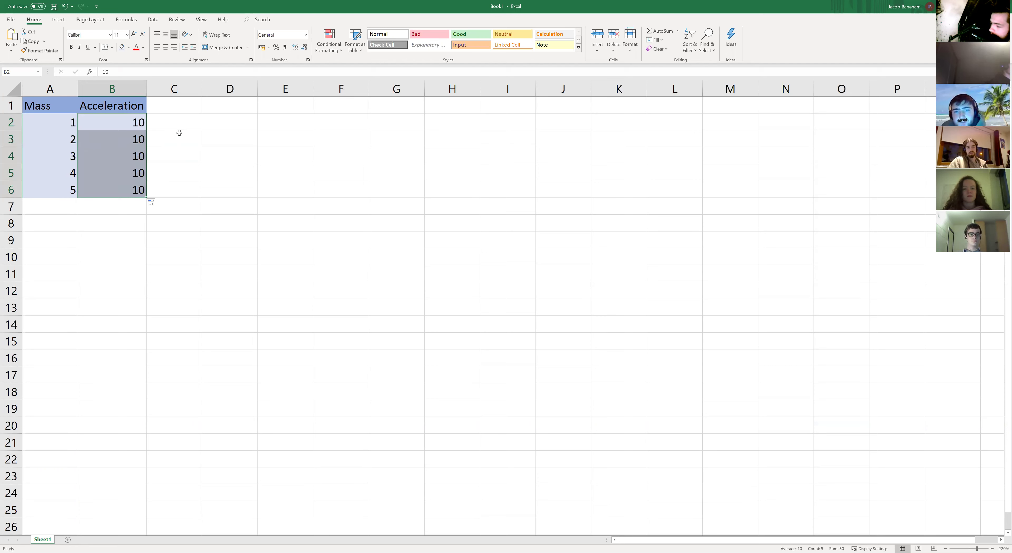
{"action": "left_click", "coordinate": [161, 179]}
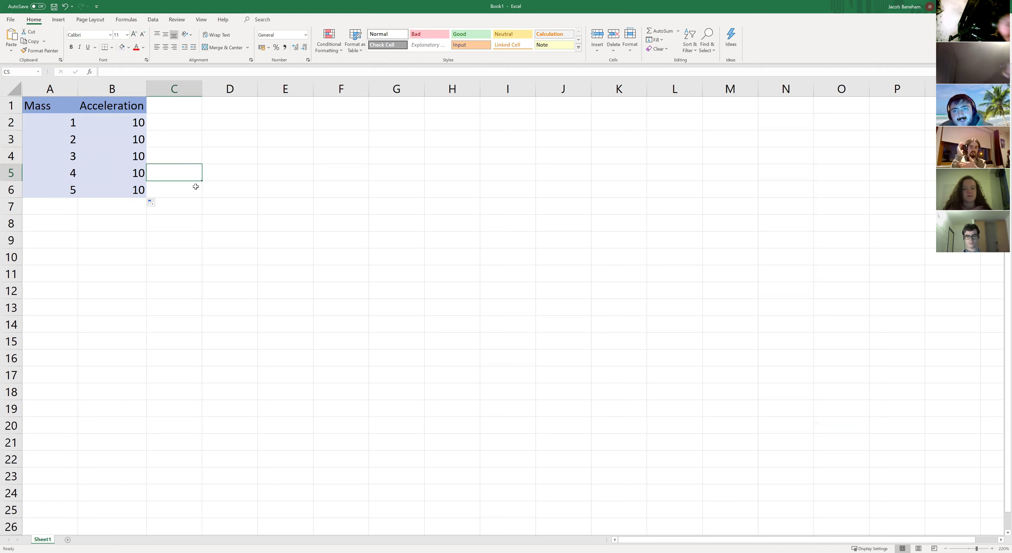
{"action": "left_click", "coordinate": [77, 190]}
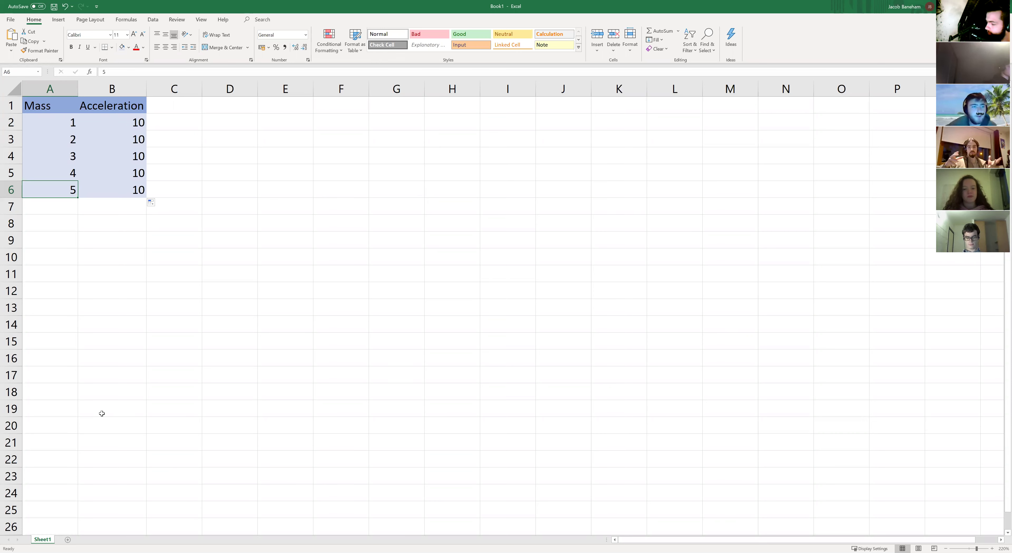
Step: Extend the mass series from cells A2 and A3 down to A11, so it runs from 1 to 10
{"action": "left_click", "coordinate": [48, 124]}
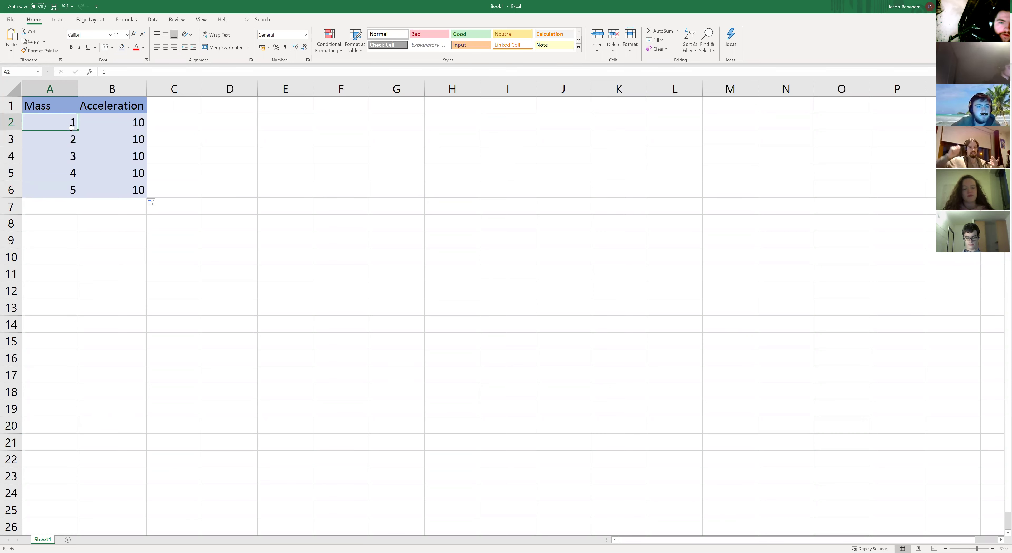
{"action": "left_click", "coordinate": [75, 139], "text": "shift"}
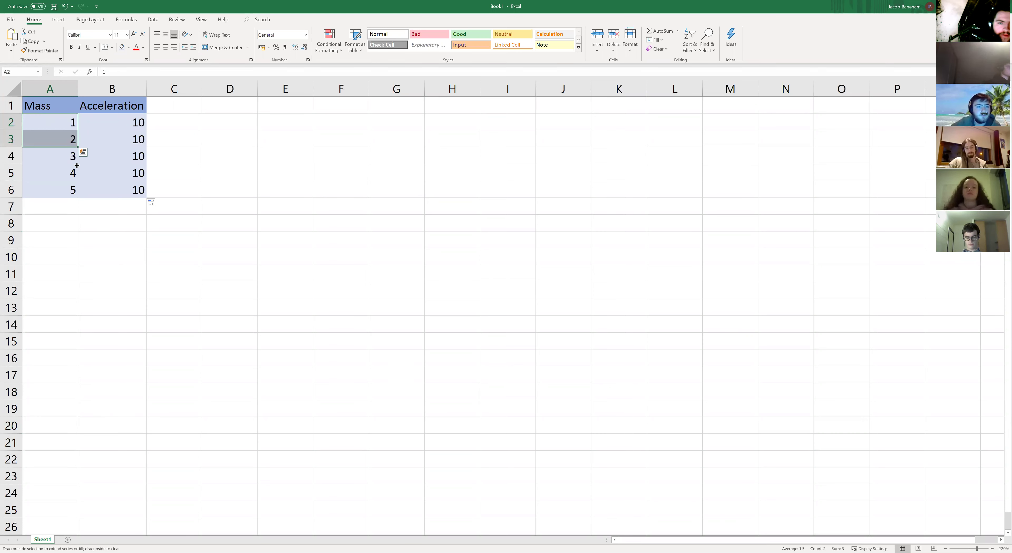
{"action": "left_click_drag", "start_coordinate": [77, 165], "coordinate": [74, 275]}
{"action": "left_click", "coordinate": [118, 255]}
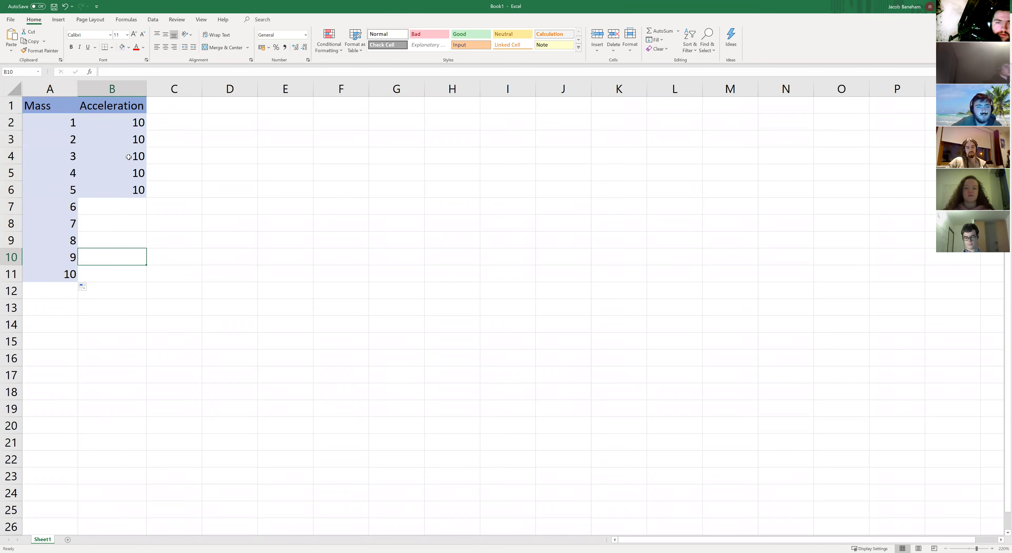
Step: Fill the acceleration value 10 from the existing cells B2 to B6 down to B11
{"action": "left_click", "coordinate": [141, 127]}
{"action": "key", "text": "ctrl+shift+Down"}
{"action": "left_click", "coordinate": [144, 128]}
{"action": "left_click_drag", "start_coordinate": [140, 146], "coordinate": [140, 192]}
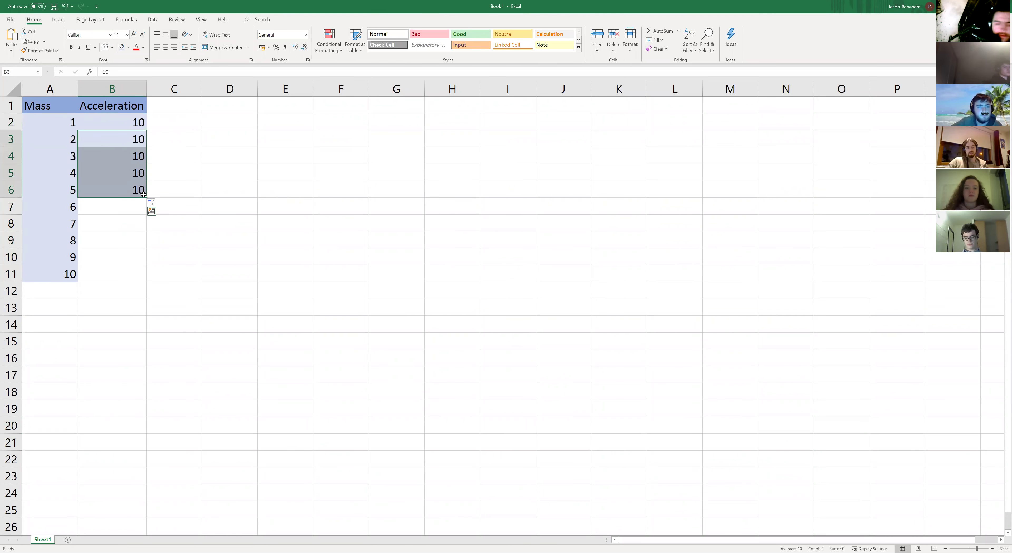
{"action": "left_click", "coordinate": [141, 126]}
{"action": "key", "text": "ctrl+shift+Down"}
{"action": "left_click_drag", "start_coordinate": [146, 197], "coordinate": [162, 282]}
{"action": "left_click", "coordinate": [162, 283]}
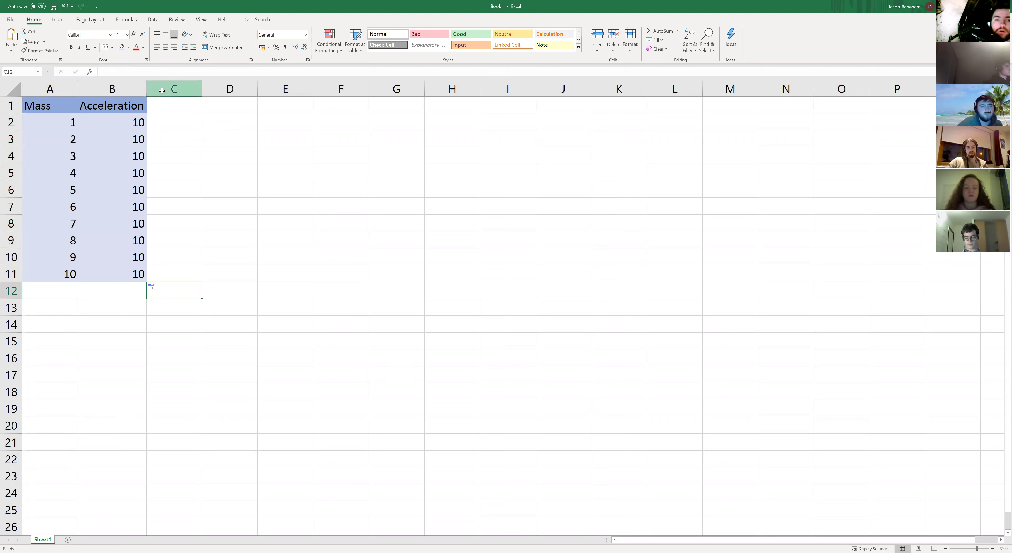
Step: Enter the header Force in cell C1
{"action": "left_click", "coordinate": [174, 90]}
{"action": "left_click", "coordinate": [158, 102]}
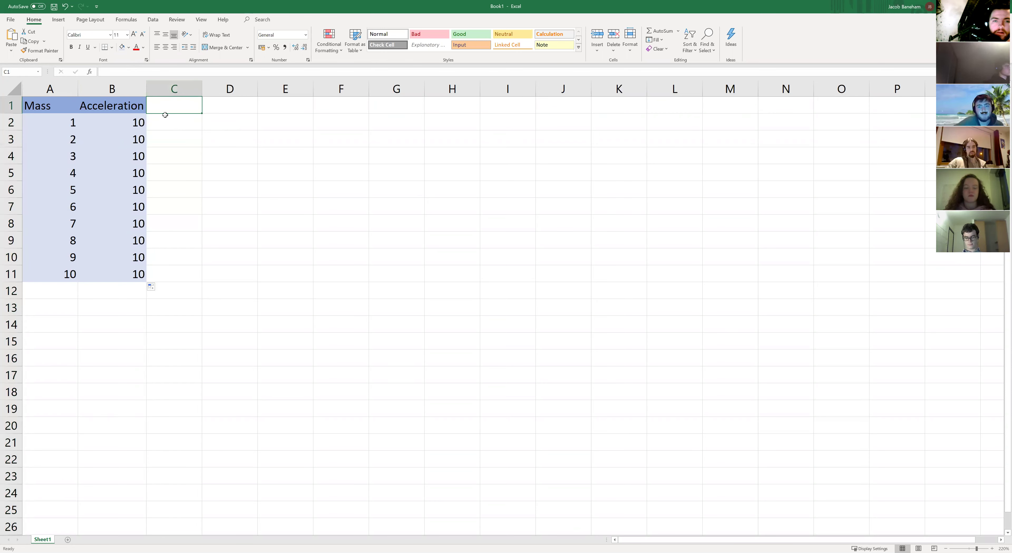
{"action": "type", "text": "Force"}
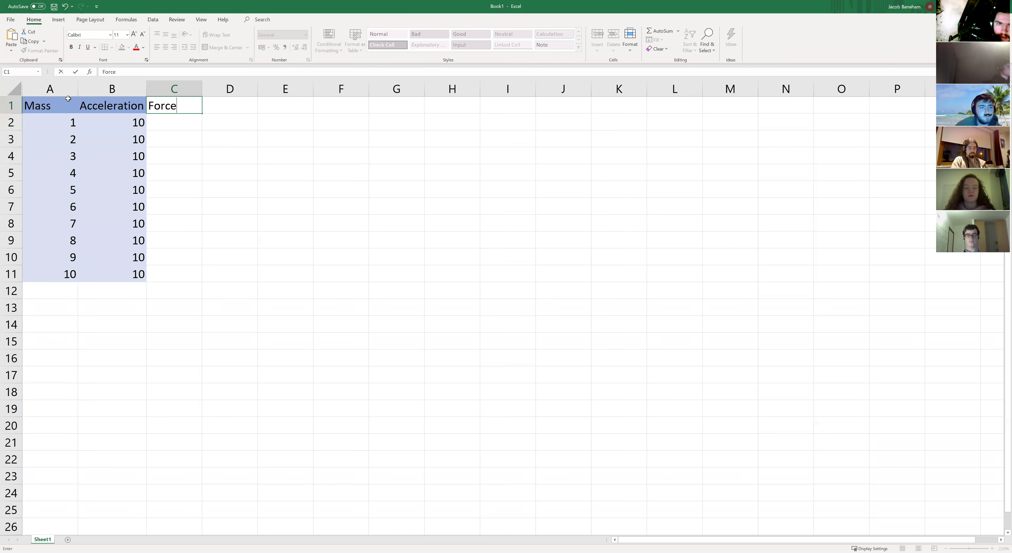
Step: Add the unit to the header in A1 so it reads Mass (kg)
{"action": "left_click", "coordinate": [64, 122]}
{"action": "double_click", "coordinate": [67, 110]}
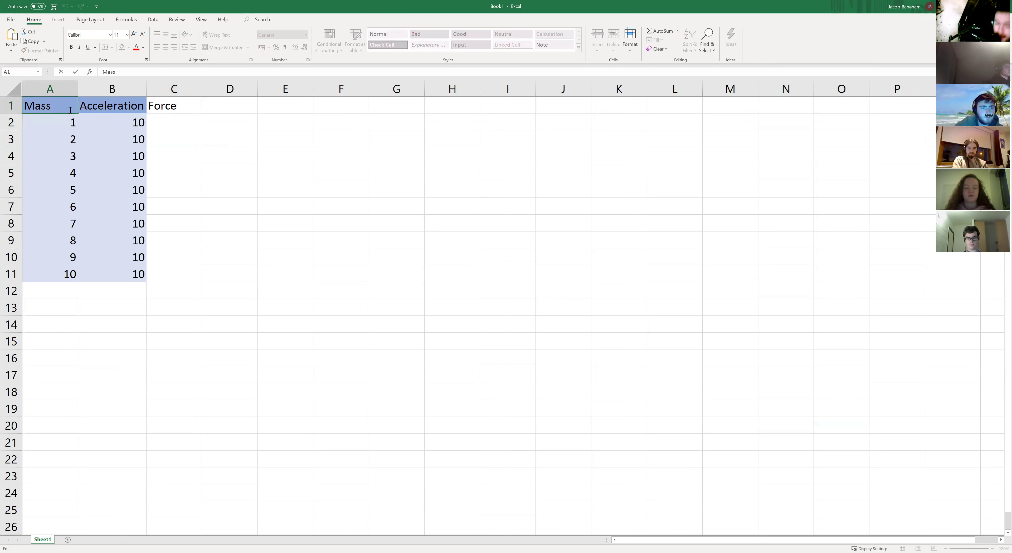
{"action": "type", "text": "(kg)"}
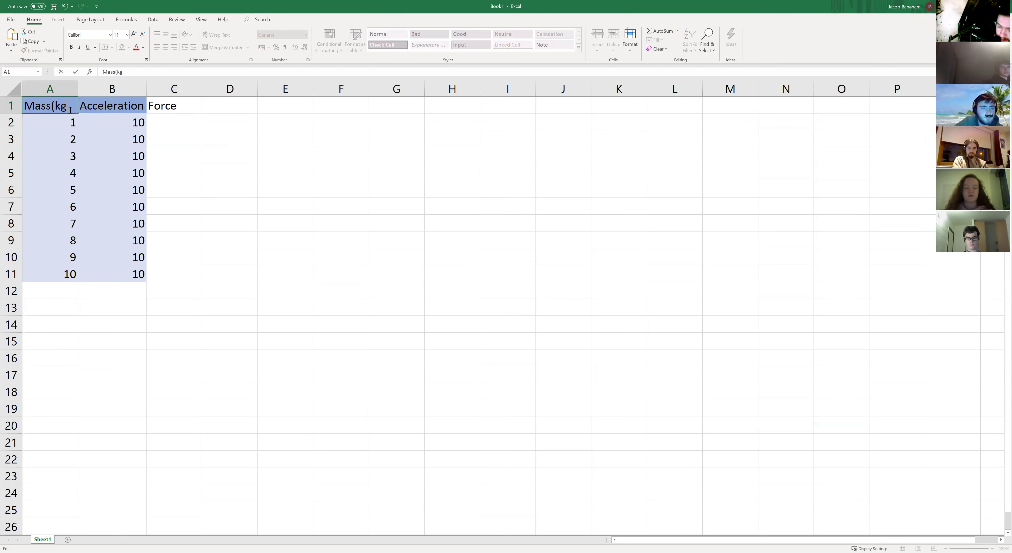
{"action": "key", "text": "Left"}
{"action": "key", "text": "Left"}
{"action": "key", "text": "Left"}
{"action": "key", "text": "Left"}
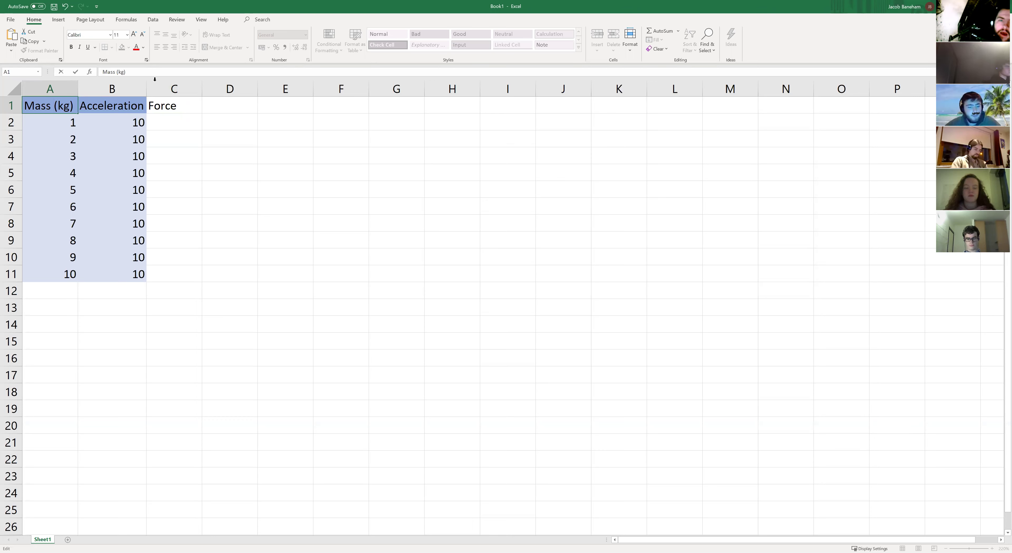
Step: Give the Force header cell C1 the same medium blue fill colour as the other headers
{"action": "left_click", "coordinate": [192, 107], "text": "ctrl"}
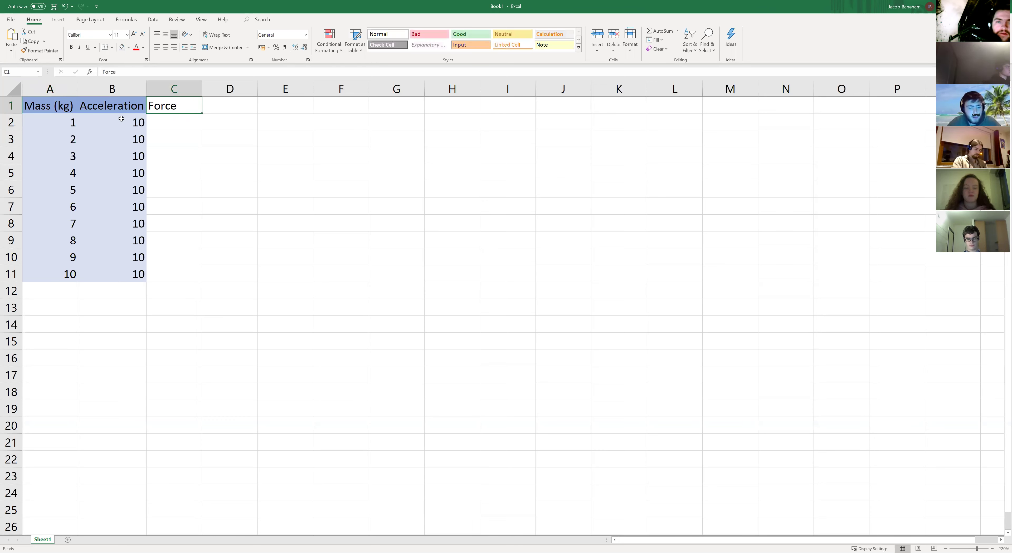
{"action": "left_click", "coordinate": [129, 48]}
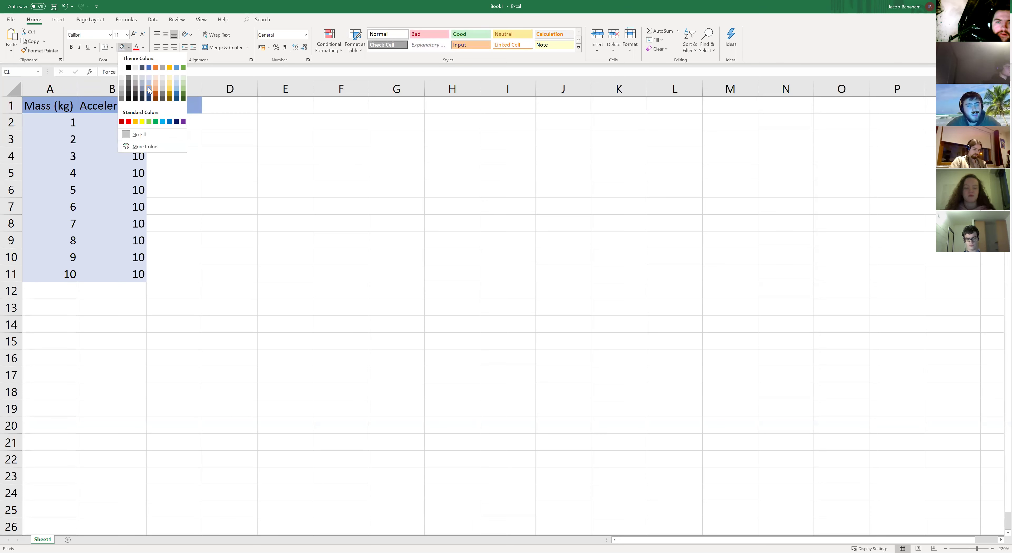
Step: Enter the force values 10 in C2 and 20 in C3, and auto-fill the series down to C5
{"action": "left_click", "coordinate": [186, 123]}
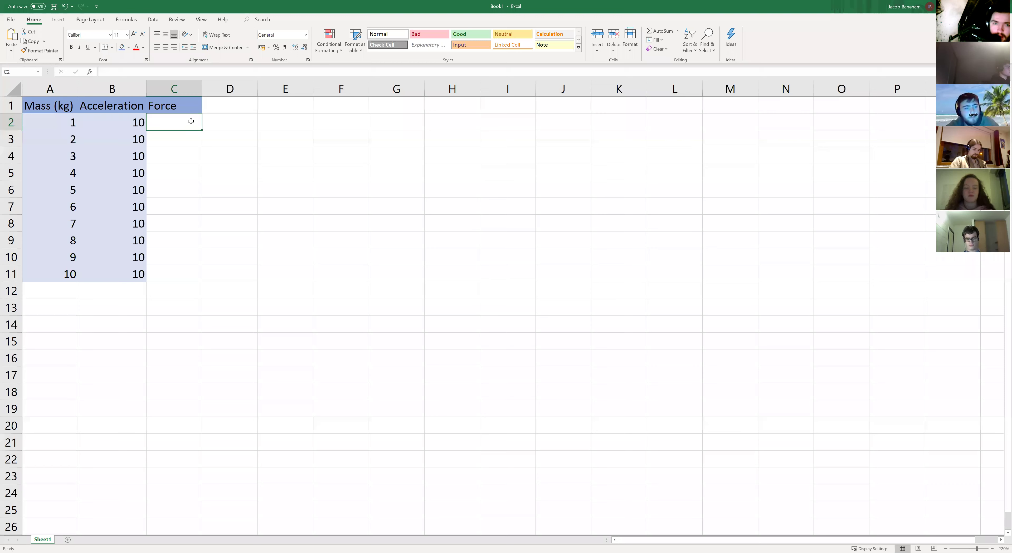
{"action": "type", "text": "="}
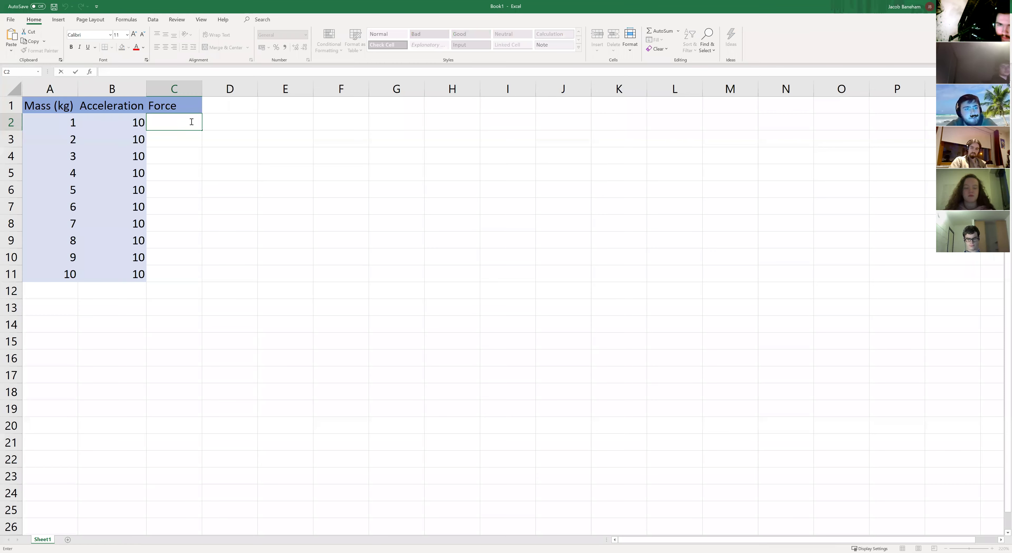
{"action": "type", "text": "10"}
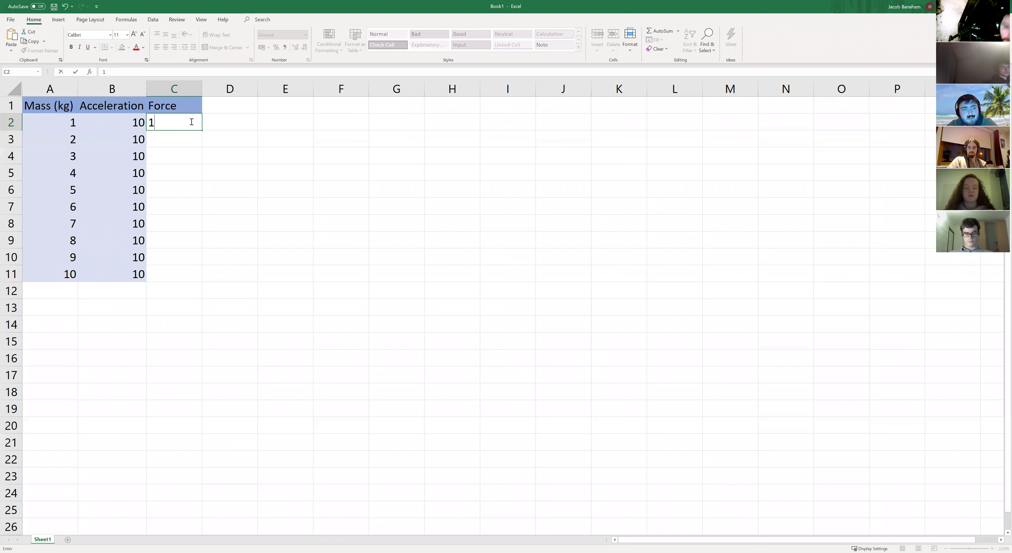
{"action": "left_click", "coordinate": [178, 139]}
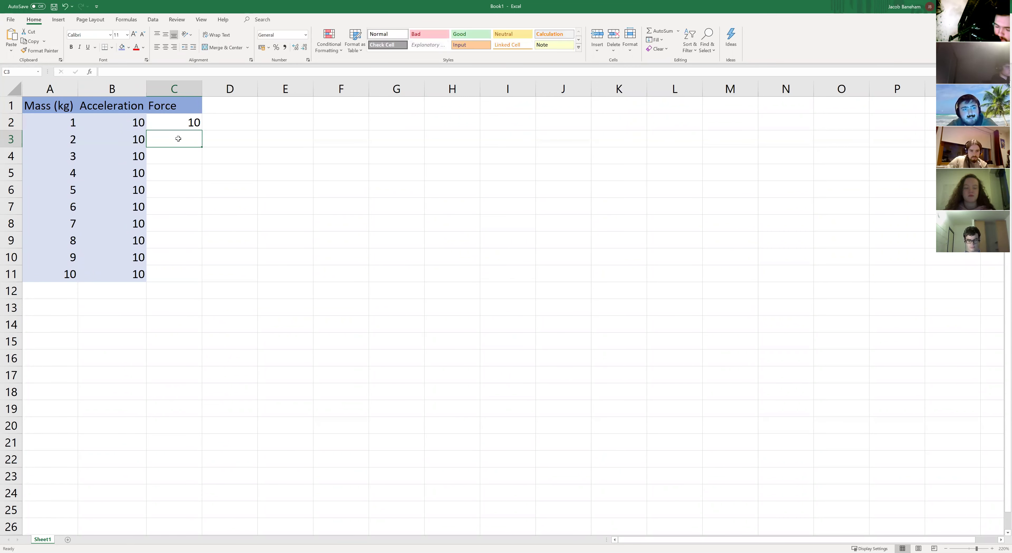
{"action": "type", "text": "20"}
{"action": "key", "text": "Return"}
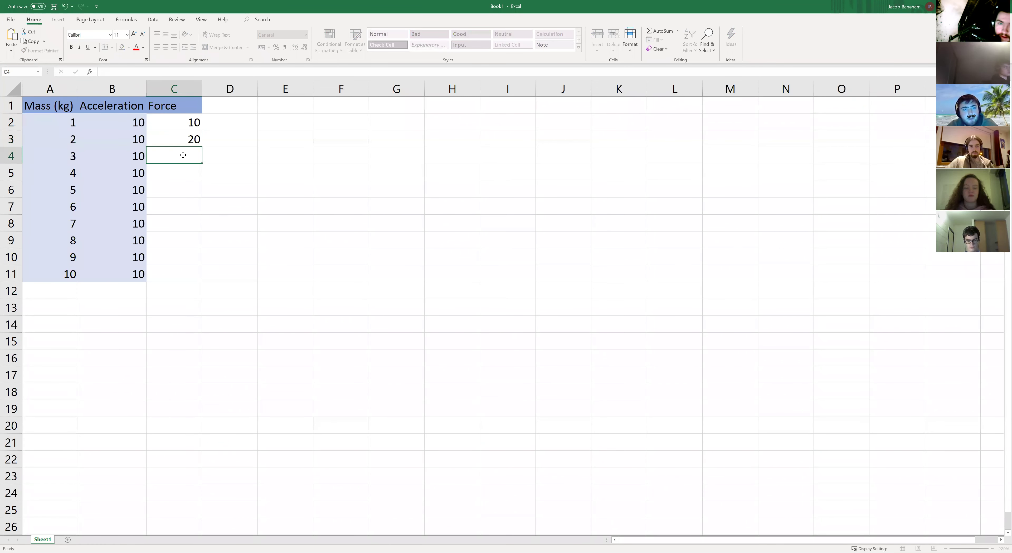
{"action": "left_click_drag", "start_coordinate": [192, 122], "coordinate": [201, 173]}
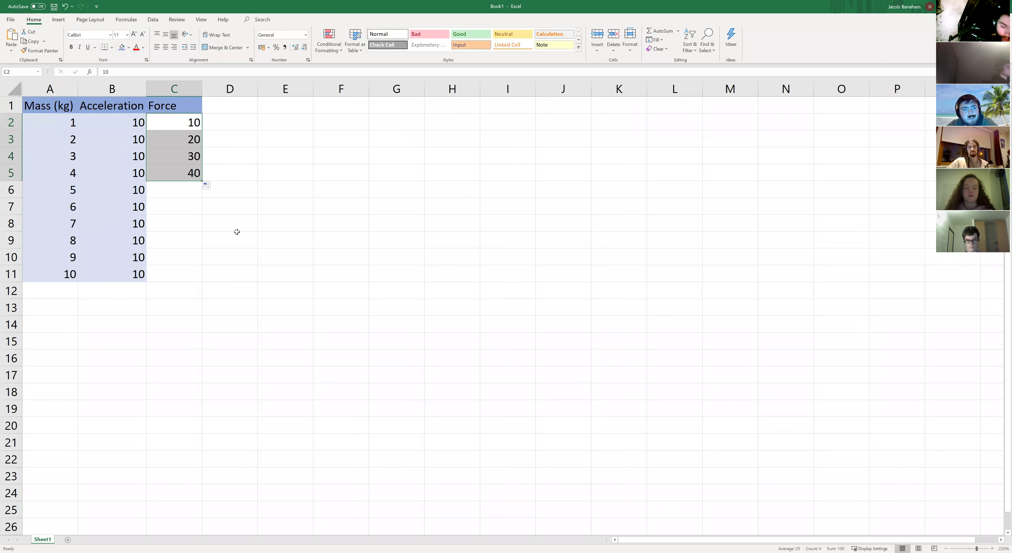
Step: Undo the force series fill and the entry in C3
{"action": "key", "text": "ctrl+z"}
{"action": "key", "text": "ctrl+z"}
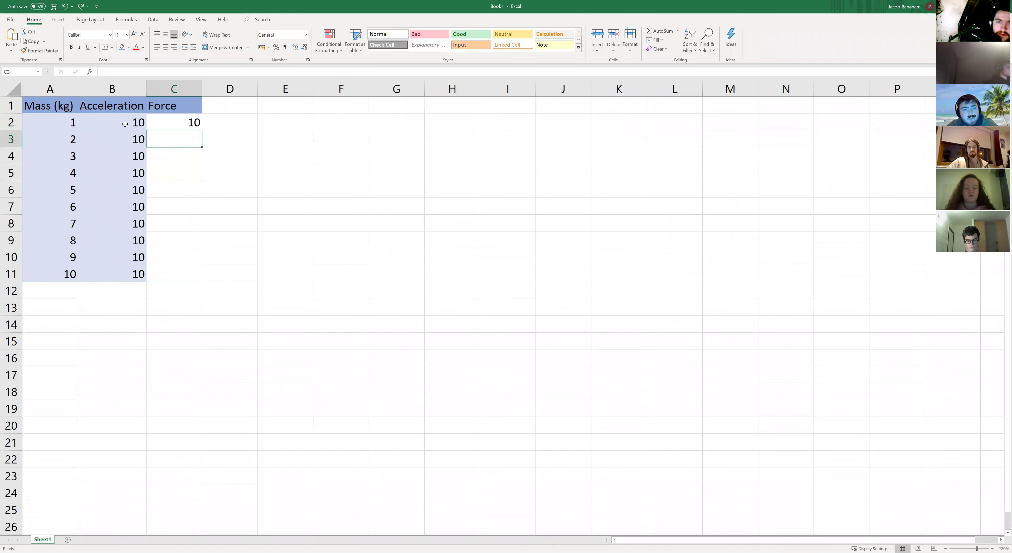
Step: Change the acceleration values to 9 in cell B3 and 17 in cell B4
{"action": "double_click", "coordinate": [121, 138]}
{"action": "key", "text": "BackSpace"}
{"action": "double_click", "coordinate": [123, 156]}
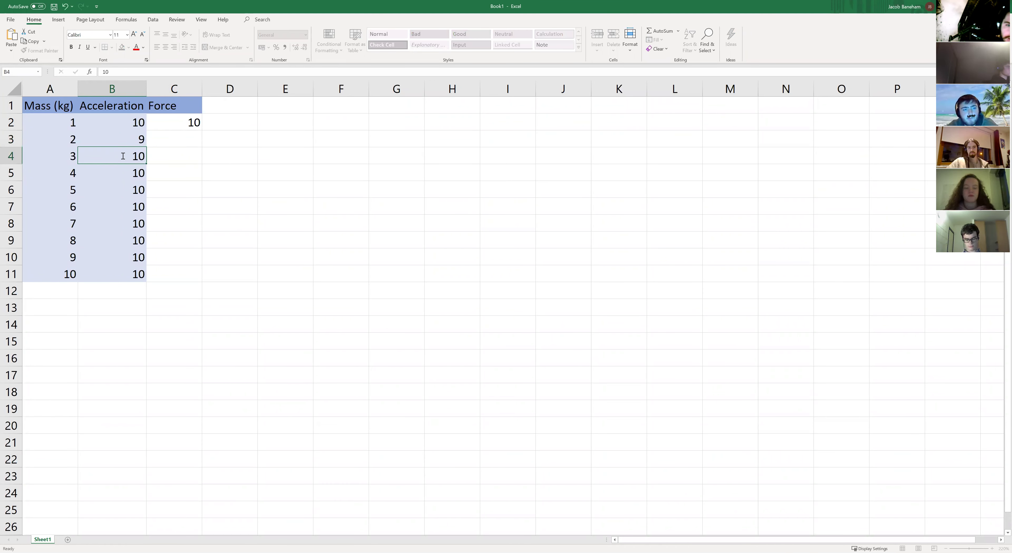
{"action": "key", "text": "BackSpace"}
{"action": "type", "text": "17"}
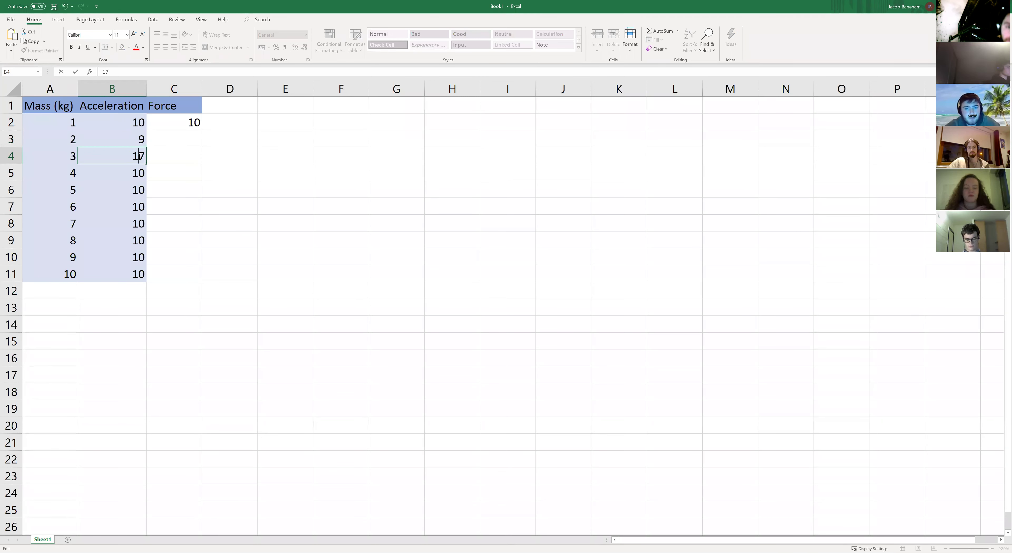
{"action": "key", "text": "Return"}
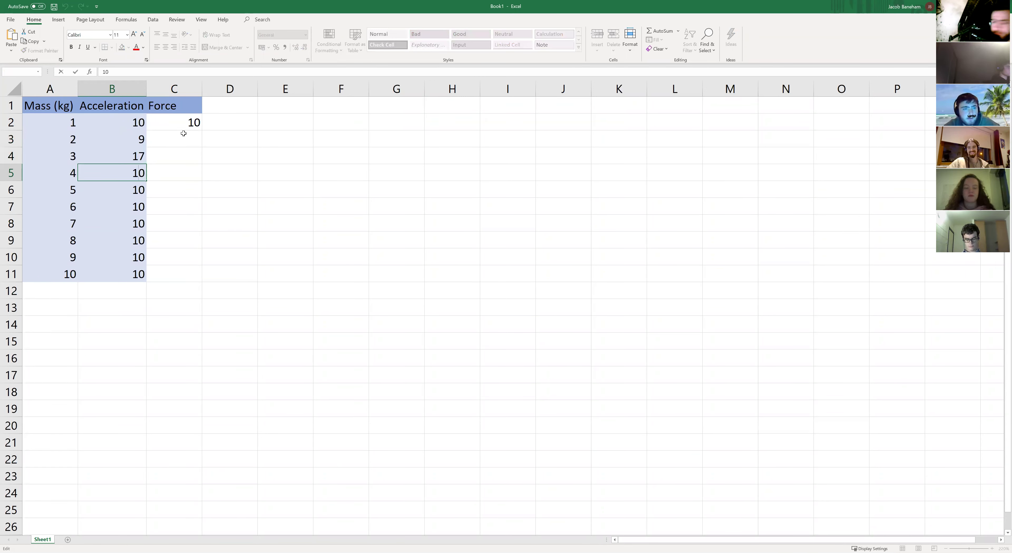
Step: Replace the force value in C2 with the formula =(A2)*(B2), multiplying mass by acceleration
{"action": "left_click", "coordinate": [182, 120]}
{"action": "double_click", "coordinate": [184, 117]}
{"action": "key", "text": "BackSpace"}
{"action": "key", "text": "BackSpace"}
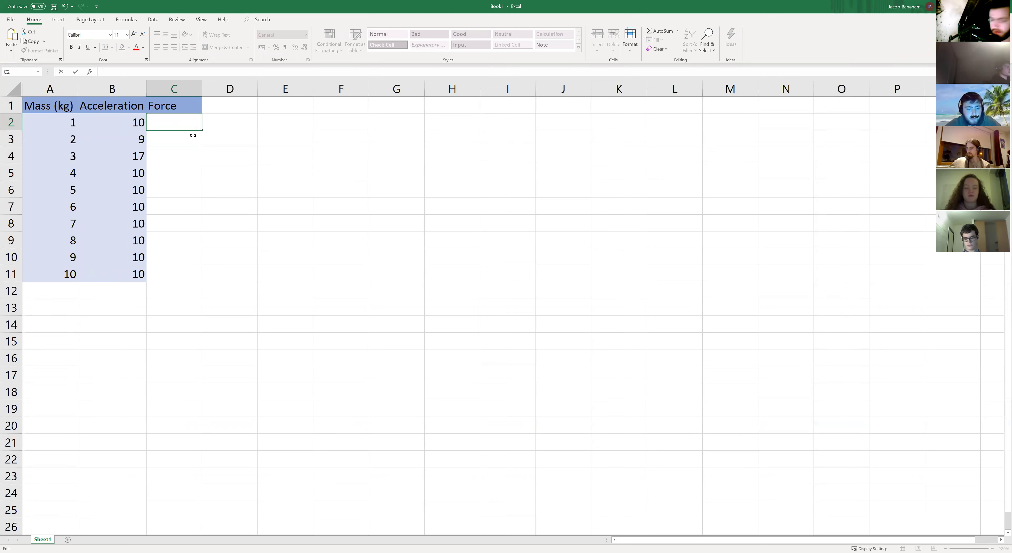
{"action": "type", "text": "="}
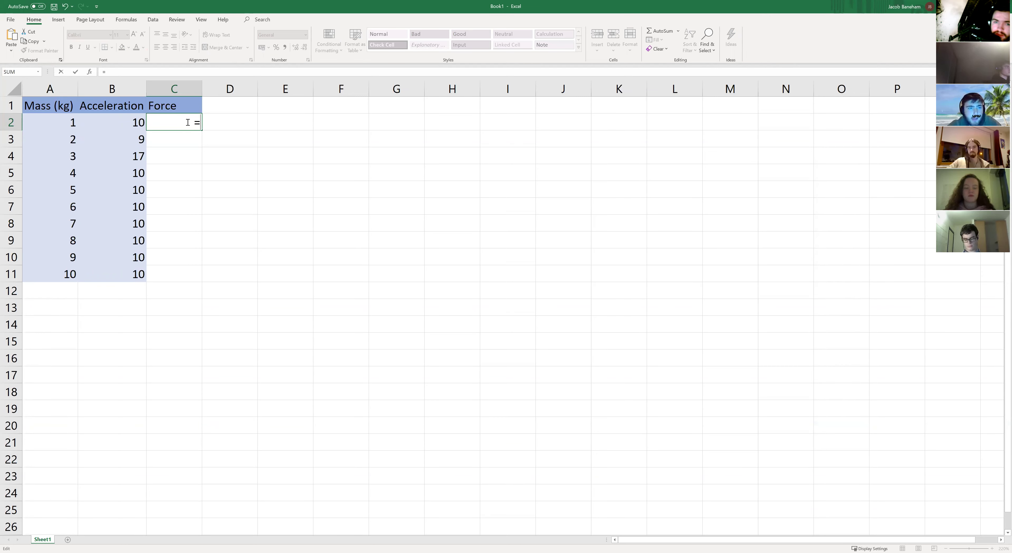
{"action": "left_click", "coordinate": [140, 72]}
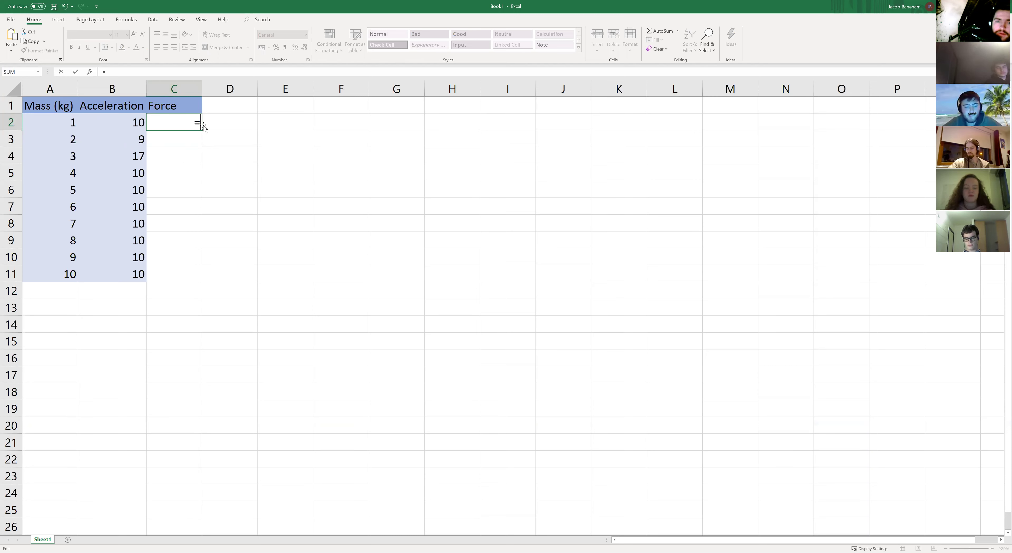
{"action": "type", "text": "("}
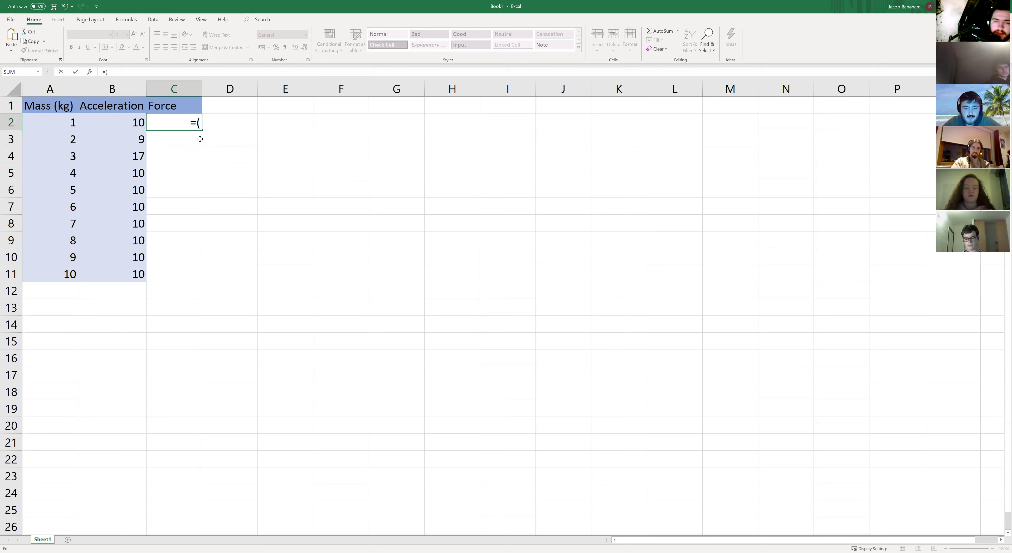
{"action": "left_click", "coordinate": [74, 123]}
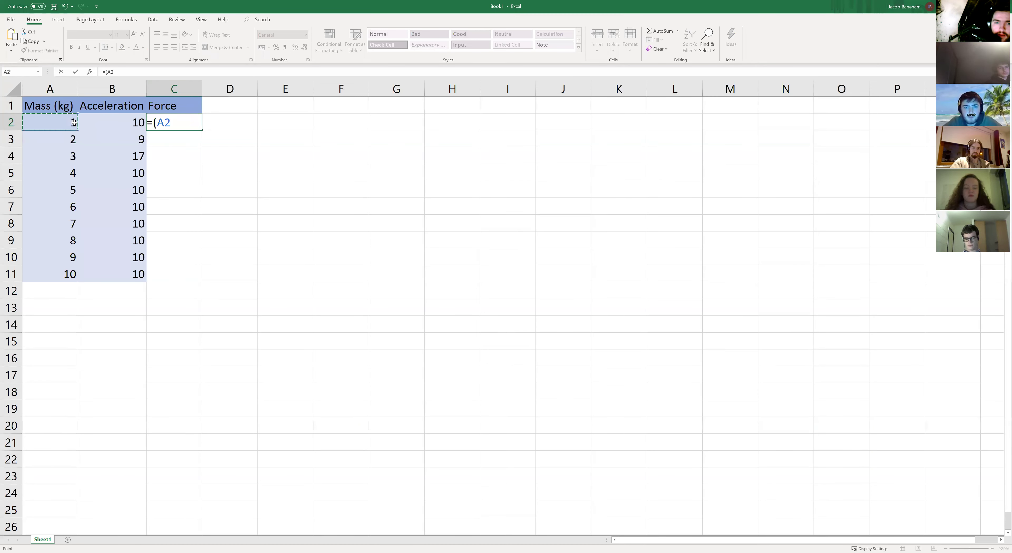
{"action": "type", "text": ")"}
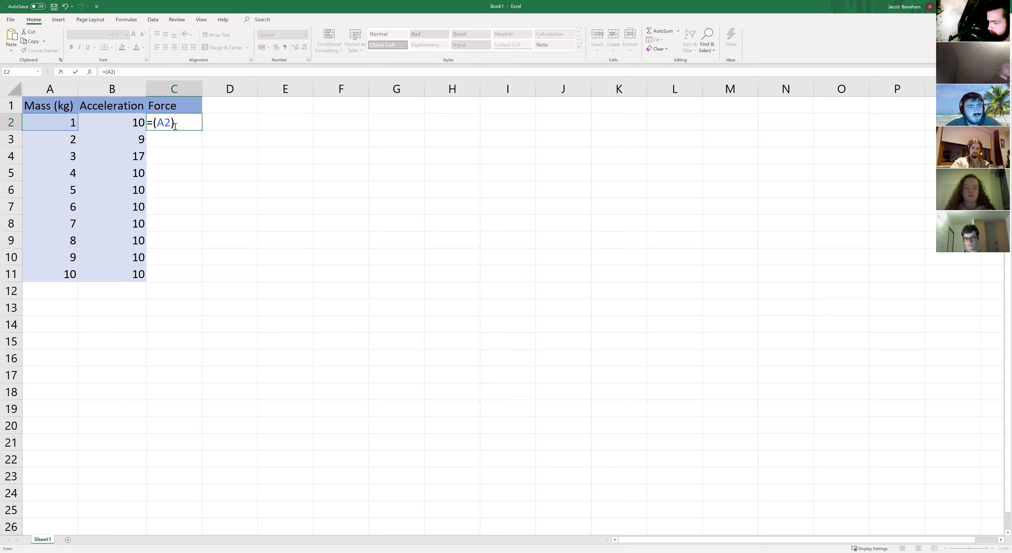
{"action": "type", "text": "*"}
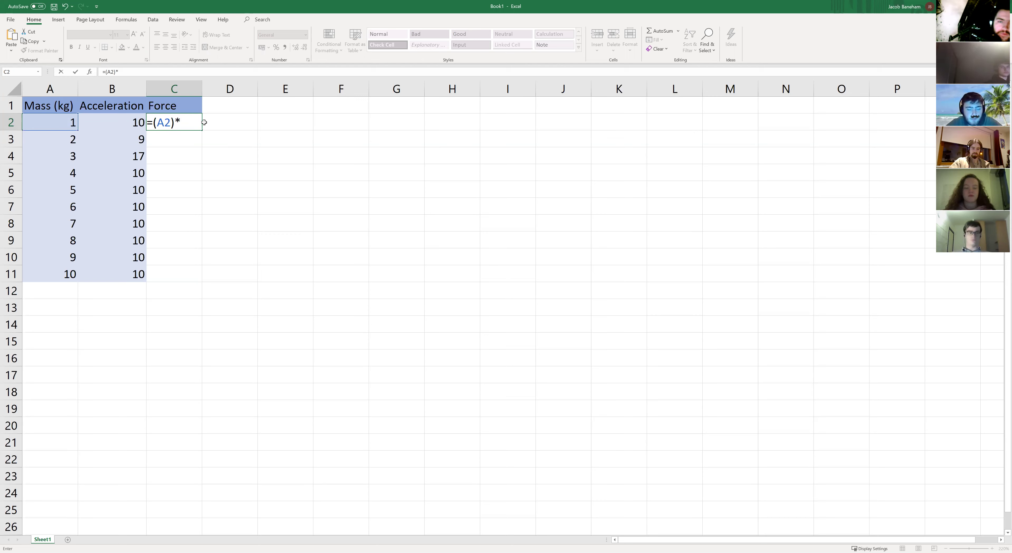
{"action": "type", "text": "x"}
{"action": "key", "text": "BackSpace"}
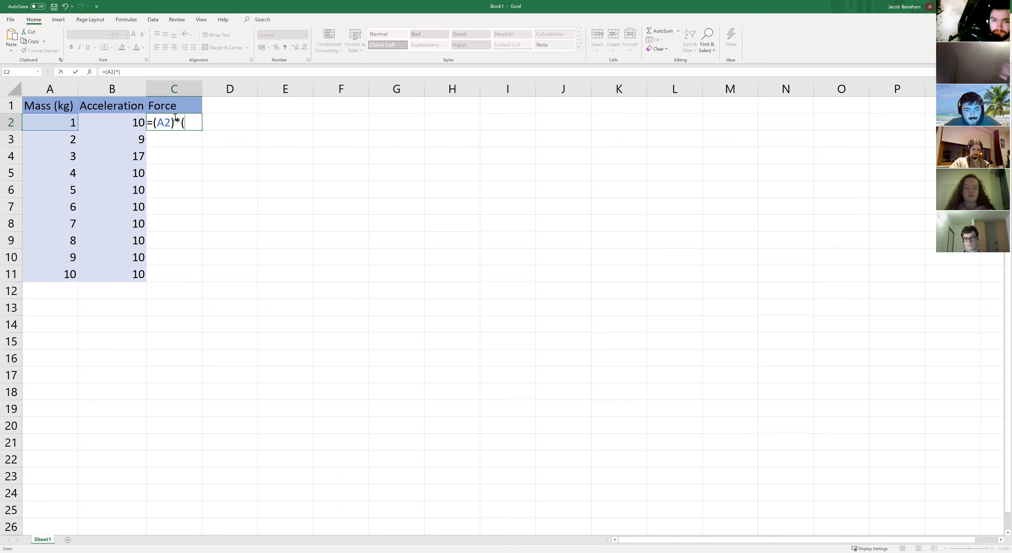
{"action": "left_click", "coordinate": [125, 126]}
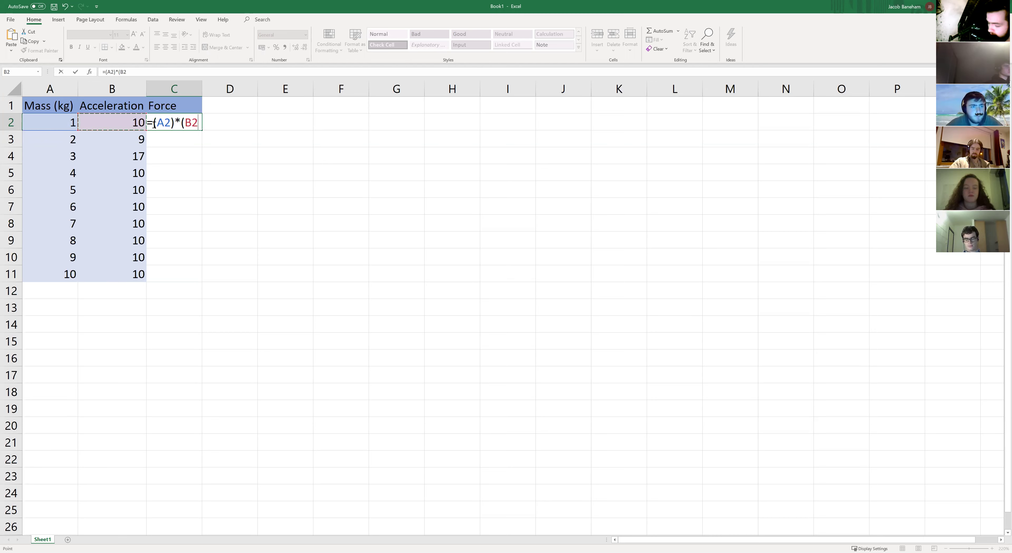
{"action": "type", "text": ")"}
{"action": "key", "text": "Return"}
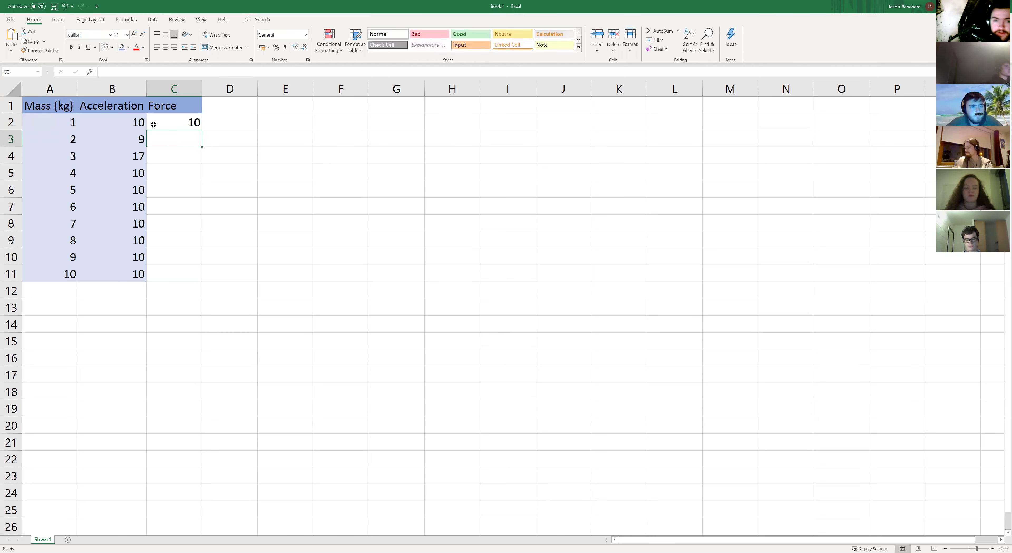
{"action": "left_click", "coordinate": [171, 124]}
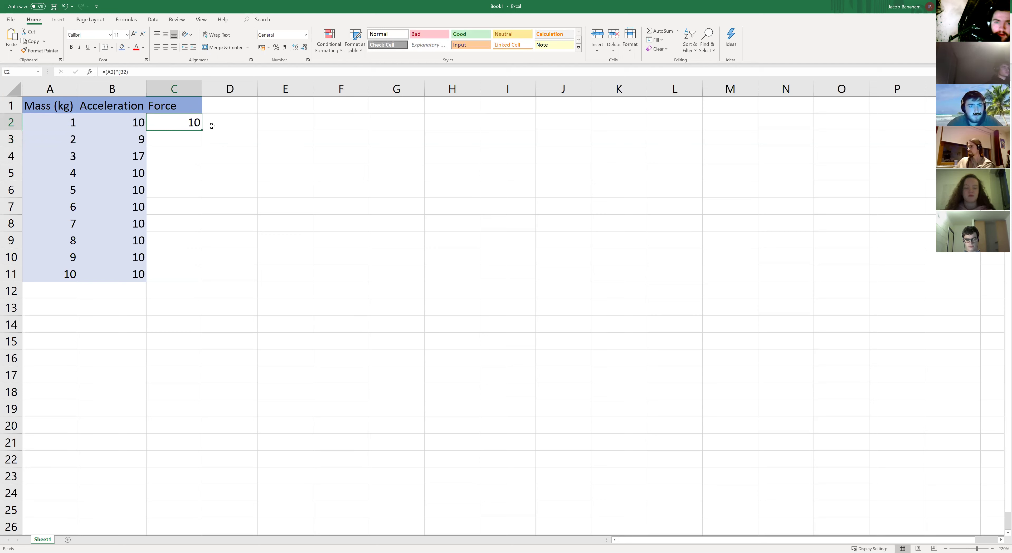
{"action": "double_click", "coordinate": [169, 127]}
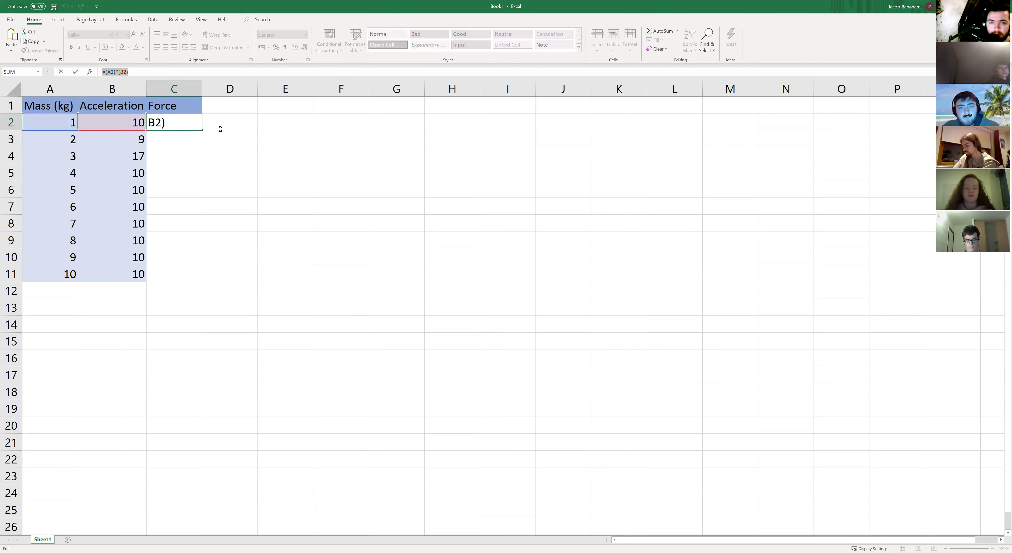
{"action": "type", "text": "="}
{"action": "left_click", "coordinate": [188, 156]}
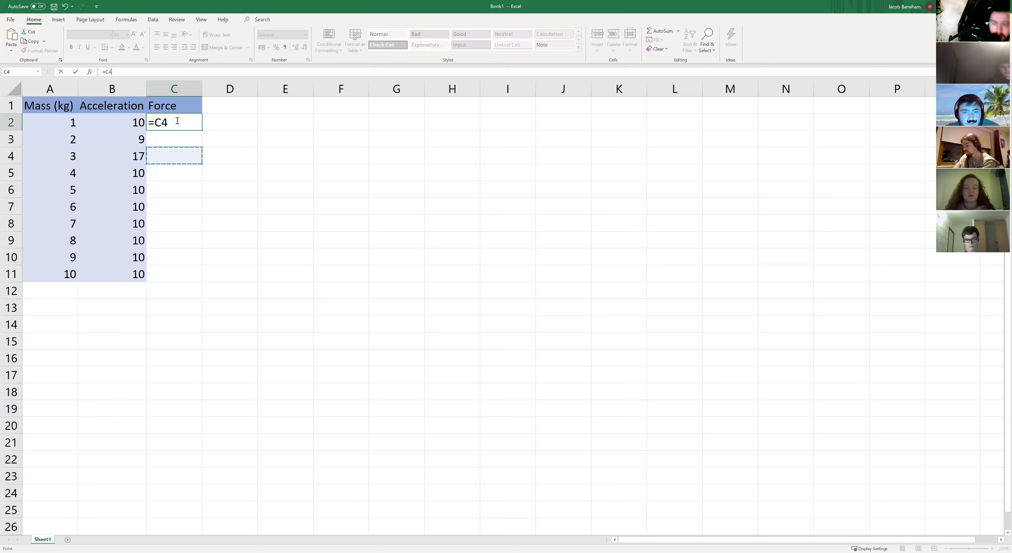
{"action": "key", "text": "ctrl+z"}
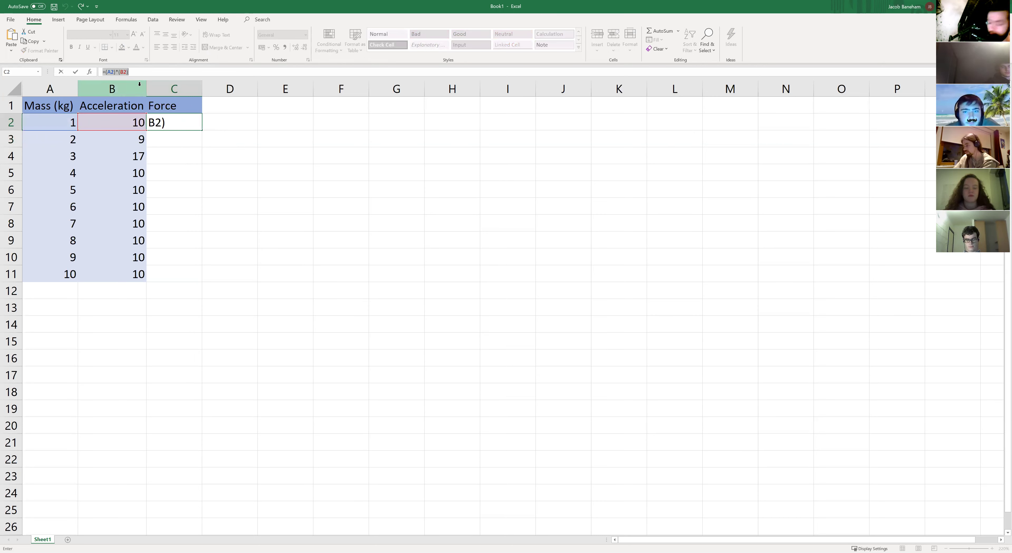
{"action": "key", "text": "Return"}
{"action": "key", "text": "ctrl+z"}
{"action": "left_click", "coordinate": [181, 145]}
Step: Fill the force formula from C2 down into C3 and check the cell references in both cells
{"action": "left_click", "coordinate": [181, 122]}
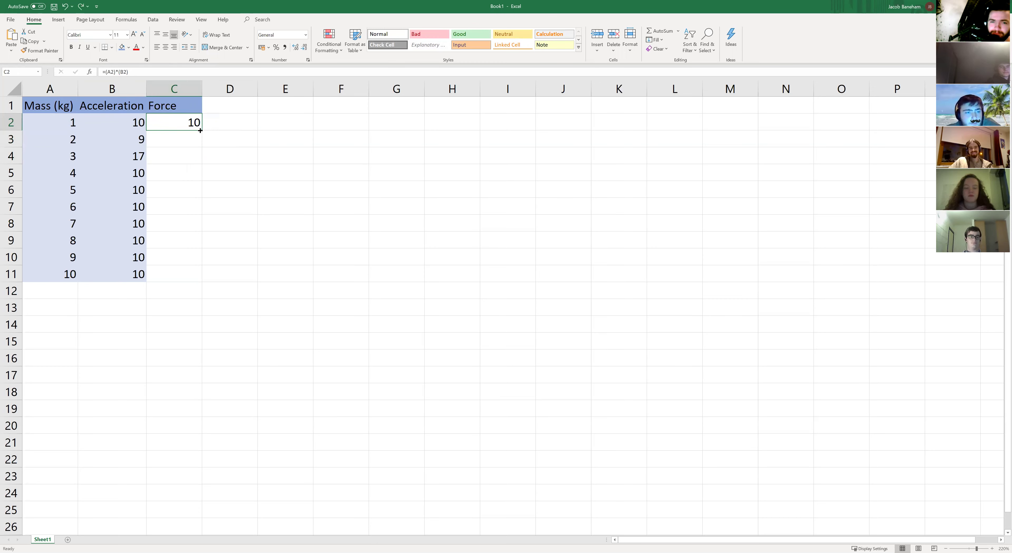
{"action": "left_click_drag", "start_coordinate": [200, 130], "coordinate": [202, 142]}
{"action": "left_click", "coordinate": [188, 119]}
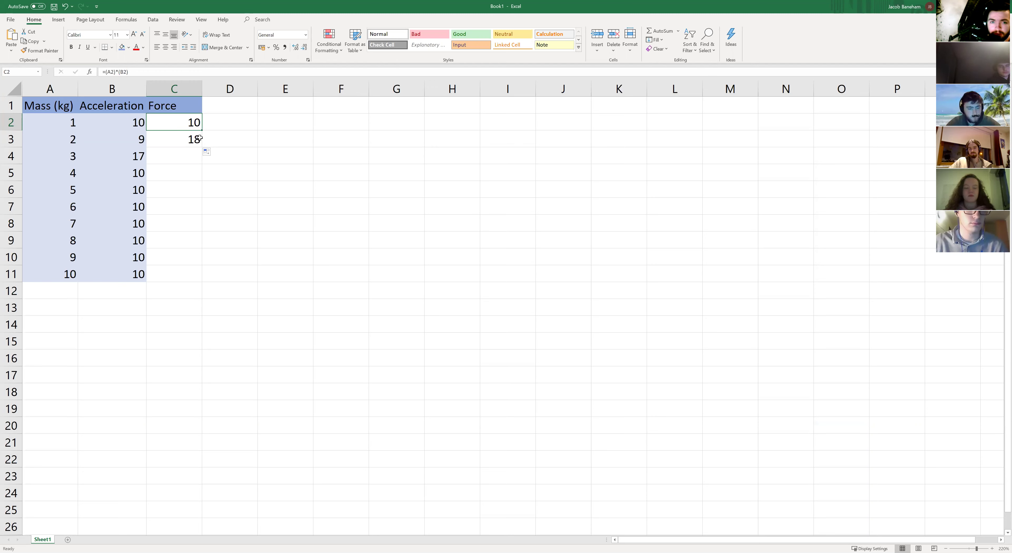
{"action": "left_click", "coordinate": [199, 138]}
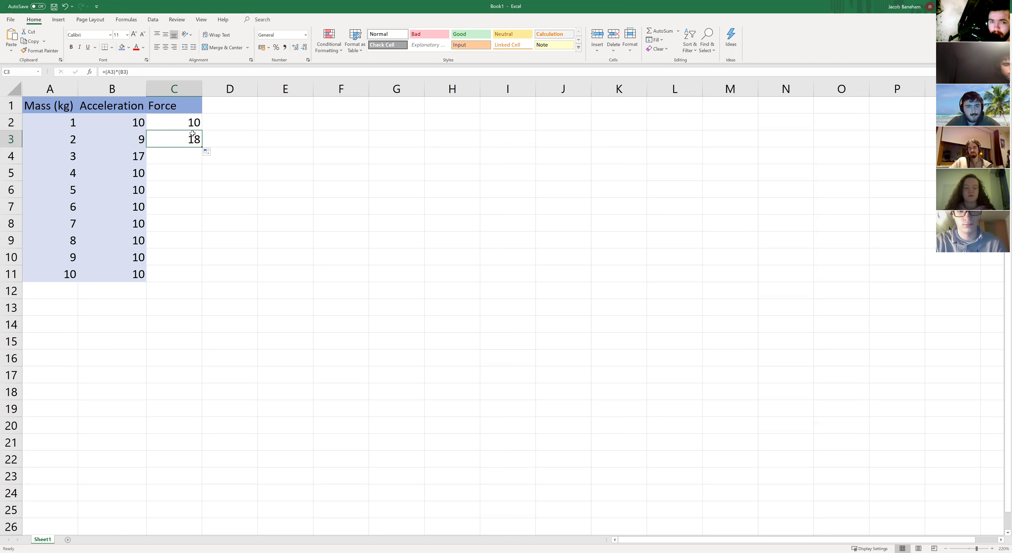
Step: Fill the force formula down column C to C11
{"action": "left_click_drag", "start_coordinate": [191, 124], "coordinate": [201, 284]}
{"action": "left_click", "coordinate": [192, 240]}
{"action": "left_click", "coordinate": [198, 158]}
Step: Examine the filled force formulas cell by cell down column C to see how their row references change
{"action": "left_click", "coordinate": [73, 179]}
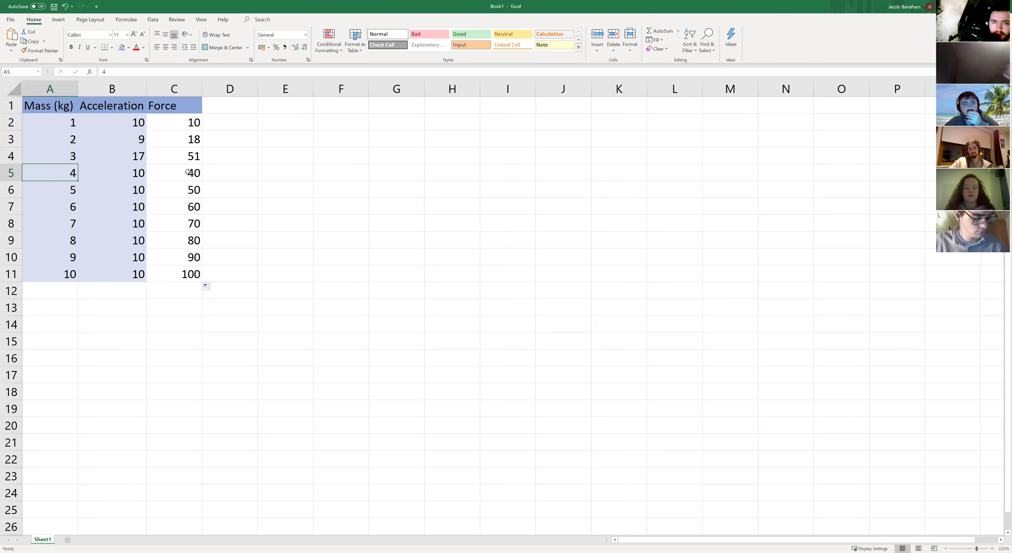
{"action": "left_click", "coordinate": [189, 172]}
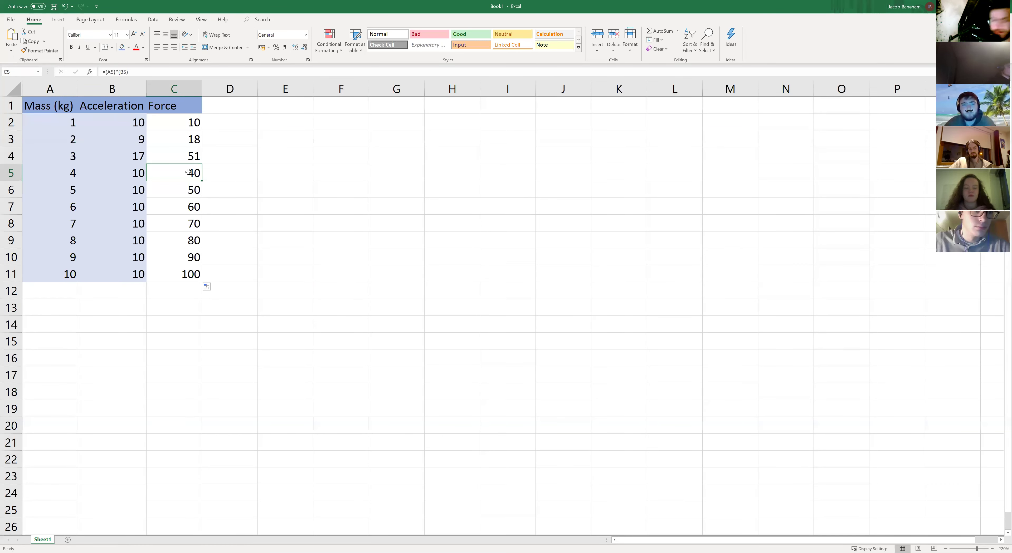
{"action": "key", "text": "ctrl+Up"}
{"action": "key", "text": "Down"}
{"action": "key", "text": "Down"}
{"action": "key", "text": "Down"}
{"action": "key", "text": "Down"}
{"action": "key", "text": "Down"}
{"action": "key", "text": "Down"}
{"action": "key", "text": "Down"}
{"action": "key", "text": "Down"}
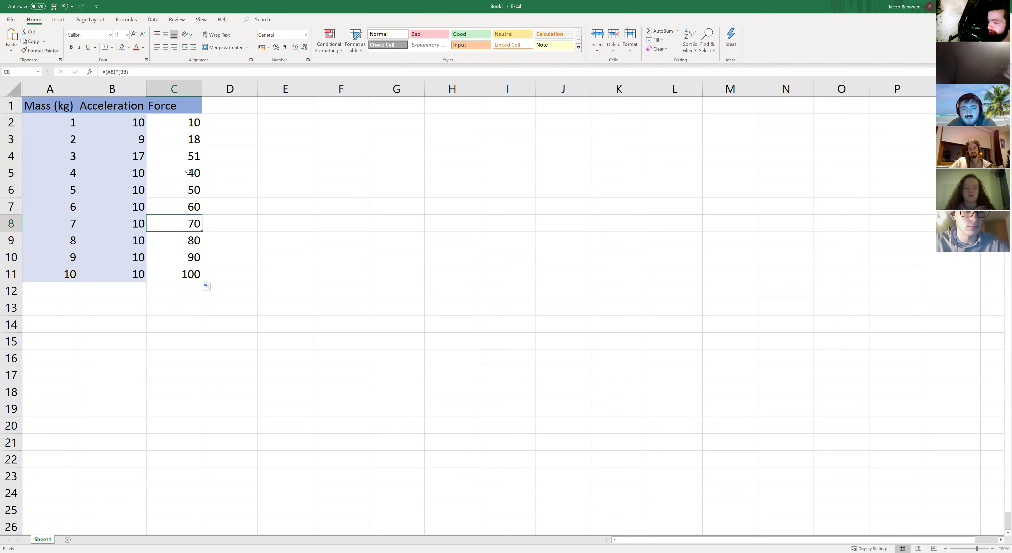
{"action": "key", "text": "Down"}
{"action": "key", "text": "Down"}
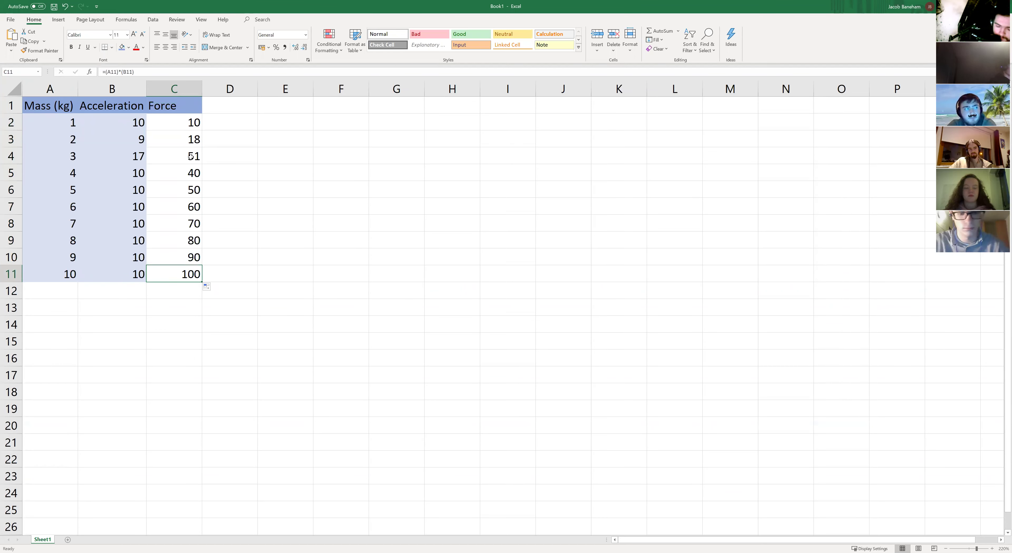
Step: Undo the fill below C3 and refill the force formula from C2:C3 down to C11
{"action": "key", "text": "ctrl+Up"}
{"action": "key", "text": "Down"}
{"action": "key", "text": "shift+Down"}
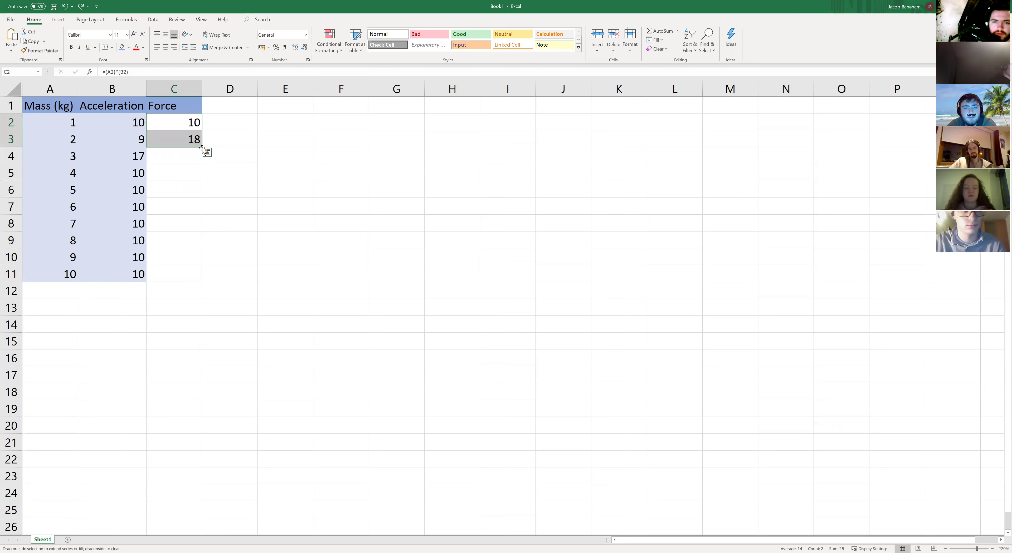
{"action": "key", "text": "ctrl+shift+Down"}
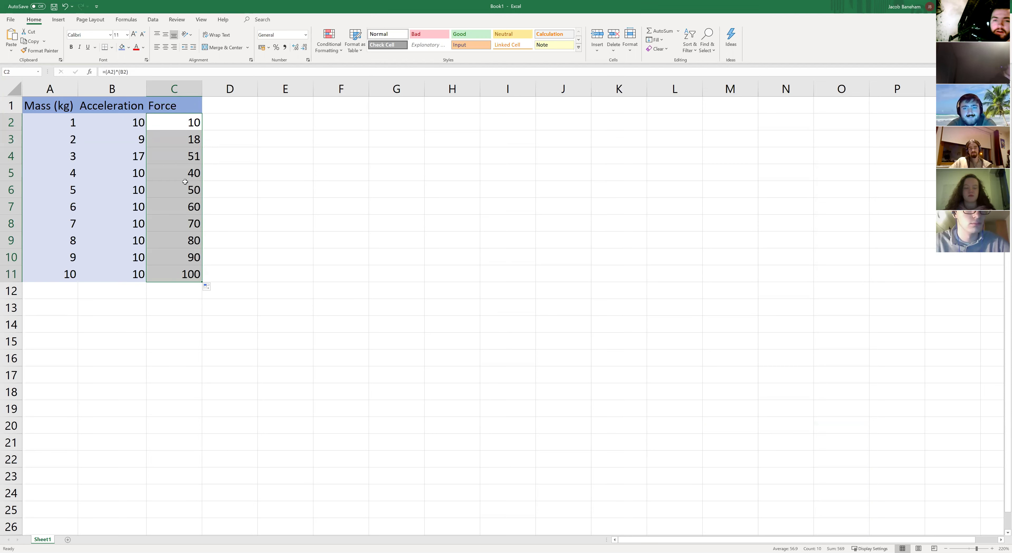
{"action": "left_click", "coordinate": [270, 223]}
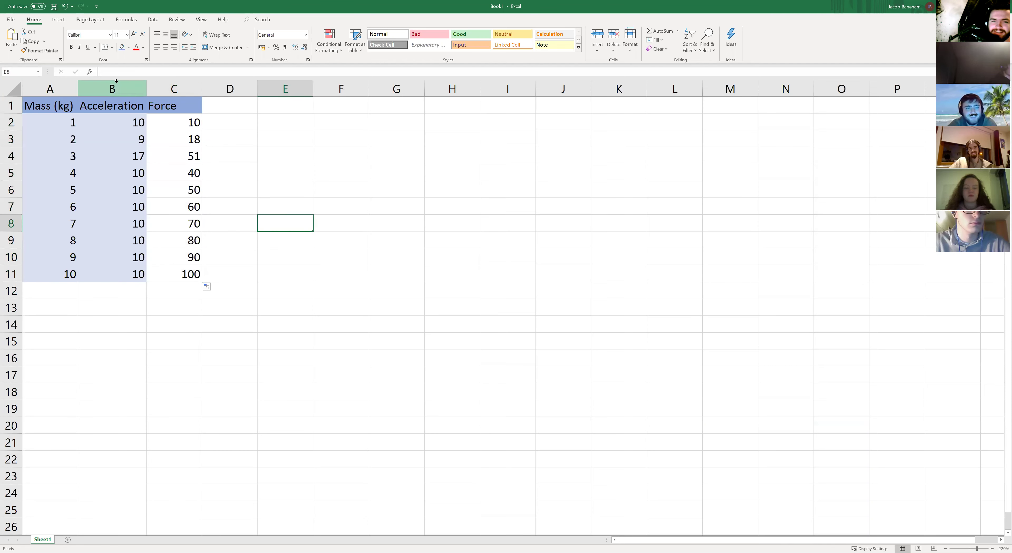
Step: Apply the same light blue fill as the Mass and Acceleration values to the force cells C2:C11
{"action": "left_click_drag", "start_coordinate": [176, 126], "coordinate": [188, 280]}
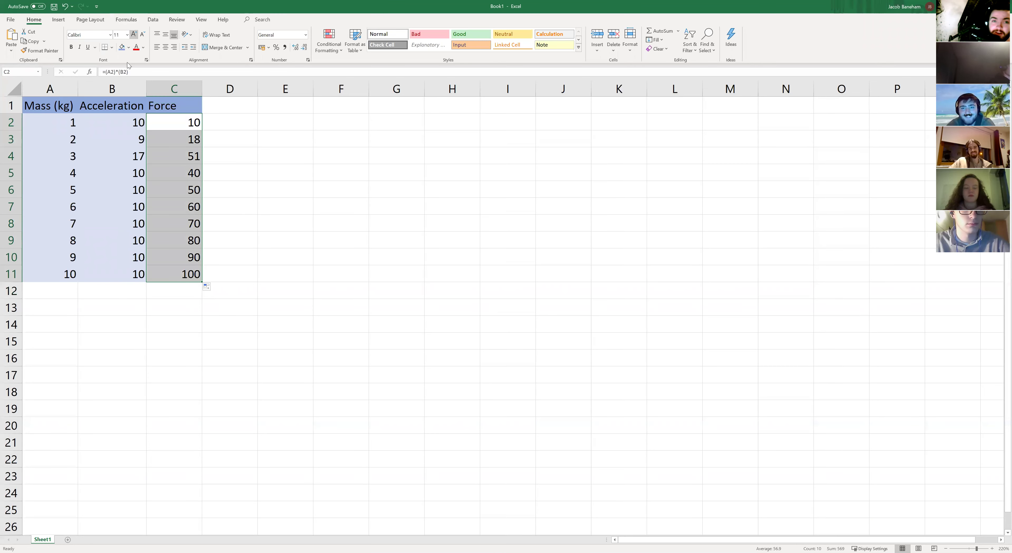
{"action": "left_click", "coordinate": [129, 47]}
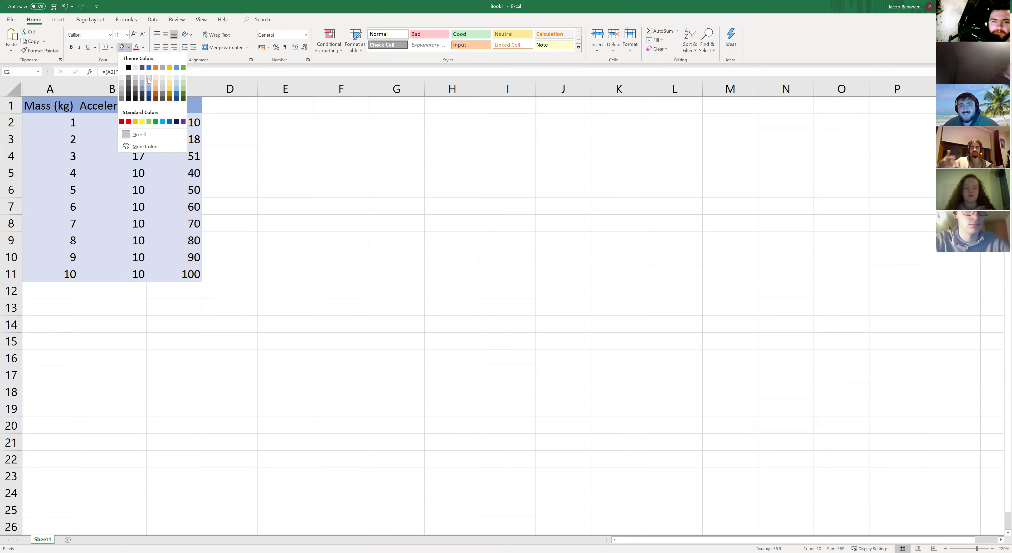
{"action": "left_click", "coordinate": [156, 81]}
{"action": "left_click", "coordinate": [254, 212]}
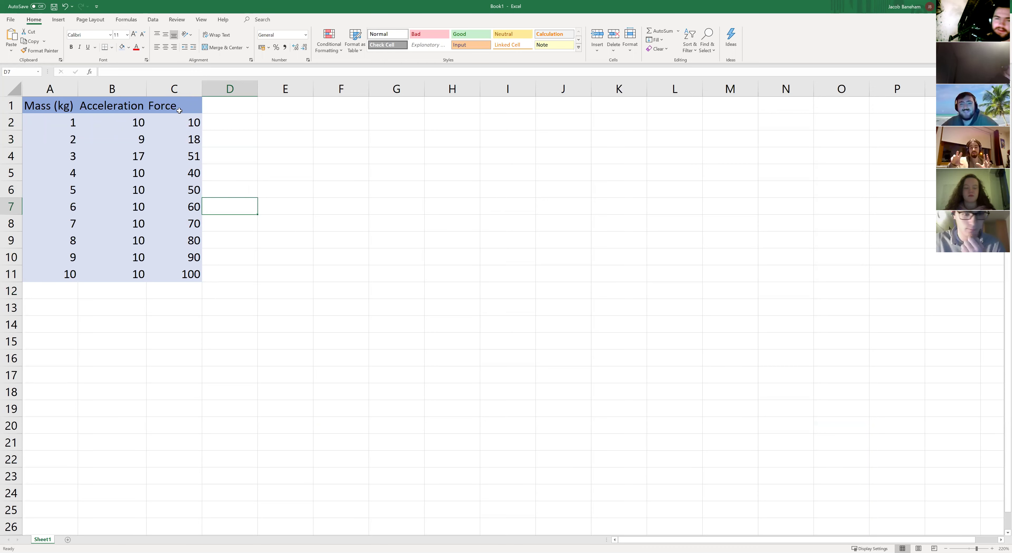
{"action": "left_click", "coordinate": [233, 124]}
{"action": "left_click", "coordinate": [241, 278]}
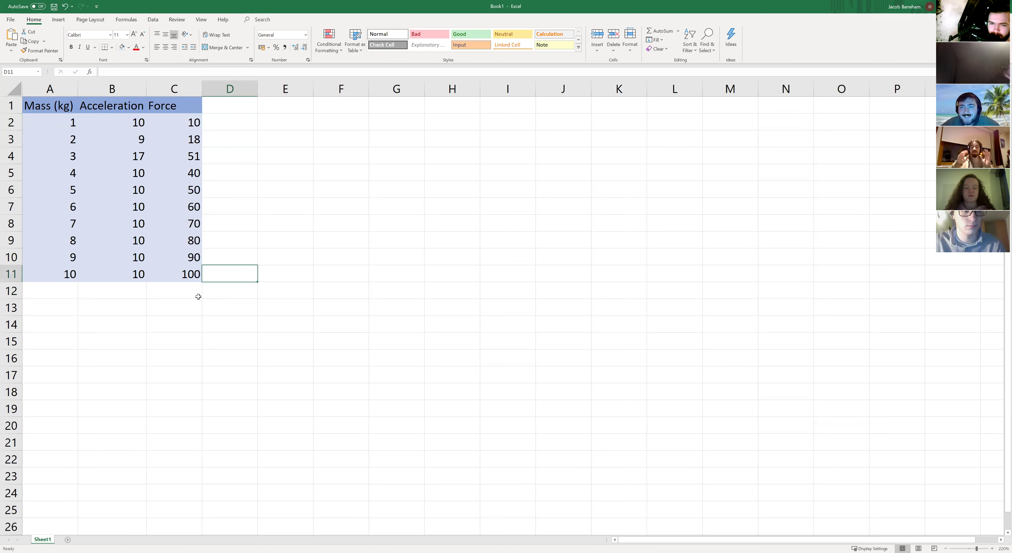
{"action": "left_click", "coordinate": [181, 297]}
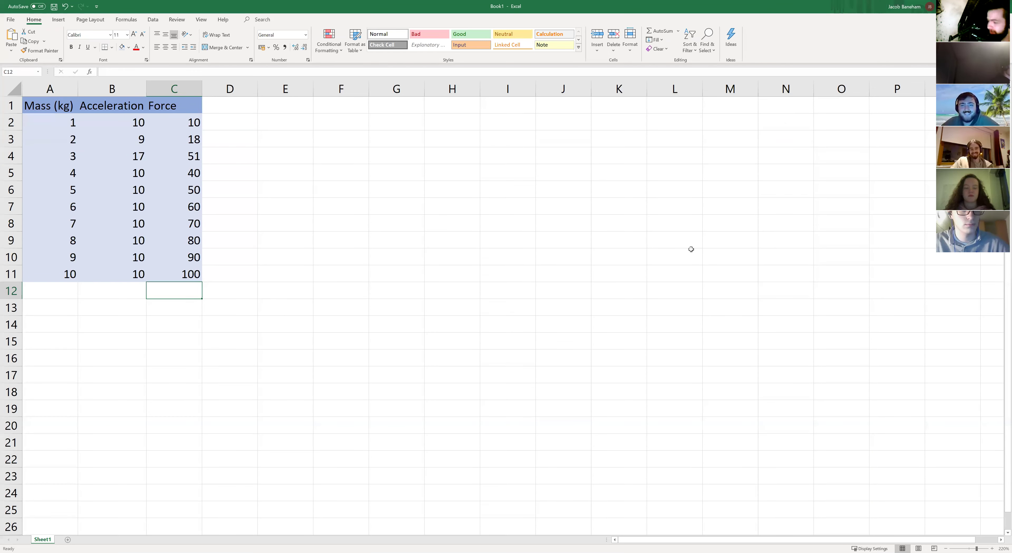
{"action": "left_click", "coordinate": [603, 228]}
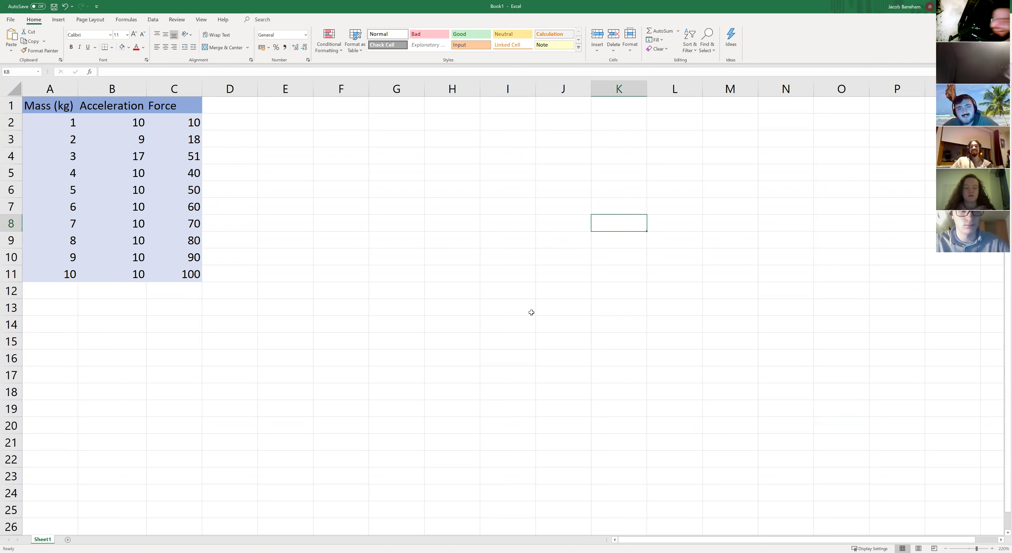
{"action": "left_click", "coordinate": [190, 295]}
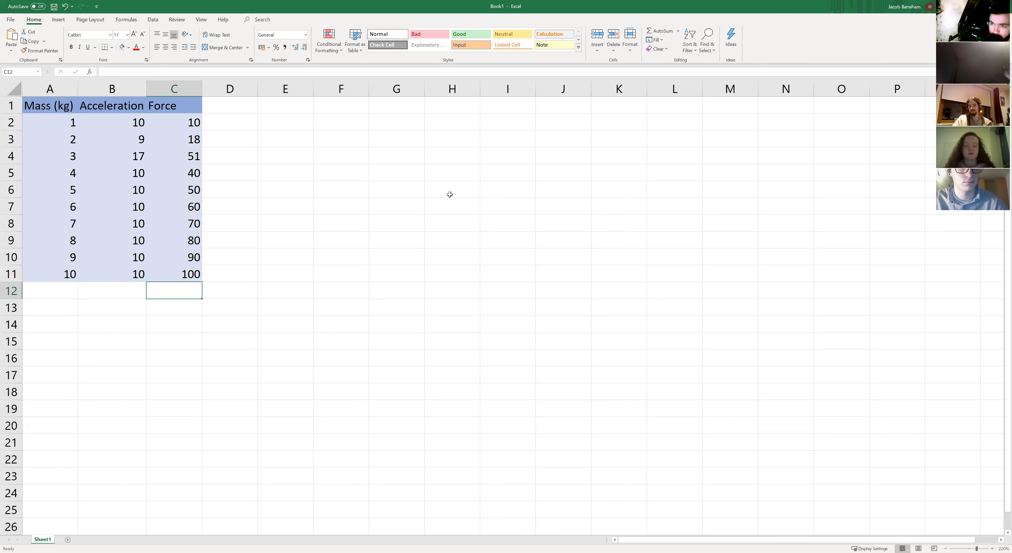
{"action": "left_click", "coordinate": [232, 128]}
{"action": "left_click", "coordinate": [194, 141]}
{"action": "left_click", "coordinate": [184, 186]}
{"action": "left_click", "coordinate": [187, 227]}
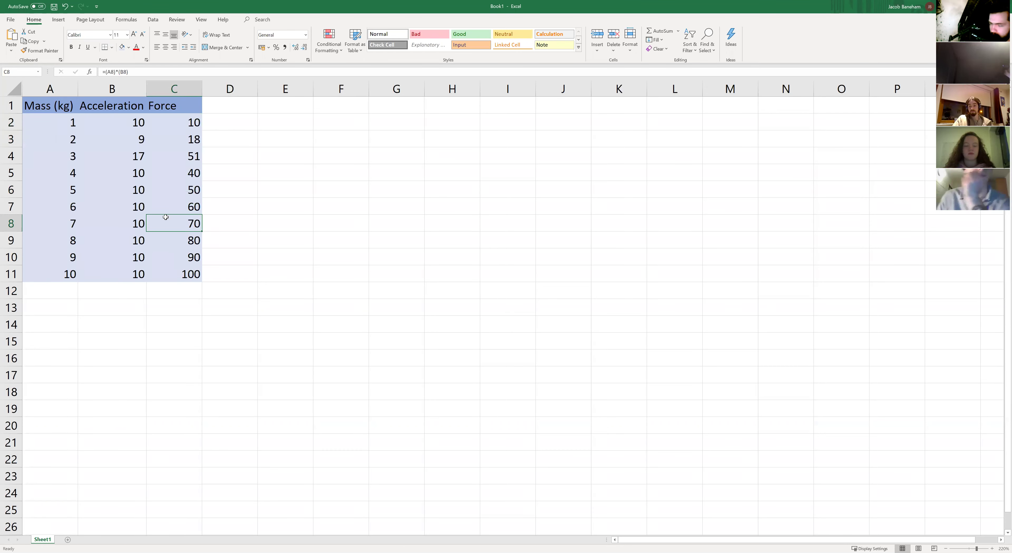
Step: Replace the Acceleration header in B1 with Volume
{"action": "left_click", "coordinate": [54, 105]}
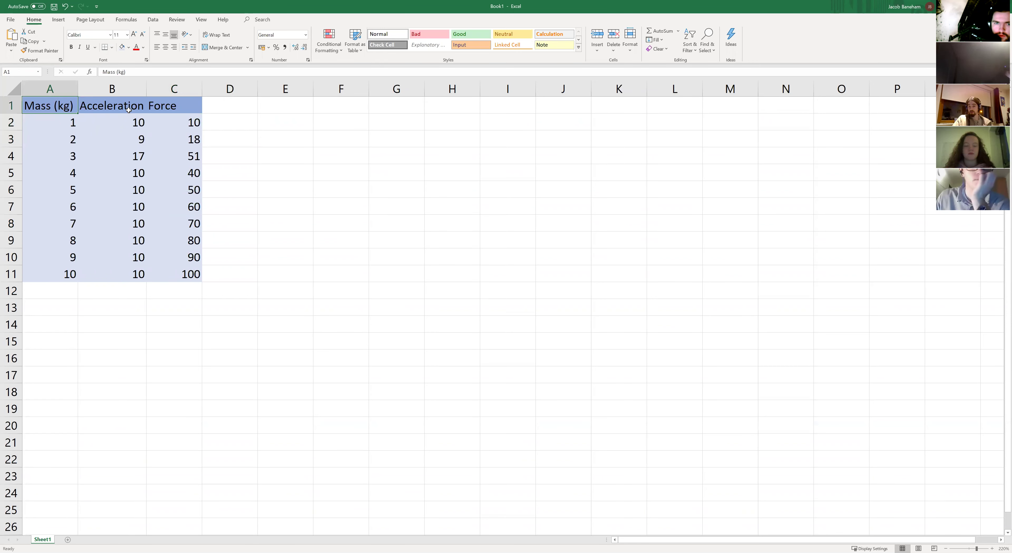
{"action": "key", "text": "Tab"}
{"action": "key", "text": "F2"}
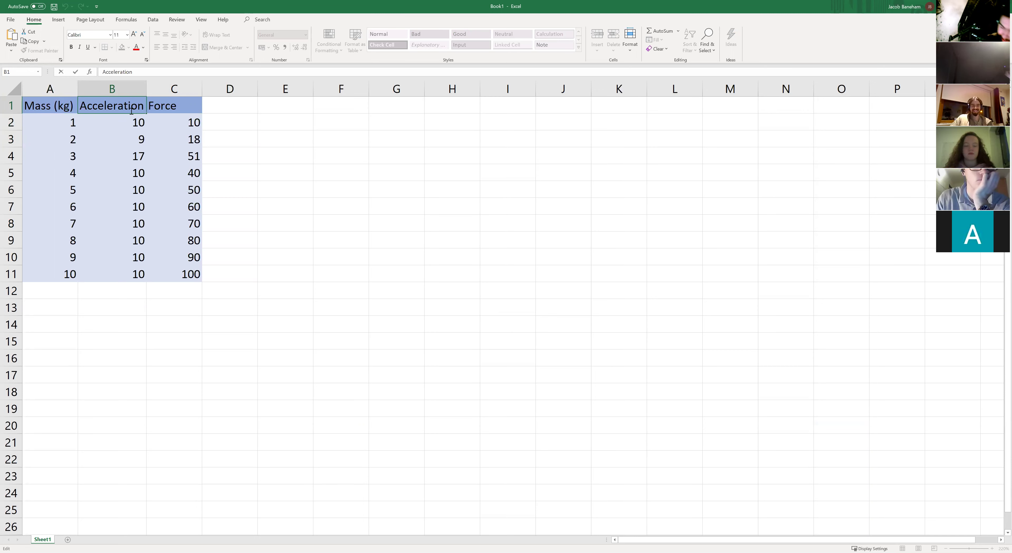
{"action": "key", "text": "BackSpace"}
{"action": "key", "text": "BackSpace"}
{"action": "key", "text": "BackSpace"}
{"action": "key", "text": "BackSpace"}
{"action": "key", "text": "BackSpace"}
{"action": "key", "text": "BackSpace"}
{"action": "key", "text": "BackSpace"}
{"action": "key", "text": "BackSpace"}
{"action": "key", "text": "BackSpace"}
{"action": "key", "text": "BackSpace"}
{"action": "key", "text": "BackSpace"}
{"action": "key", "text": "BackSpace"}
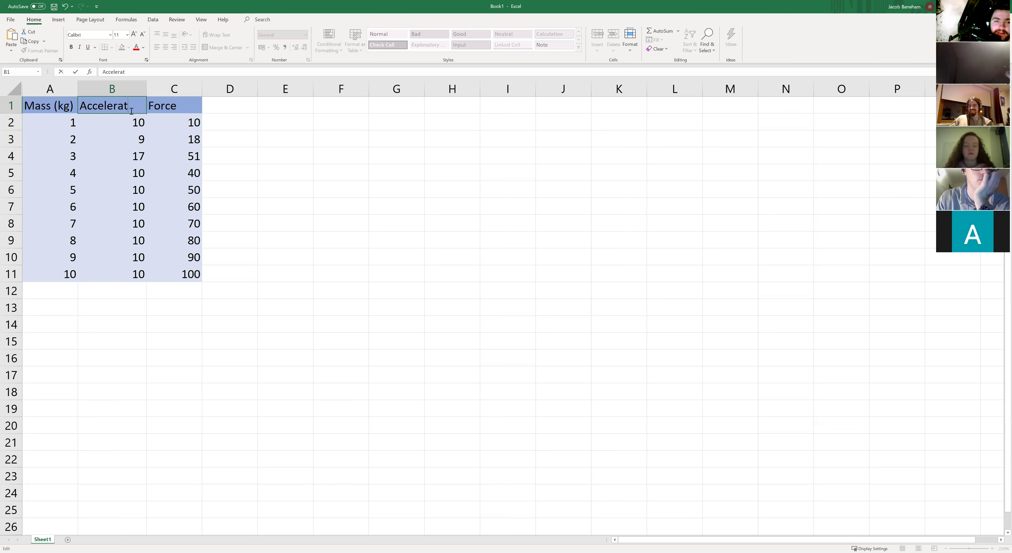
{"action": "type", "text": "Volu"}
{"action": "type", "text": ",e"}
{"action": "key", "text": "BackSpace"}
{"action": "key", "text": "BackSpace"}
{"action": "type", "text": "me"}
{"action": "key", "text": "Tab"}
Step: Replace the Force header in C1 with Density
{"action": "key", "text": "F2"}
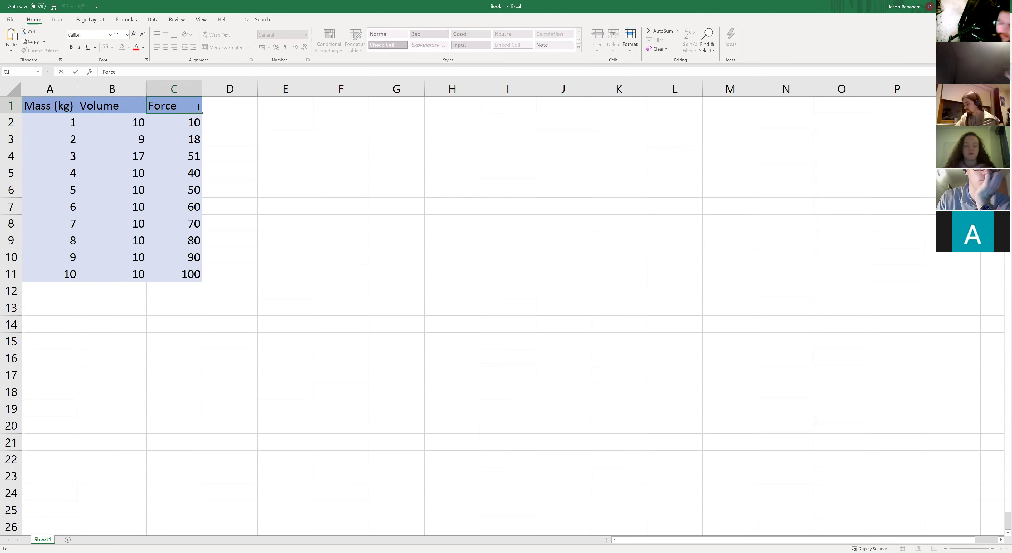
{"action": "key", "text": "BackSpace"}
{"action": "key", "text": "BackSpace"}
{"action": "key", "text": "BackSpace"}
{"action": "key", "text": "BackSpace"}
{"action": "type", "text": "Density"}
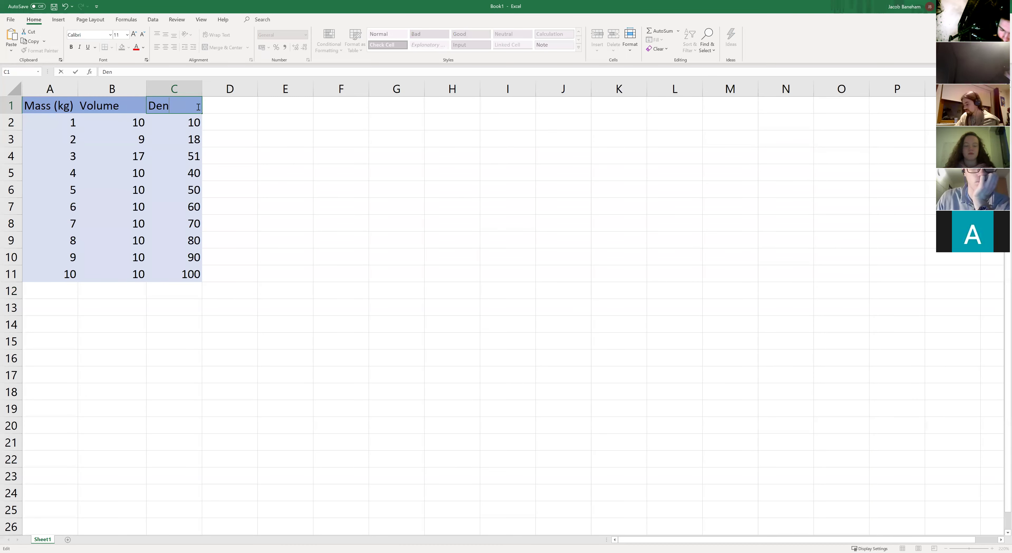
{"action": "key", "text": "Return"}
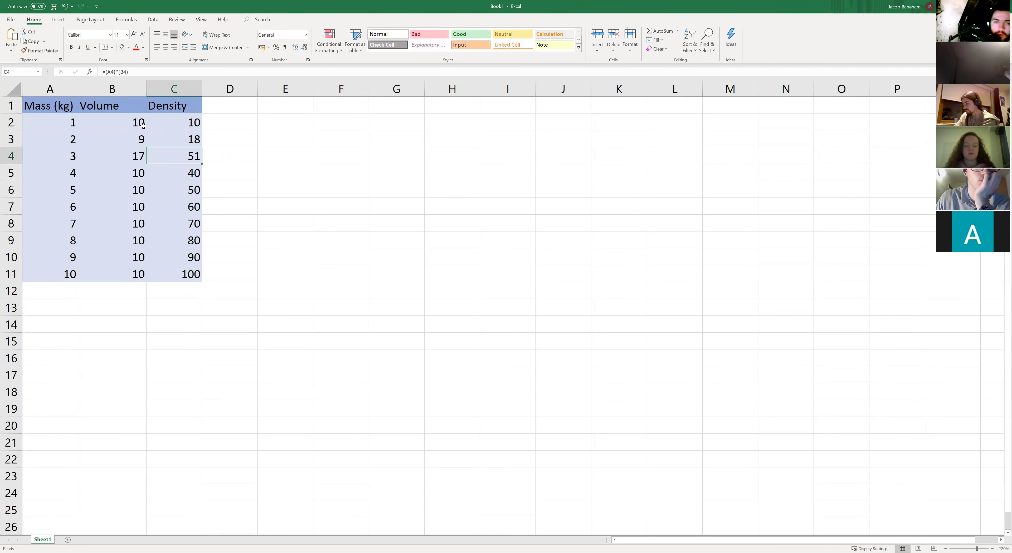
Step: Change the formula in C2 to =(A2)/(B2), dividing mass by volume, and fill it down to C11
{"action": "key", "text": "shift+Tab"}
{"action": "key", "text": "Tab"}
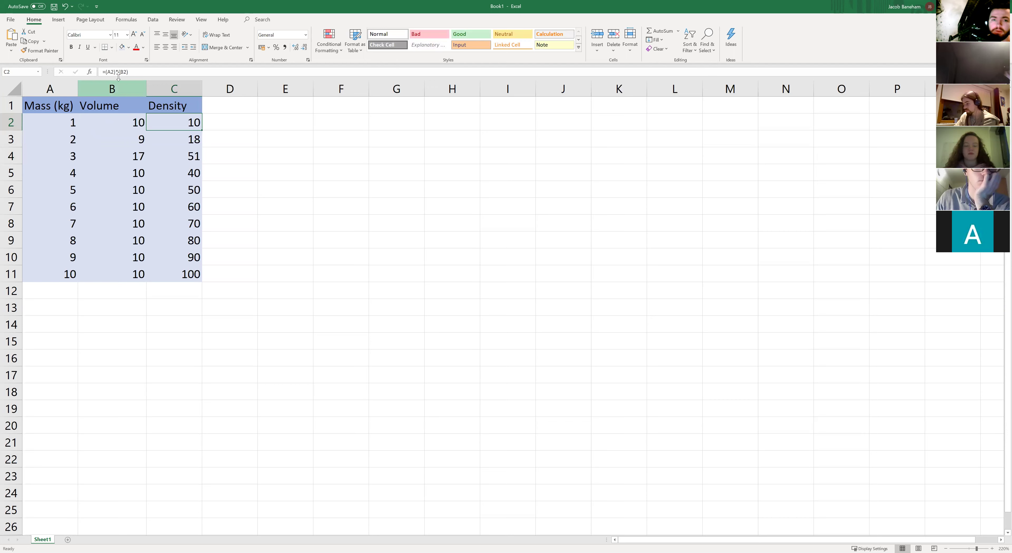
{"action": "key", "text": "F2"}
{"action": "key", "text": "BackSpace"}
{"action": "type", "text": "/"}
{"action": "key", "text": "Return"}
{"action": "key", "text": "shift+Return"}
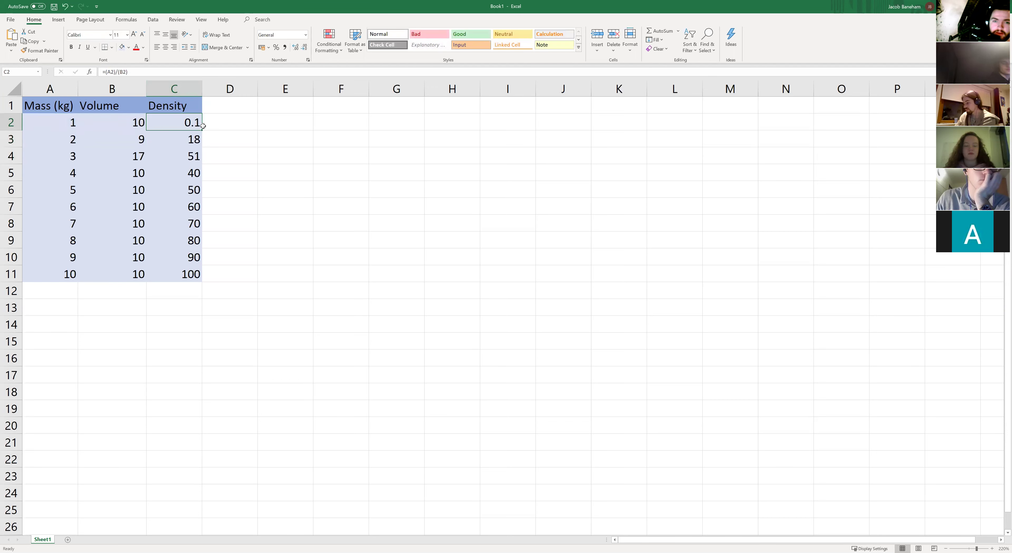
{"action": "double_click", "coordinate": [202, 130]}
{"action": "left_click", "coordinate": [275, 308]}
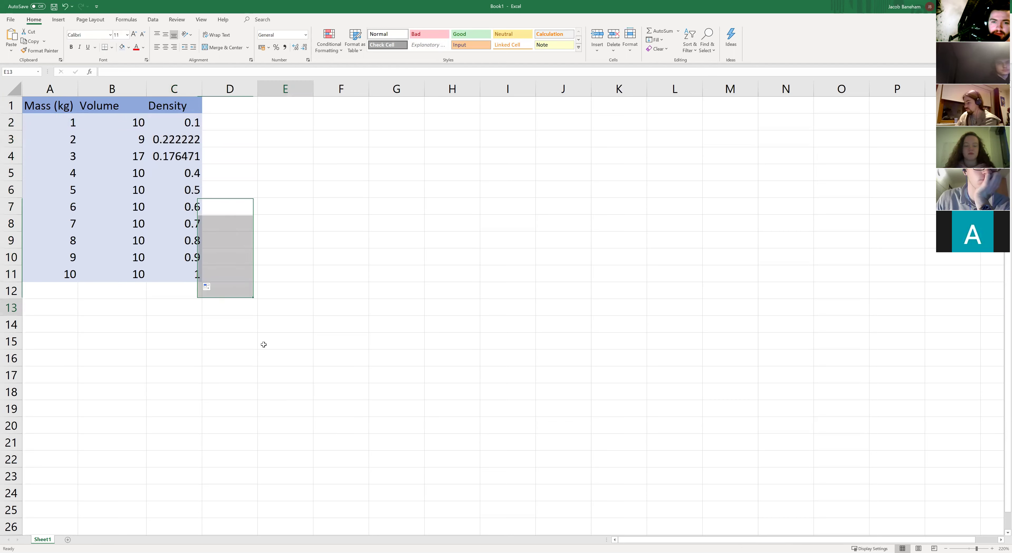
Step: Examine the density formulas cell by cell from C2 down column C
{"action": "left_click", "coordinate": [177, 120]}
{"action": "key", "text": "Return"}
{"action": "key", "text": "Return"}
{"action": "key", "text": "Return"}
{"action": "key", "text": "Return"}
{"action": "key", "text": "Return"}
{"action": "key", "text": "Return"}
{"action": "key", "text": "Return"}
{"action": "key", "text": "Return"}
{"action": "key", "text": "Return"}
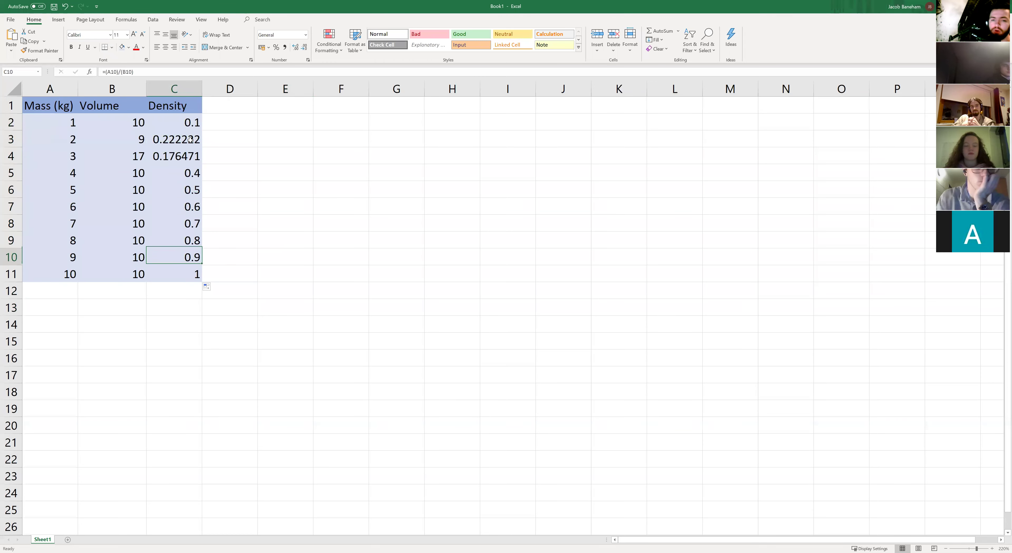
{"action": "left_click", "coordinate": [169, 294]}
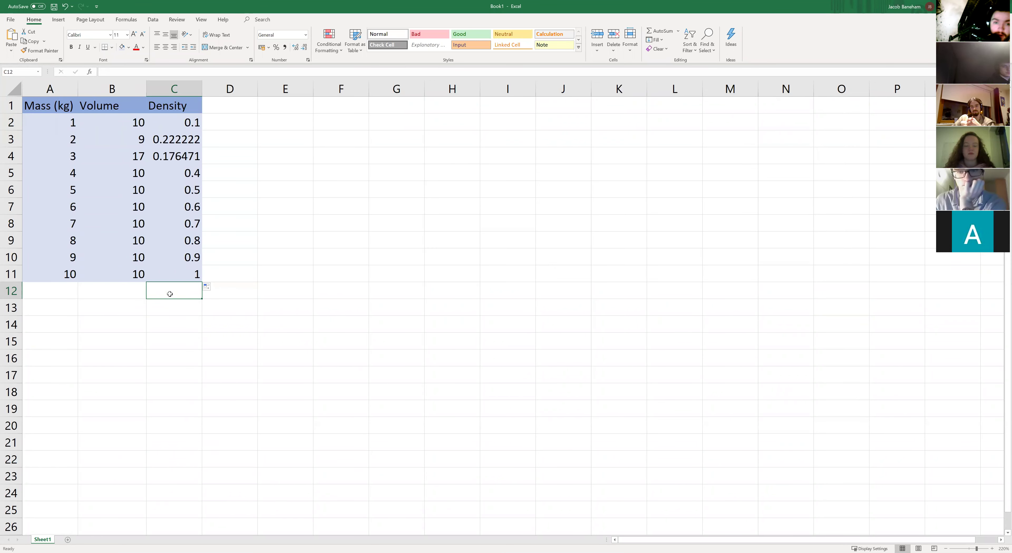
{"action": "left_click", "coordinate": [183, 127]}
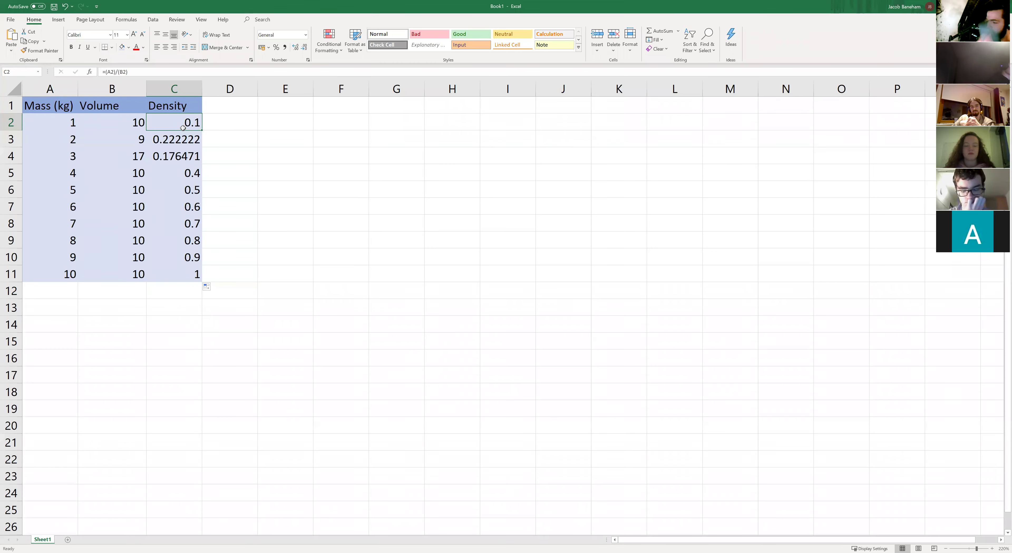
{"action": "left_click", "coordinate": [167, 305]}
{"action": "left_click", "coordinate": [167, 296]}
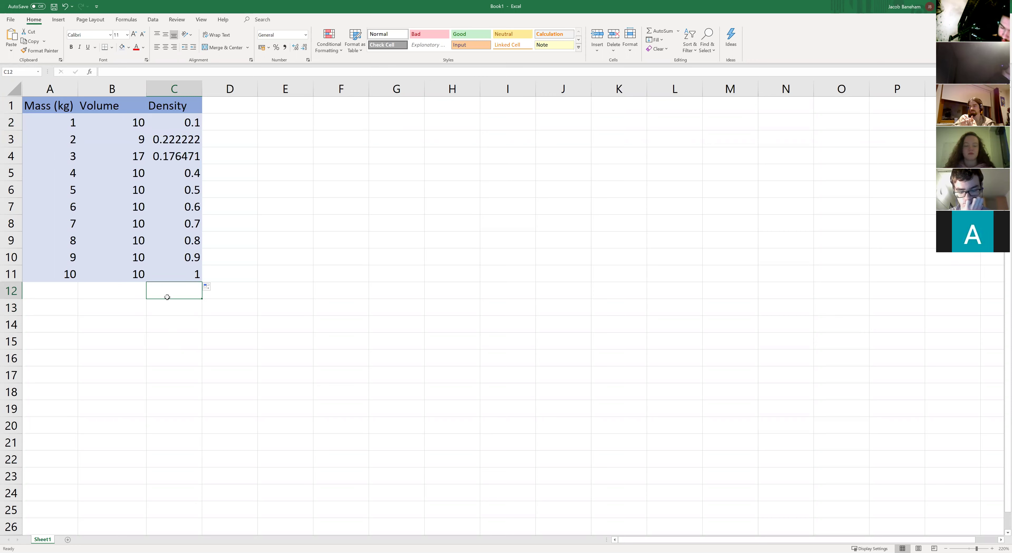
Step: Total the densities in C12 with the formula =SUM(C2:C11)
{"action": "type", "text": "="}
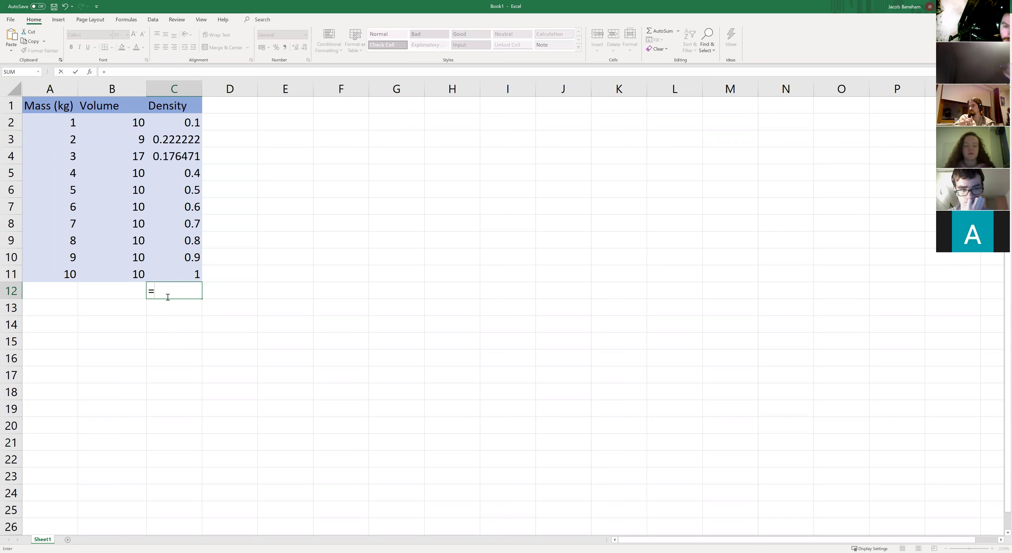
{"action": "type", "text": "SUM"}
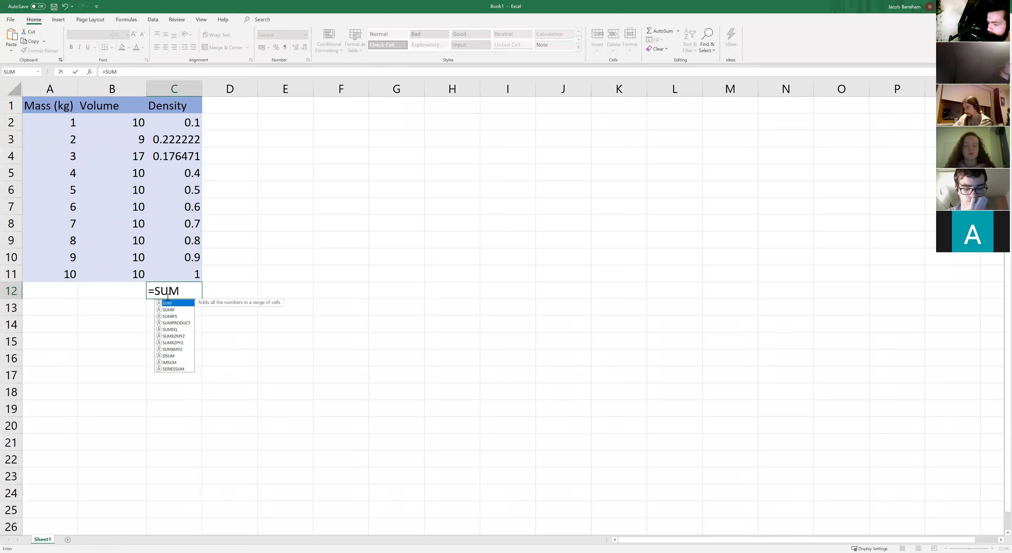
{"action": "type", "text": "("}
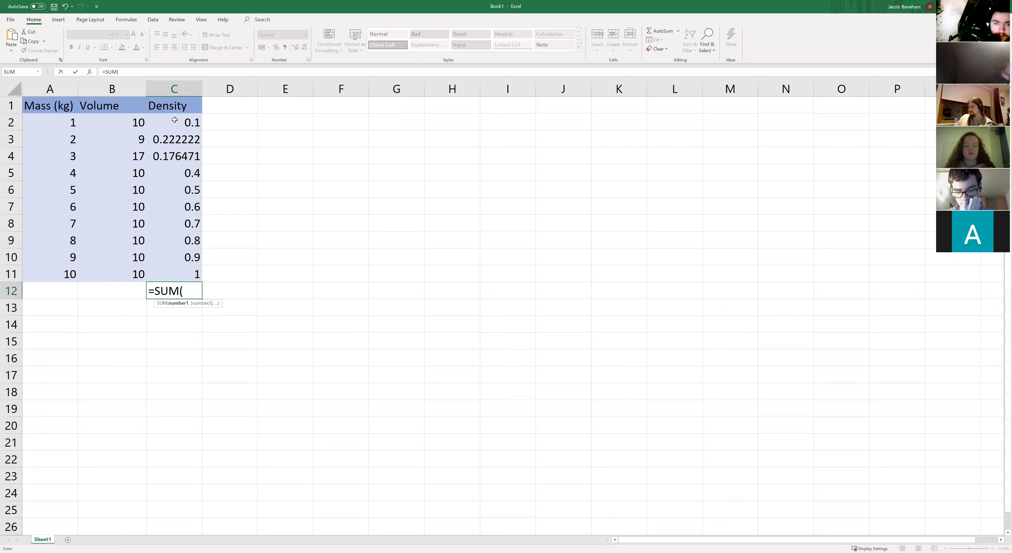
{"action": "left_click_drag", "start_coordinate": [176, 128], "coordinate": [177, 274]}
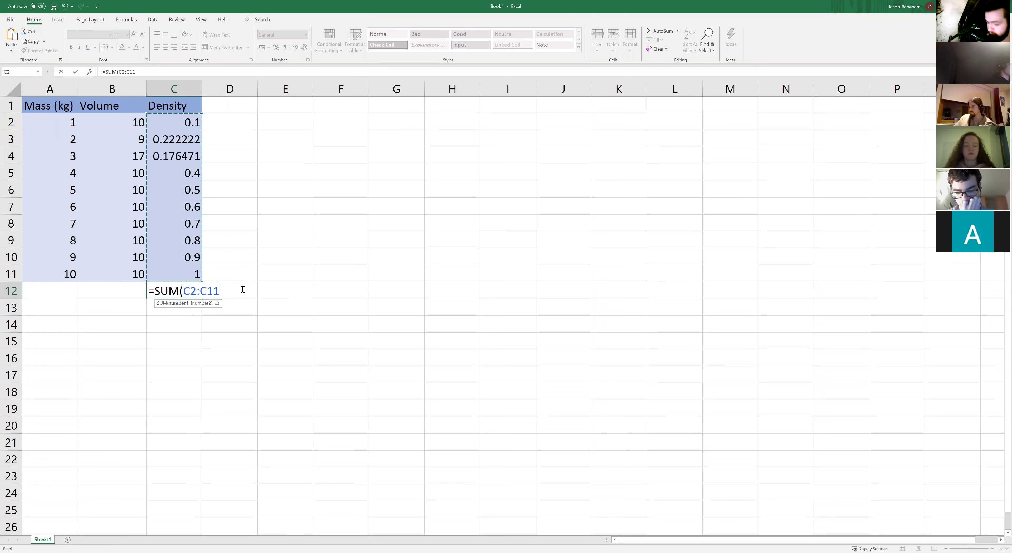
{"action": "type", "text": ")"}
{"action": "key", "text": "Return"}
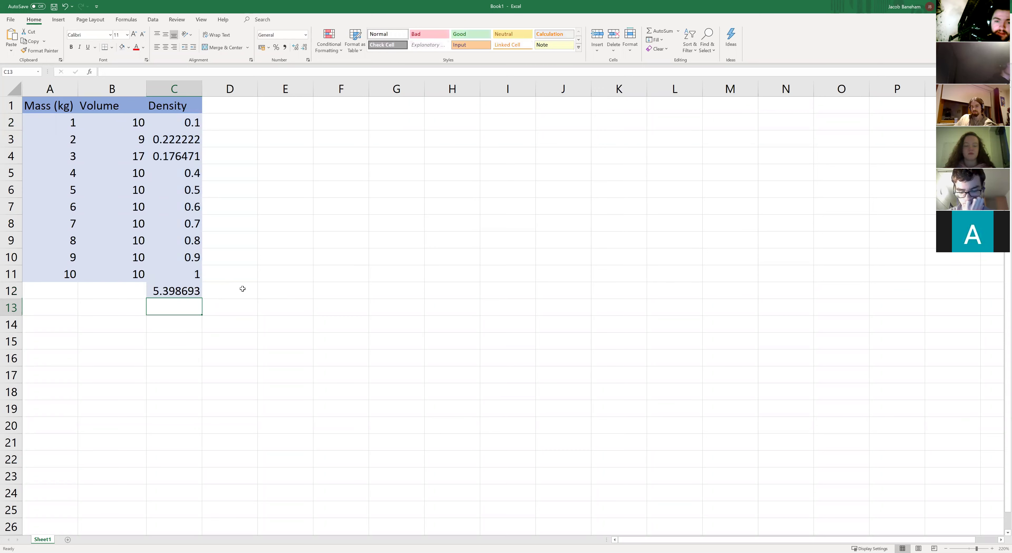
Step: Open the sum formula in C12 to inspect the cell range it references
{"action": "left_click", "coordinate": [179, 289]}
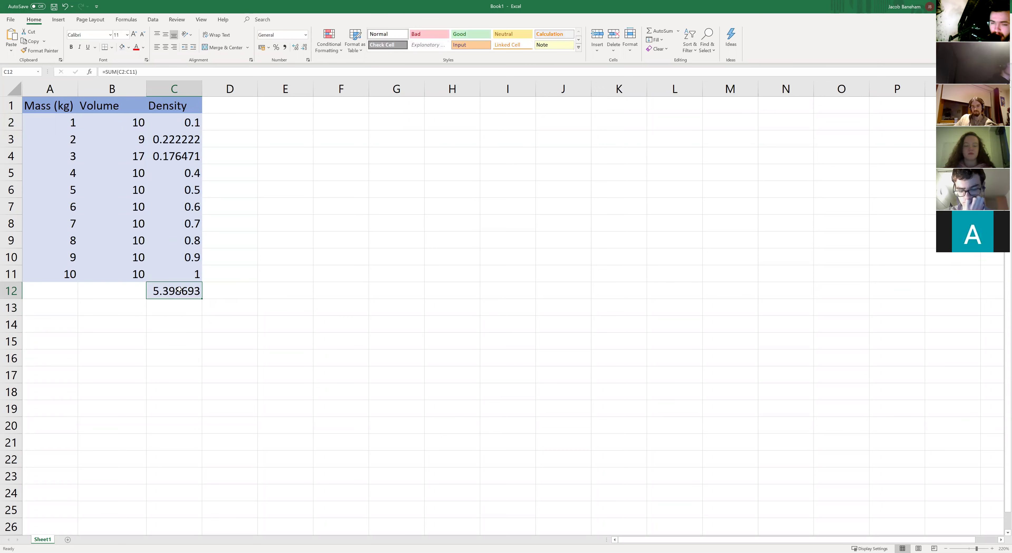
{"action": "left_click", "coordinate": [133, 71]}
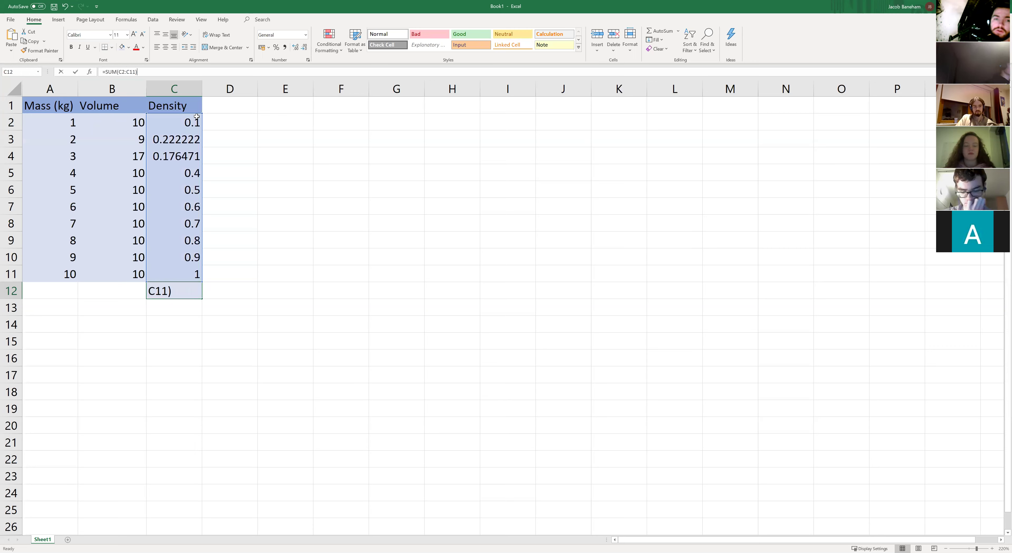
{"action": "key", "text": "Left"}
{"action": "key", "text": "Left"}
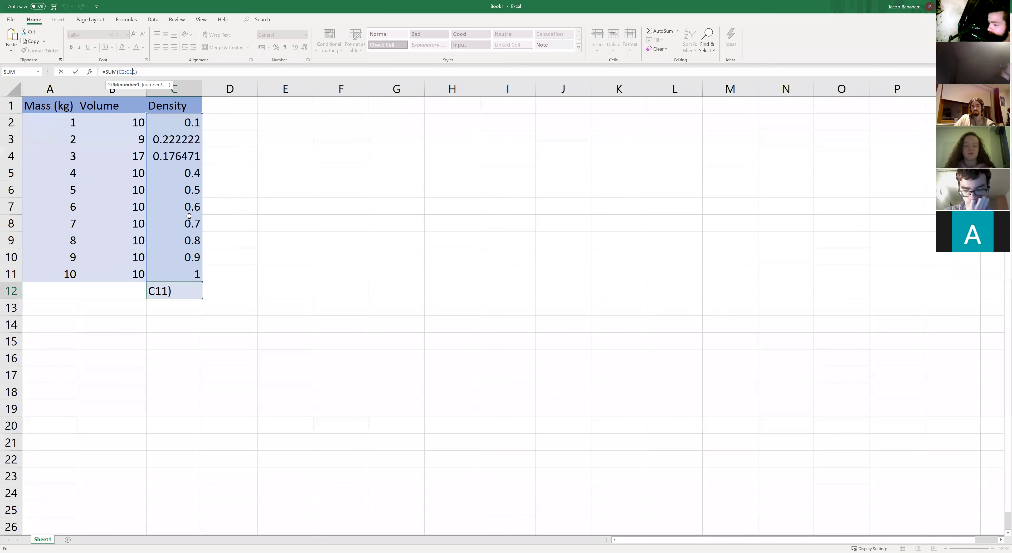
Step: Set the volume in B5 to 11 and check the recalculated density in C5 and the total in C12
{"action": "left_click", "coordinate": [129, 175]}
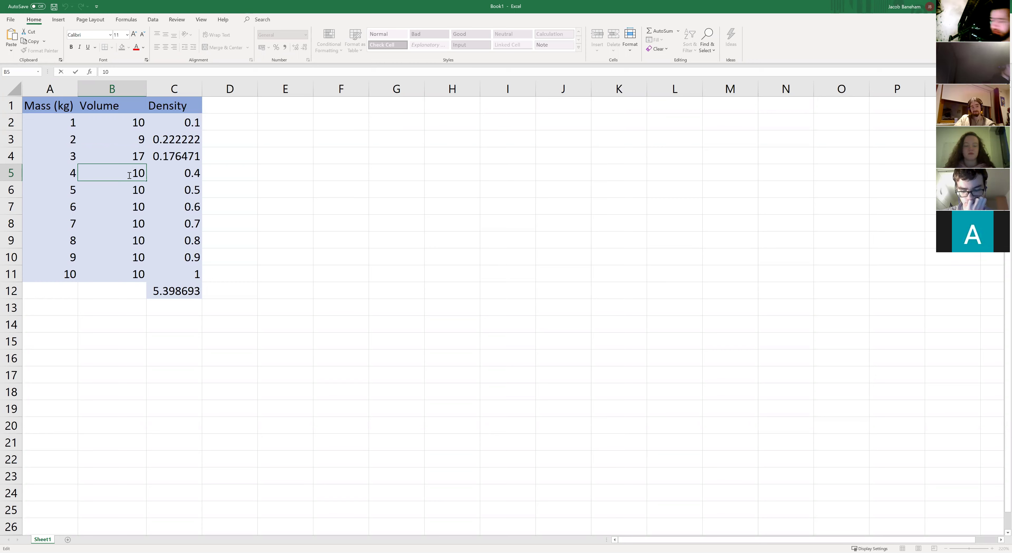
{"action": "key", "text": "BackSpace"}
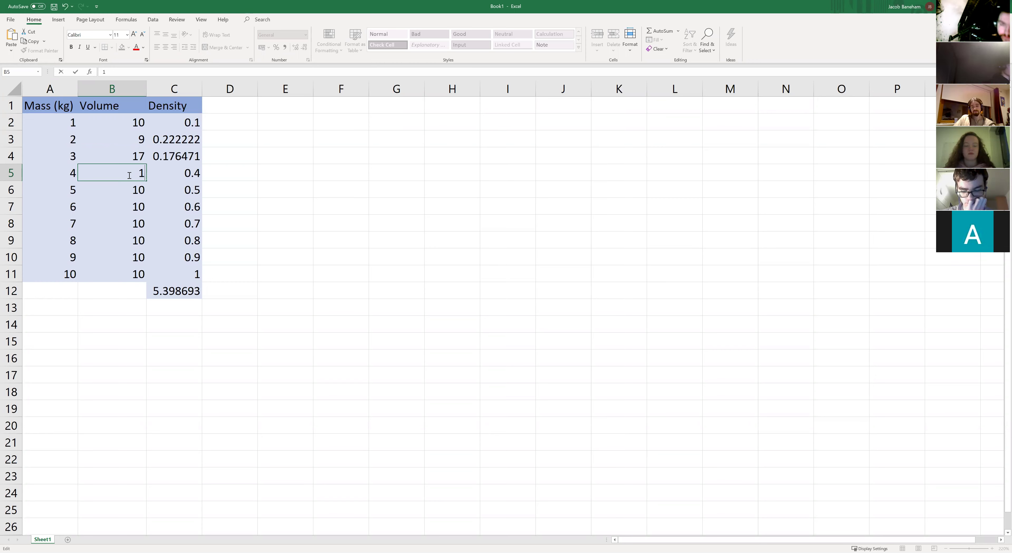
{"action": "type", "text": "1"}
{"action": "key", "text": "Return"}
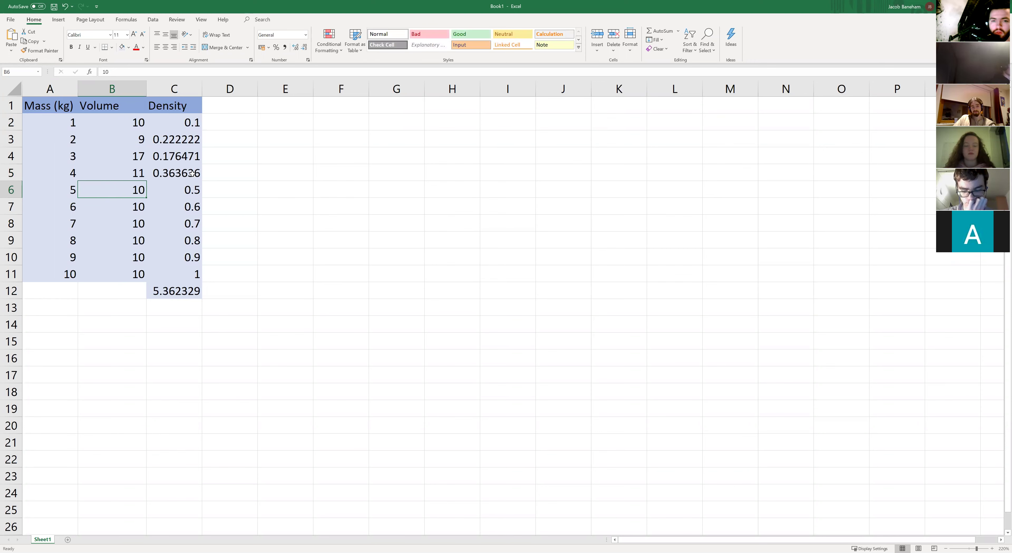
{"action": "left_click", "coordinate": [156, 175]}
{"action": "left_click", "coordinate": [181, 294]}
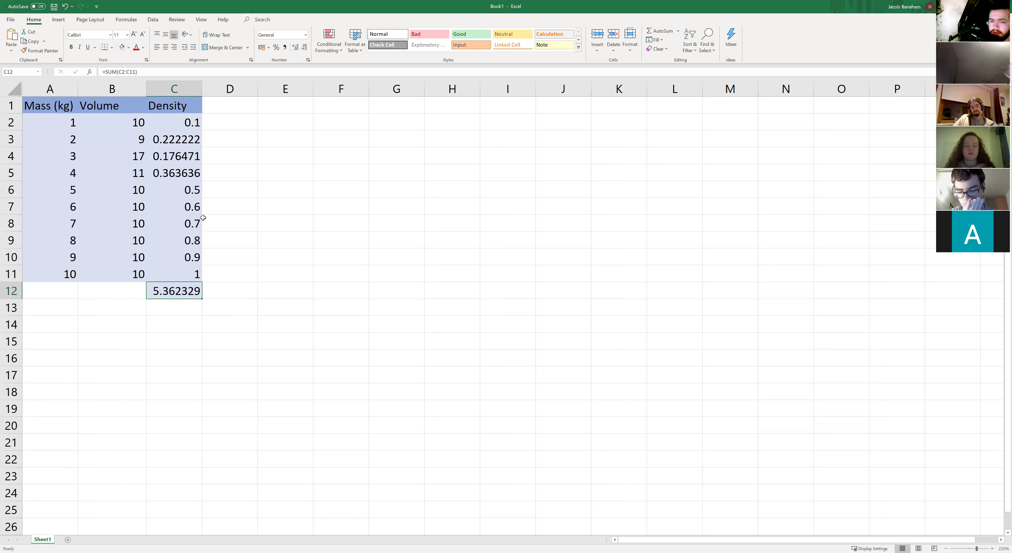
{"action": "left_click", "coordinate": [227, 294]}
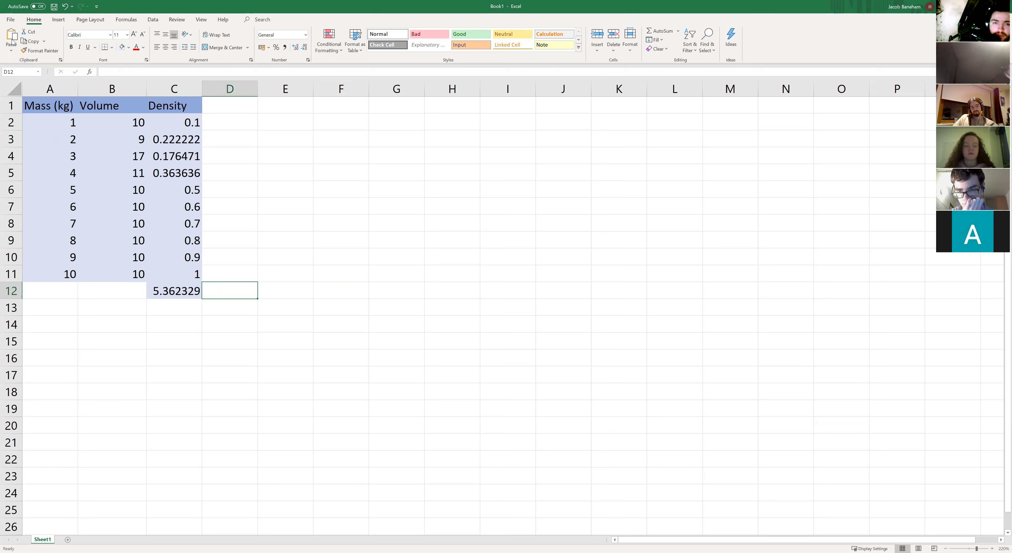
Step: Review the mass and volume references in the density formulas from C2 down to C6
{"action": "left_click", "coordinate": [71, 136]}
{"action": "key", "text": "Up"}
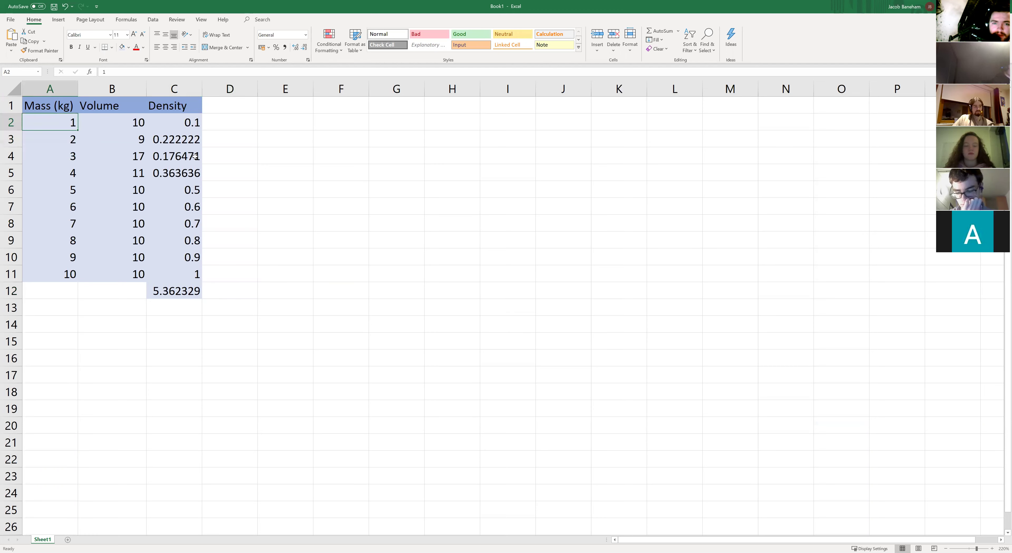
{"action": "key", "text": "Right"}
{"action": "key", "text": "Right"}
{"action": "key", "text": "Down"}
{"action": "key", "text": "Down"}
{"action": "key", "text": "Down"}
{"action": "key", "text": "Down"}
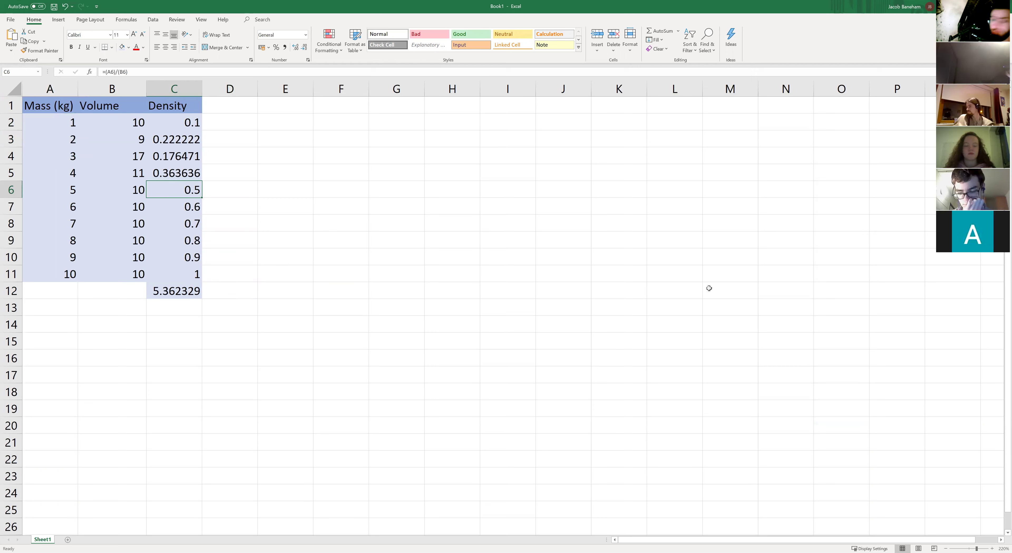
{"action": "left_click", "coordinate": [215, 241]}
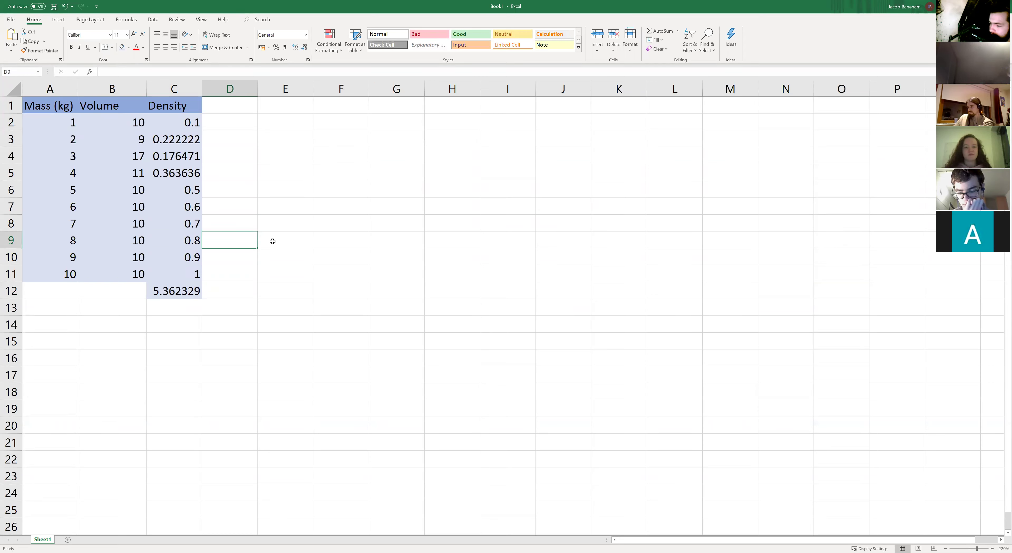
{"action": "left_click", "coordinate": [179, 123]}
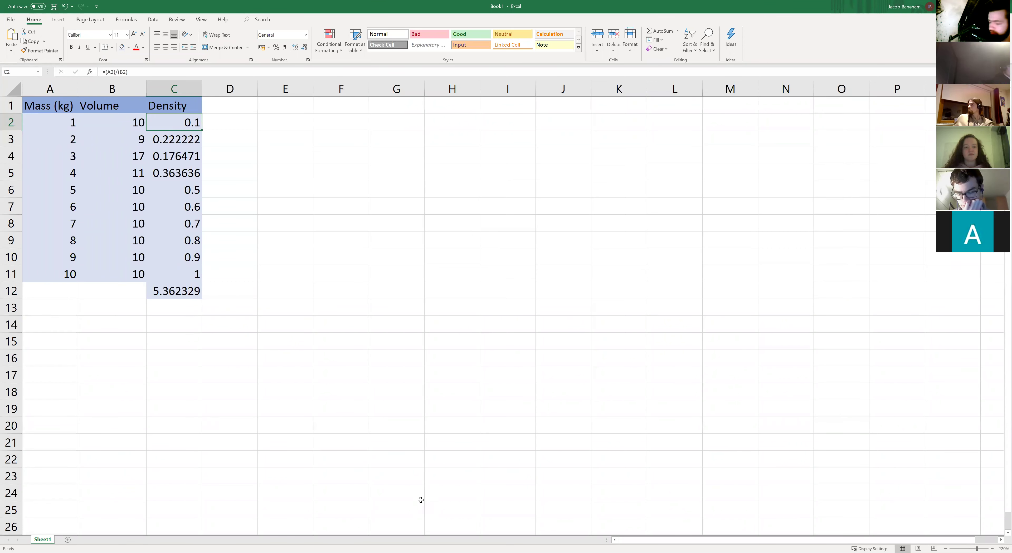
{"action": "left_click", "coordinate": [404, 381]}
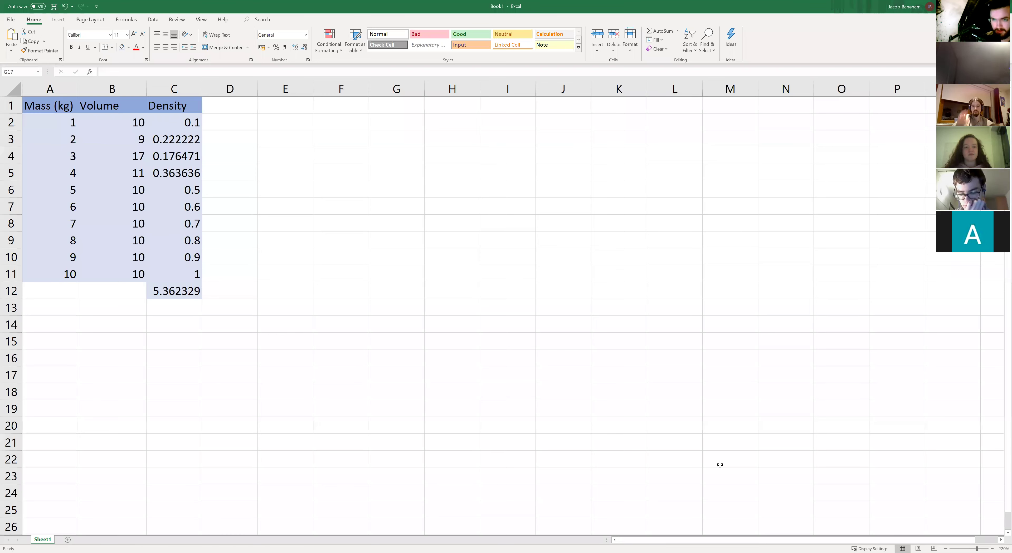
Step: Switch to the RESULTS.xlsx workbook and look over its displacement tables and the displacement and velocity charts
{"action": "key", "text": "alt+Tab"}
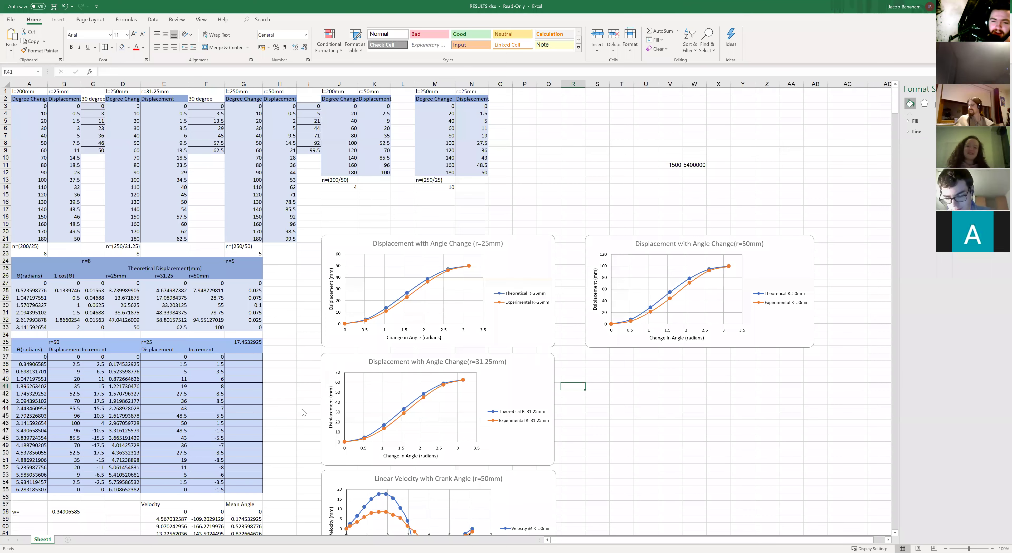
{"action": "scroll", "coordinate": [164, 350], "scroll_direction": "down", "scroll_amount": 7}
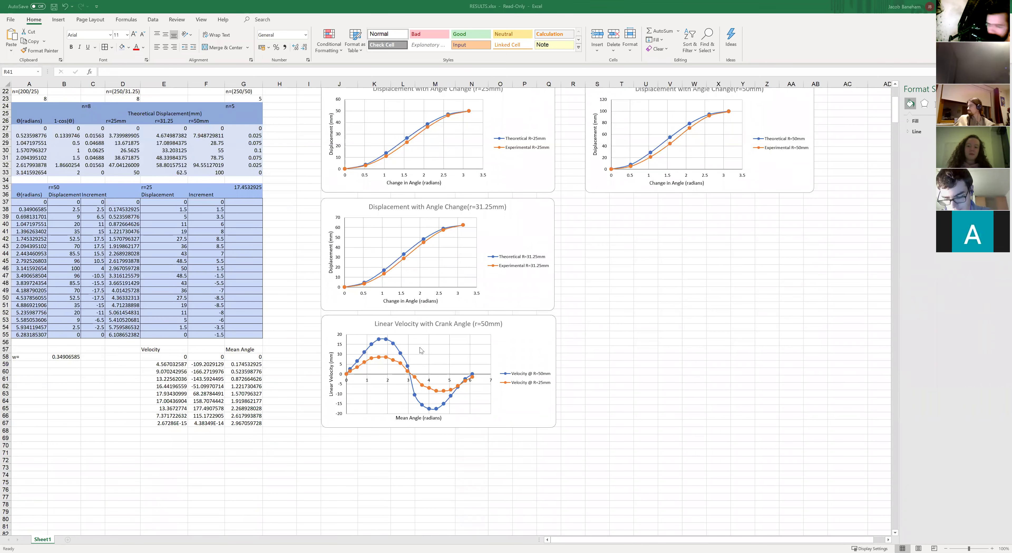
{"action": "scroll", "coordinate": [490, 319], "scroll_direction": "up", "scroll_amount": 6}
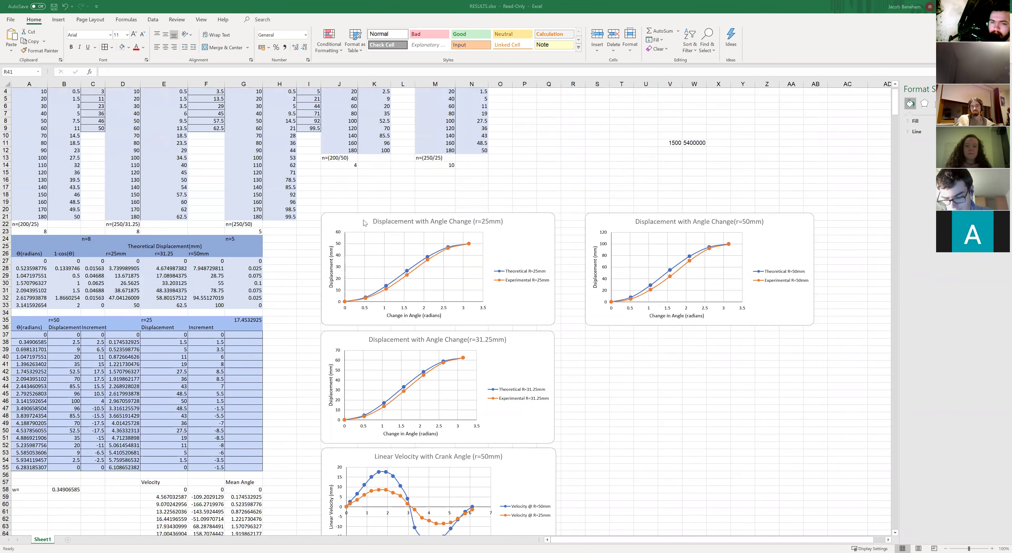
{"action": "scroll", "coordinate": [274, 408], "scroll_direction": "down", "scroll_amount": 3}
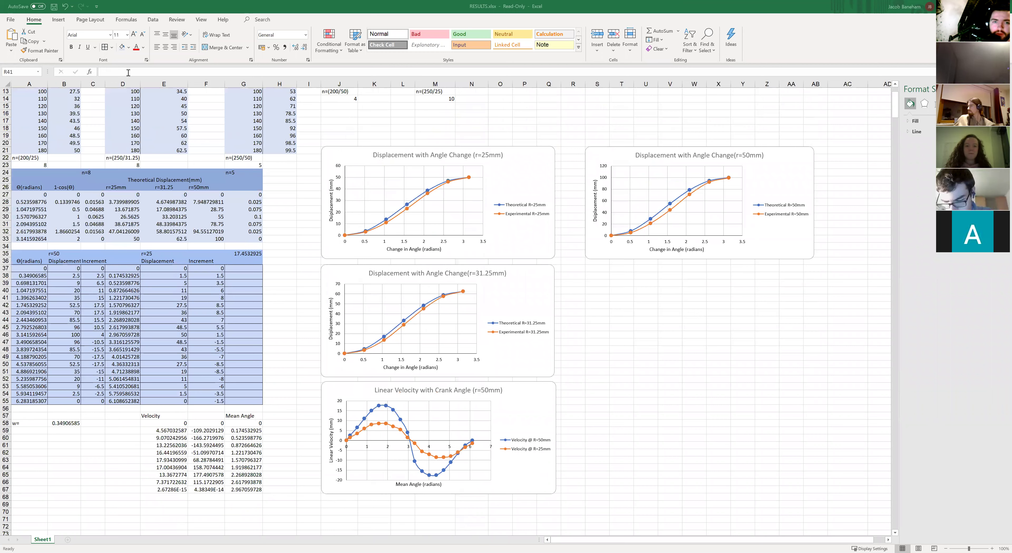
Step: Examine the long velocity formulas in column F and the w formula in B58
{"action": "double_click", "coordinate": [111, 72]}
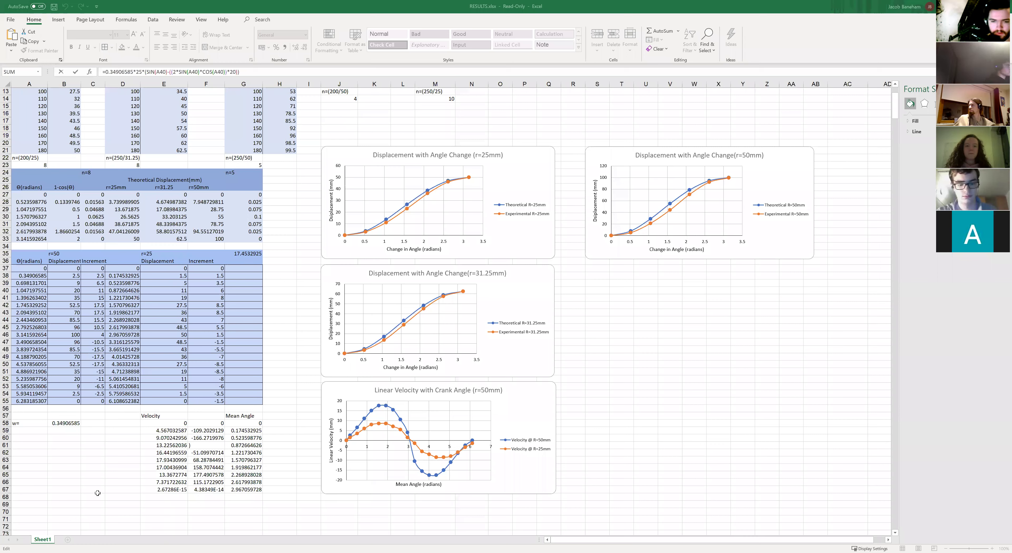
{"action": "left_click", "coordinate": [214, 461]}
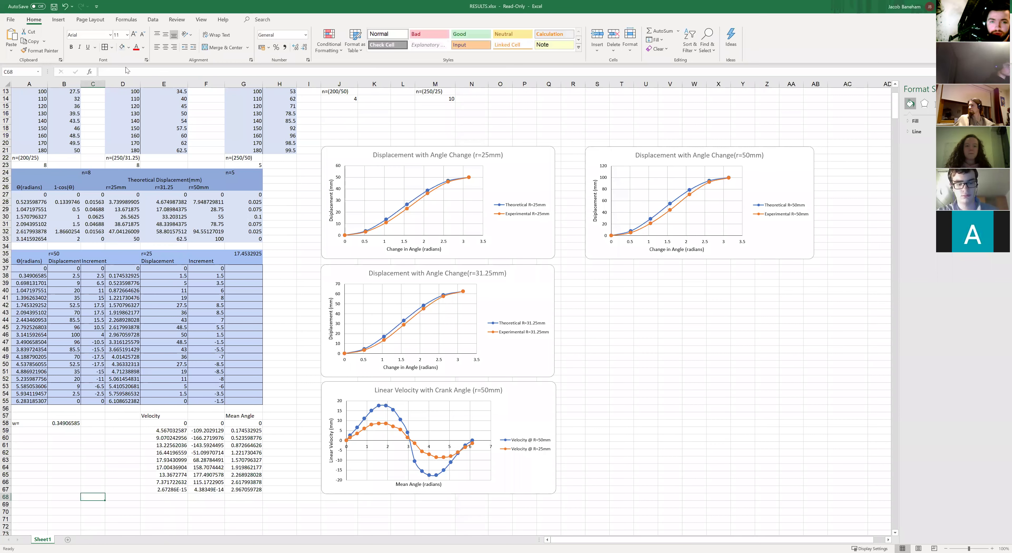
{"action": "left_click", "coordinate": [63, 423]}
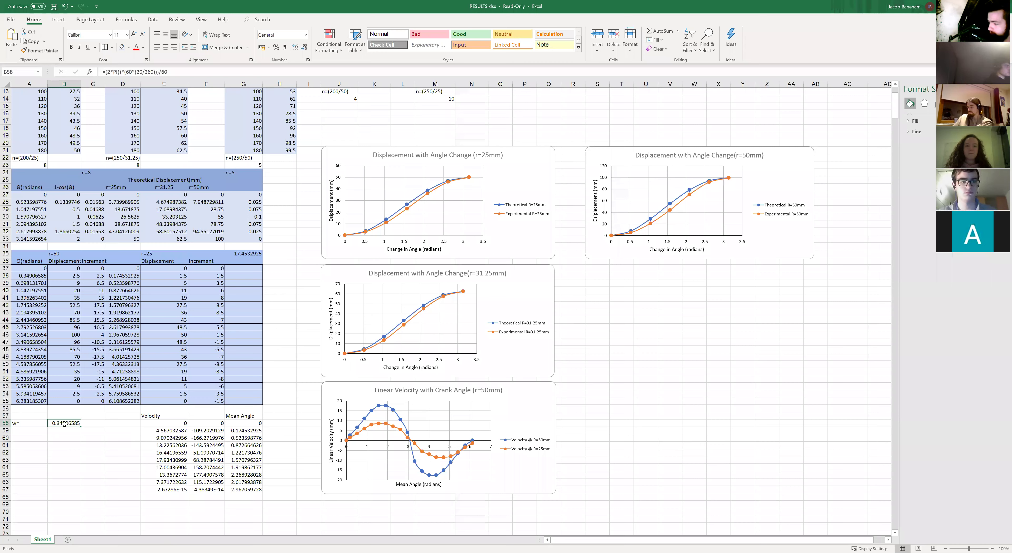
{"action": "left_click", "coordinate": [214, 431]}
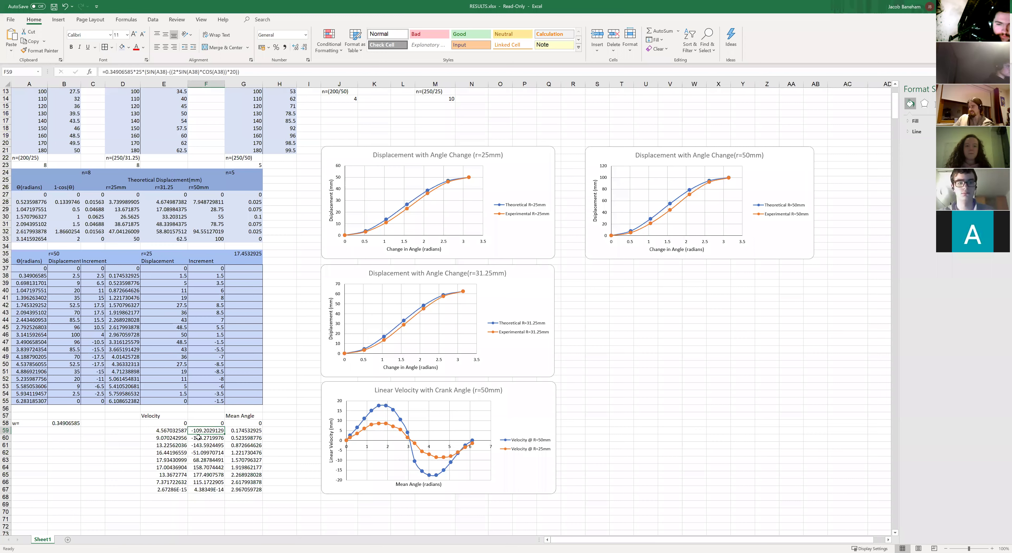
Step: Replace the first factor of the velocity formula in F58 with a reference to cell H61
{"action": "key", "text": "Up"}
{"action": "key", "text": "F2"}
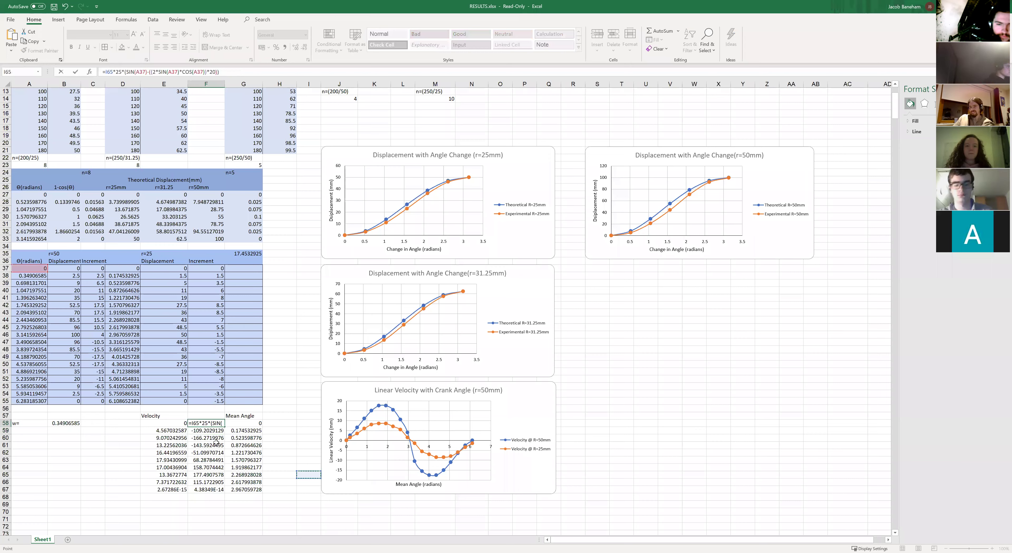
{"action": "left_click", "coordinate": [290, 444]}
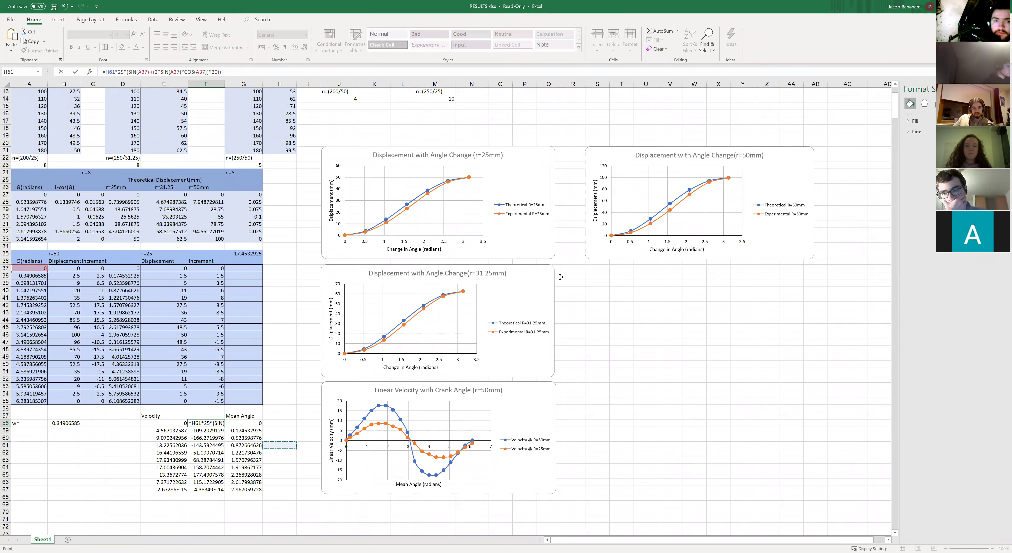
{"action": "key", "text": "ctrl+z"}
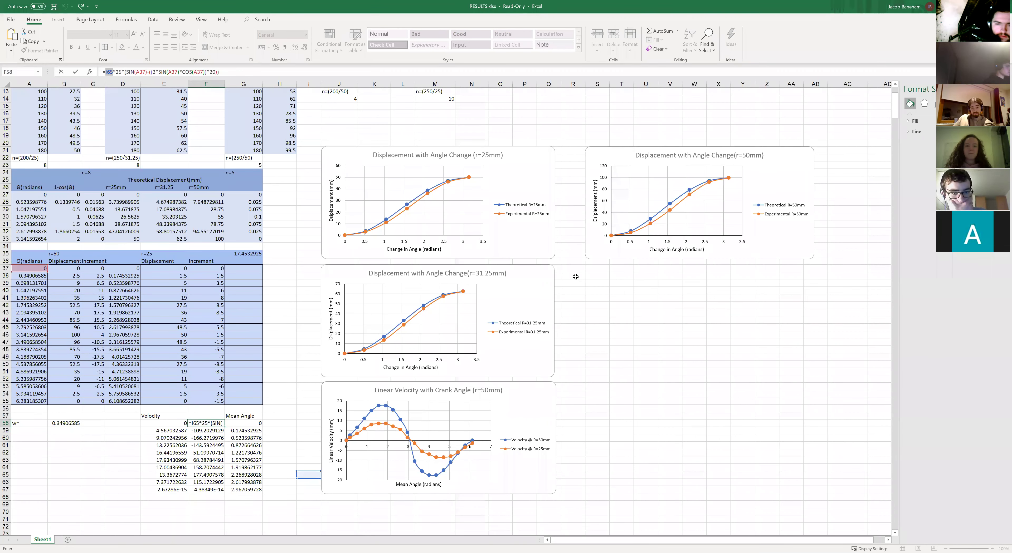
{"action": "left_click", "coordinate": [303, 348]}
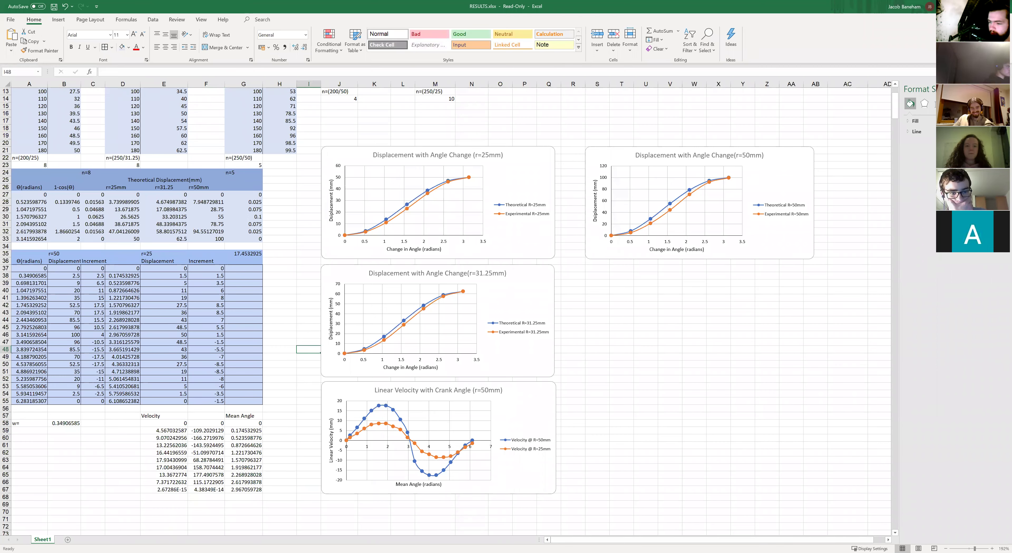
Step: Examine the velocity formulas in F59 and F58, including the H61 reference used as the first factor in F58
{"action": "scroll", "coordinate": [448, 311], "scroll_direction": "up", "scroll_amount": 5}
{"action": "scroll", "coordinate": [448, 311], "scroll_direction": "up", "scroll_amount": 6}
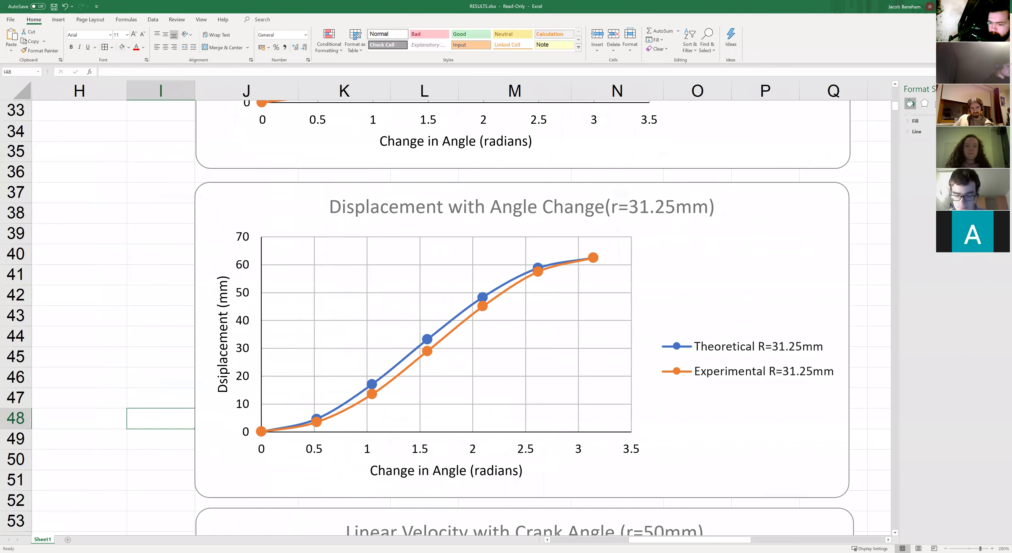
{"action": "scroll", "coordinate": [584, 211], "scroll_direction": "left", "scroll_amount": 5}
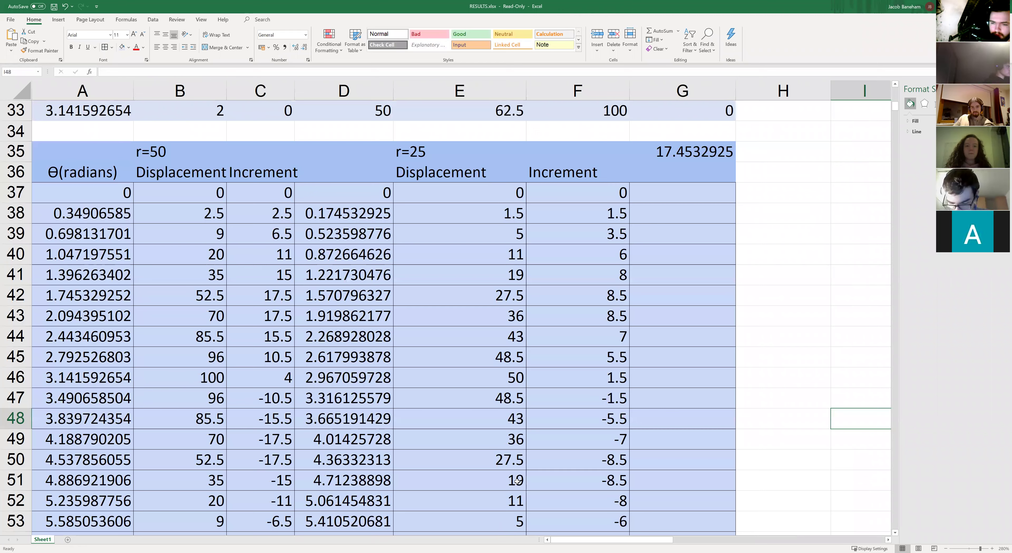
{"action": "scroll", "coordinate": [588, 282], "scroll_direction": "down", "scroll_amount": 6}
{"action": "left_click", "coordinate": [589, 282]}
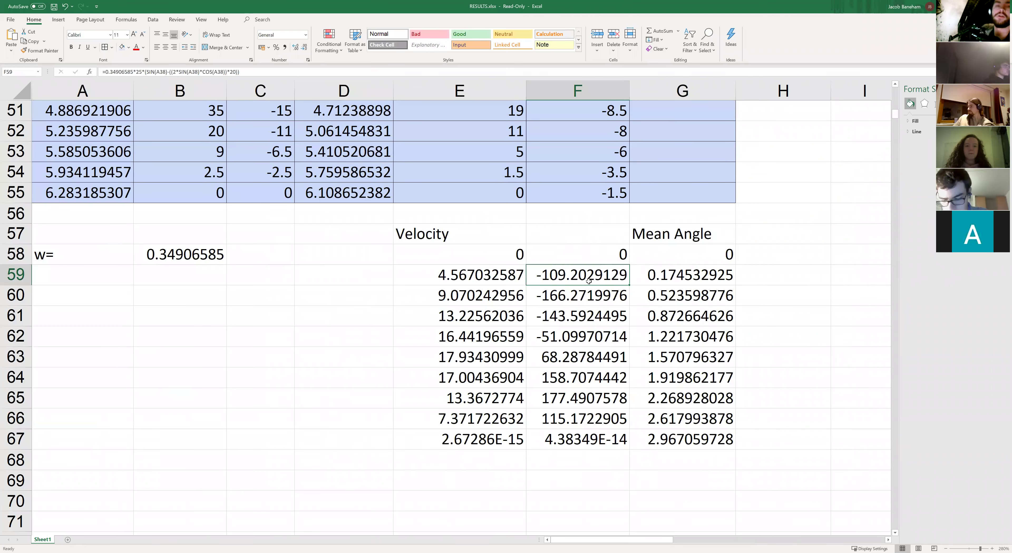
{"action": "left_click", "coordinate": [600, 261]}
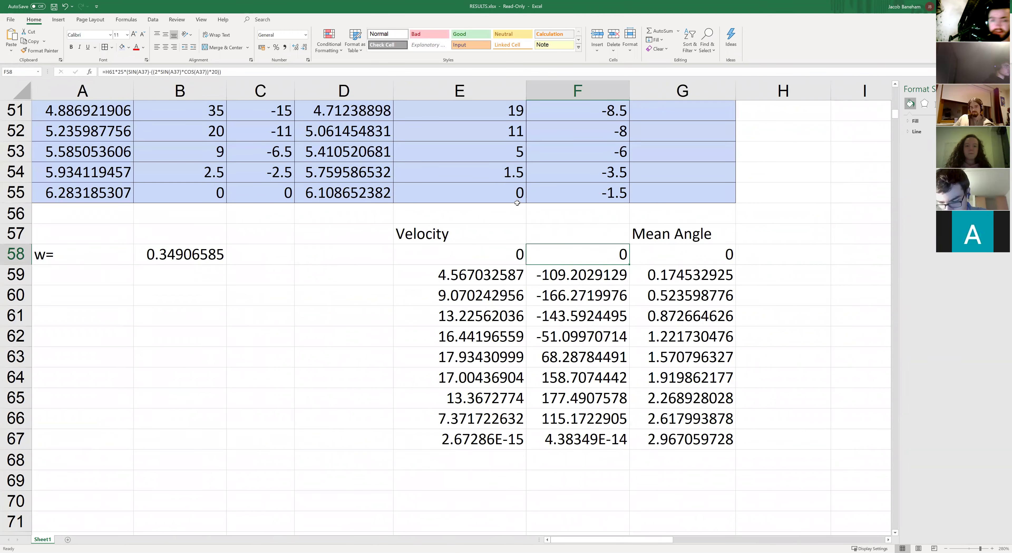
{"action": "left_click", "coordinate": [117, 71]}
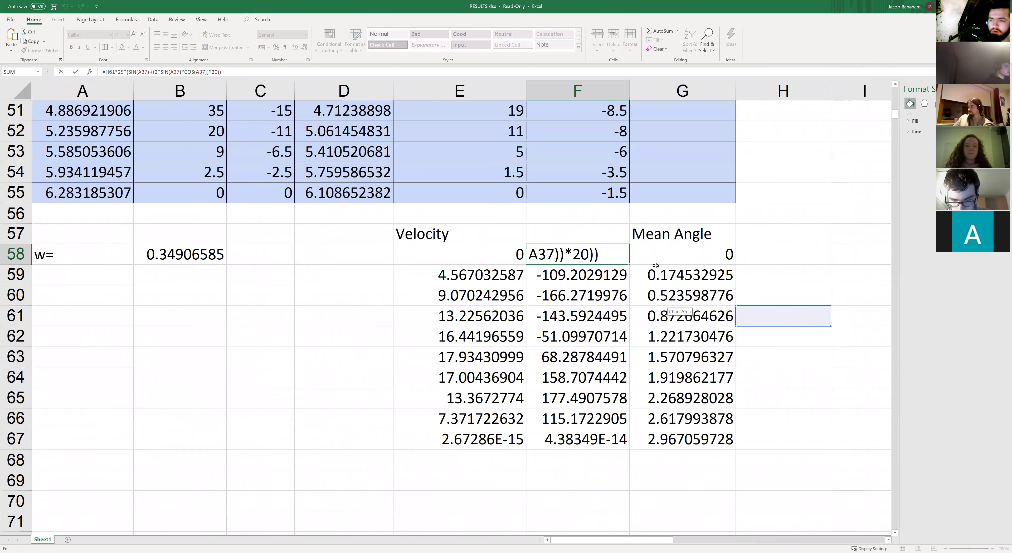
{"action": "left_click", "coordinate": [804, 313]}
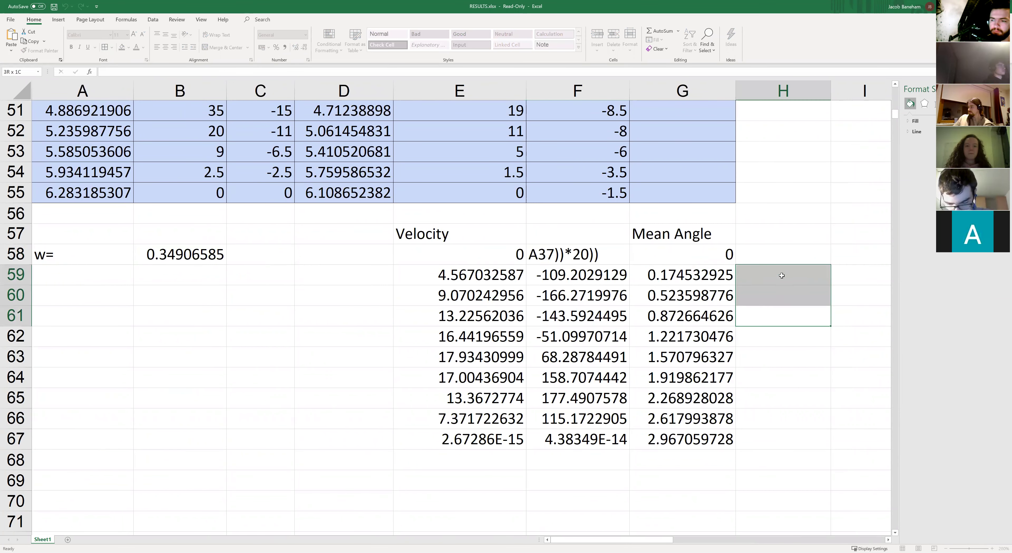
{"action": "left_click", "coordinate": [581, 255]}
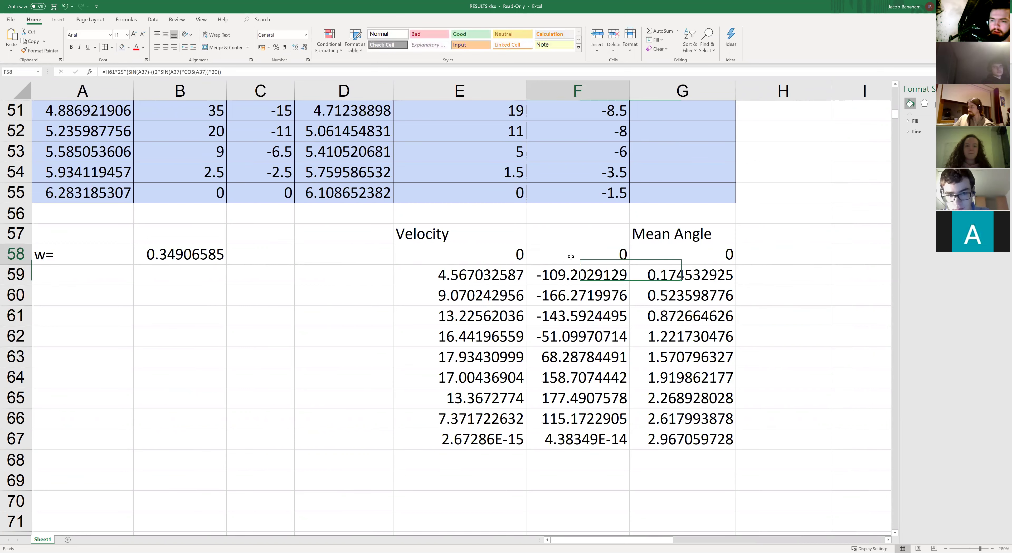
Step: Replace the H61 reference in the F58 velocity formula with a reference to the w cell B58
{"action": "left_click", "coordinate": [112, 71]}
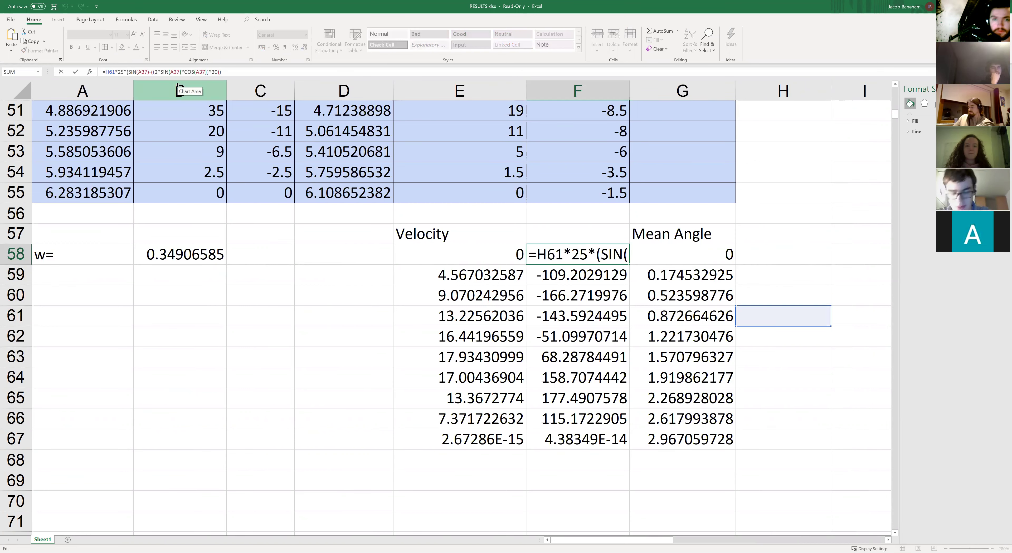
{"action": "key", "text": "Delete"}
{"action": "key", "text": "BackSpace"}
{"action": "key", "text": "BackSpace"}
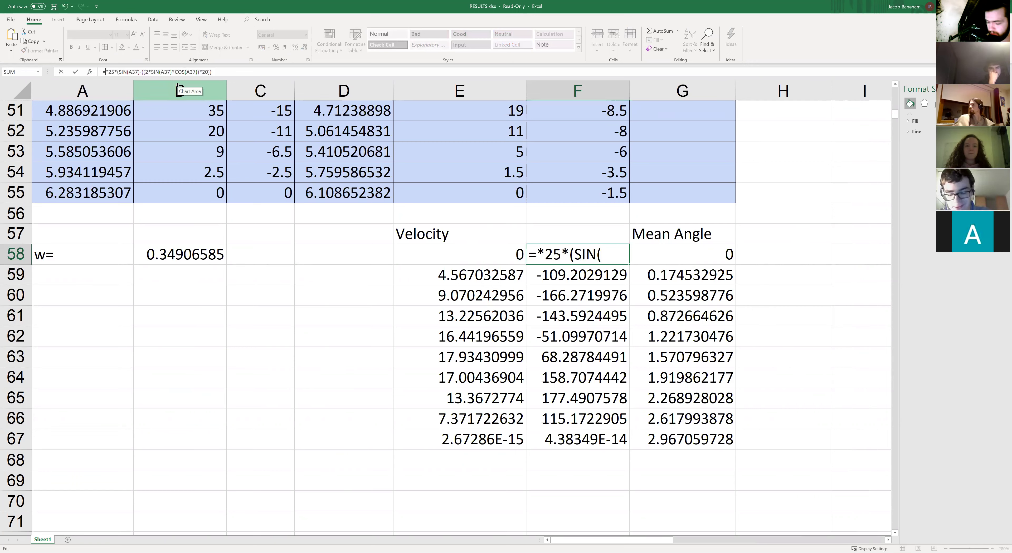
{"action": "left_click", "coordinate": [204, 254]}
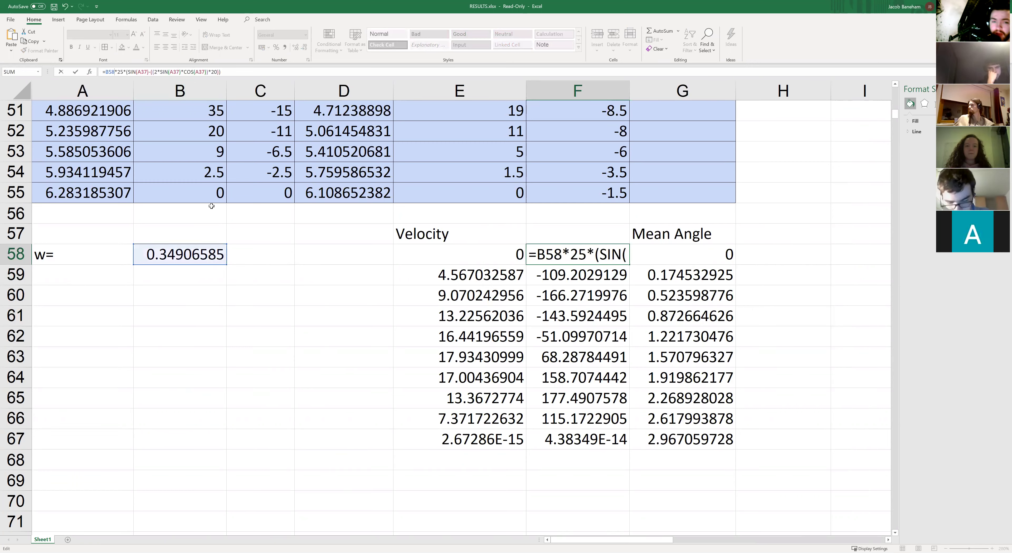
{"action": "key", "text": "Return"}
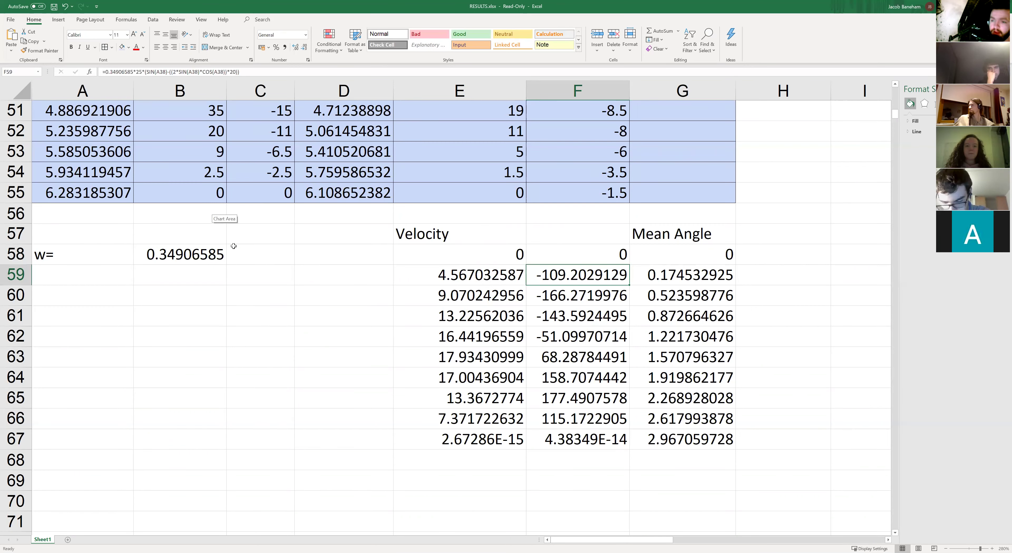
Step: Fill the velocity formula from F58 down to F60 and look over the angle values in column A
{"action": "left_click", "coordinate": [624, 250]}
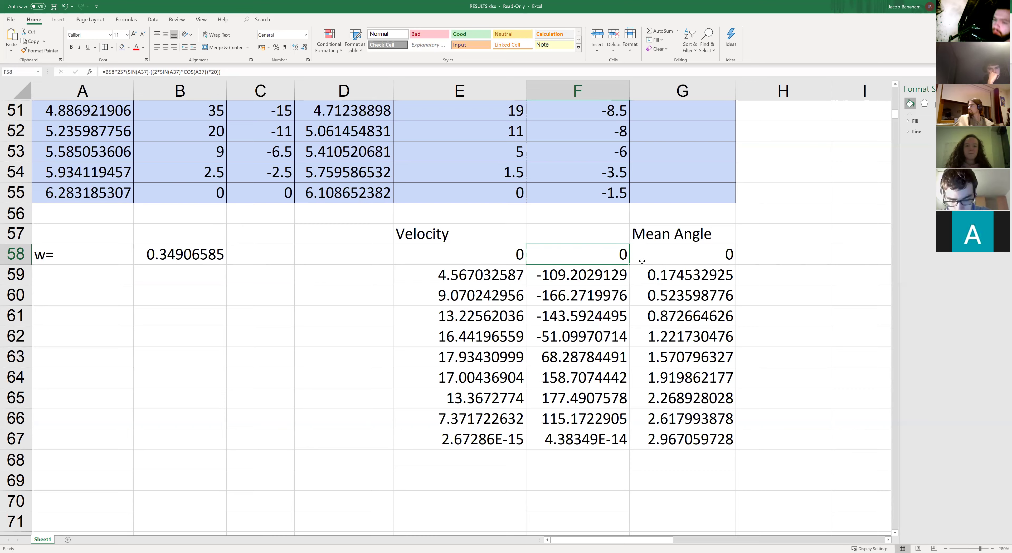
{"action": "left_click", "coordinate": [586, 275]}
{"action": "scroll", "coordinate": [582, 304], "scroll_direction": "up", "scroll_amount": 5}
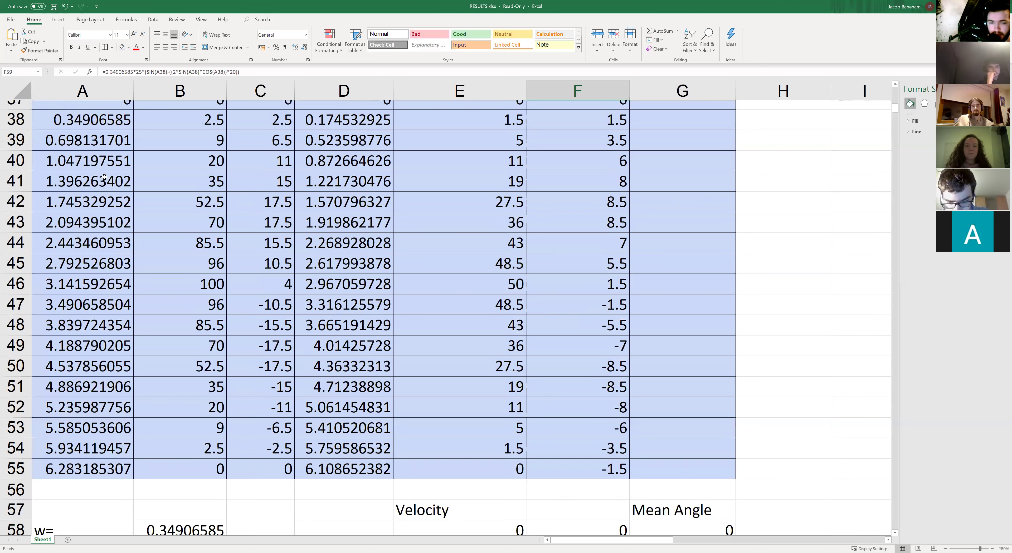
{"action": "scroll", "coordinate": [93, 164], "scroll_direction": "up", "scroll_amount": 1}
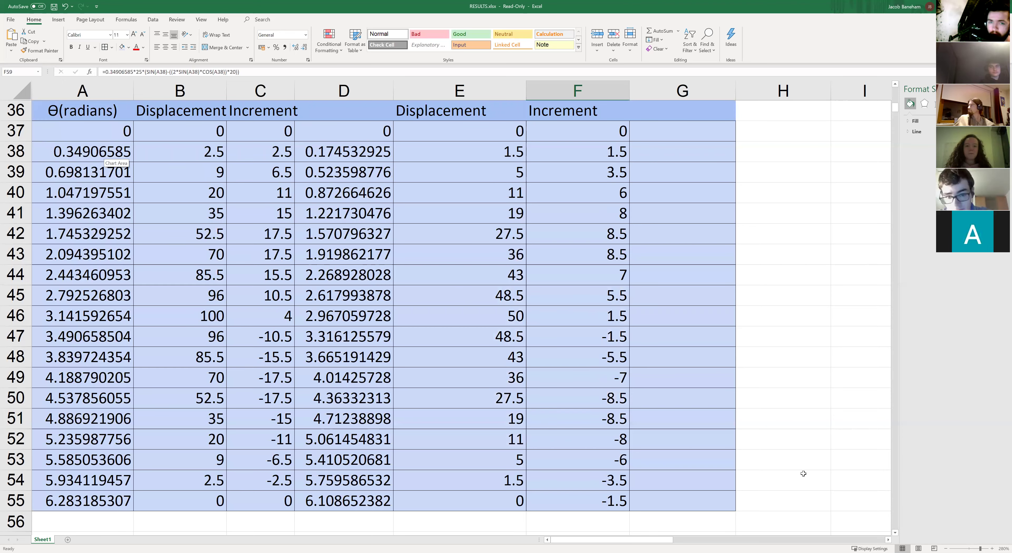
{"action": "scroll", "coordinate": [653, 457], "scroll_direction": "down", "scroll_amount": 3}
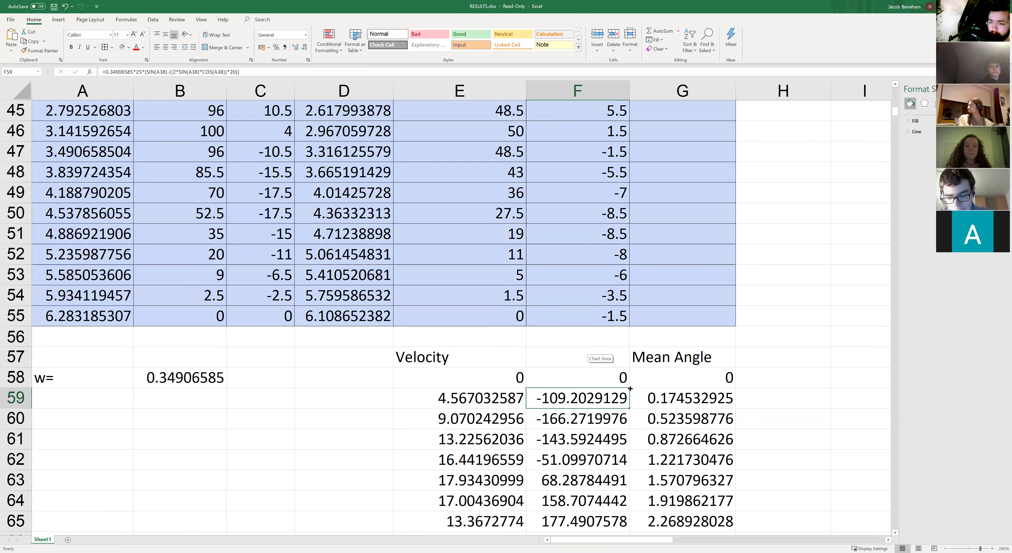
{"action": "key", "text": "ctrl+z"}
{"action": "scroll", "coordinate": [20, 202], "scroll_direction": "up", "scroll_amount": 3}
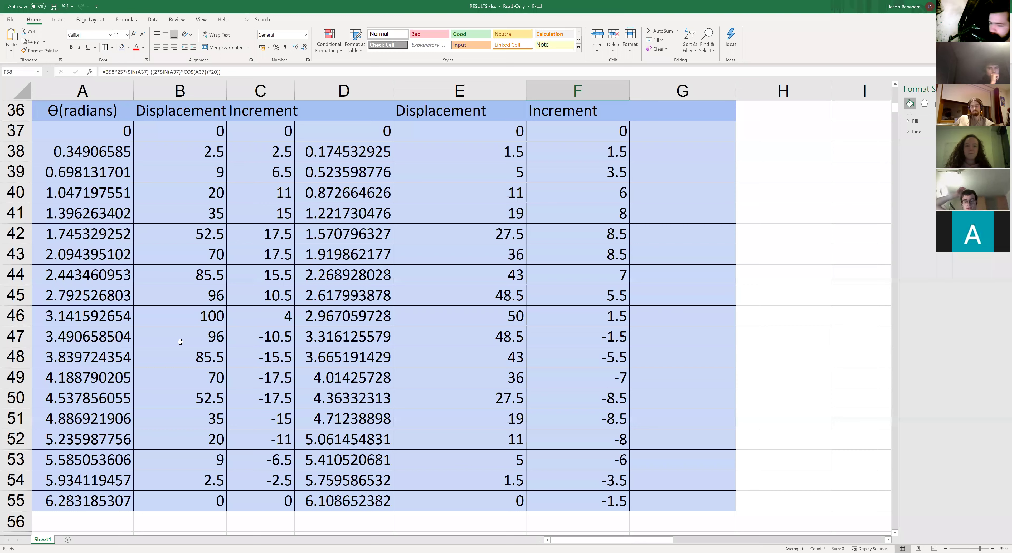
{"action": "scroll", "coordinate": [178, 342], "scroll_direction": "down", "scroll_amount": 4}
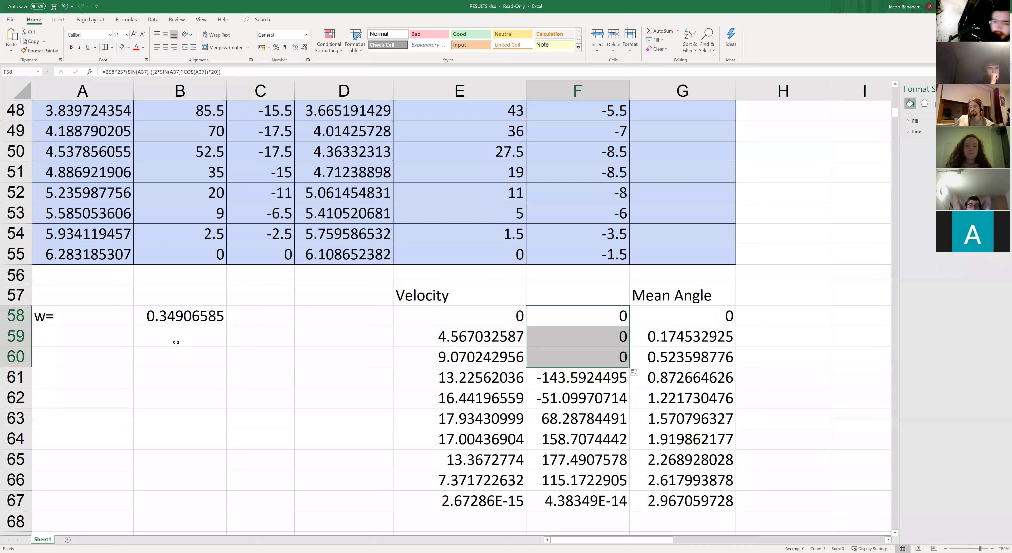
Step: Try filling the w formula from B58 down to B62, and undo both this fill and the velocity fill
{"action": "left_click", "coordinate": [177, 323]}
{"action": "left_click_drag", "start_coordinate": [225, 327], "coordinate": [256, 407]}
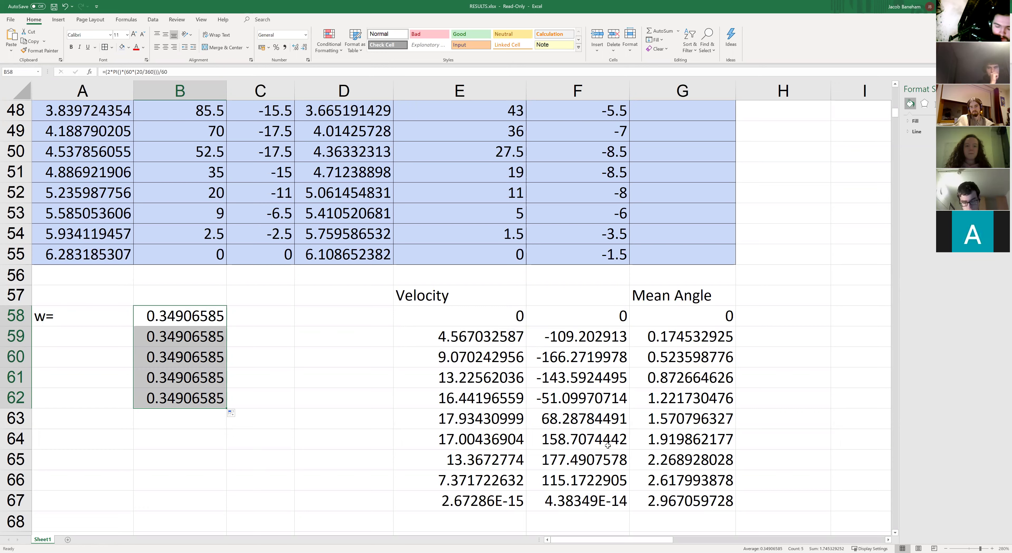
{"action": "key", "text": "ctrl+z"}
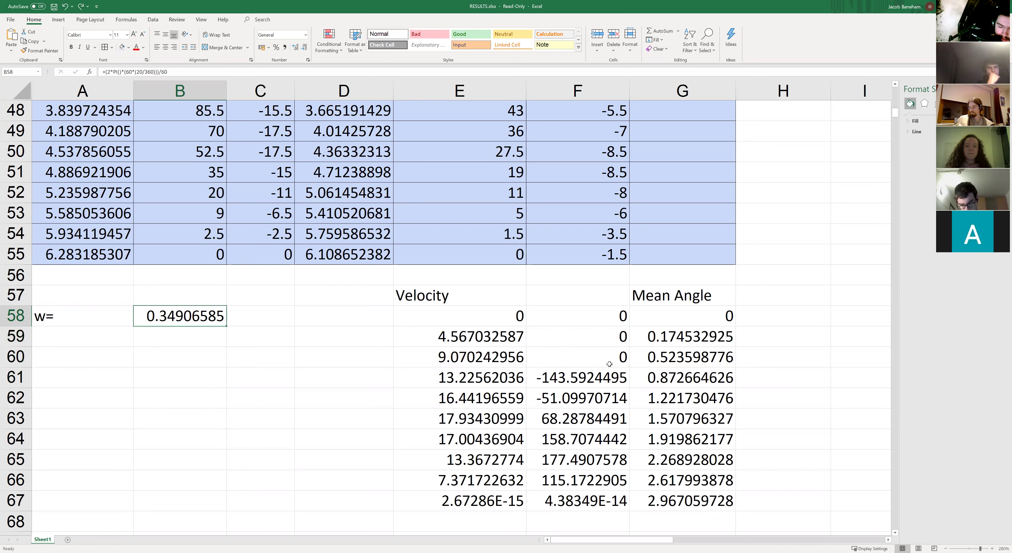
{"action": "key", "text": "ctrl+z"}
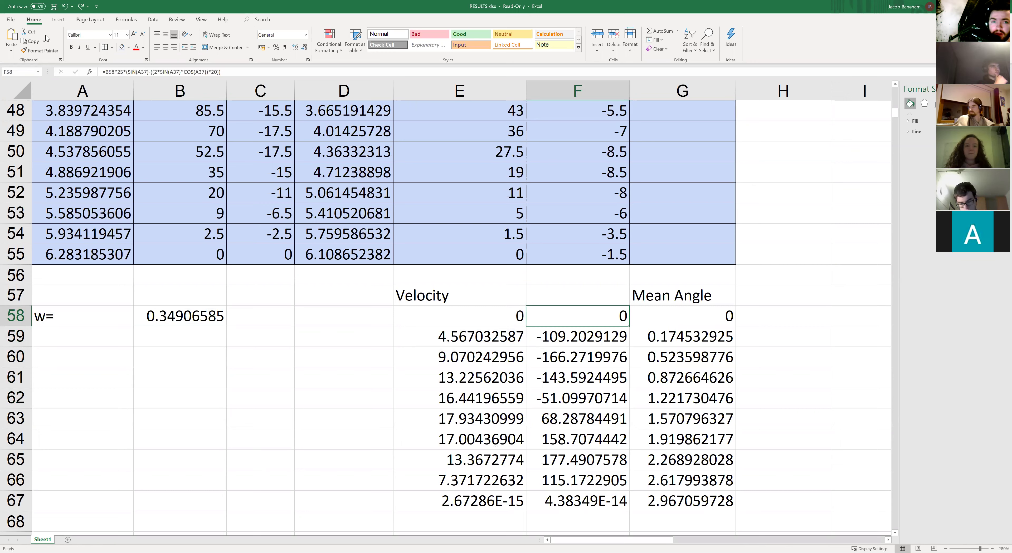
Step: Lock the row of the w reference in F58 by rewriting it as (B$58), and fill the formula down to F67
{"action": "left_click", "coordinate": [115, 70]}
{"action": "type", "text": ")"}
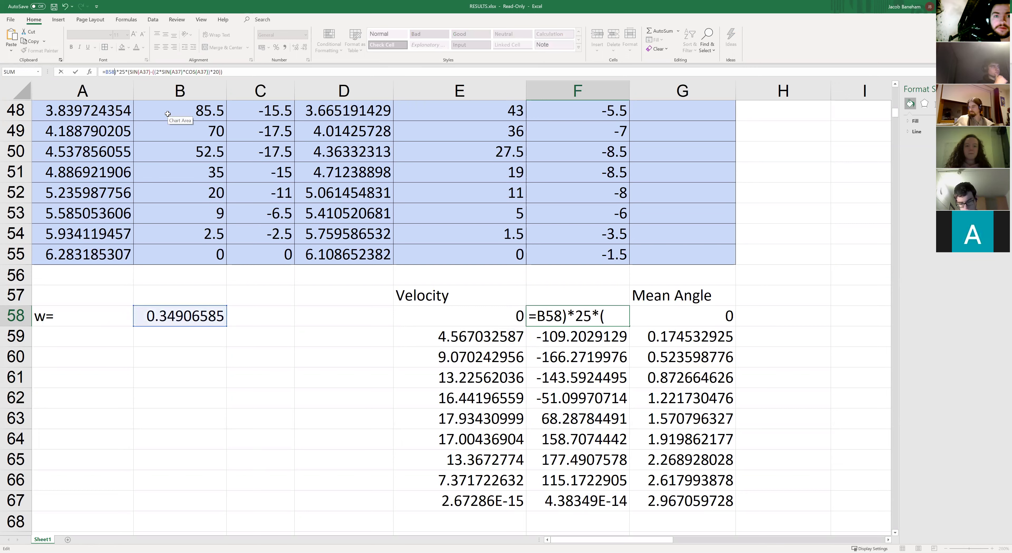
{"action": "key", "text": "Left"}
{"action": "key", "text": "Left"}
{"action": "key", "text": "Left"}
{"action": "key", "text": "Left"}
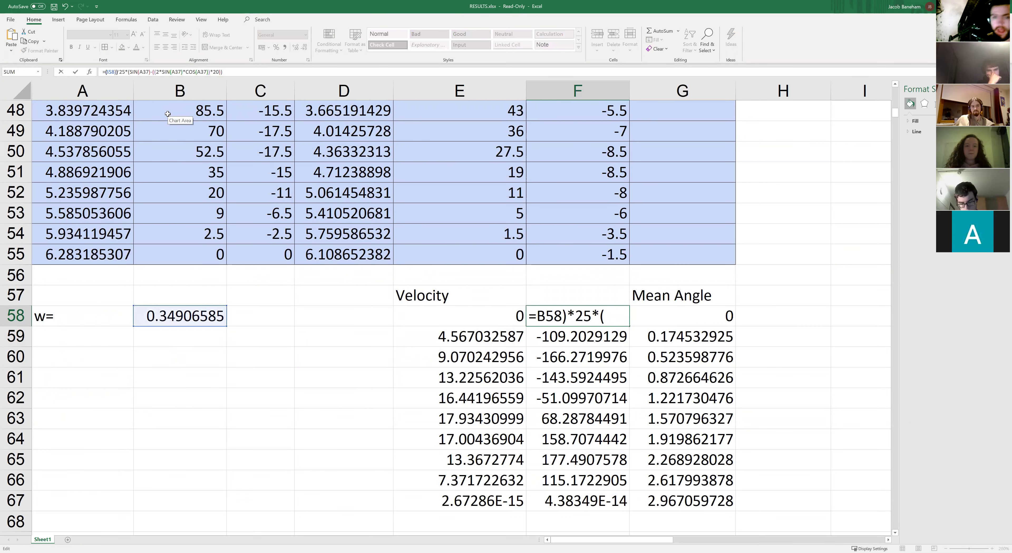
{"action": "type", "text": "(B"}
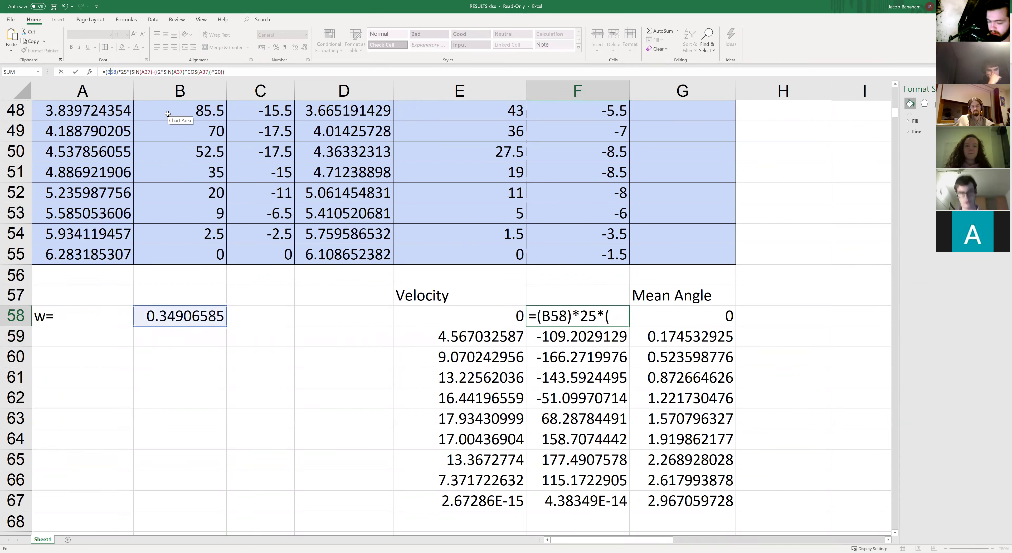
{"action": "type", "text": "$"}
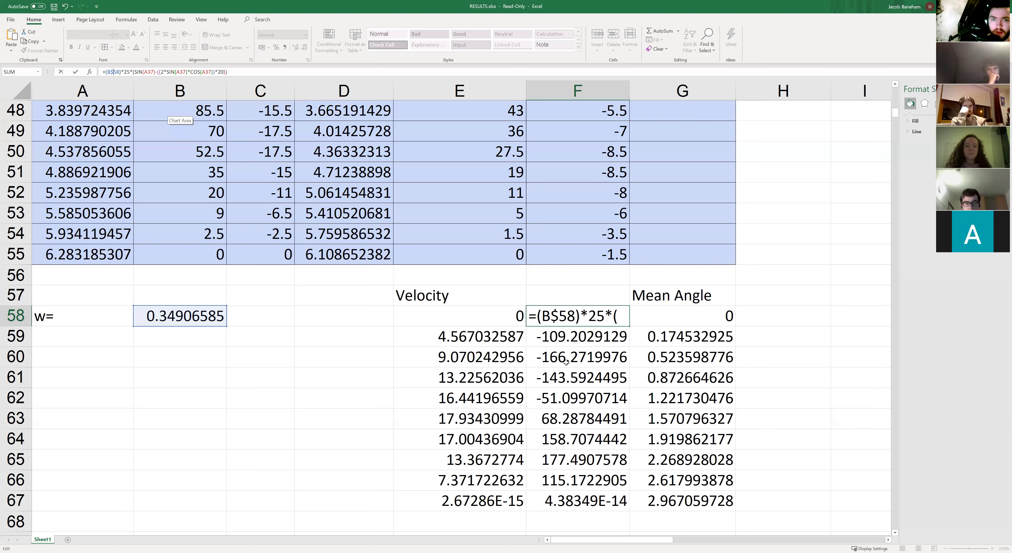
{"action": "key", "text": "Return"}
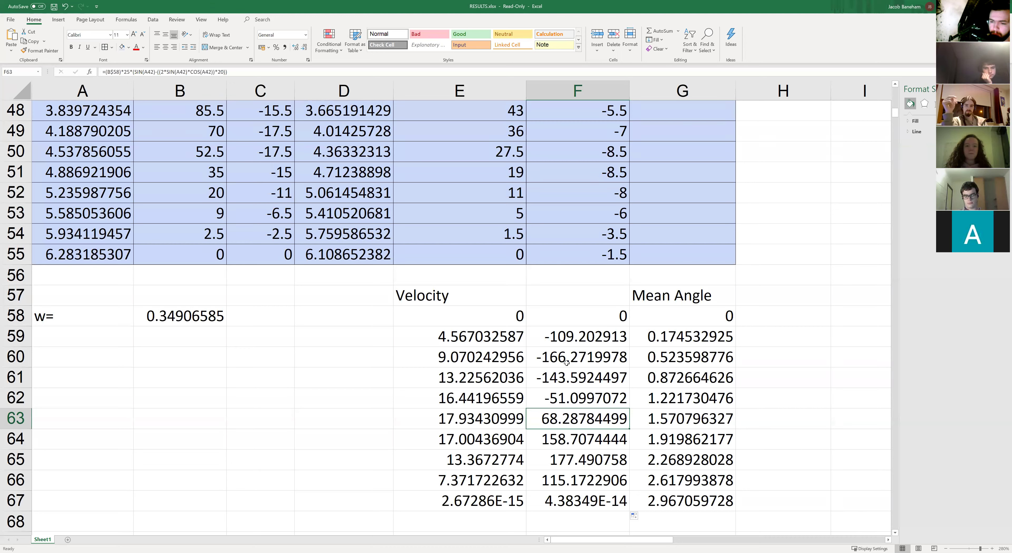
Step: Check the copied velocity formulas in F59 and F65, and undo the fill down column F
{"action": "left_click", "coordinate": [560, 344]}
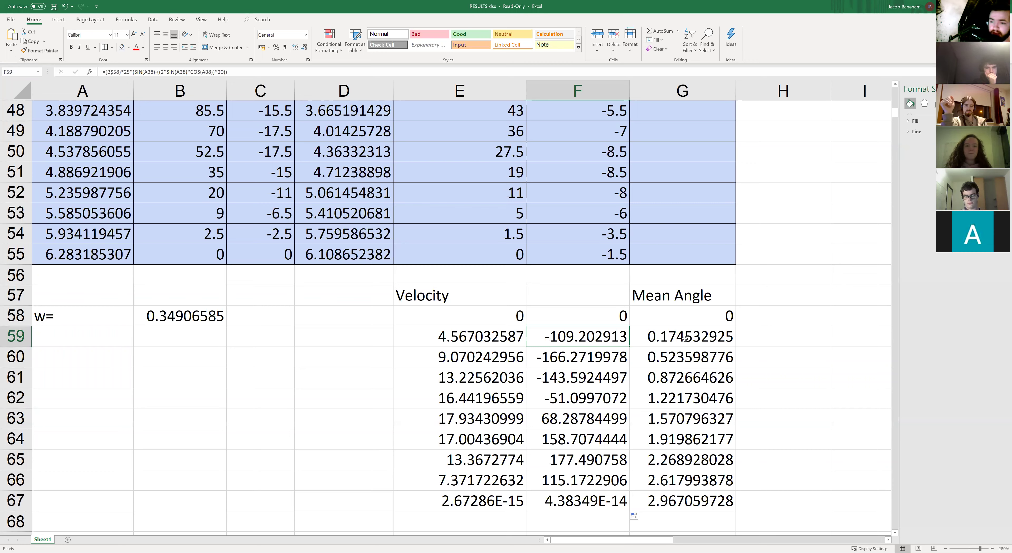
{"action": "left_click", "coordinate": [574, 456]}
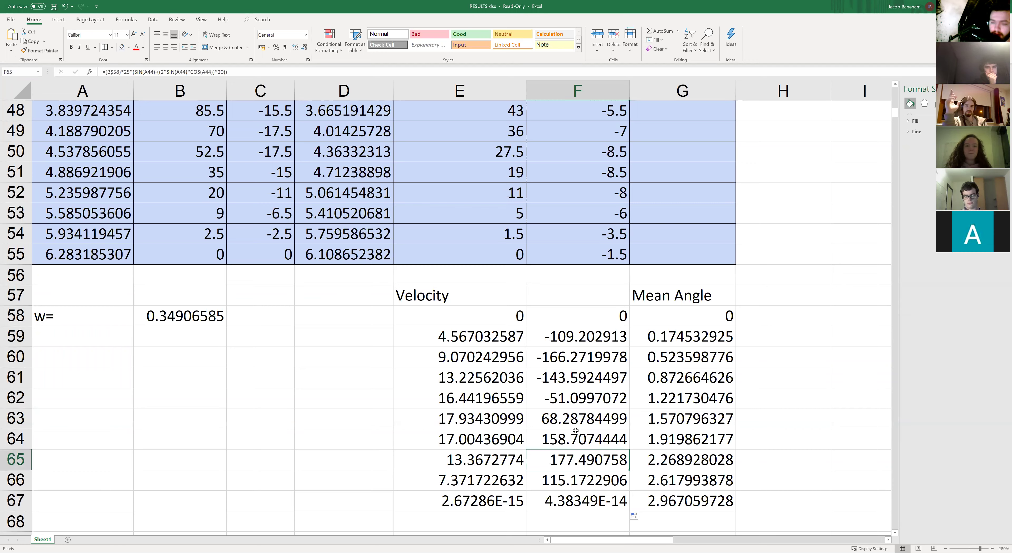
{"action": "key", "text": "ctrl+z"}
{"action": "key", "text": "ctrl+z"}
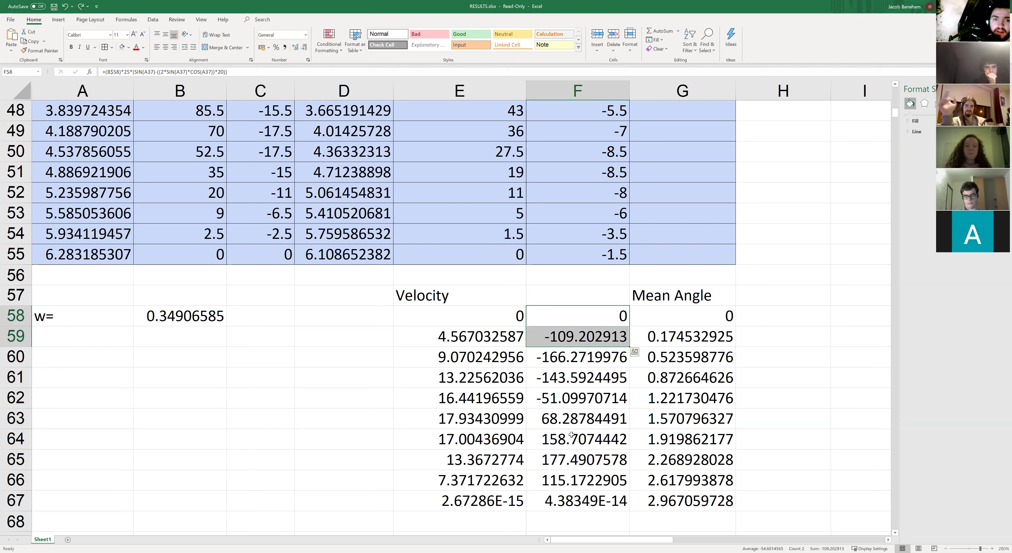
Step: Replace the constant 0.34906585 in the F60 velocity formula with the absolute reference $B$58, and check it against the w cell
{"action": "left_click", "coordinate": [578, 422]}
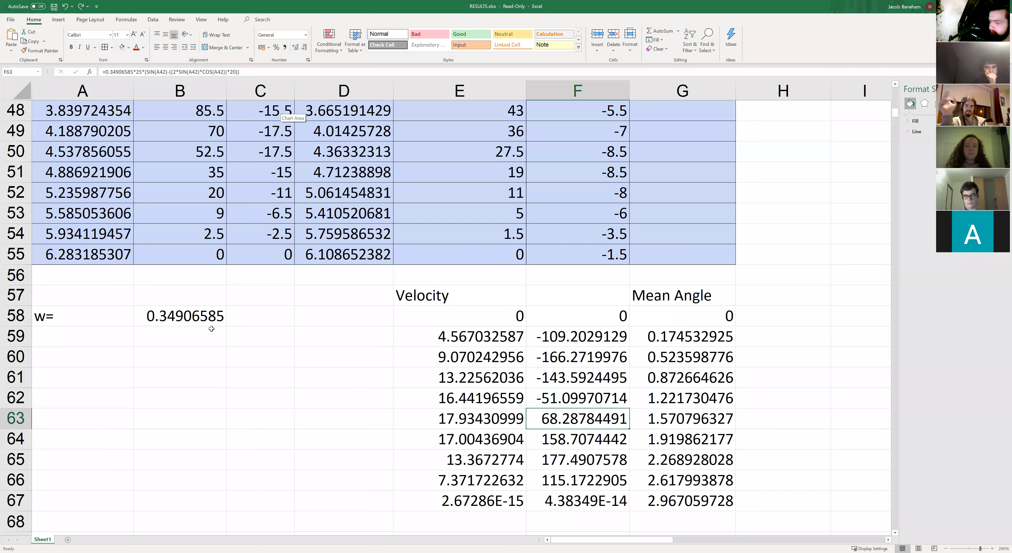
{"action": "left_click", "coordinate": [185, 317]}
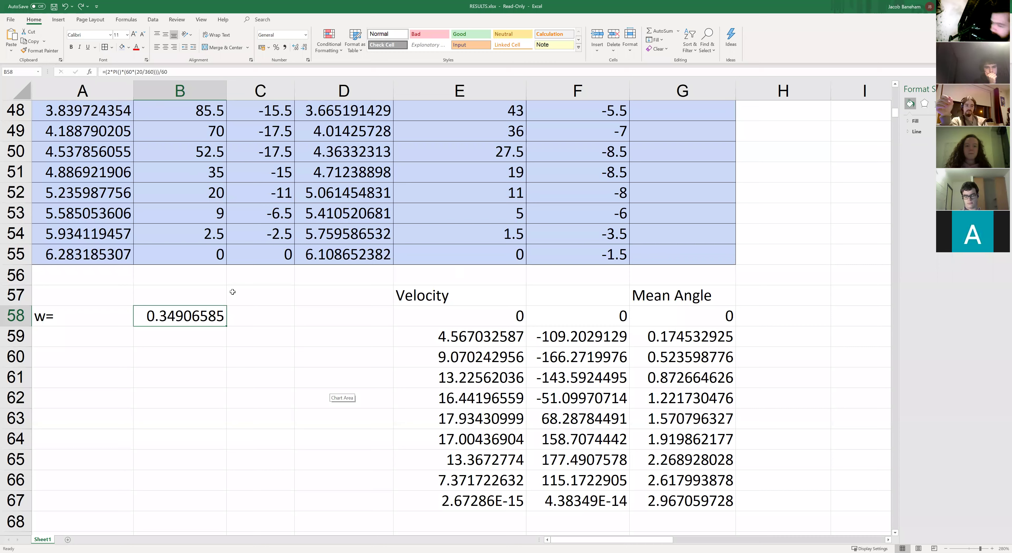
{"action": "key", "text": "ctrl+z"}
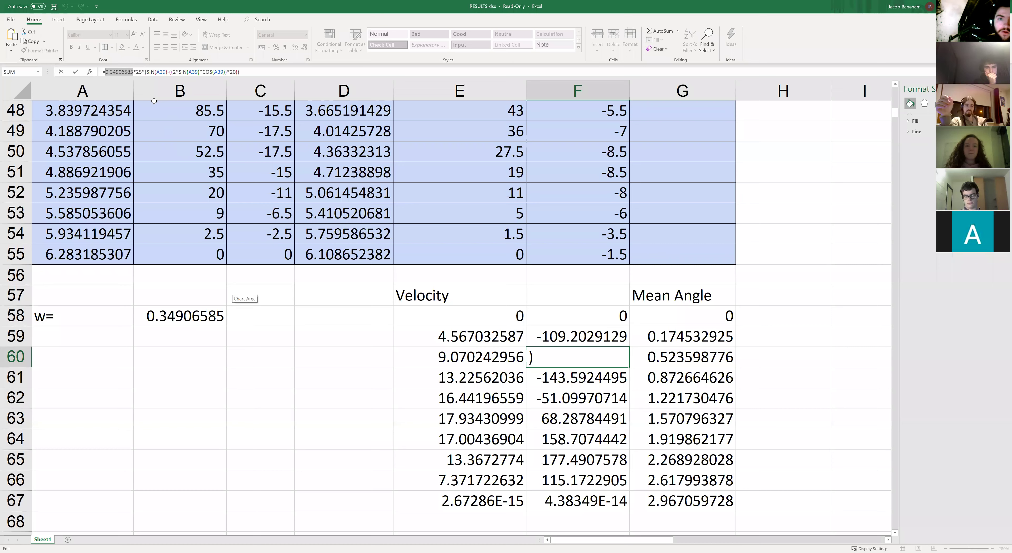
{"action": "left_click", "coordinate": [161, 313]}
{"action": "key", "text": "F4"}
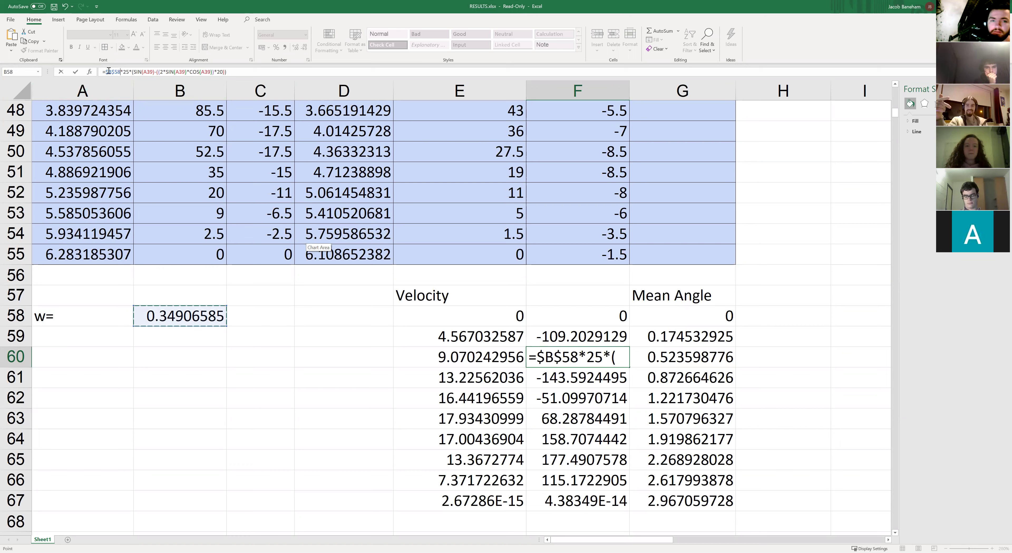
{"action": "key", "text": "Return"}
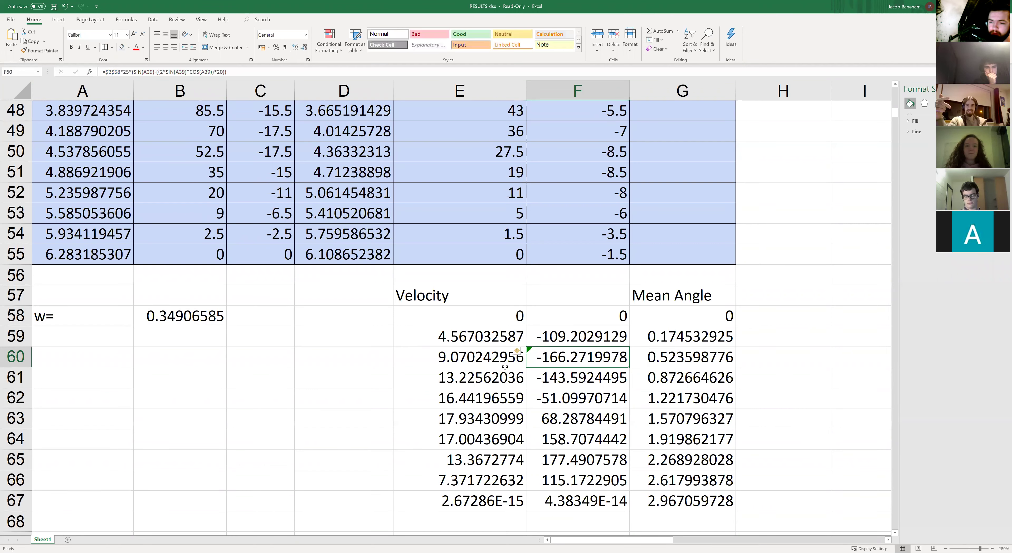
{"action": "left_click", "coordinate": [220, 330]}
{"action": "left_click", "coordinate": [216, 314]}
{"action": "left_click", "coordinate": [587, 357]}
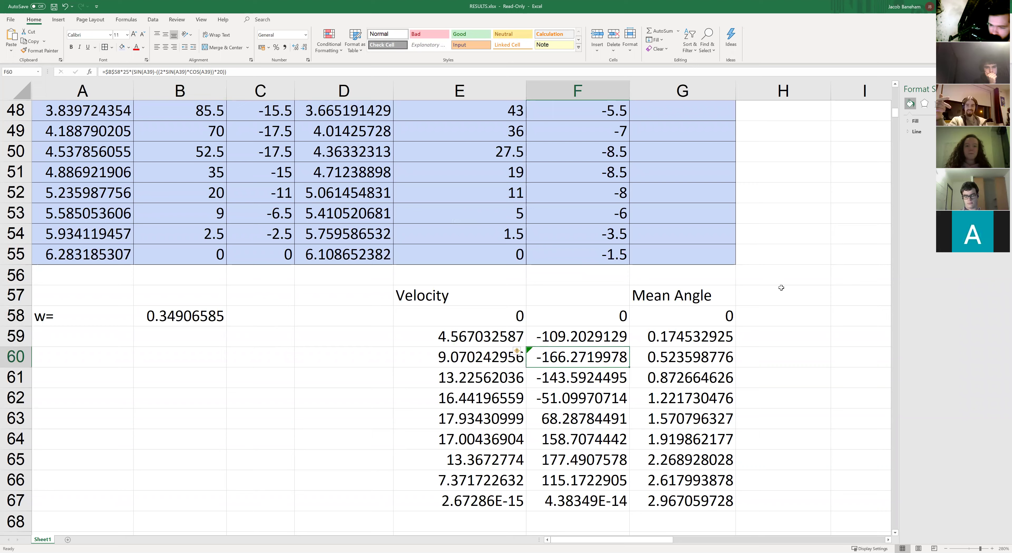
{"action": "scroll", "coordinate": [554, 370], "scroll_direction": "up", "scroll_amount": 2}
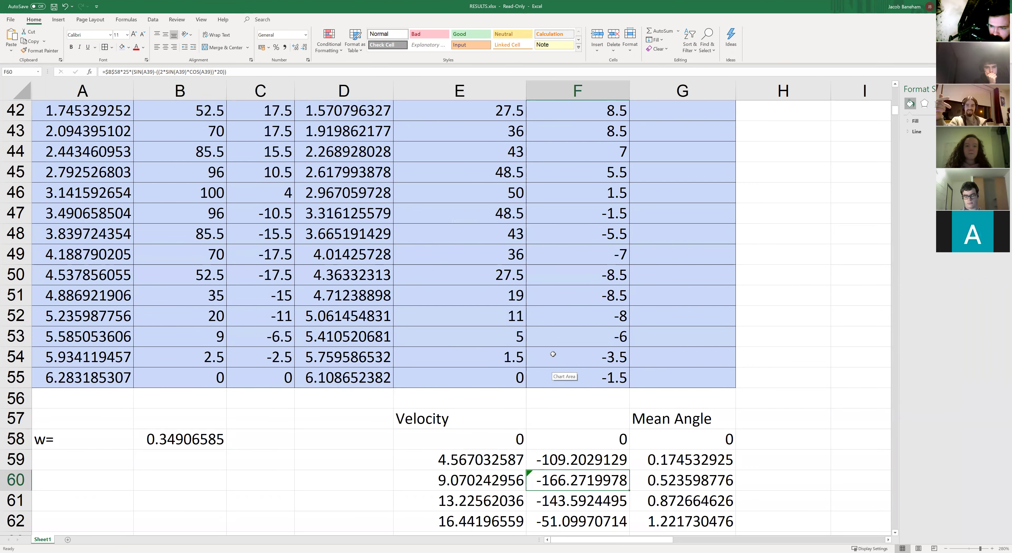
Step: Look over the data tables in RESULTS.xlsx, and switch back to the density table in Book1
{"action": "scroll", "coordinate": [553, 354], "scroll_direction": "up", "scroll_amount": 13}
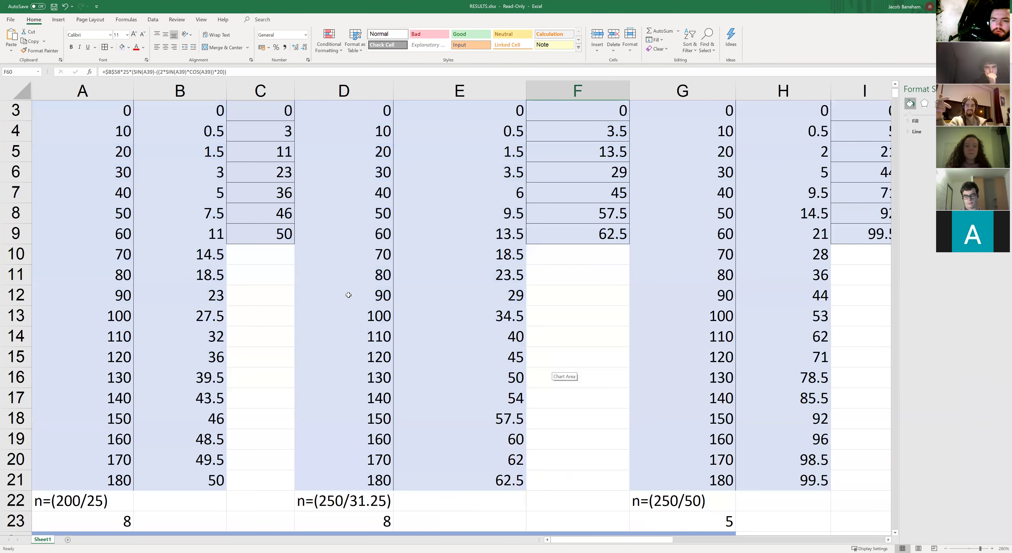
{"action": "scroll", "coordinate": [385, 294], "scroll_direction": "down", "scroll_amount": 16}
{"action": "left_click", "coordinate": [384, 294]}
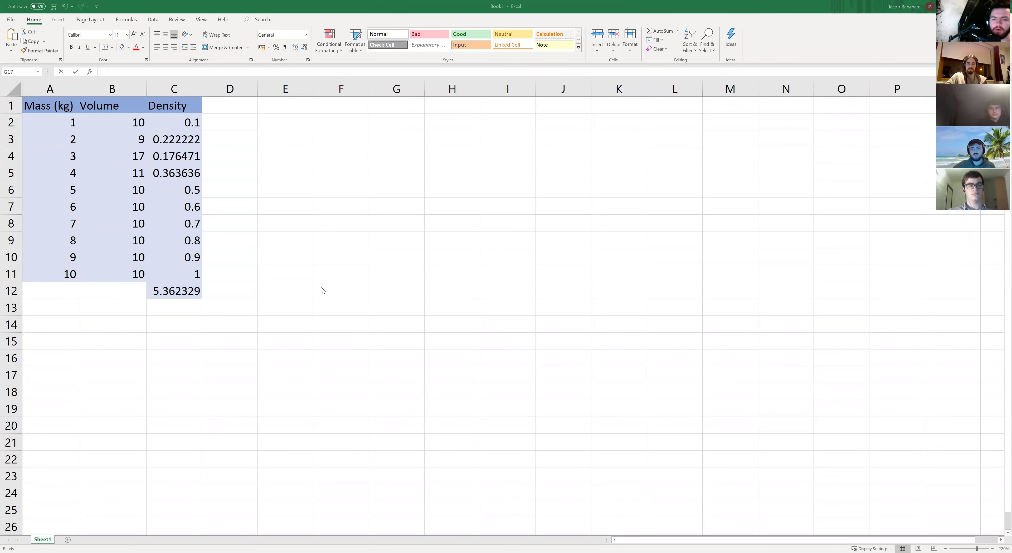
{"action": "left_click", "coordinate": [429, 323]}
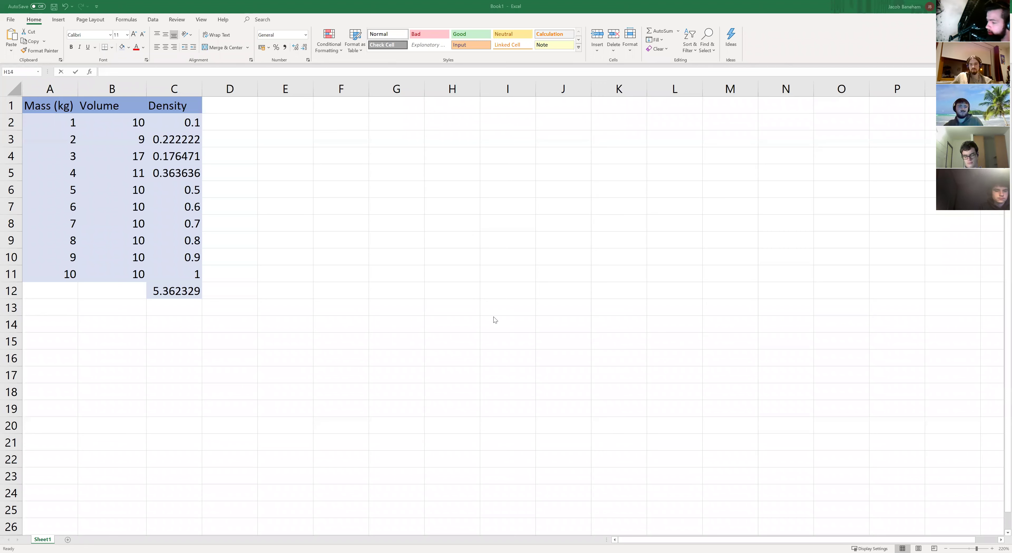
Step: Re-enter the total formula in C12 as =SUM(C2:C11) by clearing its range and reselecting the density values
{"action": "left_click", "coordinate": [190, 291]}
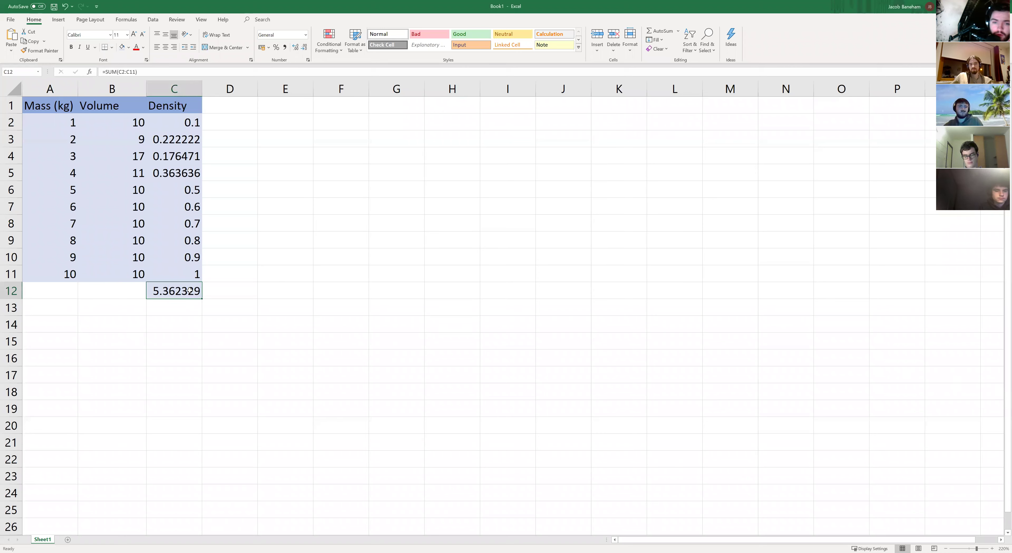
{"action": "double_click", "coordinate": [188, 292]}
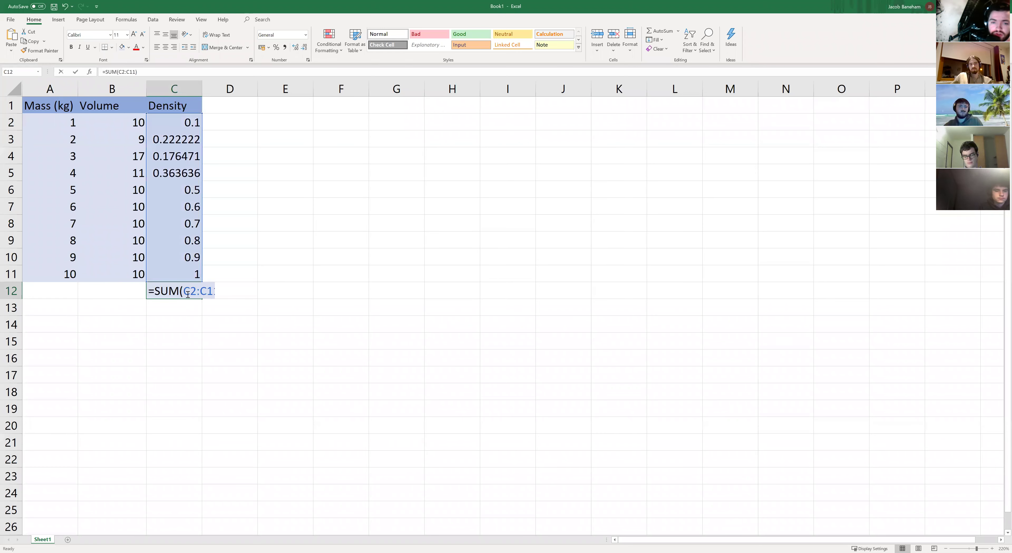
{"action": "left_click", "coordinate": [236, 295]}
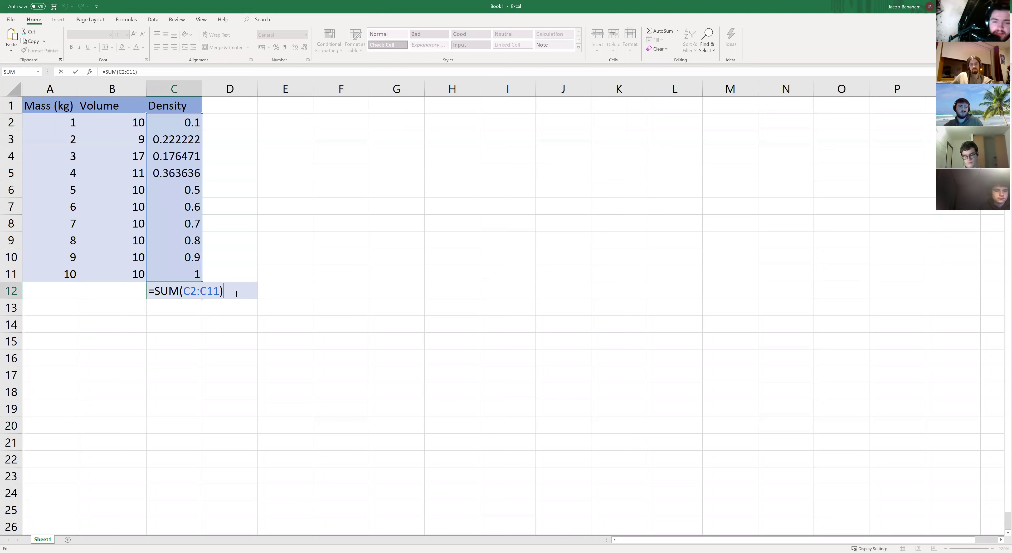
{"action": "key", "text": "BackSpace"}
{"action": "key", "text": "BackSpace"}
{"action": "key", "text": "BackSpace"}
{"action": "key", "text": "BackSpace"}
{"action": "key", "text": "BackSpace"}
{"action": "key", "text": "BackSpace"}
{"action": "key", "text": "BackSpace"}
{"action": "left_click", "coordinate": [188, 130]}
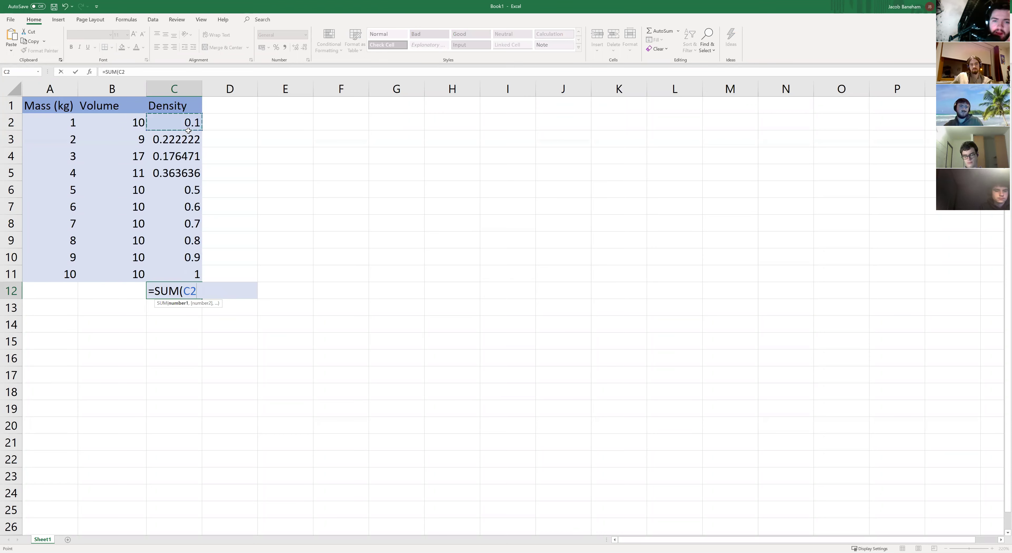
{"action": "left_click_drag", "start_coordinate": [188, 131], "coordinate": [189, 274]}
{"action": "type", "text": ")"}
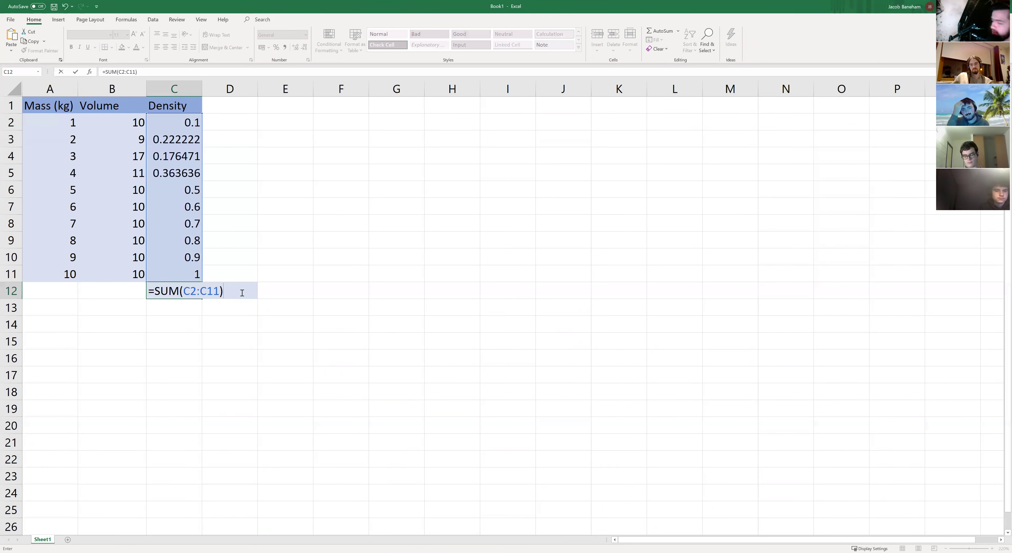
{"action": "key", "text": "Return"}
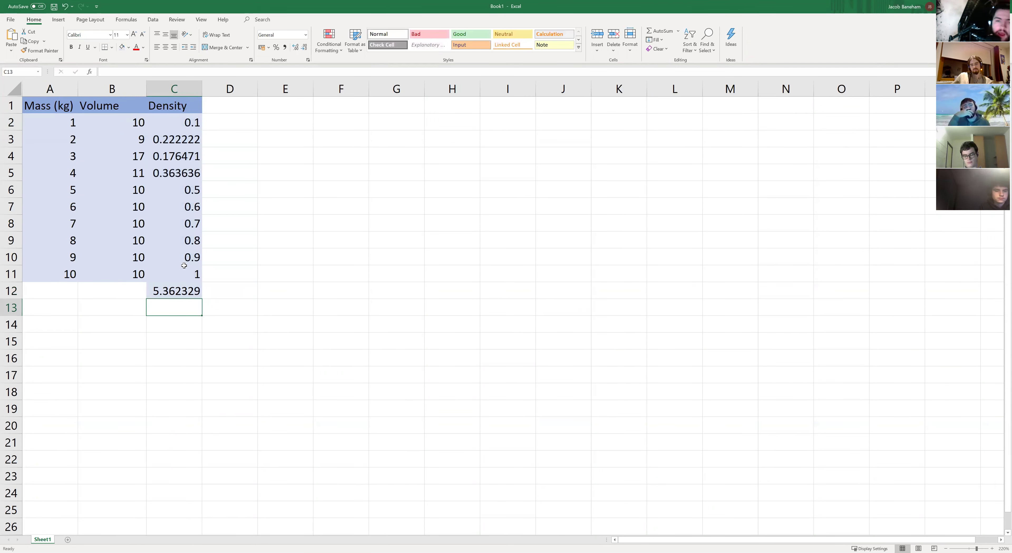
Step: Inspect the density formula in C11 and the SUM formula in C12 of the density table
{"action": "double_click", "coordinate": [190, 273]}
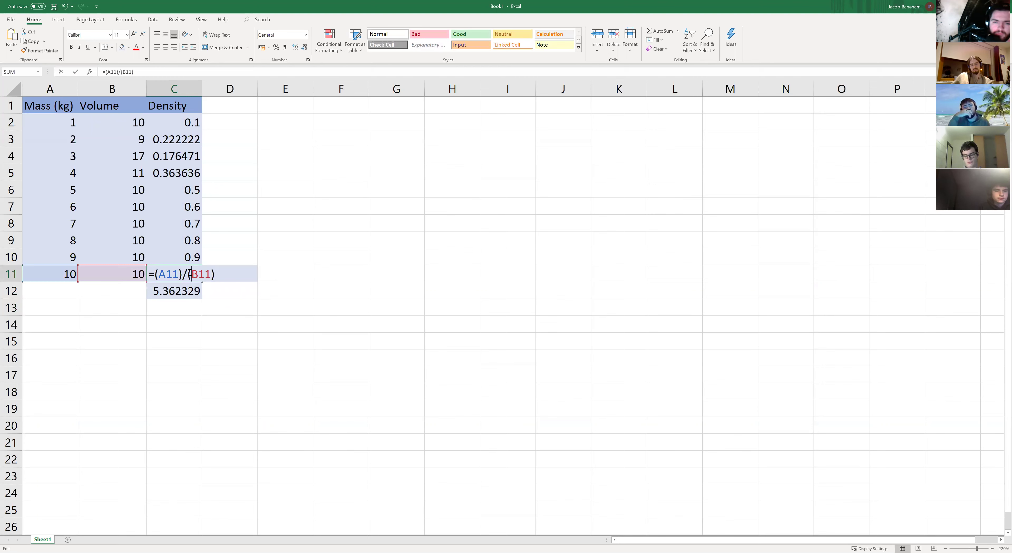
{"action": "left_click", "coordinate": [256, 240]}
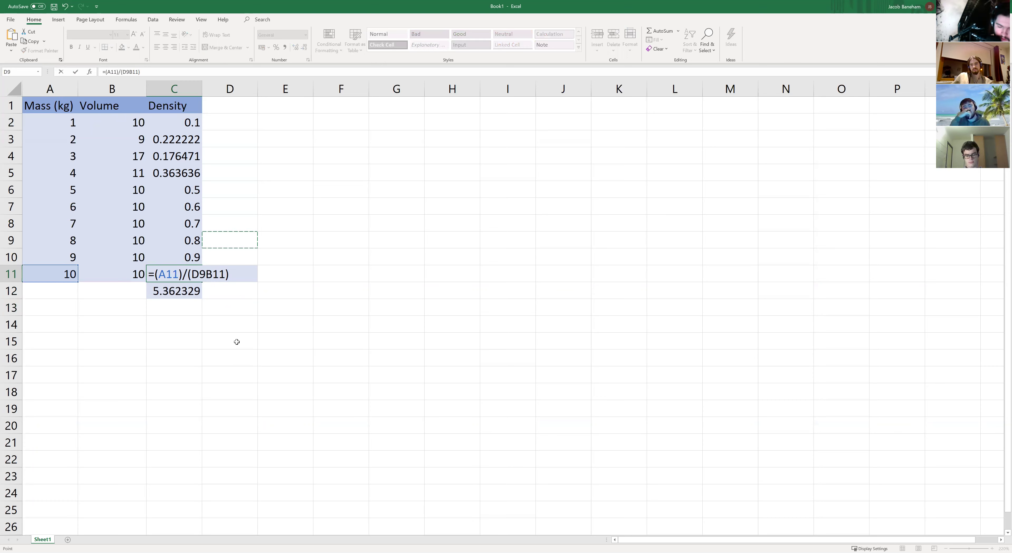
{"action": "key", "text": "BackSpace"}
{"action": "key", "text": "BackSpace"}
{"action": "key", "text": "Return"}
{"action": "left_click", "coordinate": [186, 269]}
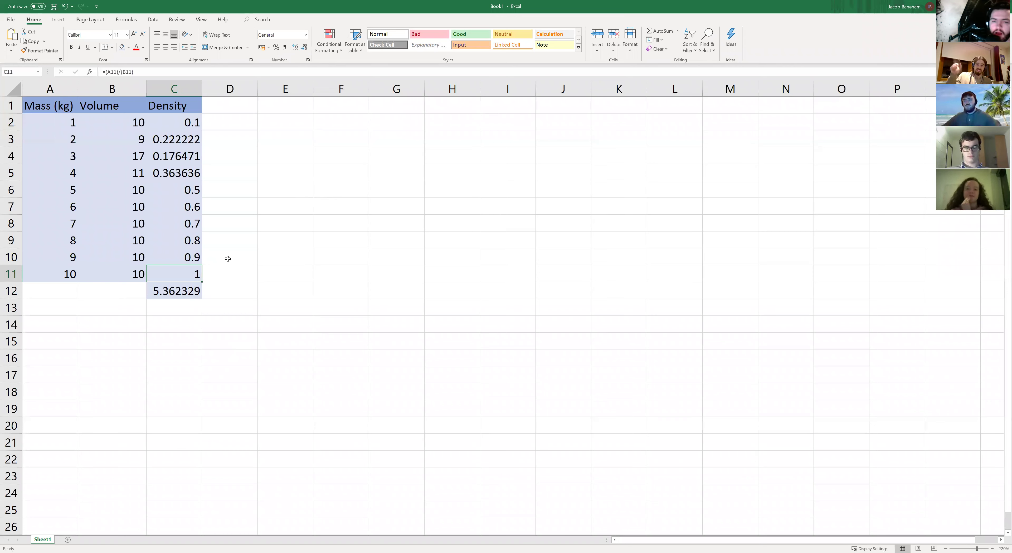
{"action": "left_click", "coordinate": [191, 292]}
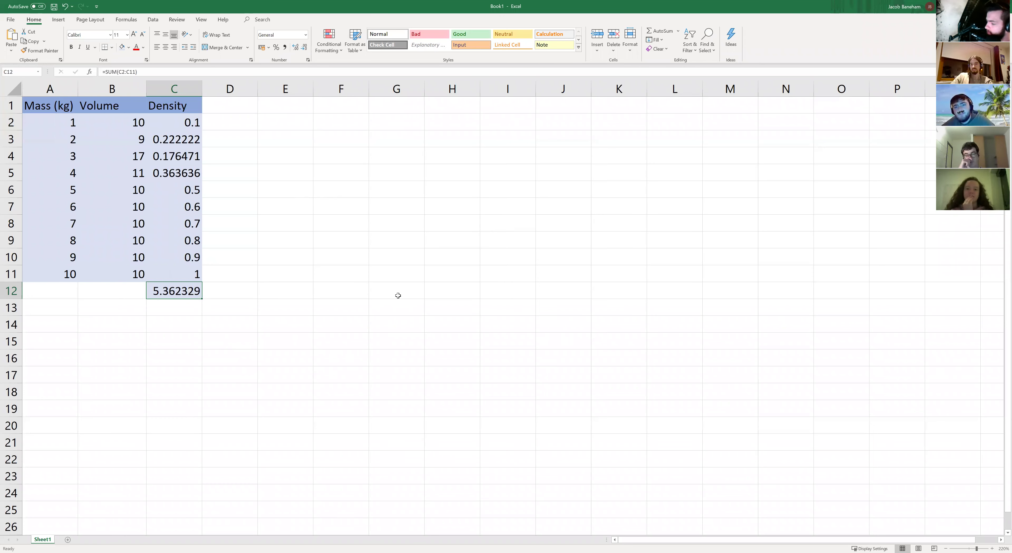
{"action": "key", "text": "Up"}
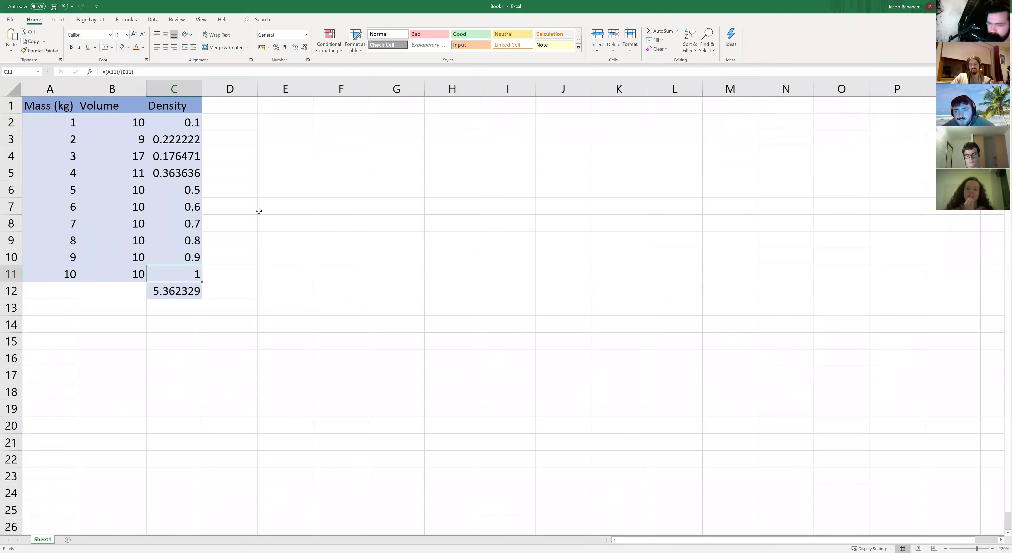
{"action": "left_click", "coordinate": [319, 259]}
{"action": "left_click", "coordinate": [314, 269]}
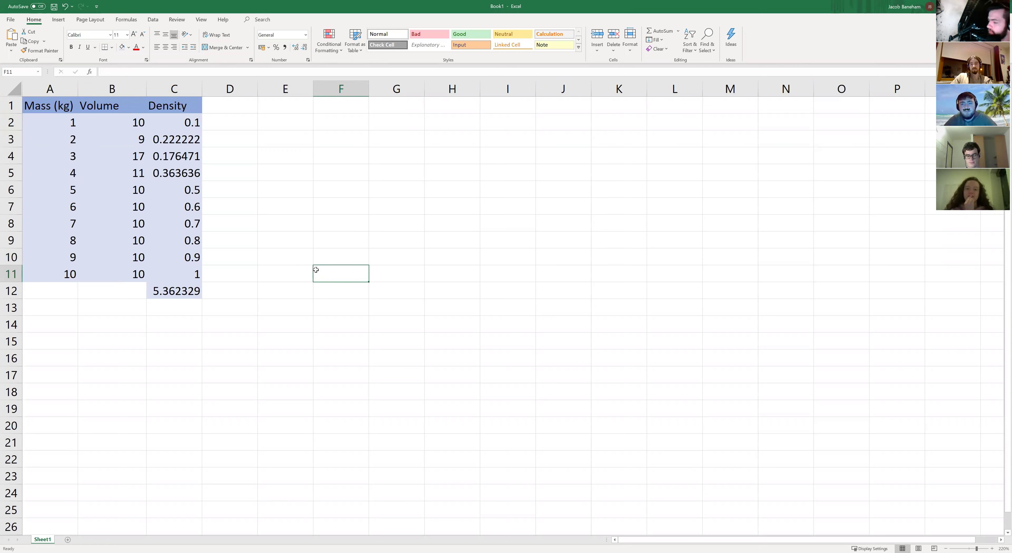
{"action": "left_click", "coordinate": [286, 258]}
{"action": "left_click", "coordinate": [333, 224]}
{"action": "left_click", "coordinate": [295, 205]}
{"action": "left_click", "coordinate": [312, 140]}
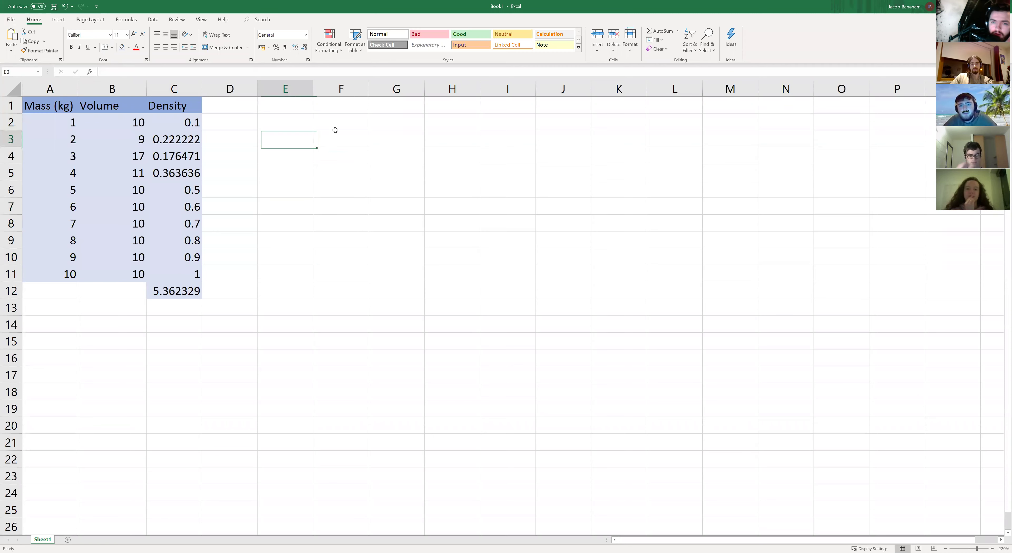
{"action": "left_click", "coordinate": [336, 128]}
{"action": "left_click", "coordinate": [334, 389]}
{"action": "left_click", "coordinate": [233, 290]}
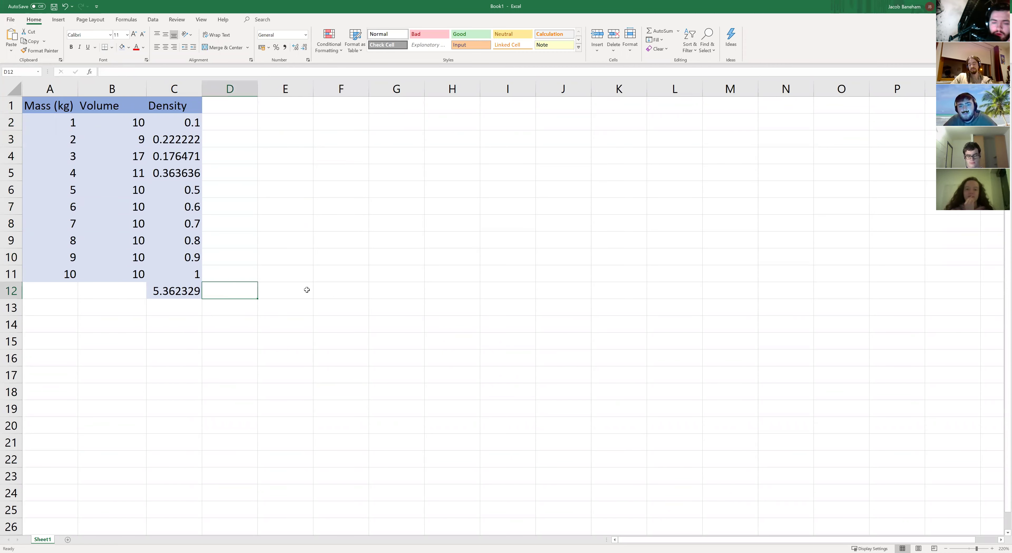
{"action": "left_click", "coordinate": [307, 290]}
{"action": "left_click", "coordinate": [269, 131]}
{"action": "left_click", "coordinate": [285, 118]}
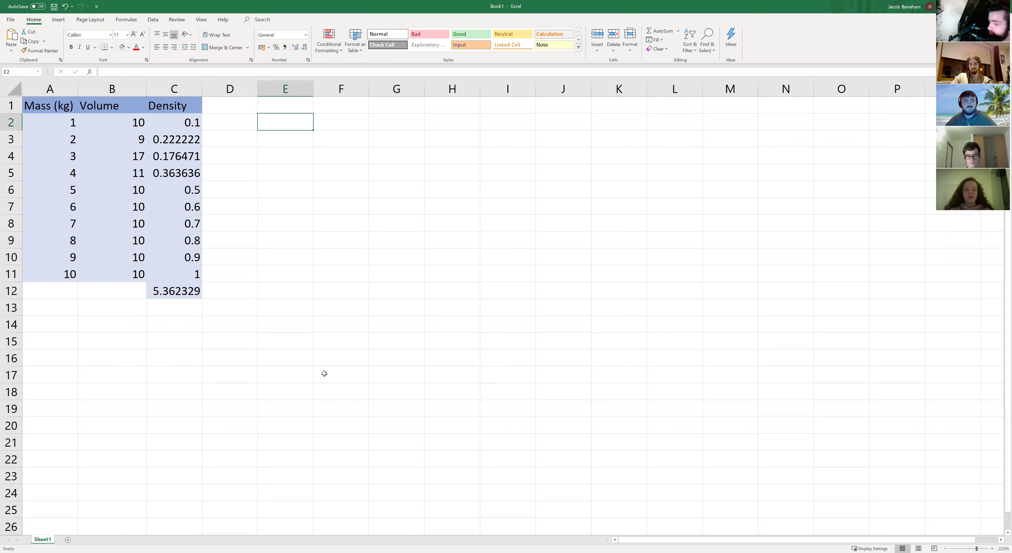
Step: Try adding the reference F11 to the SUM formula in C12, and remove it again
{"action": "double_click", "coordinate": [156, 294]}
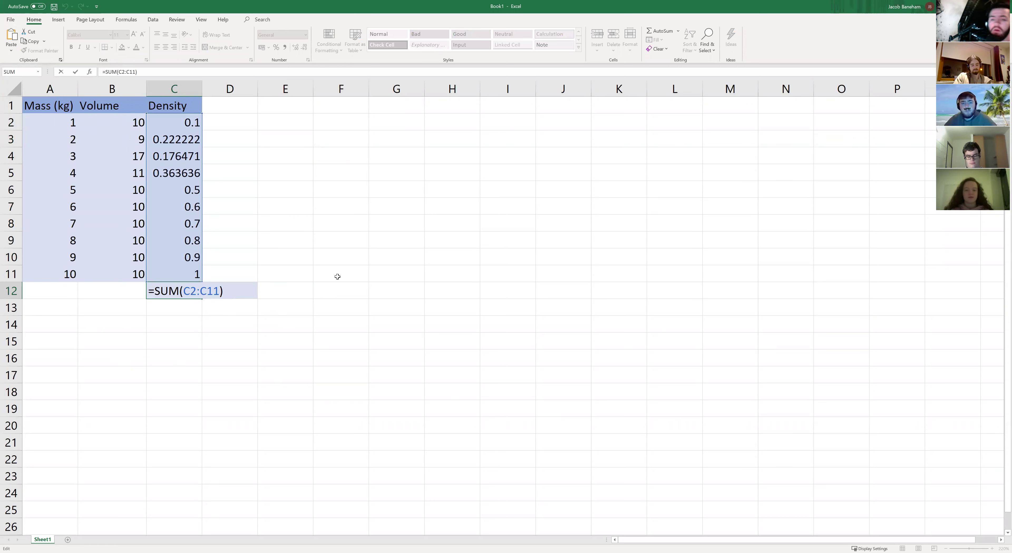
{"action": "type", "text": "F11"}
{"action": "key", "text": "BackSpace"}
{"action": "key", "text": "BackSpace"}
{"action": "key", "text": "BackSpace"}
{"action": "key", "text": "Return"}
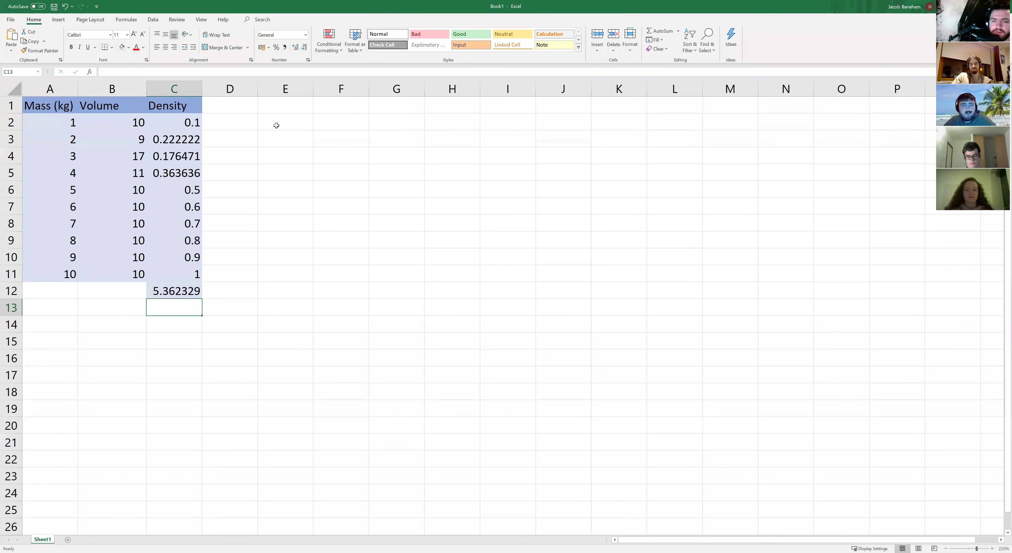
Step: Enter the square root formula =SQRT(D1) in cell E3
{"action": "left_click", "coordinate": [309, 138]}
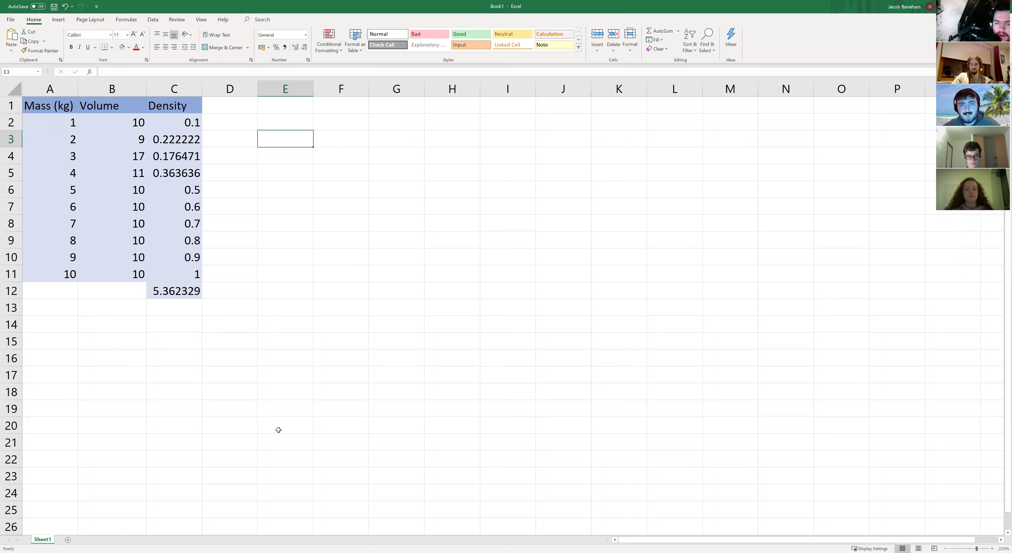
{"action": "double_click", "coordinate": [290, 141]}
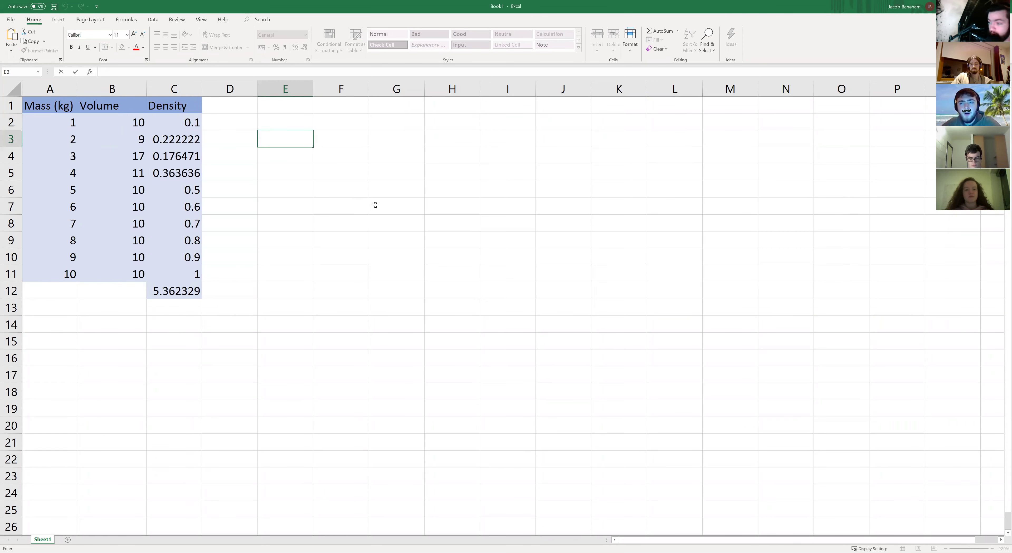
{"action": "left_click", "coordinate": [293, 142]}
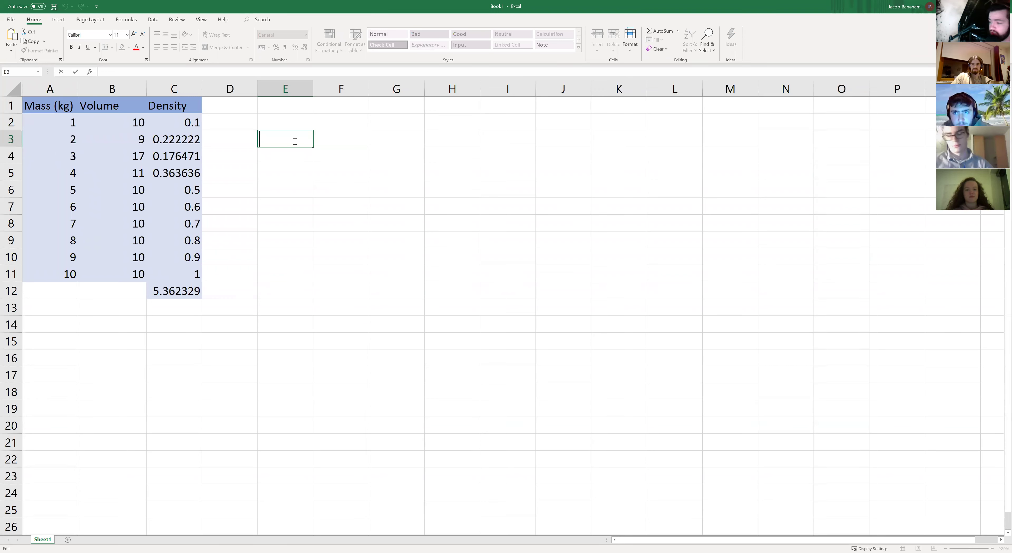
{"action": "type", "text": "="}
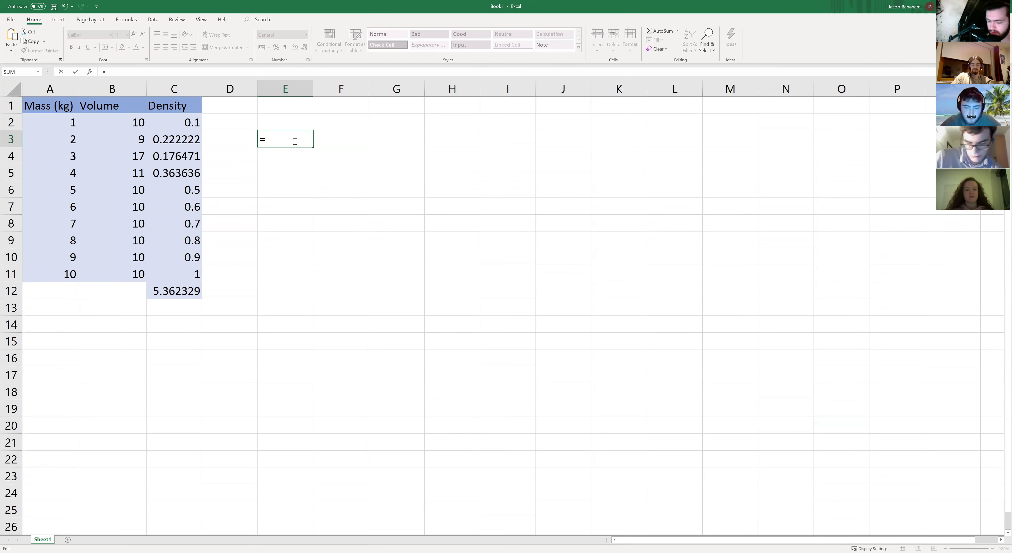
{"action": "type", "text": "SQRT"}
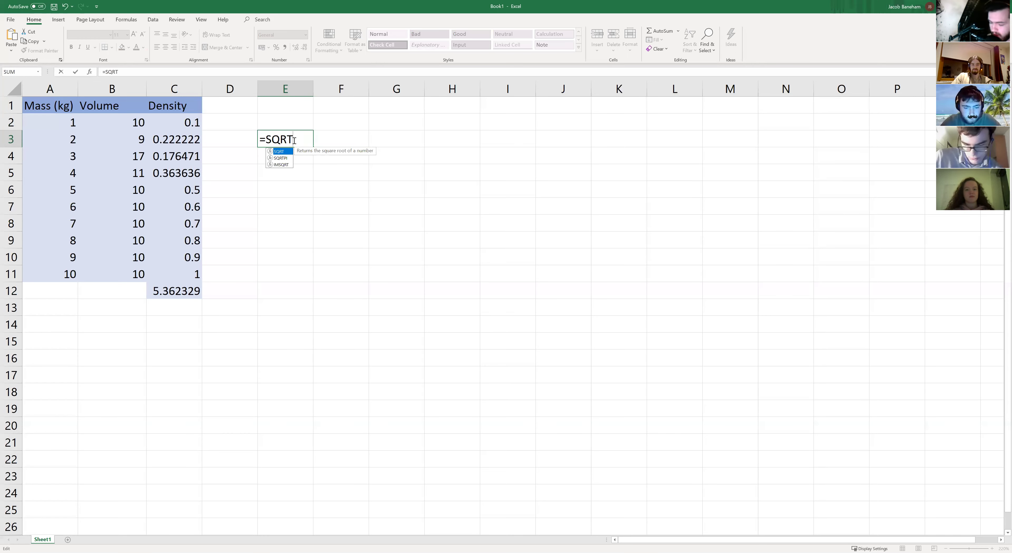
{"action": "type", "text": "("}
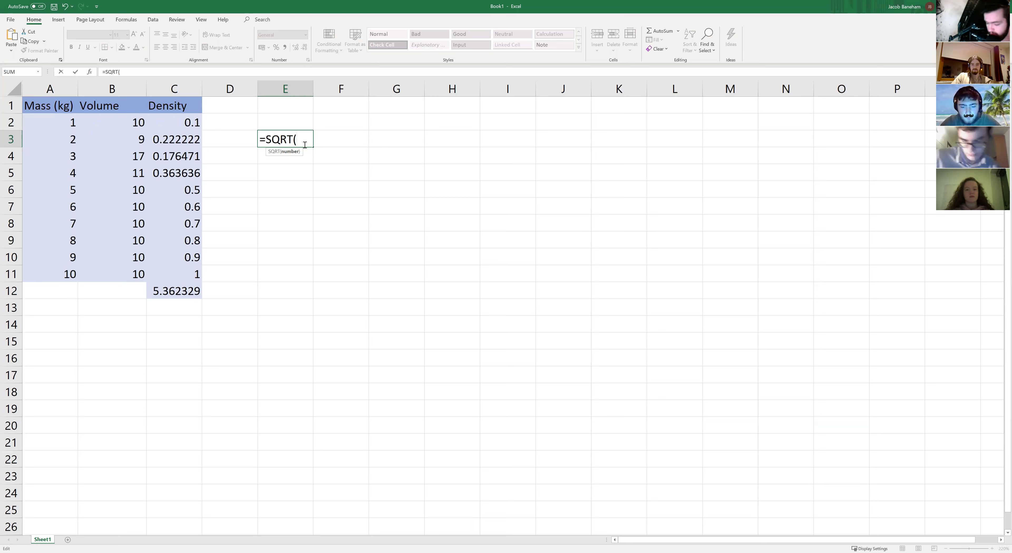
{"action": "left_click", "coordinate": [235, 112]}
{"action": "type", "text": ")"}
{"action": "key", "text": "Return"}
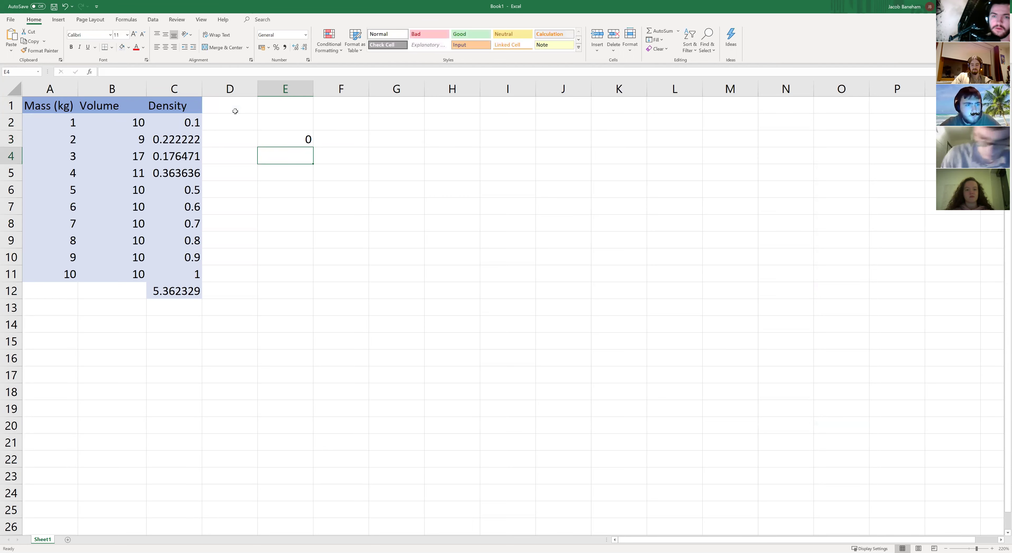
Step: Enter 100 in D1 as the input value for the square root formula
{"action": "left_click", "coordinate": [235, 110]}
{"action": "type", "text": "100"}
{"action": "key", "text": "Return"}
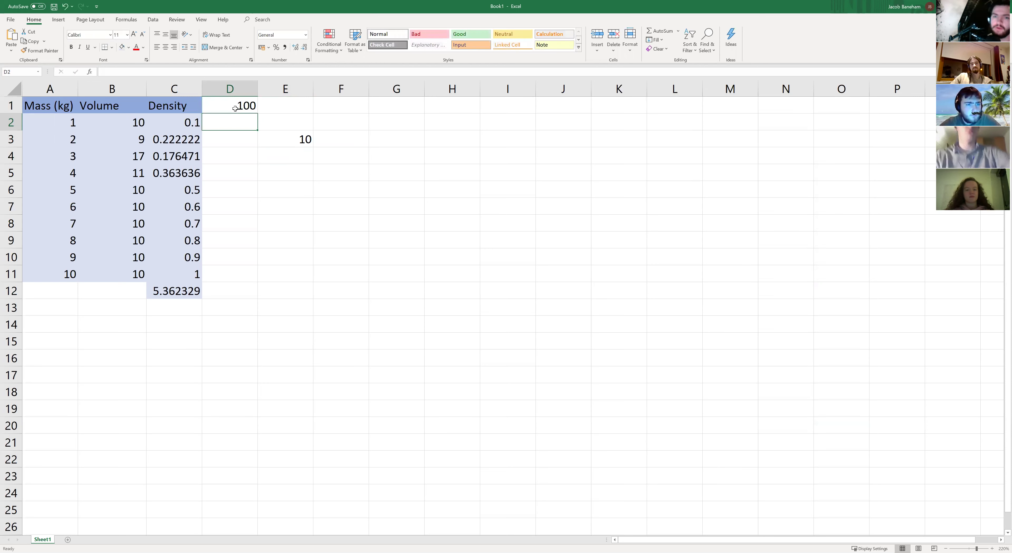
Step: Check the square root formula in E3 against its input cell D1, leaving the formula as =SQRT(D1)
{"action": "left_click", "coordinate": [280, 135]}
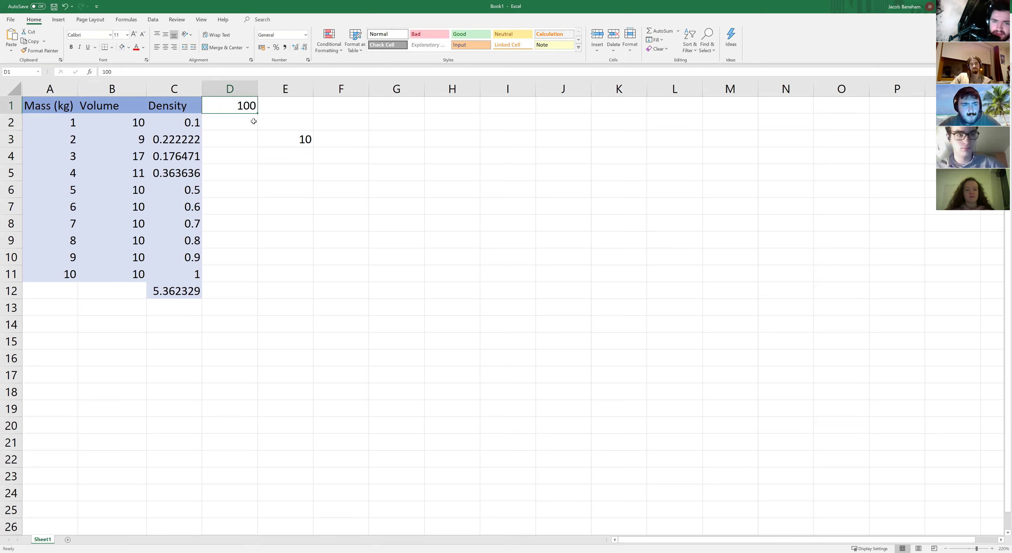
{"action": "double_click", "coordinate": [299, 138]}
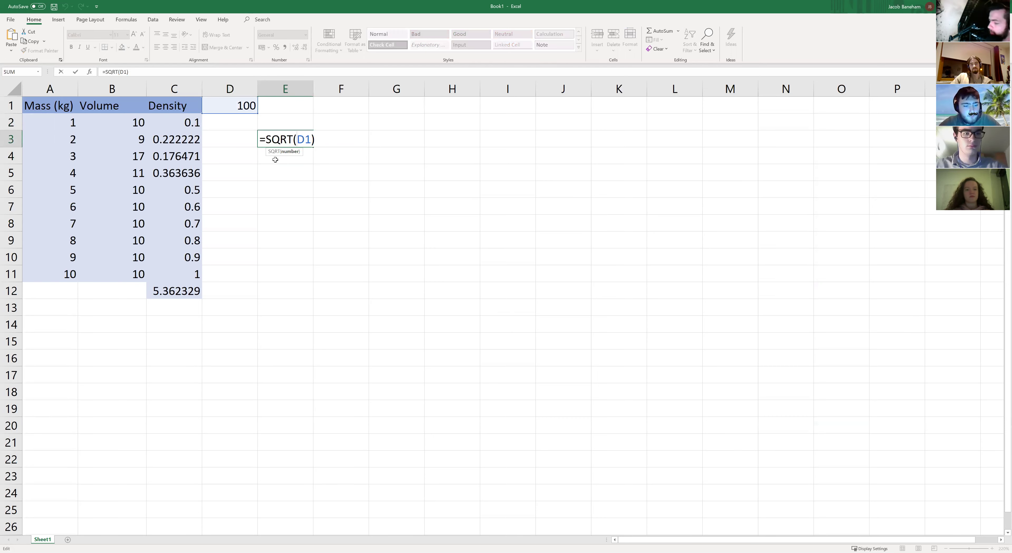
{"action": "left_click", "coordinate": [275, 160]}
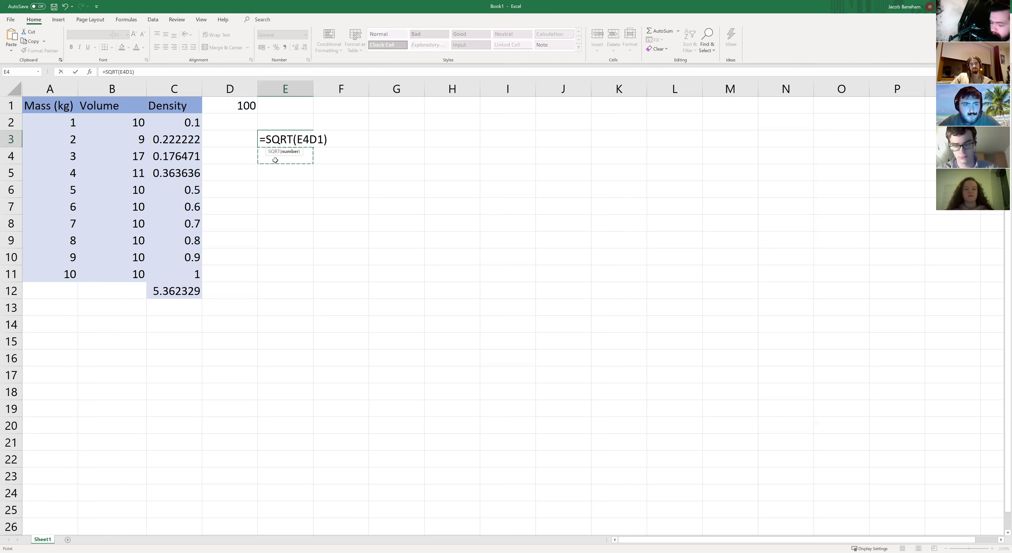
{"action": "key", "text": "BackSpace"}
{"action": "key", "text": "BackSpace"}
{"action": "key", "text": "Return"}
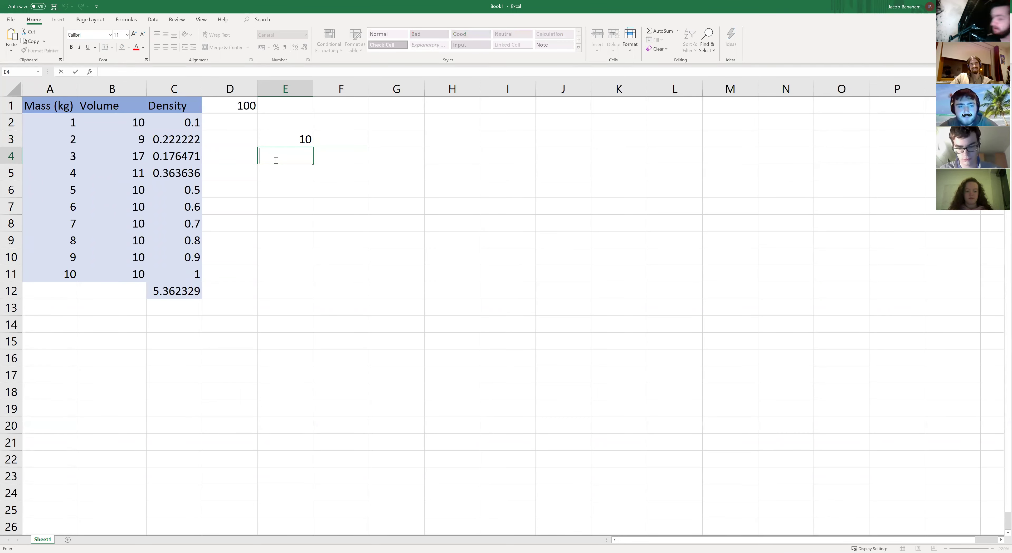
Step: Enter the exponential formula =EXP(D1) in cell E4
{"action": "type", "text": "="}
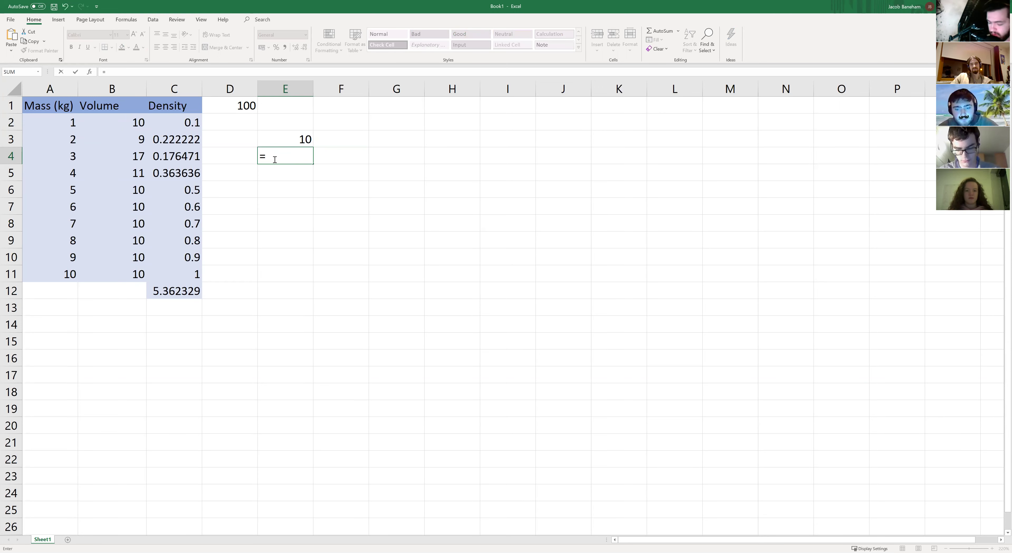
{"action": "type", "text": "EXP"}
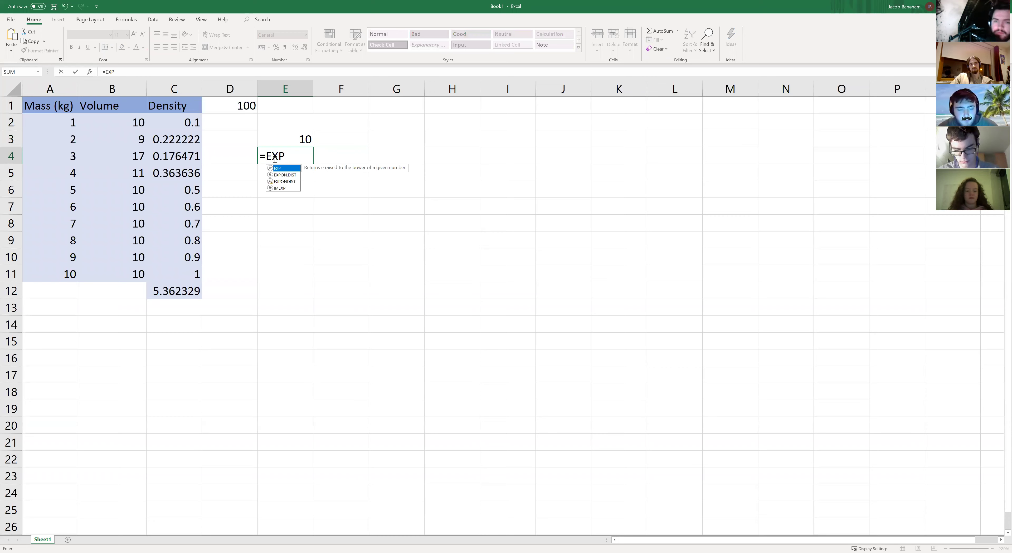
{"action": "type", "text": "("}
{"action": "left_click", "coordinate": [231, 107]}
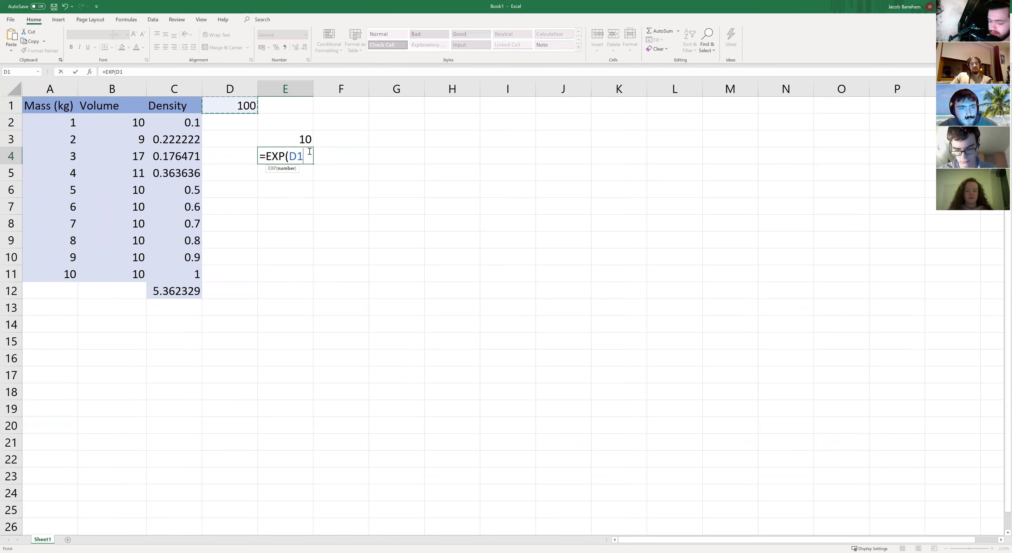
{"action": "type", "text": ")"}
{"action": "key", "text": "Return"}
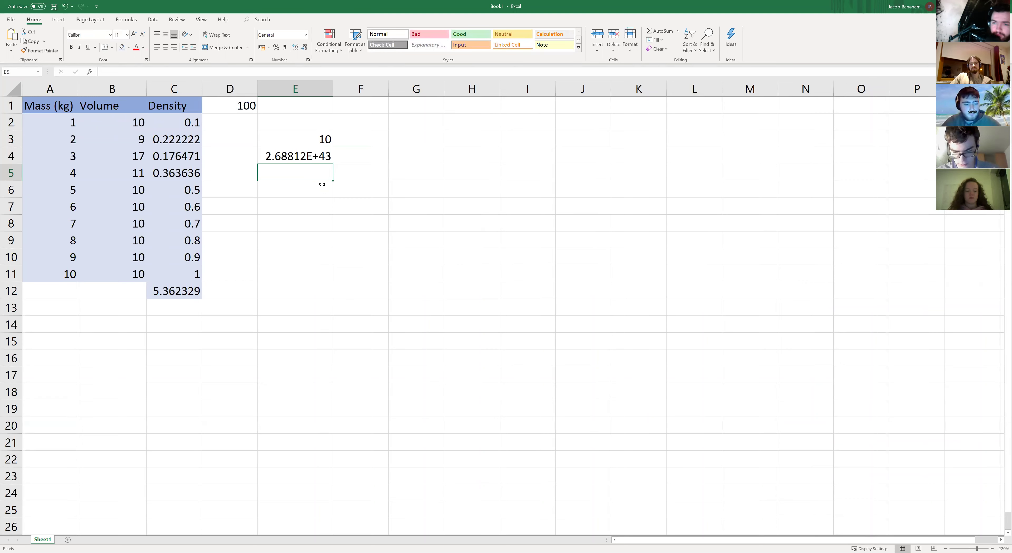
{"action": "left_click", "coordinate": [317, 162]}
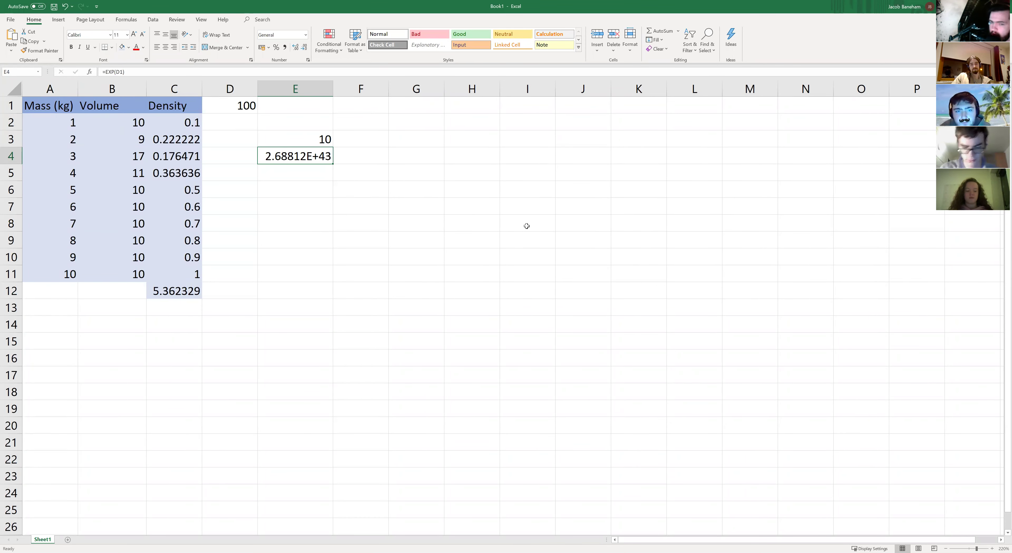
Step: Enter the formula =AVERAGE(C2:C11) in cell E5 to average the density values
{"action": "left_click", "coordinate": [278, 177]}
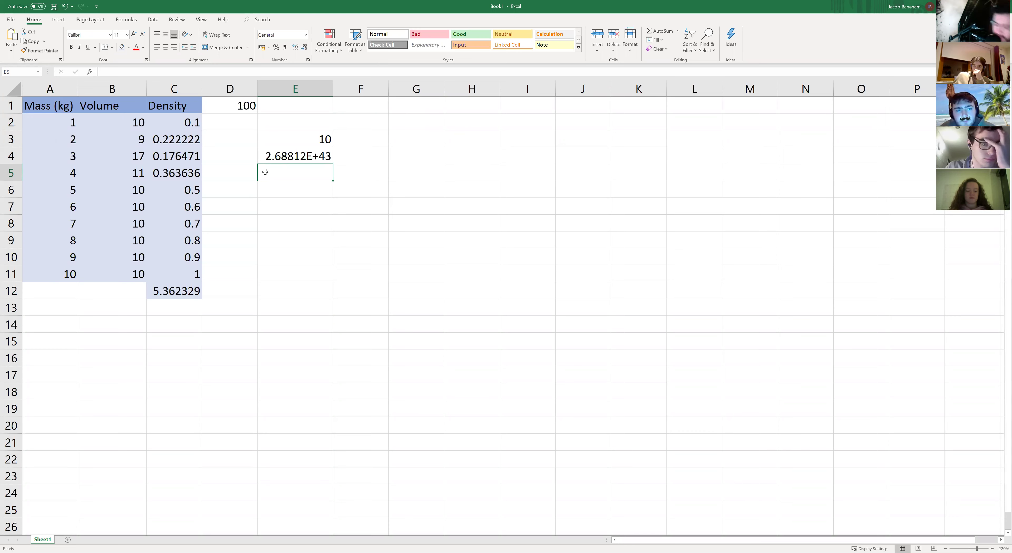
{"action": "type", "text": "+"}
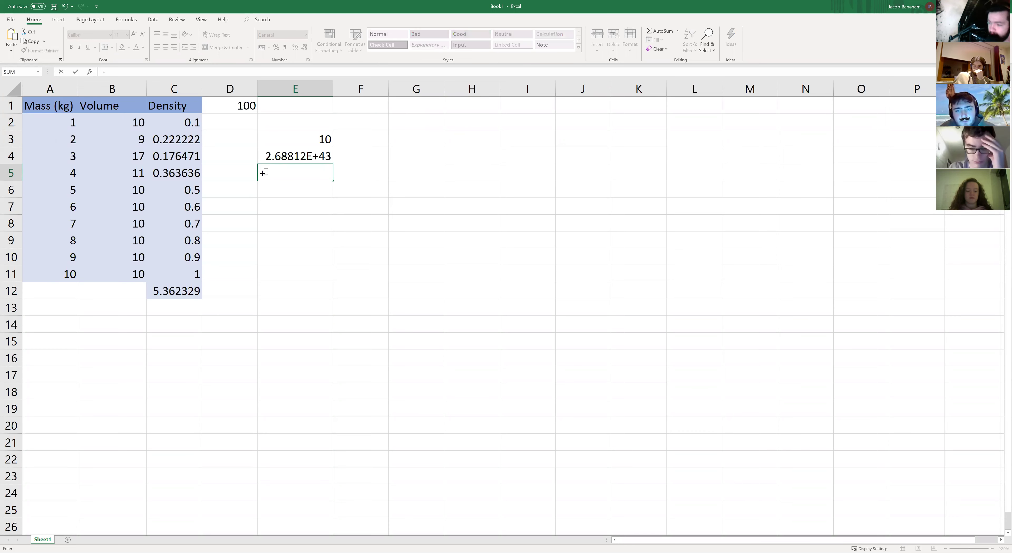
{"action": "key", "text": "BackSpace"}
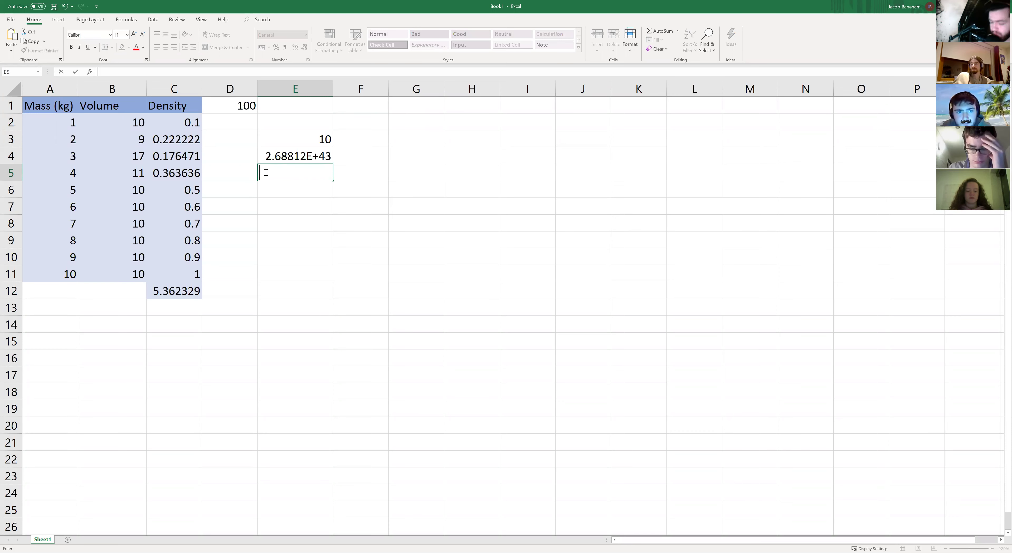
{"action": "type", "text": "="}
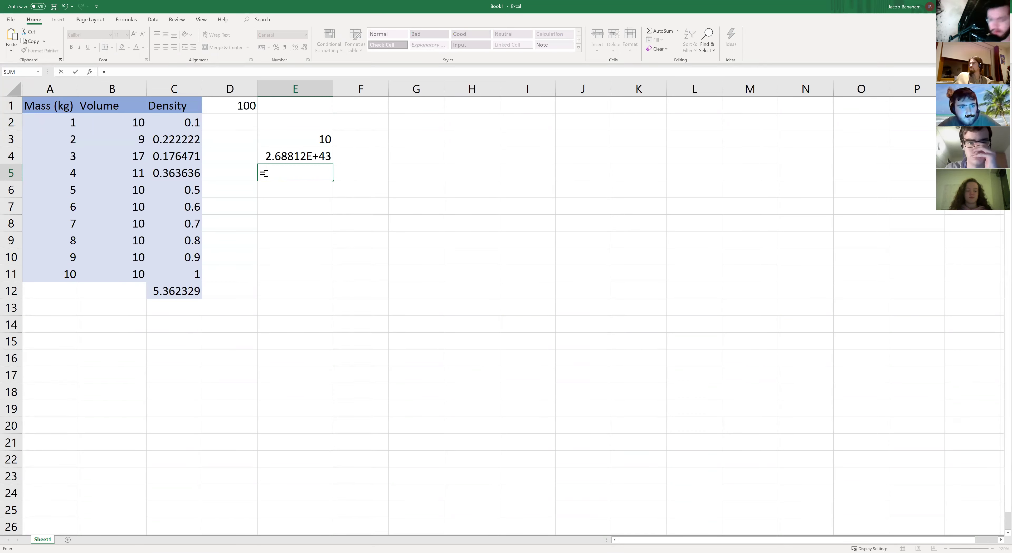
{"action": "type", "text": "AVER"}
{"action": "key", "text": "Tab"}
{"action": "left_click", "coordinate": [172, 121]}
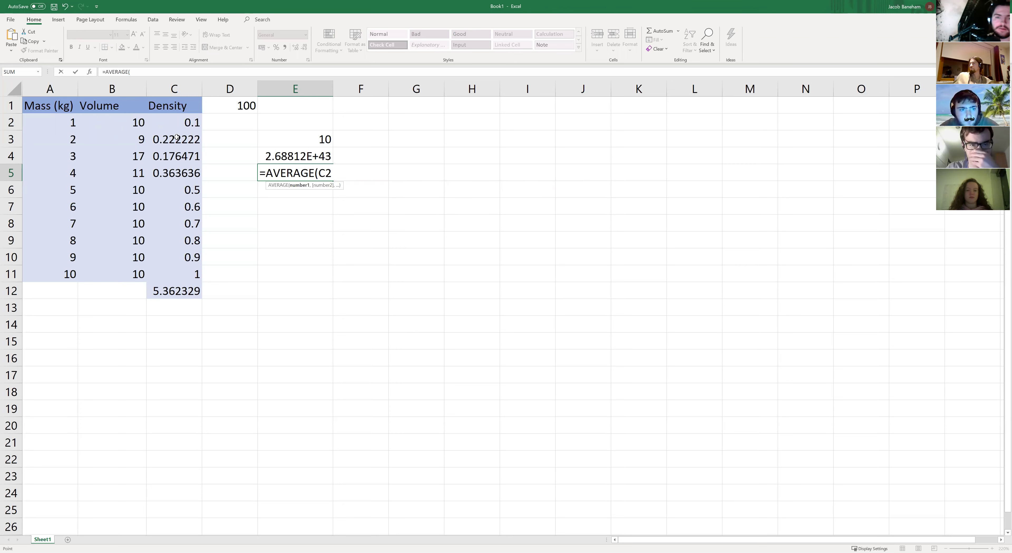
{"action": "left_click_drag", "start_coordinate": [176, 122], "coordinate": [176, 274]}
{"action": "type", "text": ")"}
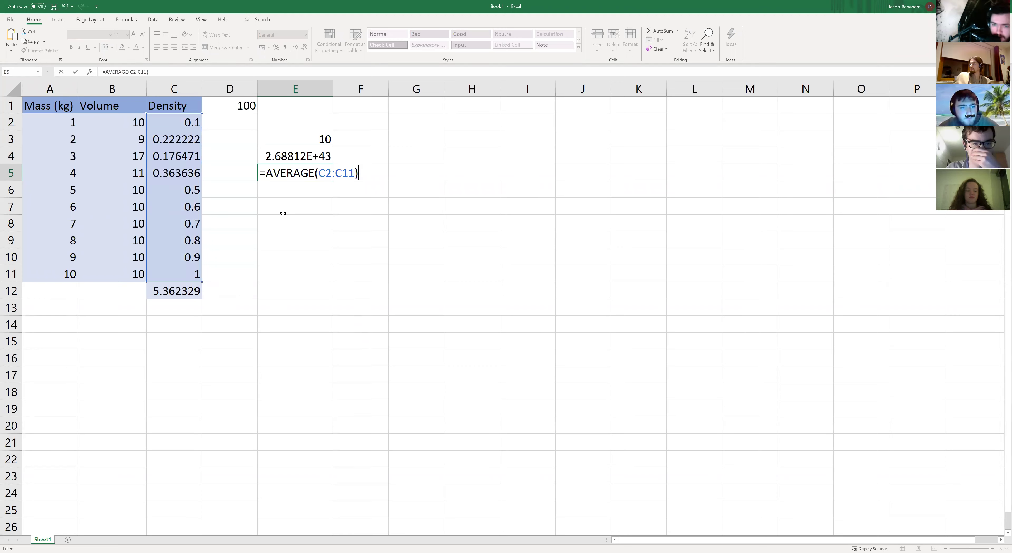
{"action": "key", "text": "Return"}
{"action": "left_click", "coordinate": [275, 177]}
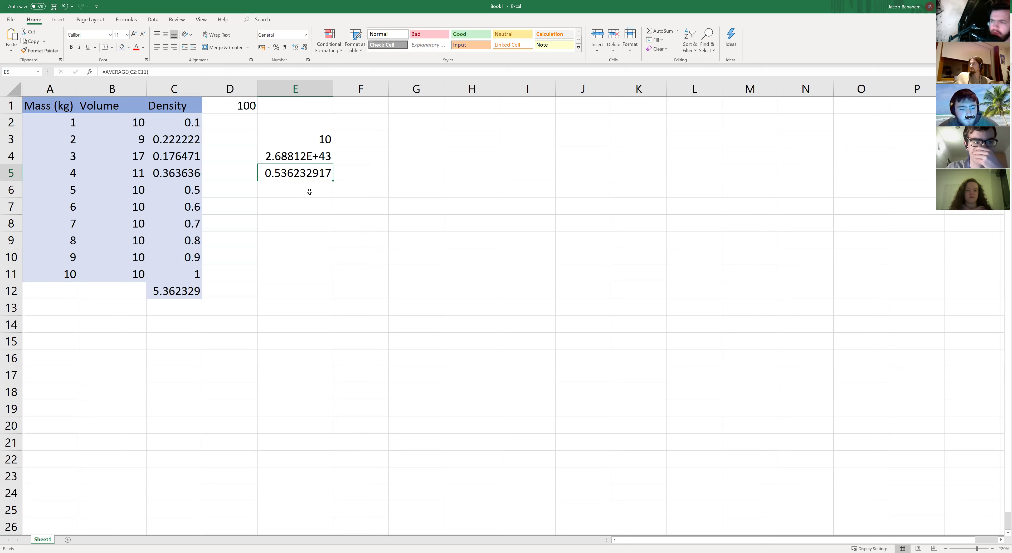
Step: Enter the formula =COUNT(C2:C11) in cell E6 to count the density values
{"action": "left_click", "coordinate": [324, 197]}
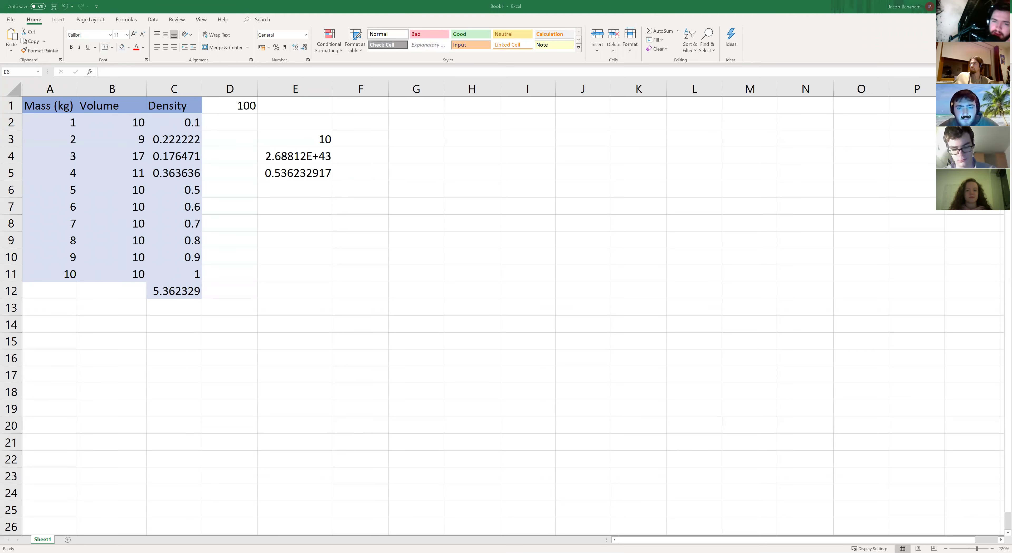
{"action": "left_click", "coordinate": [295, 192]}
{"action": "double_click", "coordinate": [296, 193]}
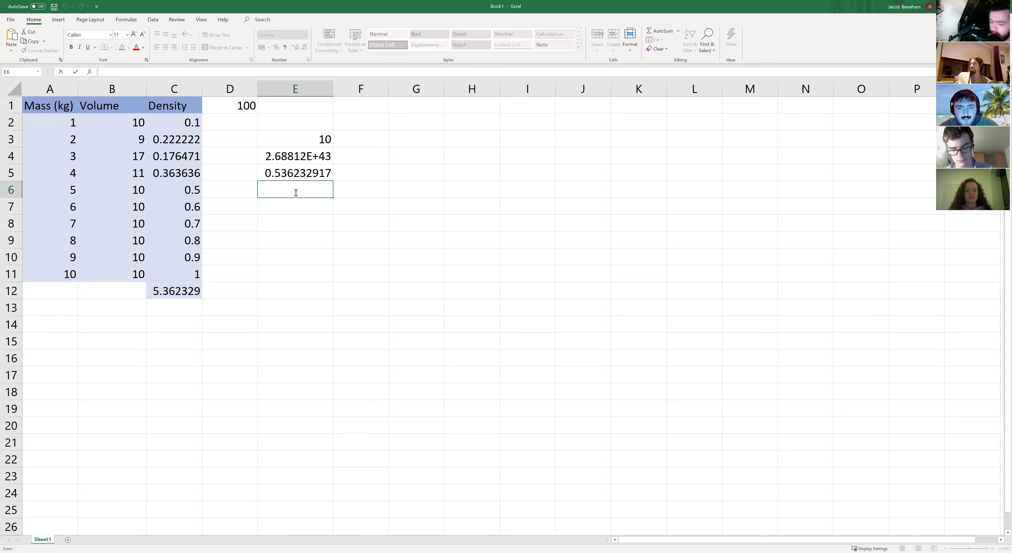
{"action": "type", "text": "="}
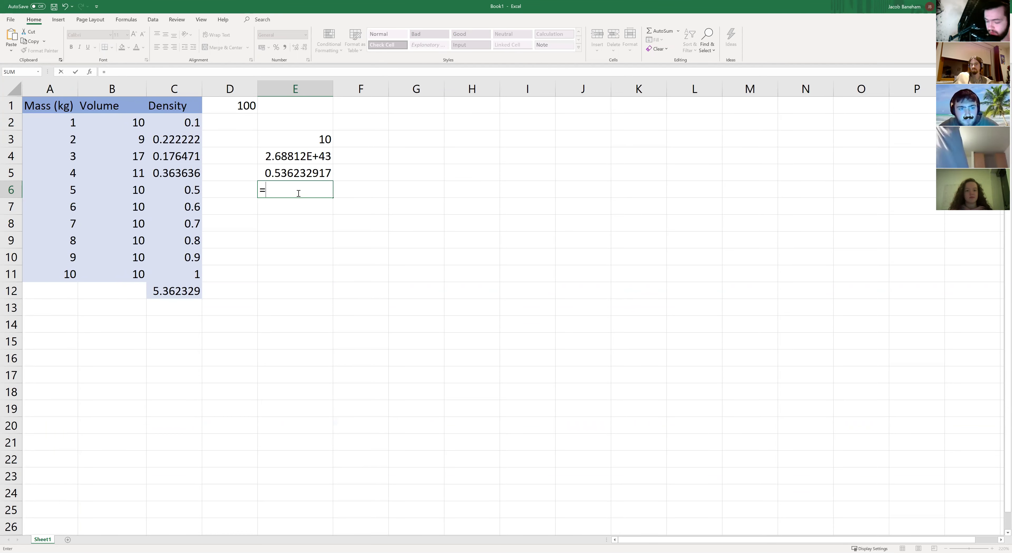
{"action": "type", "text": "COUNT"}
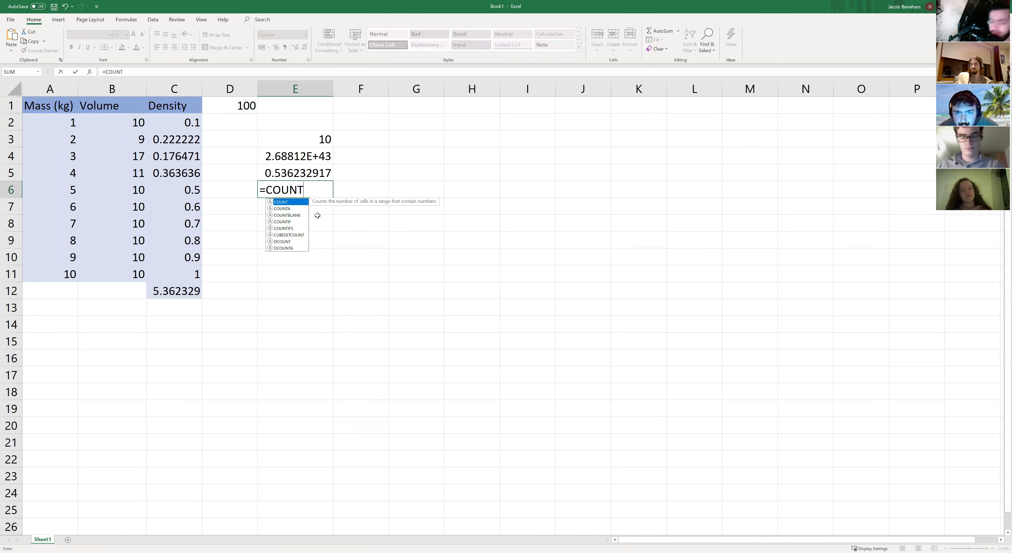
{"action": "type", "text": "("}
{"action": "left_click", "coordinate": [192, 124]}
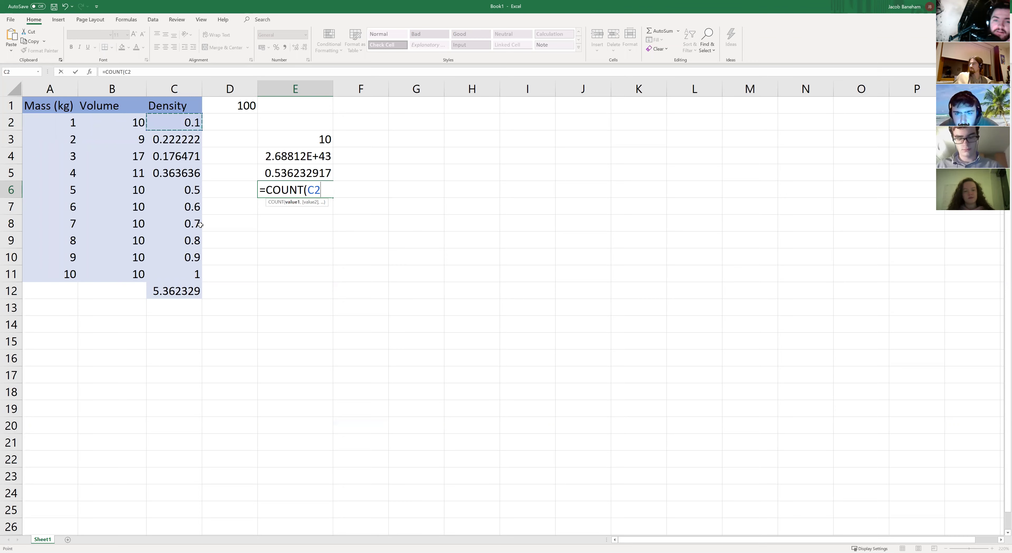
{"action": "left_click", "coordinate": [191, 270], "text": "shift"}
{"action": "type", "text": ")"}
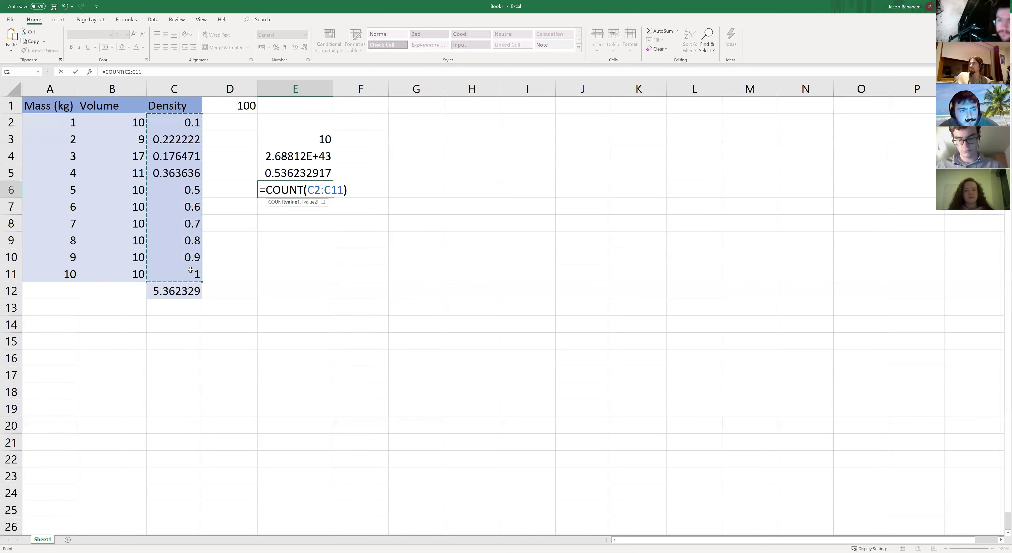
{"action": "key", "text": "Return"}
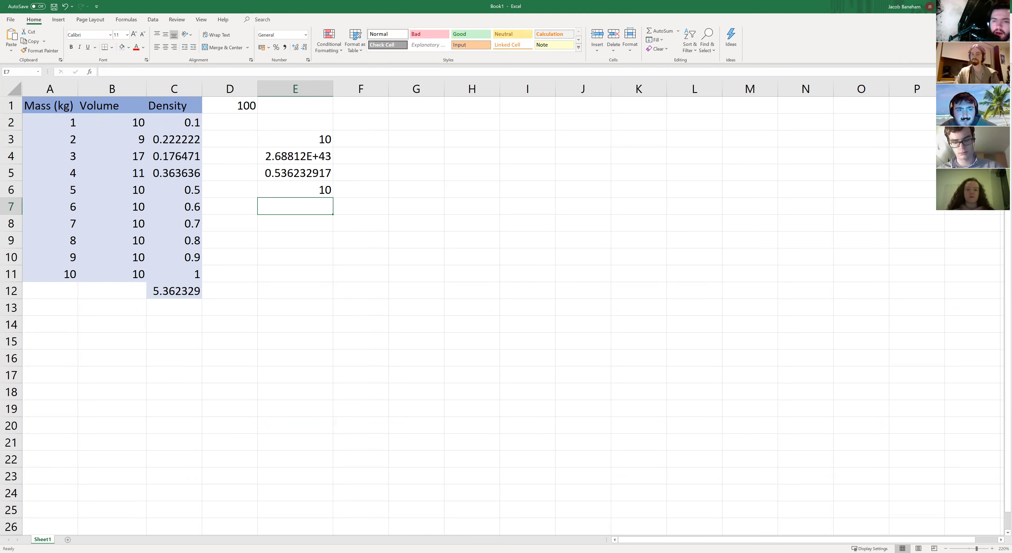
Step: Enter the power formula =D1^2 in cell E8 to square the value in D1
{"action": "left_click", "coordinate": [306, 227]}
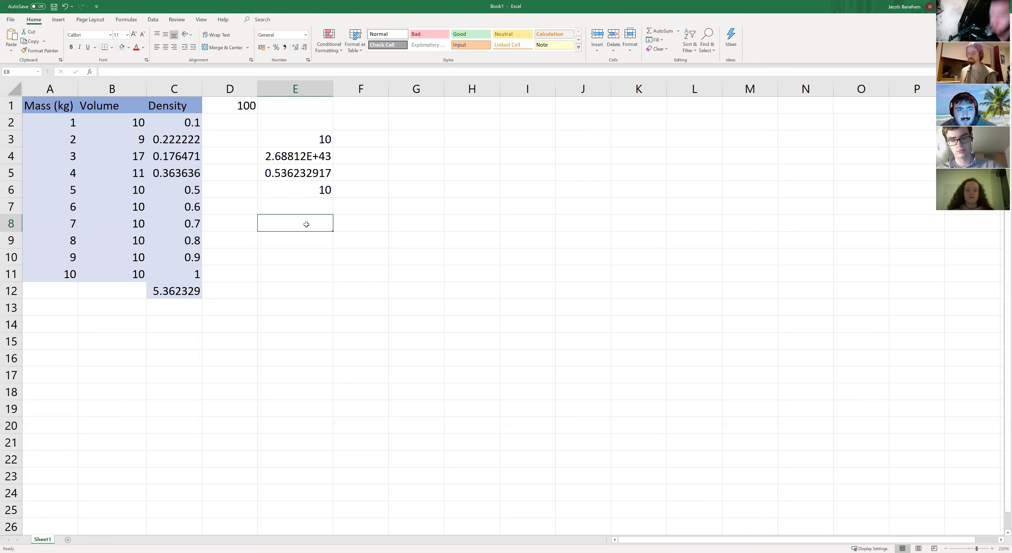
{"action": "type", "text": "="}
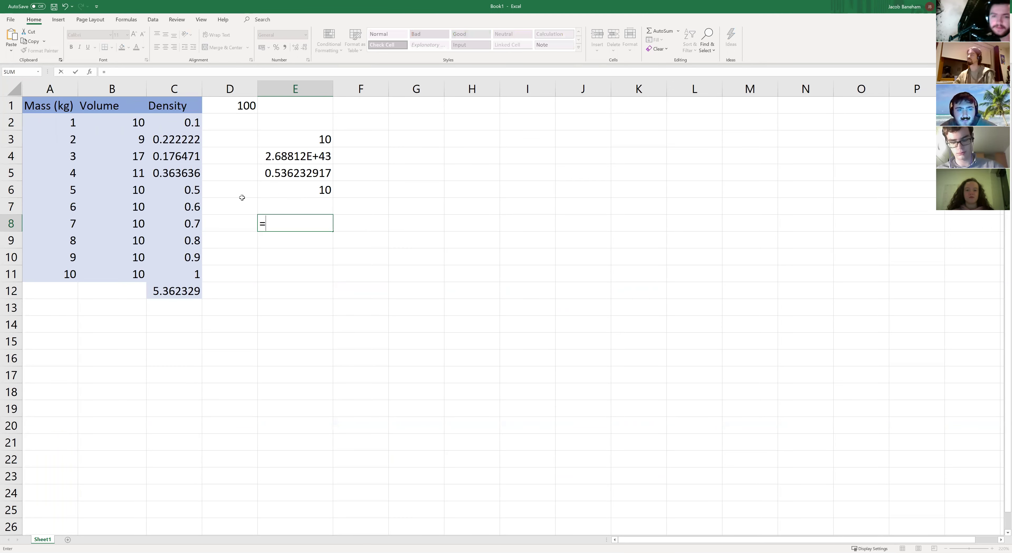
{"action": "left_click", "coordinate": [238, 102]}
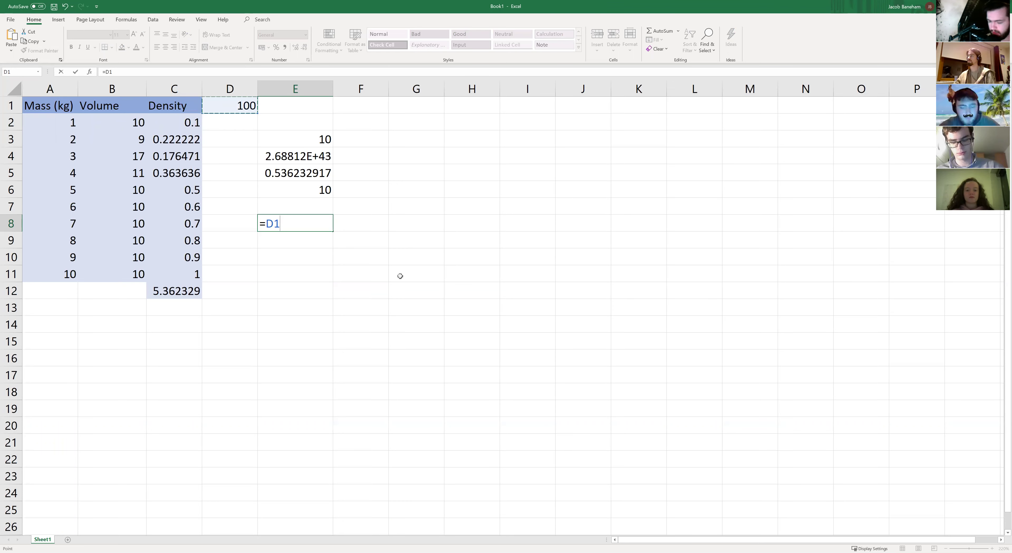
{"action": "type", "text": "^"}
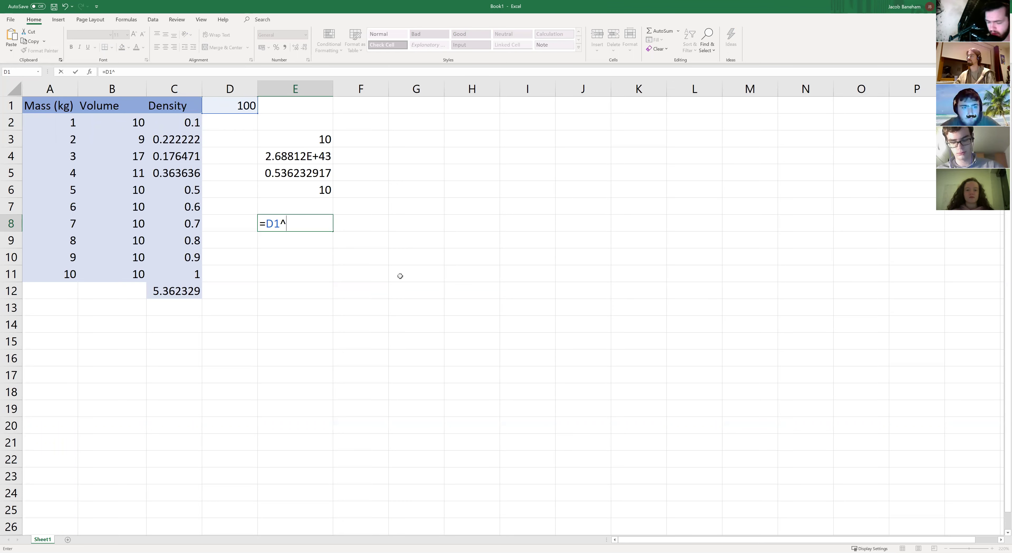
{"action": "type", "text": "2"}
{"action": "key", "text": "Return"}
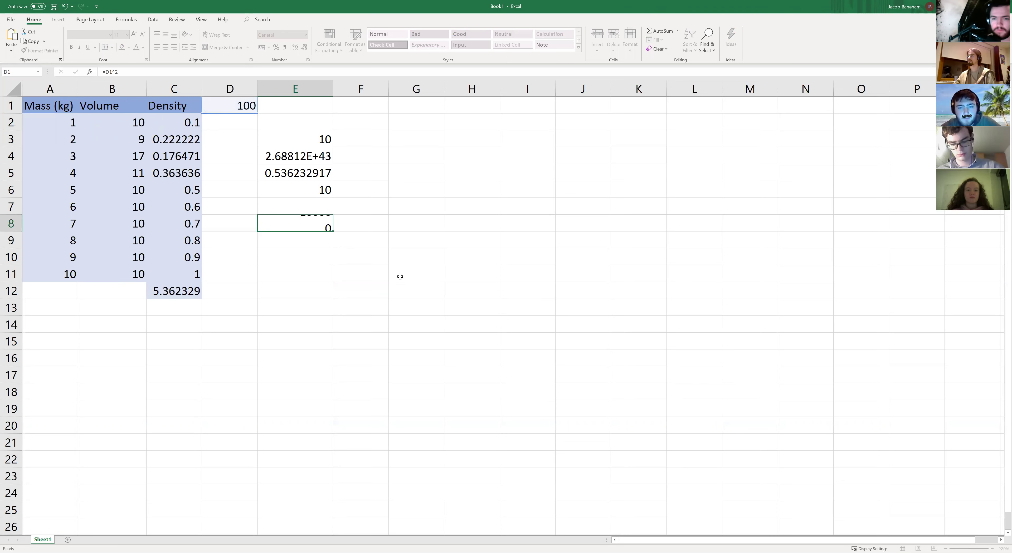
Step: Try an exponent of 10 in the power formula in E8, and set the exponent back to 2
{"action": "double_click", "coordinate": [314, 226]}
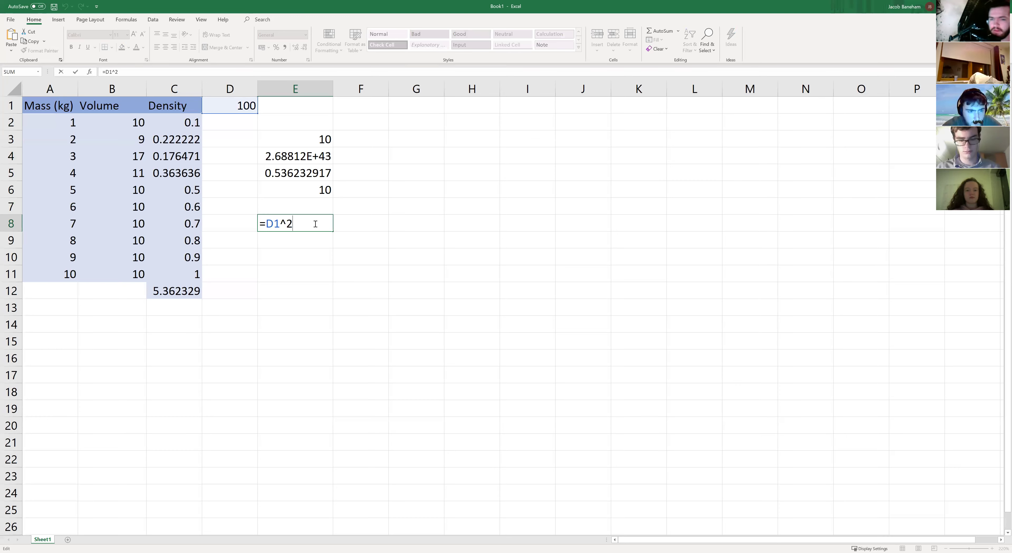
{"action": "key", "text": "BackSpace"}
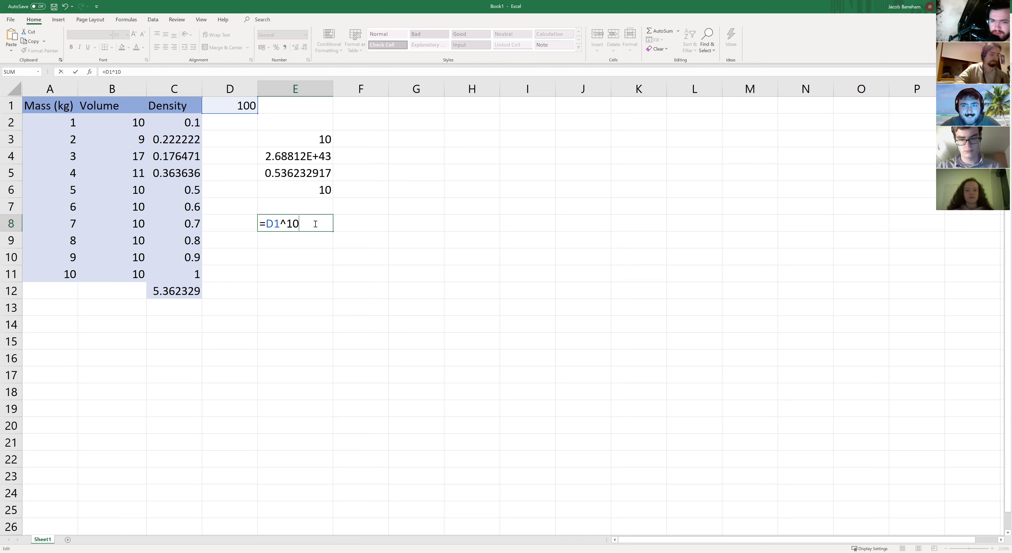
{"action": "key", "text": "Return"}
{"action": "double_click", "coordinate": [315, 224]}
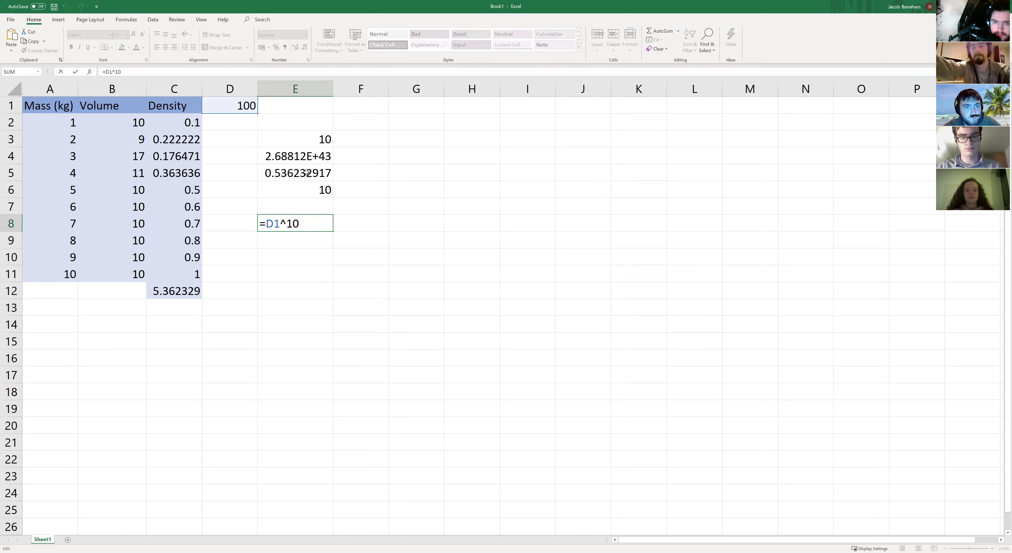
{"action": "key", "text": "BackSpace"}
{"action": "key", "text": "BackSpace"}
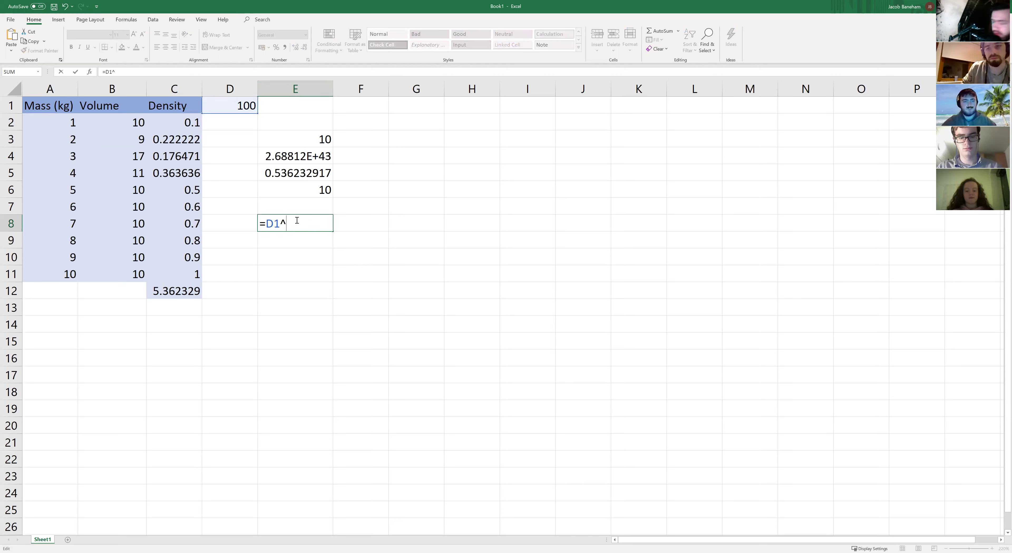
{"action": "type", "text": "2"}
{"action": "key", "text": "Return"}
Step: Enter 34 in cell D2 and use it as the exponent in E8, making the formula =D1^D2
{"action": "double_click", "coordinate": [237, 125]}
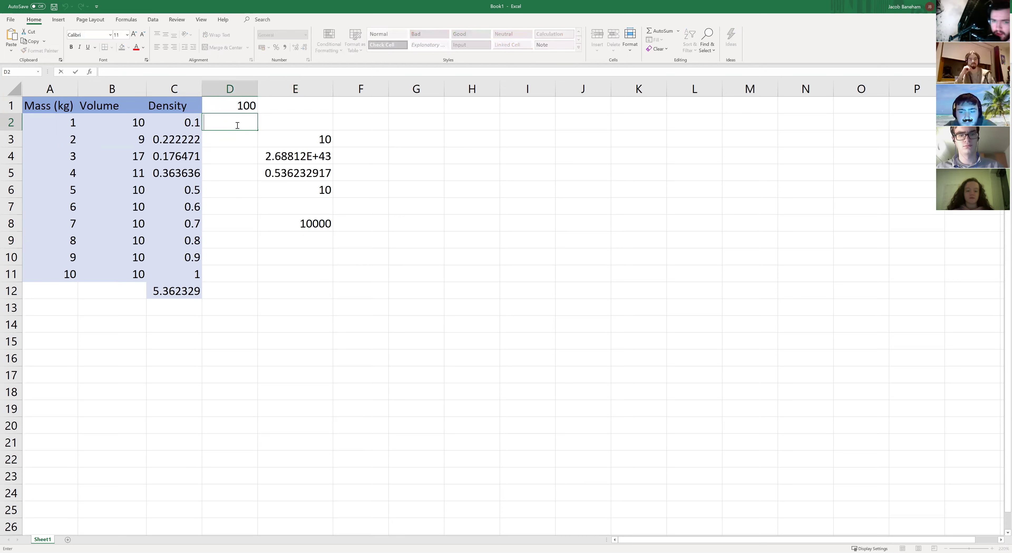
{"action": "type", "text": "34"}
{"action": "key", "text": "Return"}
{"action": "left_click", "coordinate": [308, 225]}
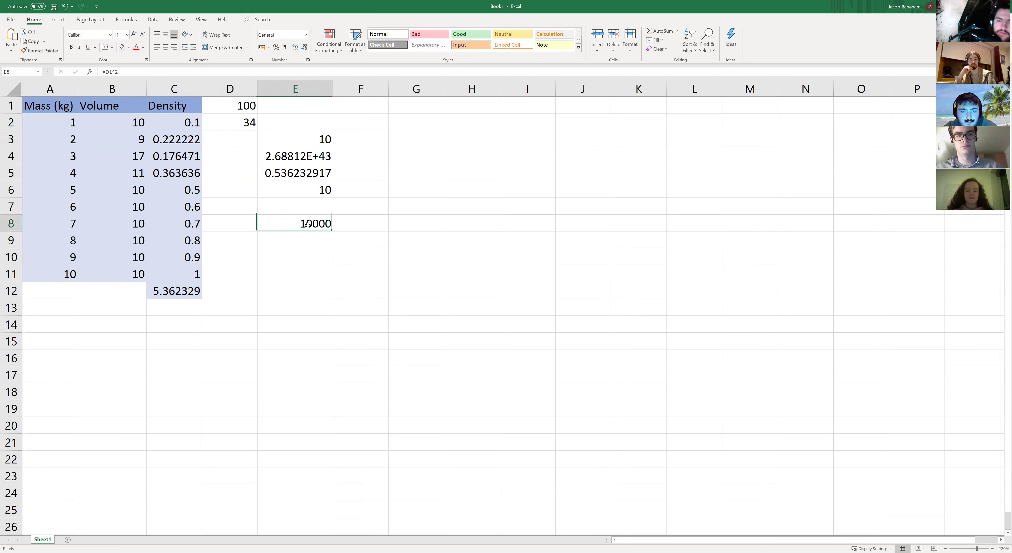
{"action": "double_click", "coordinate": [307, 225]}
{"action": "key", "text": "BackSpace"}
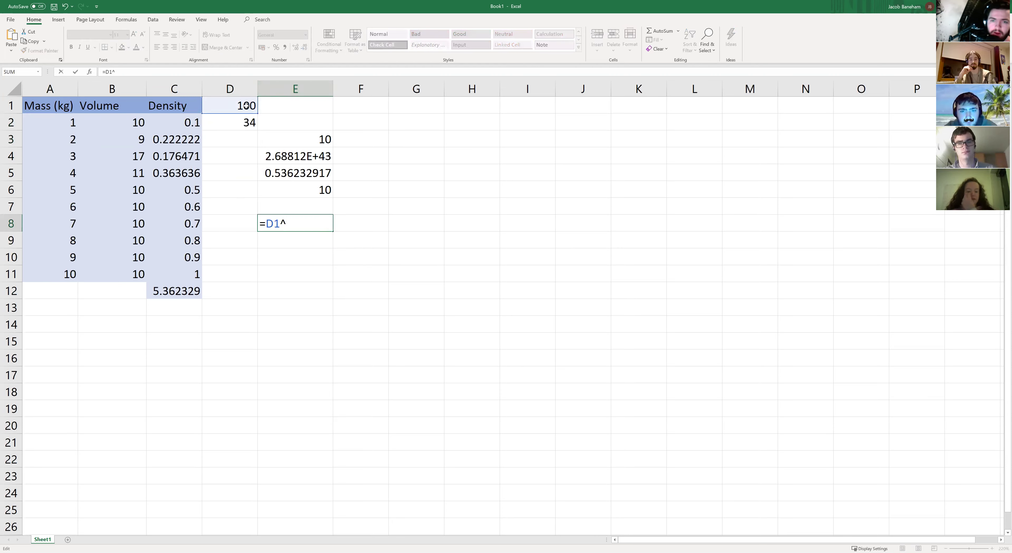
{"action": "left_click", "coordinate": [247, 122]}
{"action": "key", "text": "Return"}
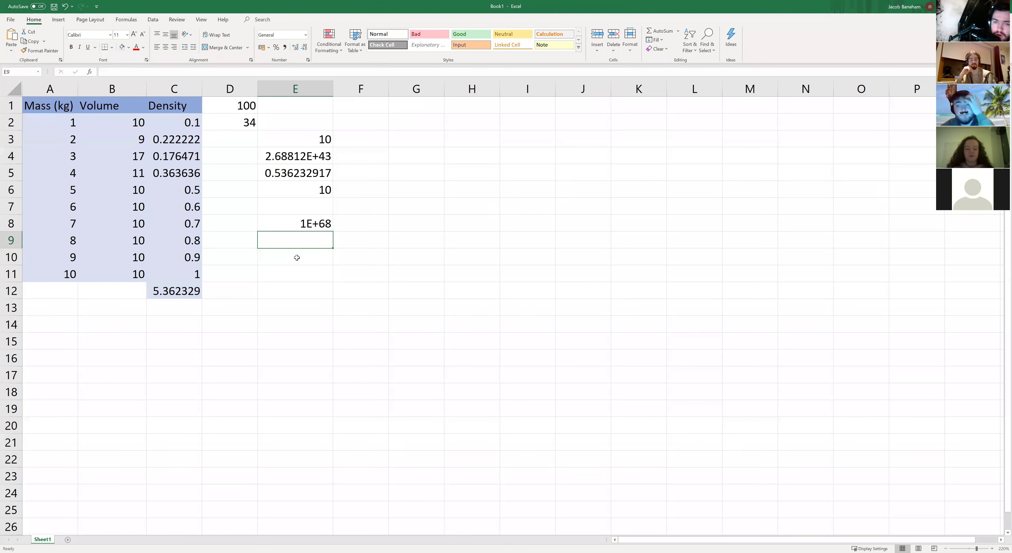
Step: Enter the multiplication formula =D1*10 in cell E10
{"action": "key", "text": "Down"}
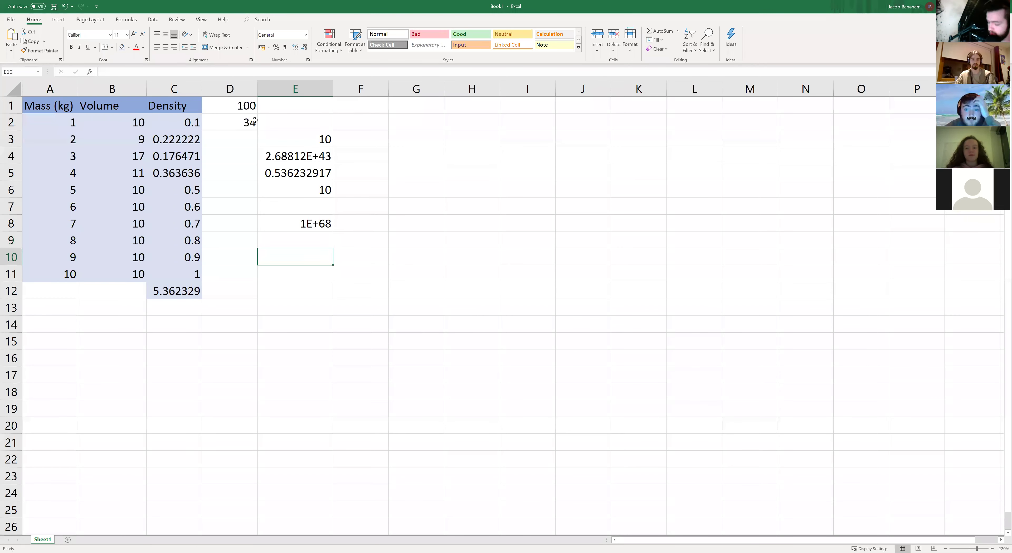
{"action": "type", "text": "=100"}
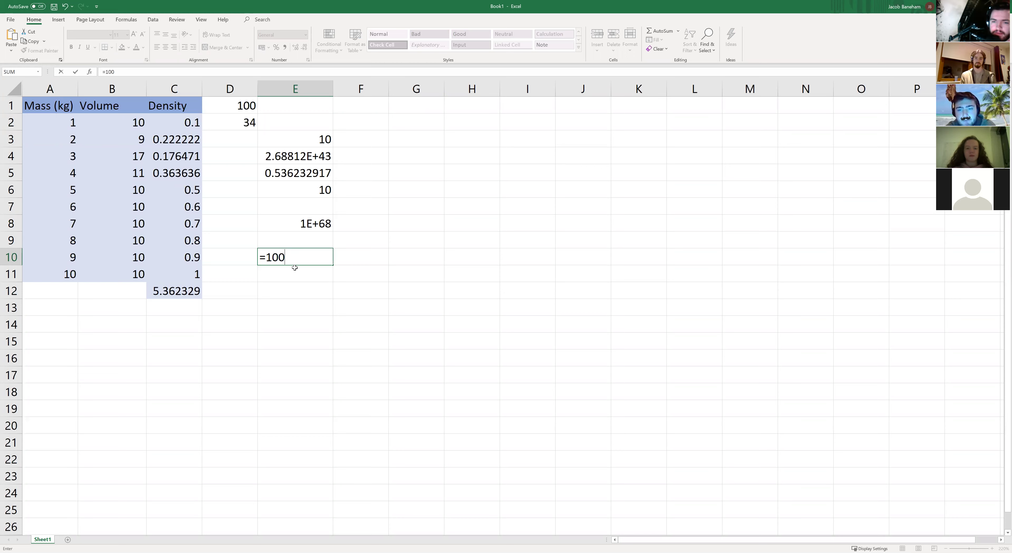
{"action": "key", "text": "BackSpace"}
{"action": "key", "text": "BackSpace"}
{"action": "key", "text": "BackSpace"}
{"action": "left_click", "coordinate": [237, 108]}
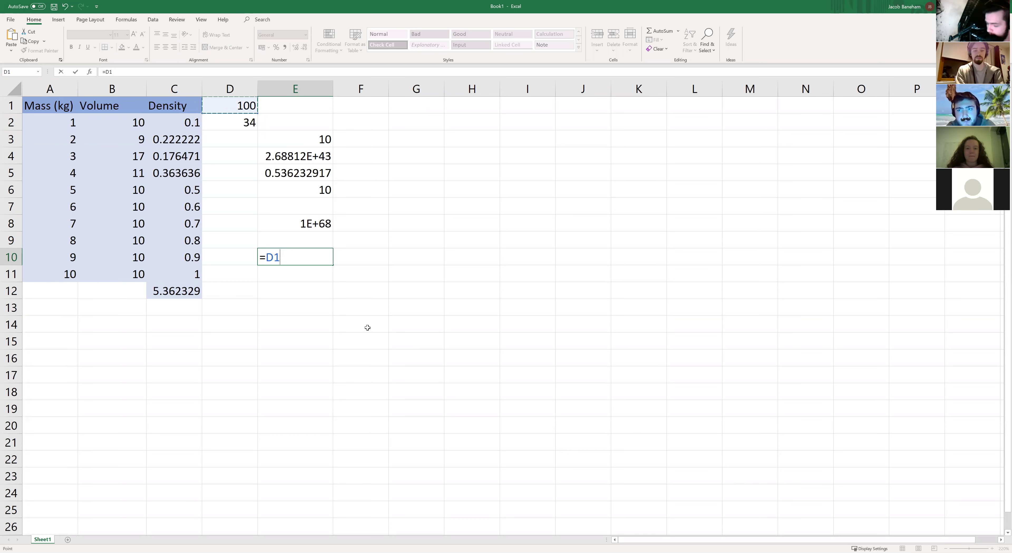
{"action": "type", "text": "*"}
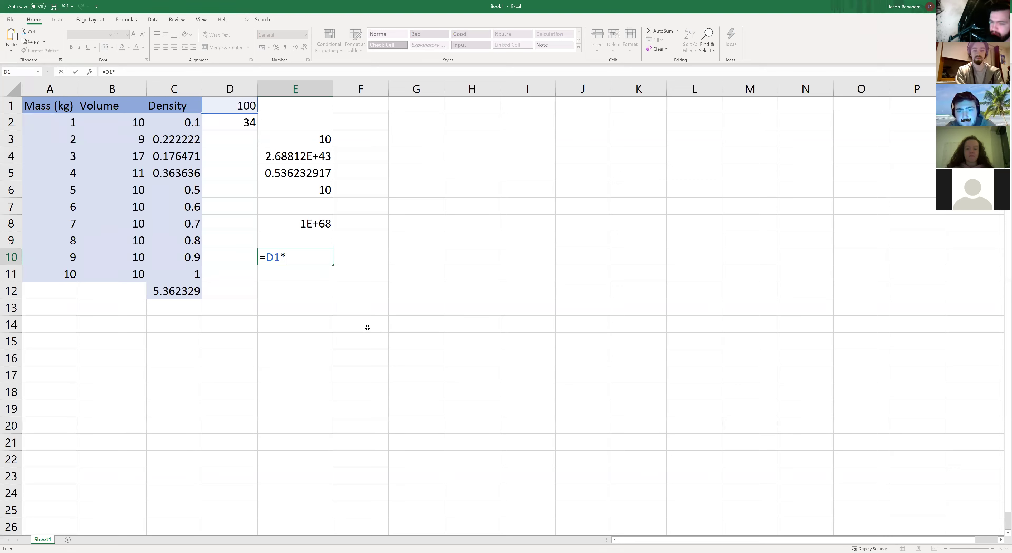
{"action": "type", "text": "10"}
{"action": "key", "text": "Return"}
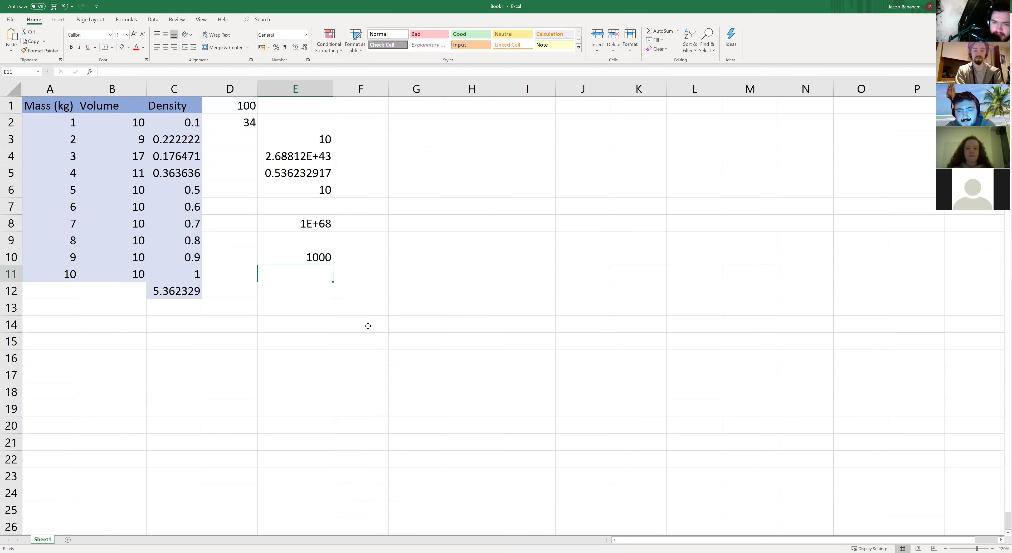
Step: Enter the division formula =D1/10 in cell E11
{"action": "type", "text": "="}
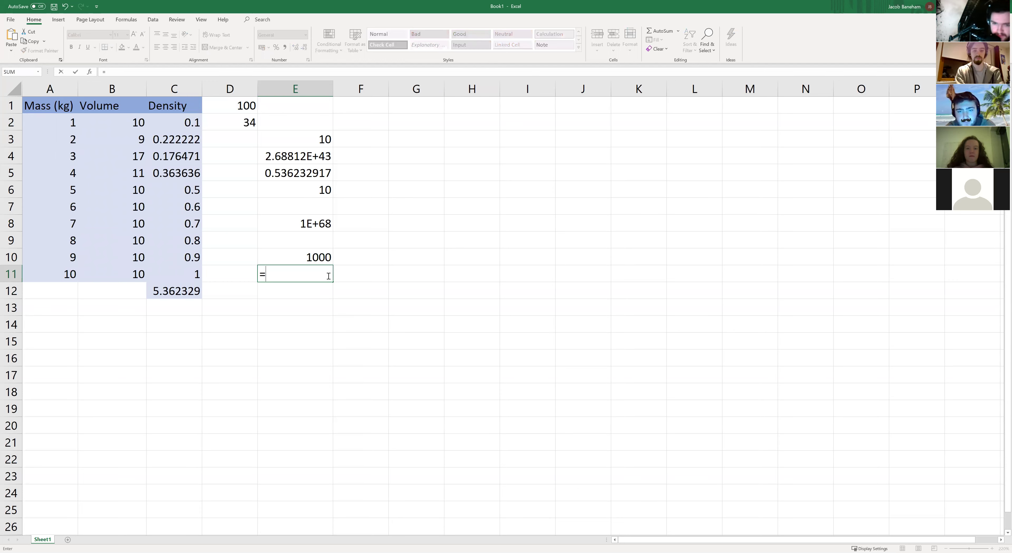
{"action": "left_click", "coordinate": [238, 108]}
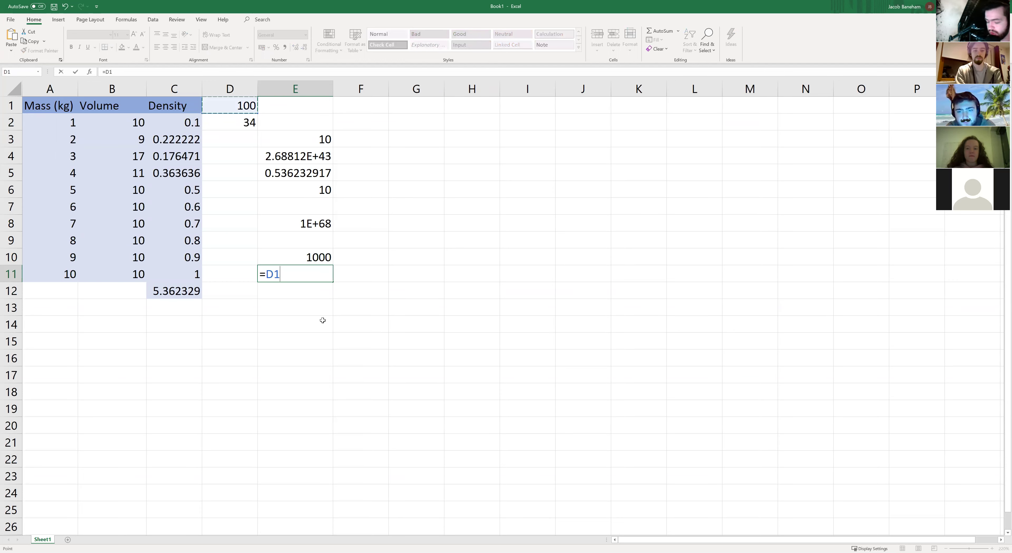
{"action": "type", "text": "/10"}
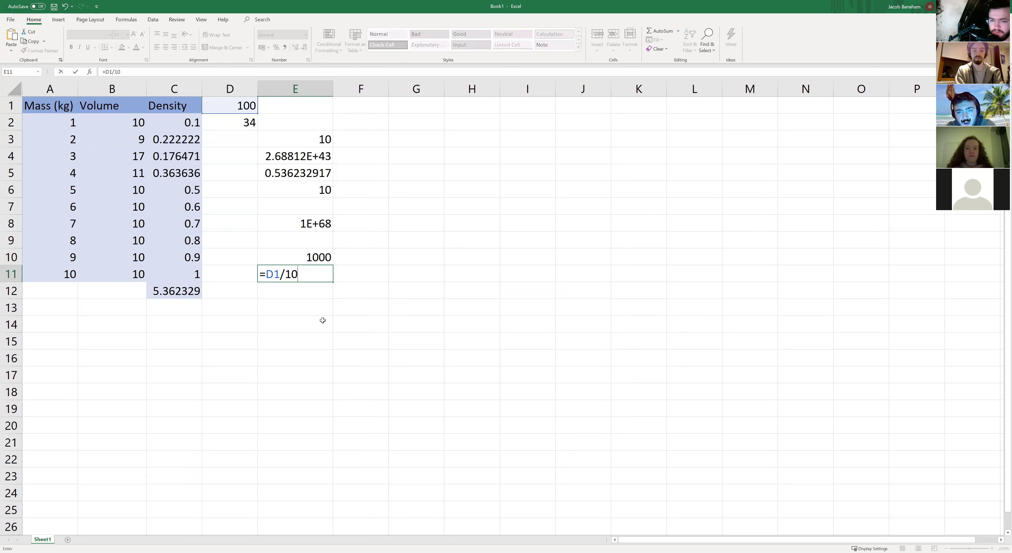
{"action": "key", "text": "Return"}
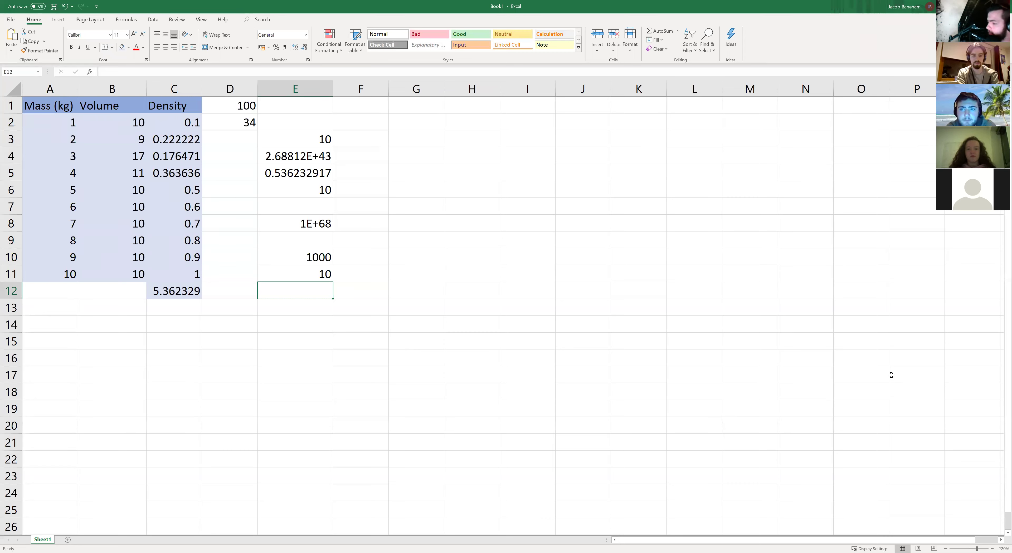
Step: Inspect the power formula in E8 and the COUNT formula in E6, keeping both as they are
{"action": "left_click", "coordinate": [312, 222]}
{"action": "double_click", "coordinate": [313, 223]}
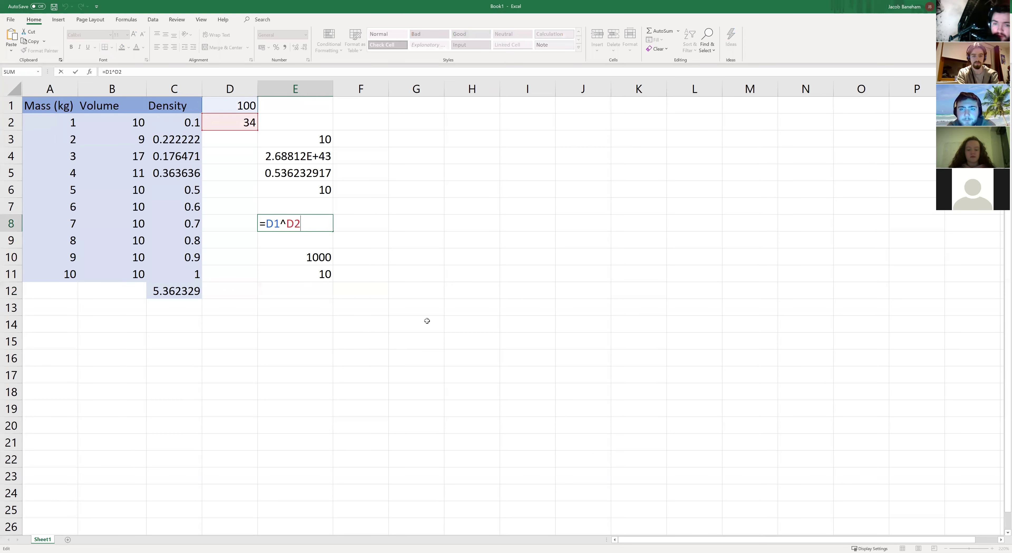
{"action": "key", "text": "Left"}
{"action": "key", "text": "Left"}
{"action": "left_click", "coordinate": [316, 242]}
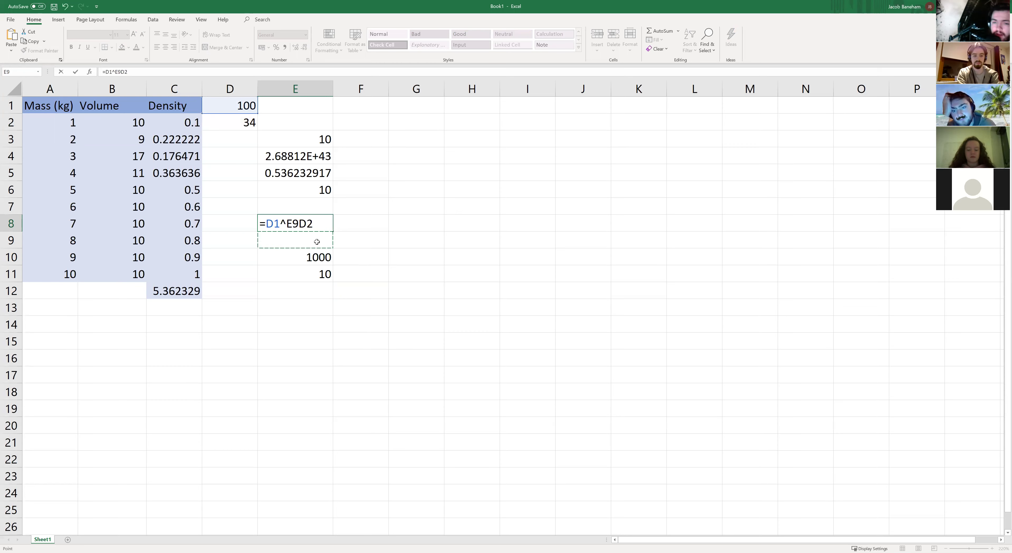
{"action": "key", "text": "Escape"}
{"action": "left_click", "coordinate": [316, 241]}
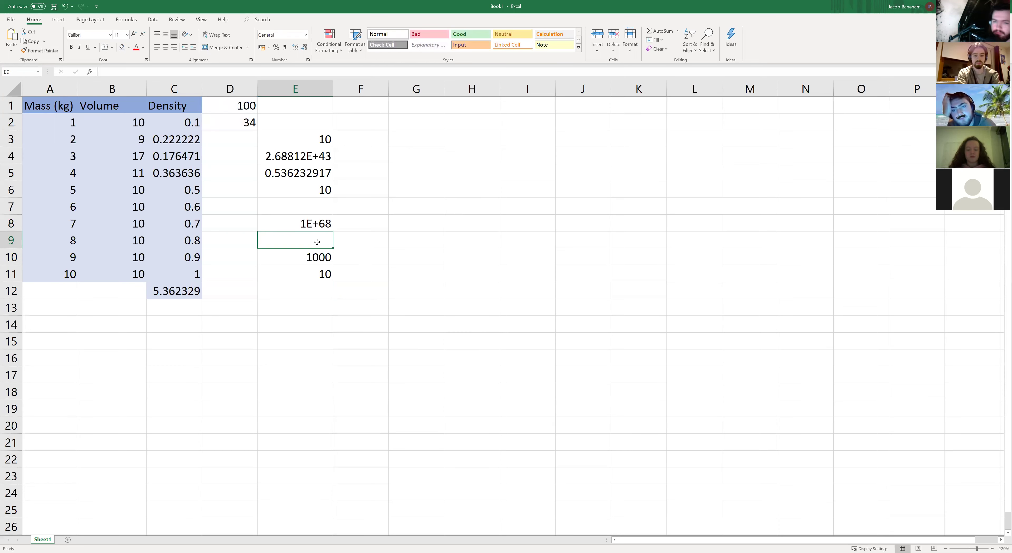
{"action": "left_click", "coordinate": [309, 188]}
{"action": "double_click", "coordinate": [309, 188]}
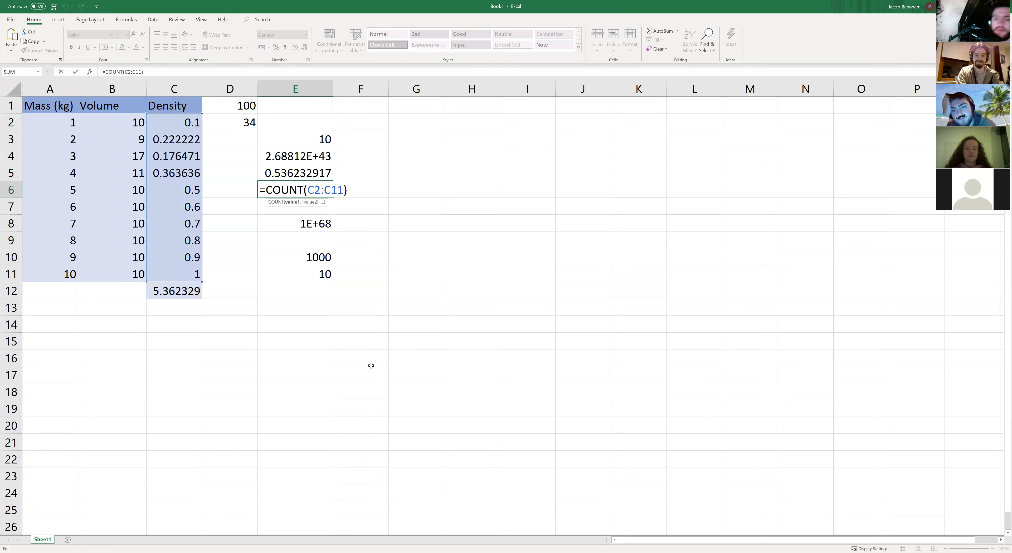
{"action": "left_click", "coordinate": [303, 310]}
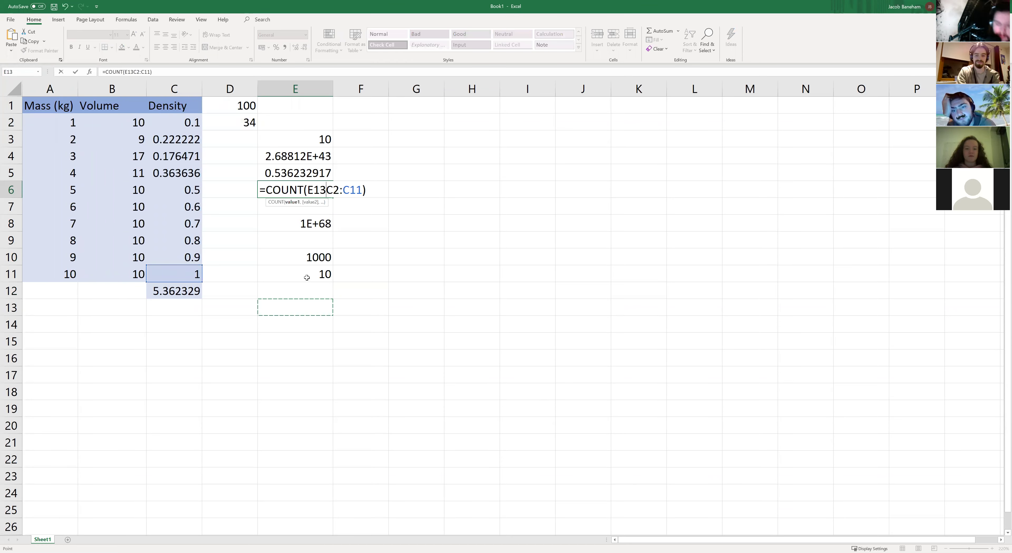
{"action": "key", "text": "ctrl+z"}
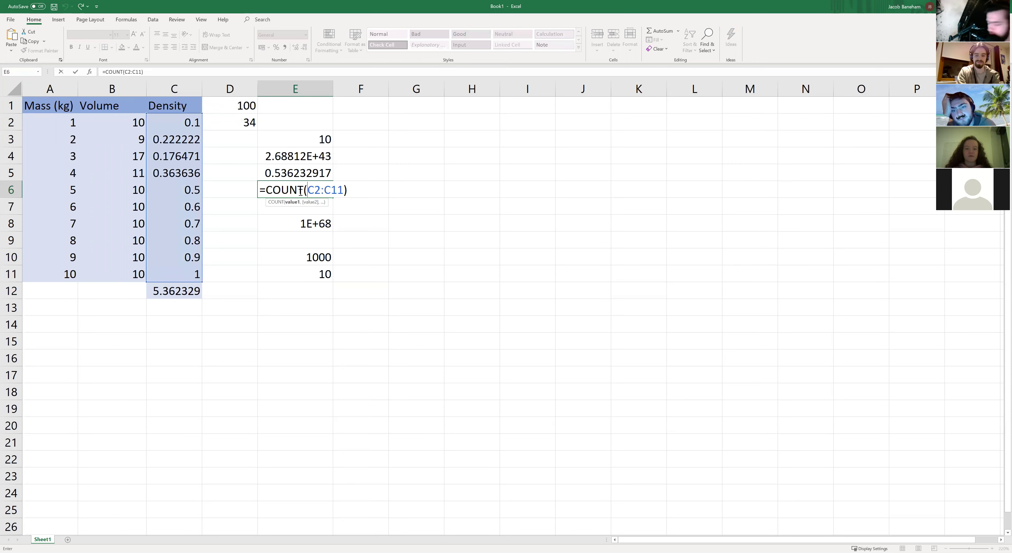
{"action": "key", "text": "Return"}
Step: Enter the words dcu, engineering and soc in cells E13, E14 and E15
{"action": "left_click", "coordinate": [308, 305]}
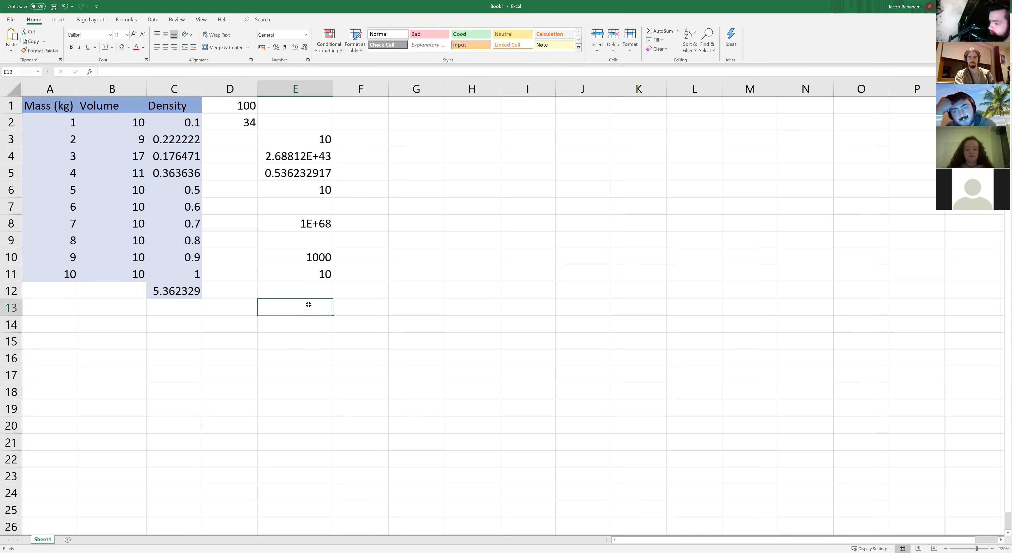
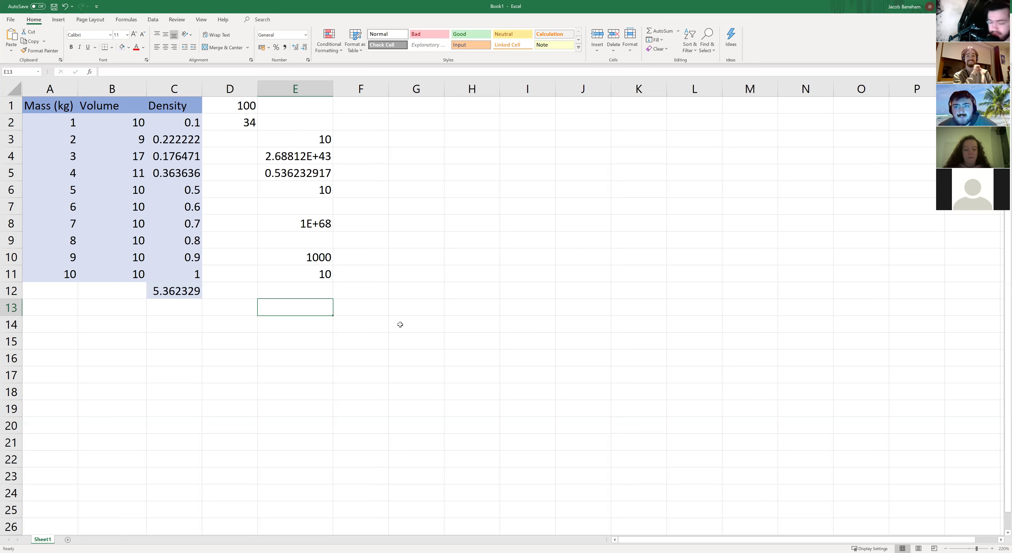
{"action": "type", "text": "dcu"}
{"action": "left_click", "coordinate": [329, 328]}
{"action": "type", "text": "engi"}
{"action": "type", "text": "nee"}
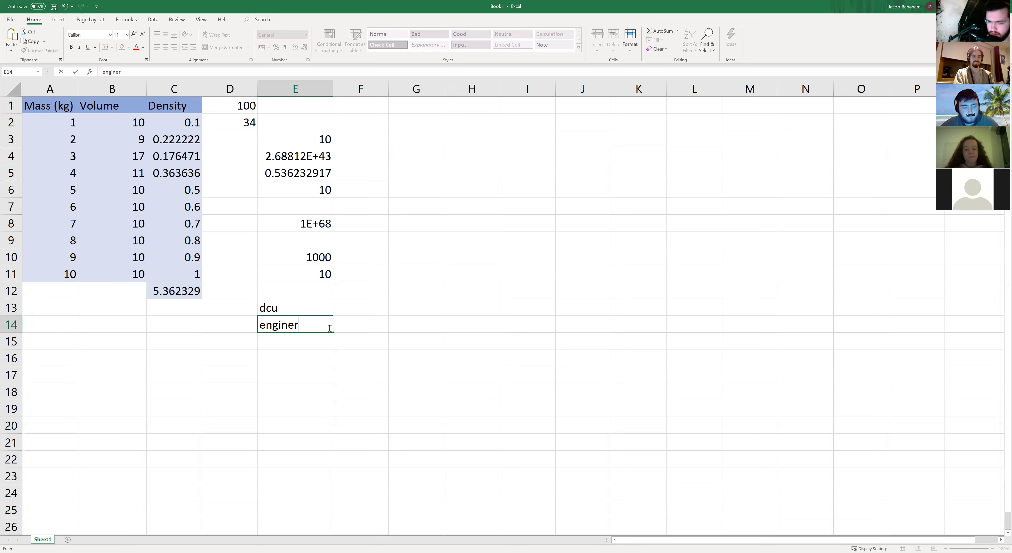
{"action": "type", "text": "ring"}
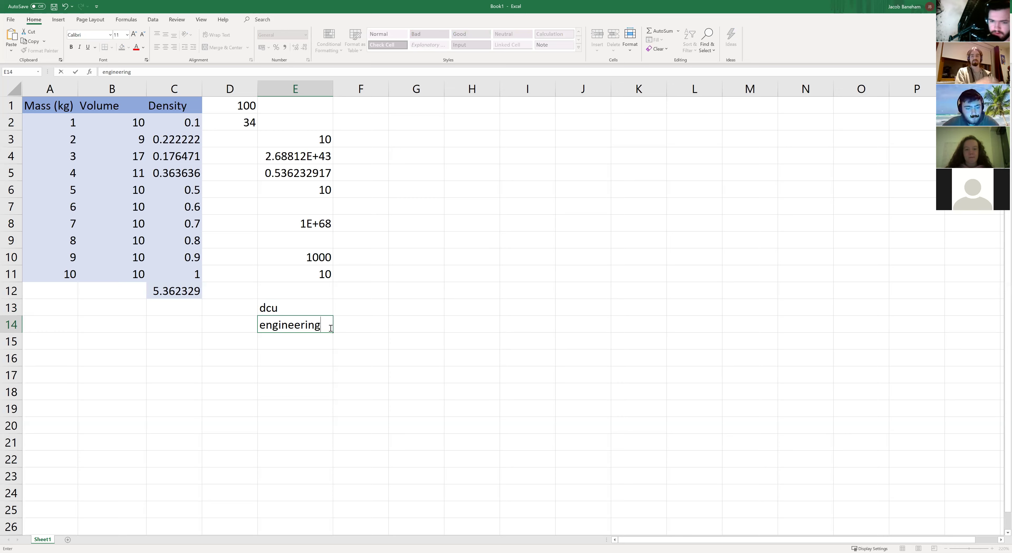
{"action": "left_click", "coordinate": [327, 343]}
{"action": "type", "text": "soc"}
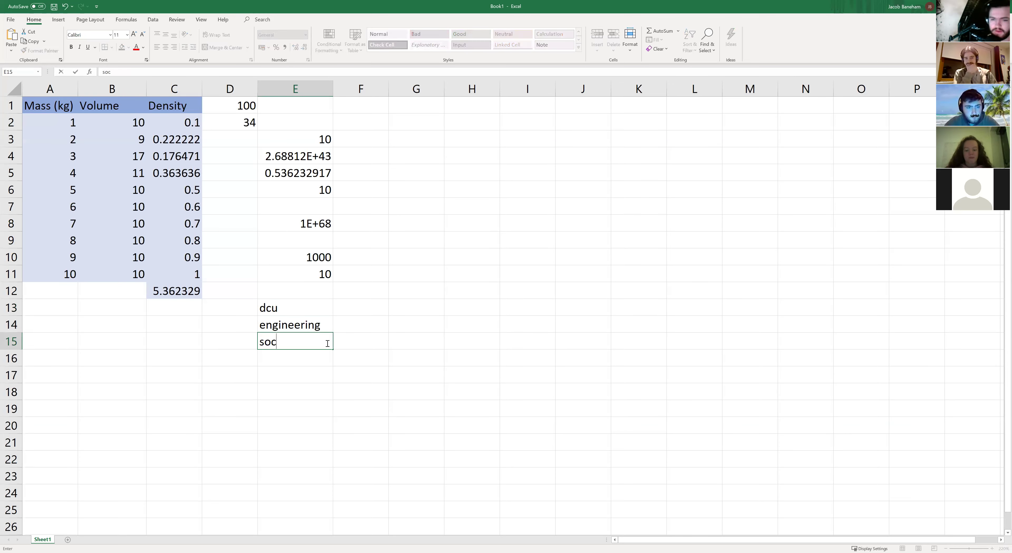
Step: Enter the formula =CONCAT(E13:E15) in cell G13 to join the three words
{"action": "left_click", "coordinate": [424, 309]}
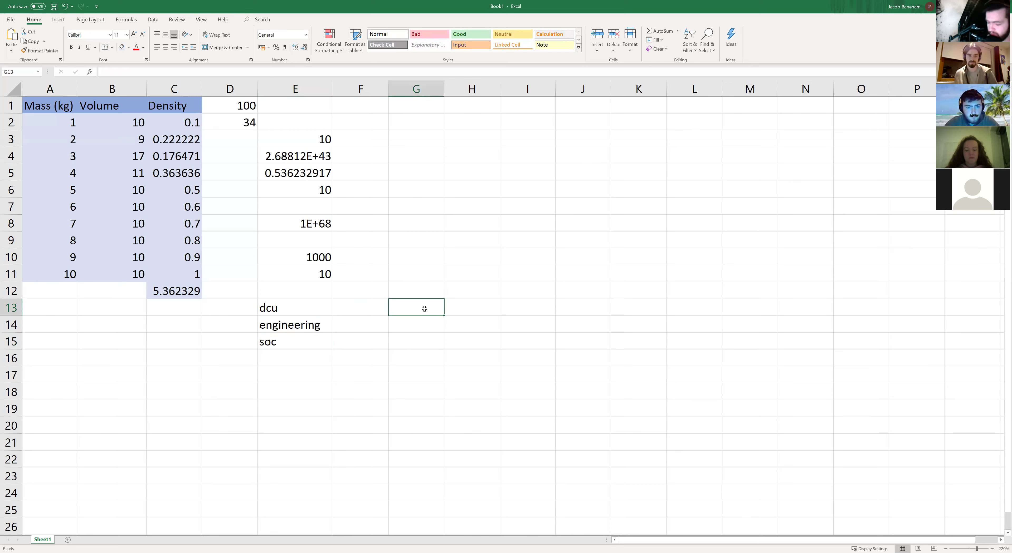
{"action": "type", "text": "="}
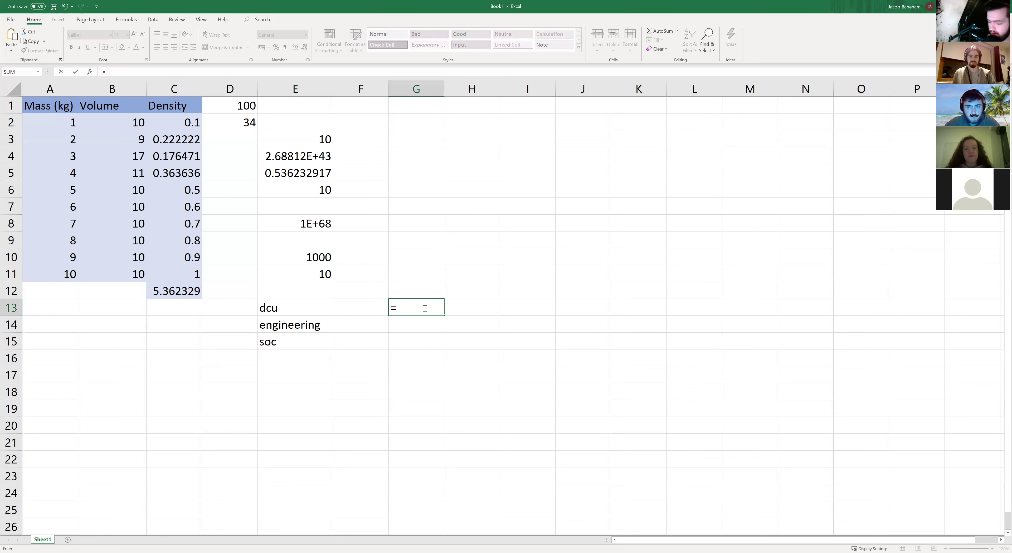
{"action": "type", "text": "CONCAT("}
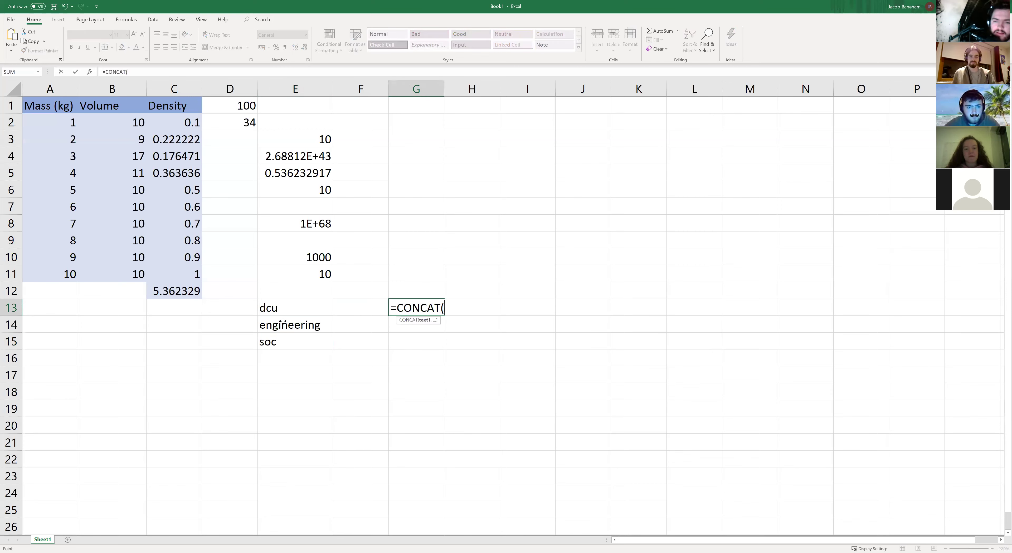
{"action": "left_click_drag", "start_coordinate": [280, 309], "coordinate": [286, 344]}
{"action": "key", "text": "Return"}
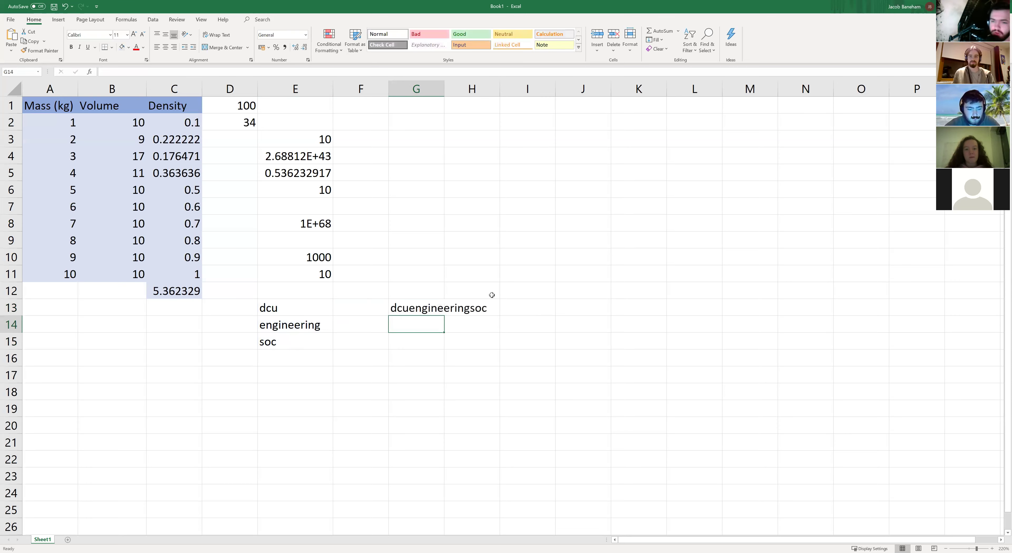
Step: Examine the CONCAT formula in G13 and the range of cells it references
{"action": "left_click", "coordinate": [434, 312]}
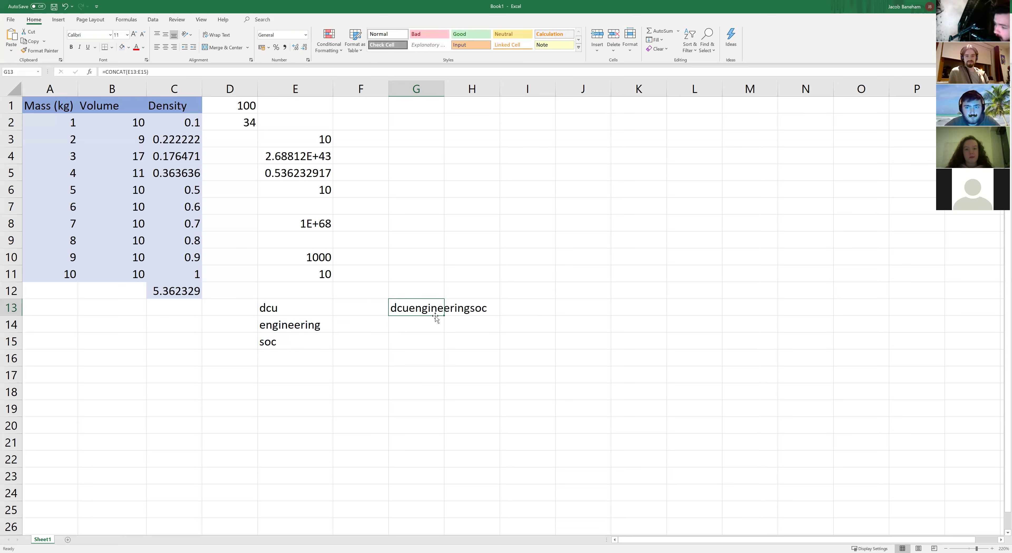
{"action": "left_click", "coordinate": [433, 323]}
{"action": "left_click", "coordinate": [399, 309]}
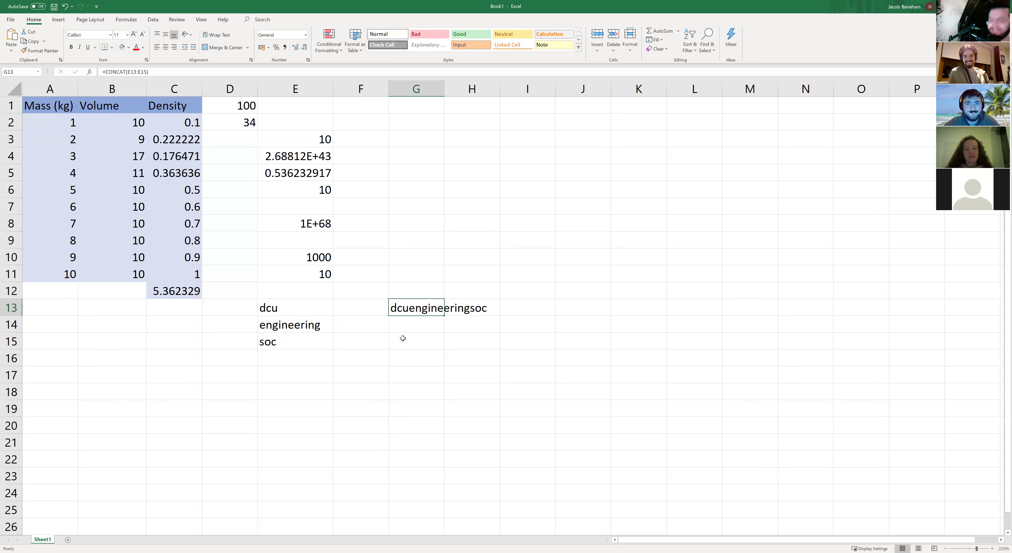
{"action": "double_click", "coordinate": [401, 310]}
{"action": "key", "text": "Return"}
{"action": "left_click", "coordinate": [417, 310]}
{"action": "double_click", "coordinate": [415, 307]}
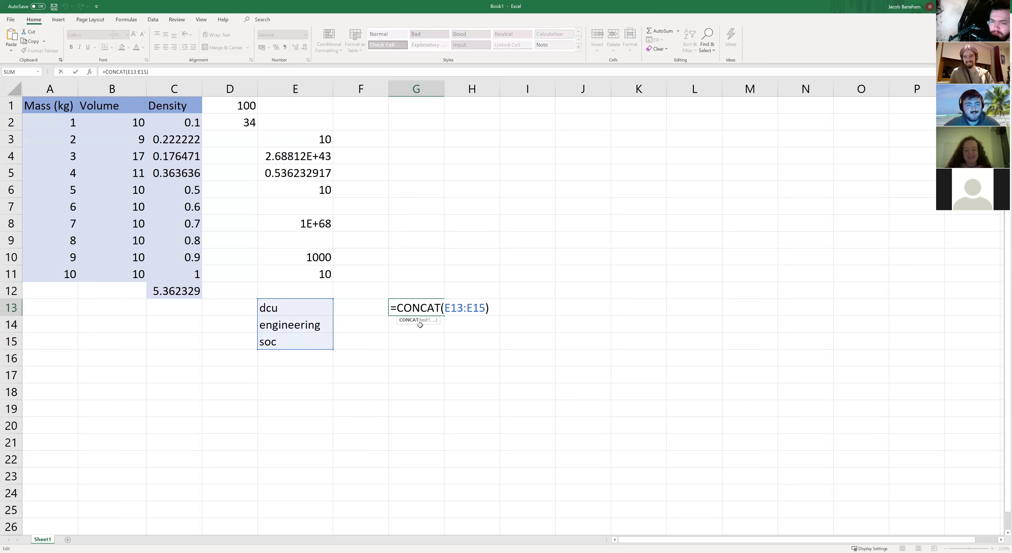
{"action": "left_click", "coordinate": [432, 352]}
{"action": "left_click", "coordinate": [404, 305]}
{"action": "left_click", "coordinate": [404, 290]}
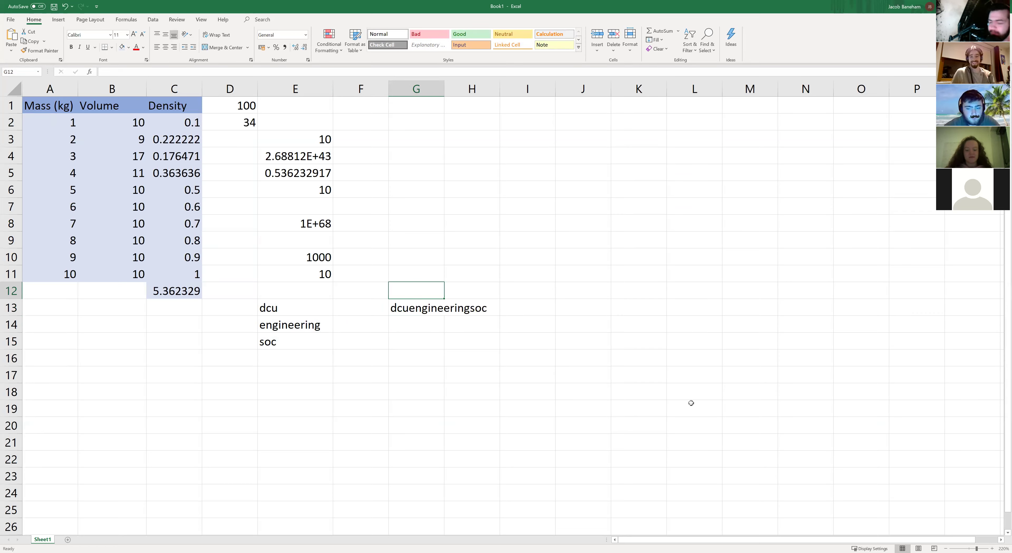
{"action": "left_click", "coordinate": [462, 161]}
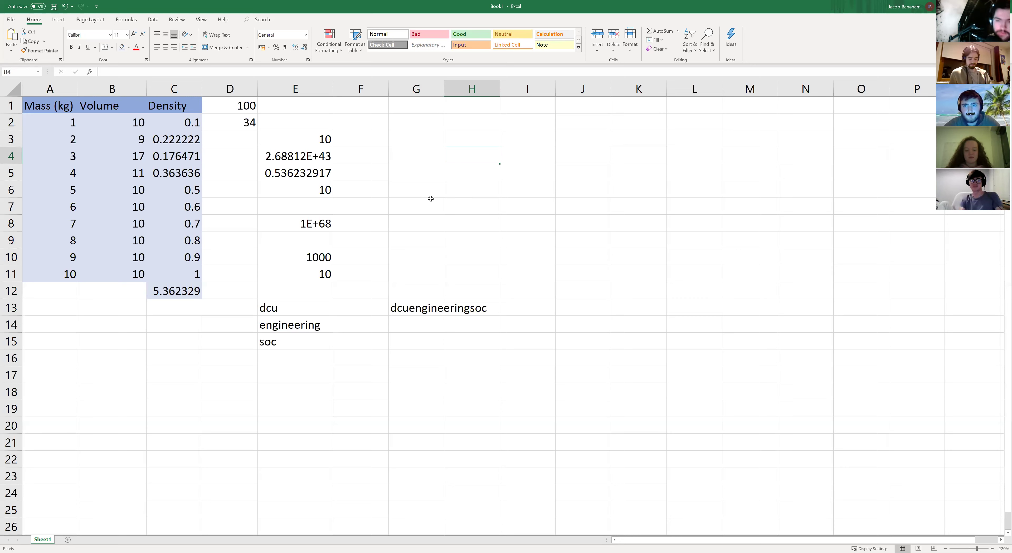
{"action": "double_click", "coordinate": [479, 143]}
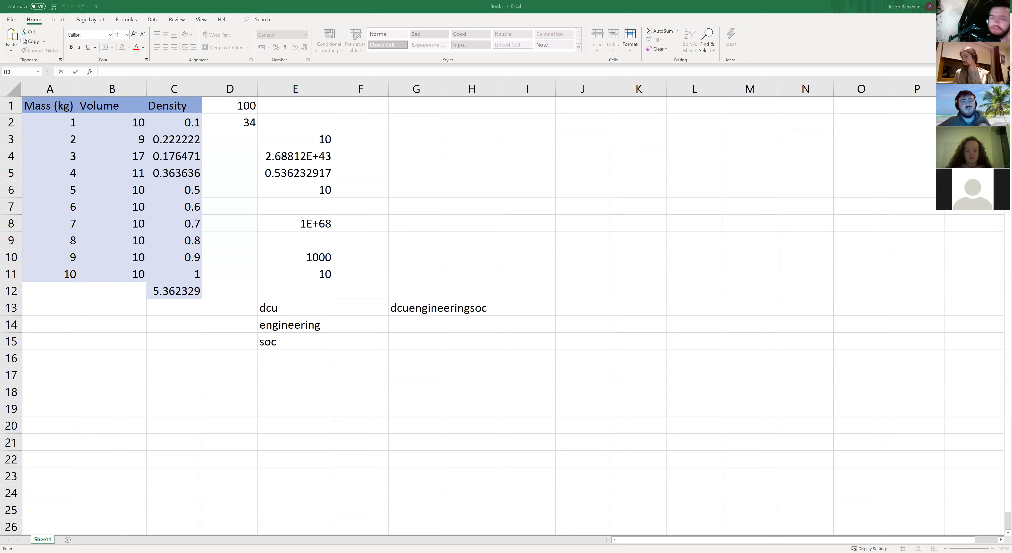
{"action": "key", "text": "Escape"}
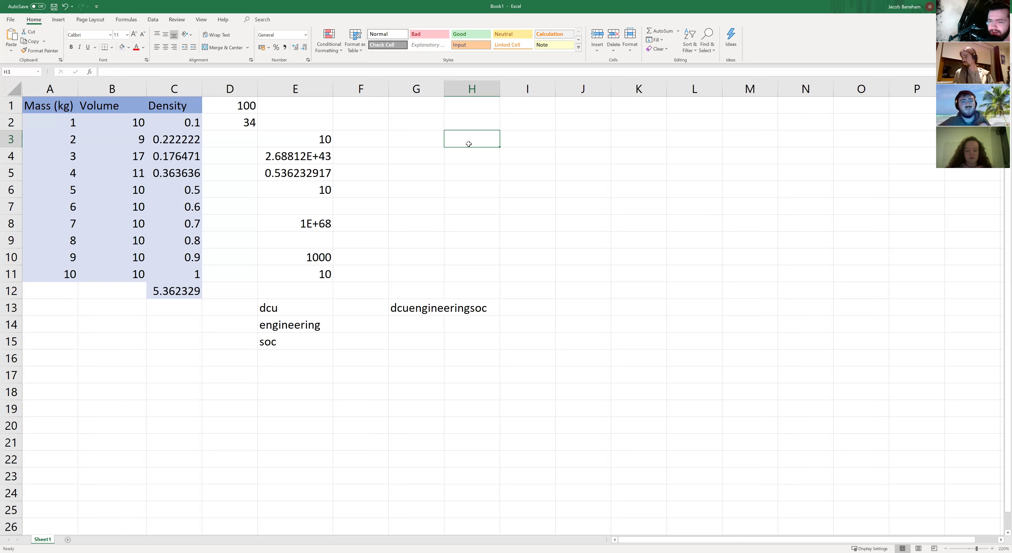
{"action": "left_click", "coordinate": [472, 181]}
Step: Start a CONVERT formula in cell H3 with cell D1 as the number to convert
{"action": "left_click", "coordinate": [477, 146]}
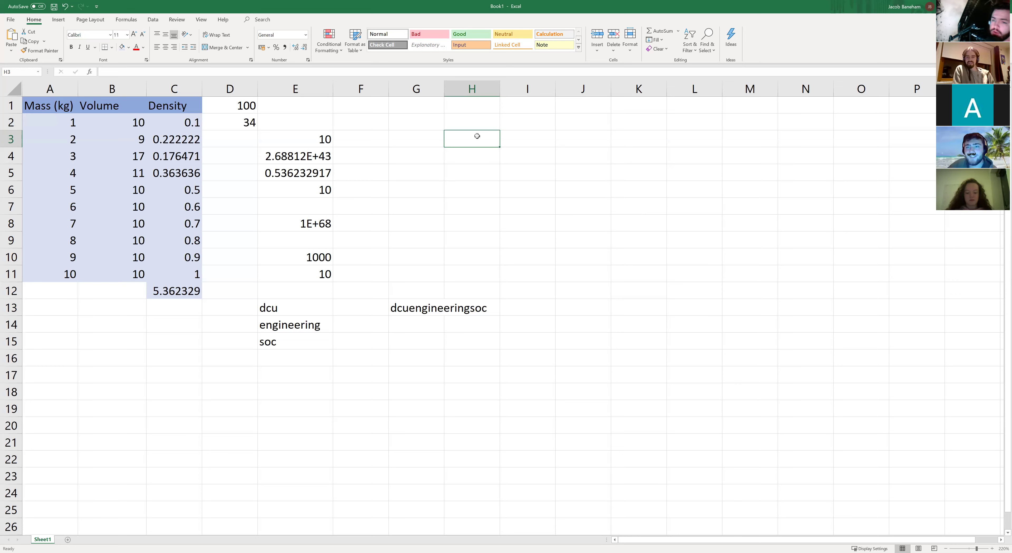
{"action": "type", "text": "="}
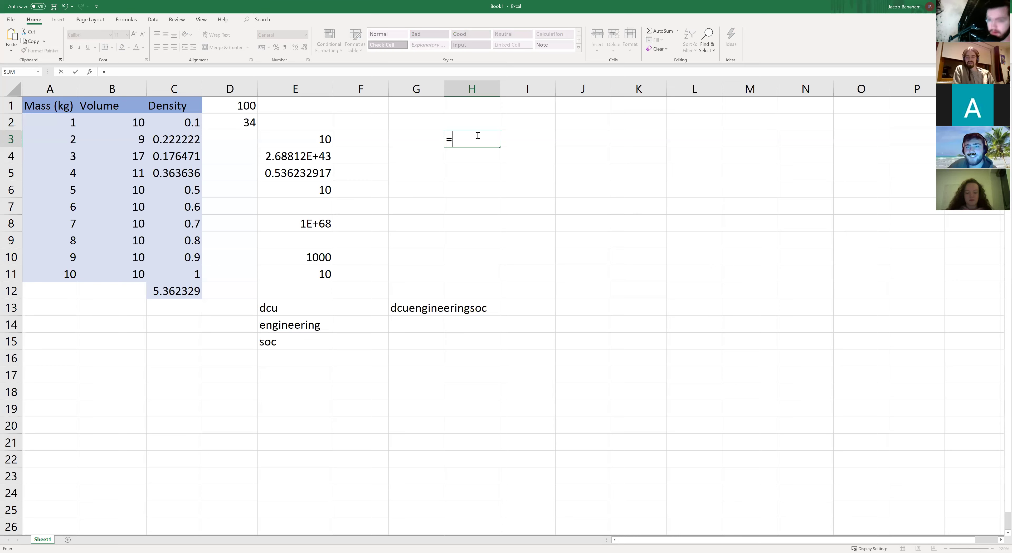
{"action": "type", "text": "CONvert("}
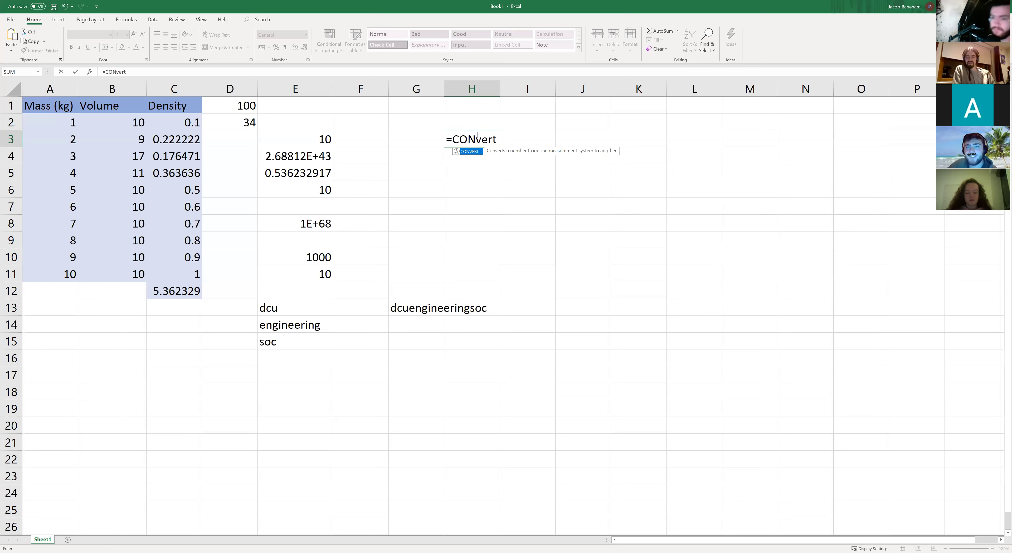
{"action": "left_click", "coordinate": [496, 139]}
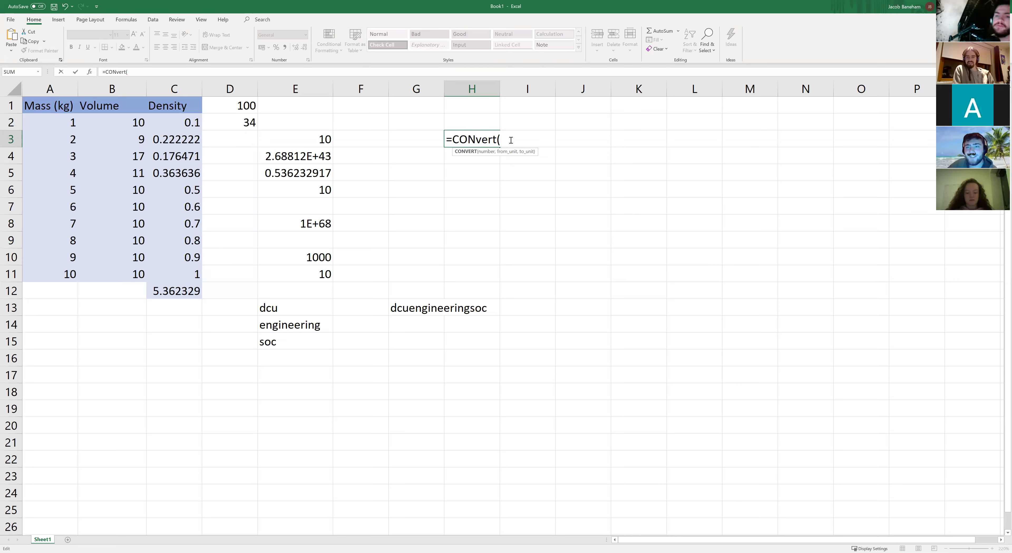
{"action": "key", "text": "End"}
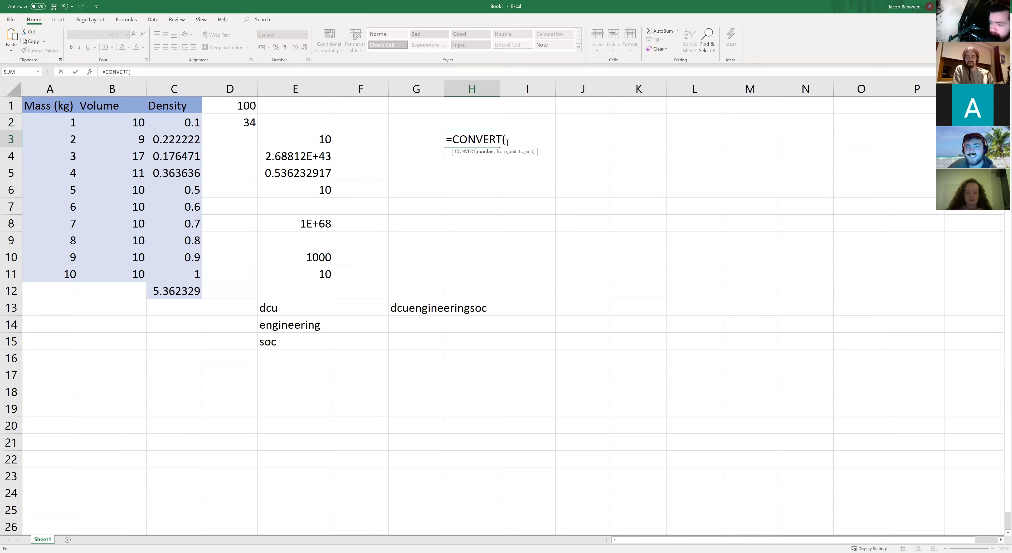
{"action": "left_click", "coordinate": [251, 106]}
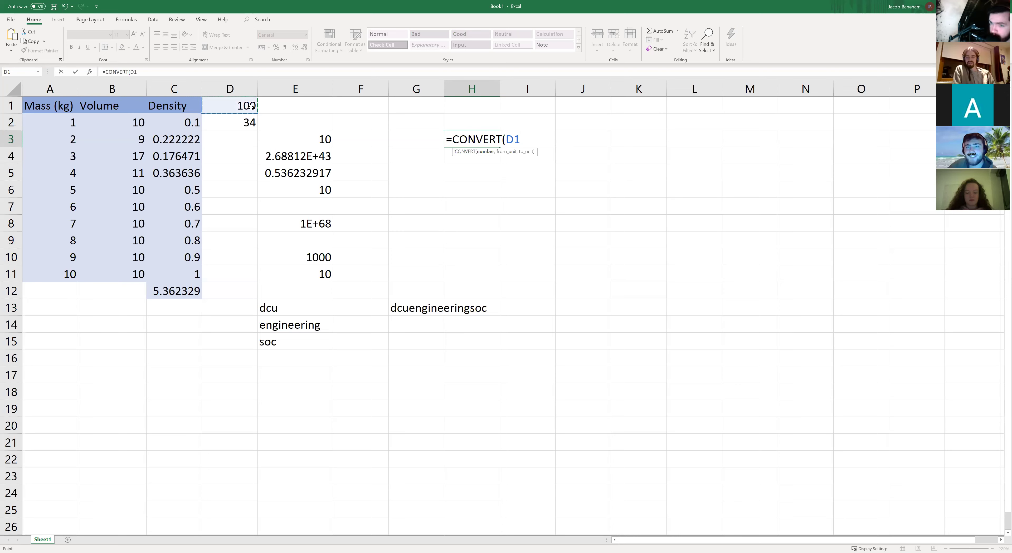
{"action": "type", "text": ","}
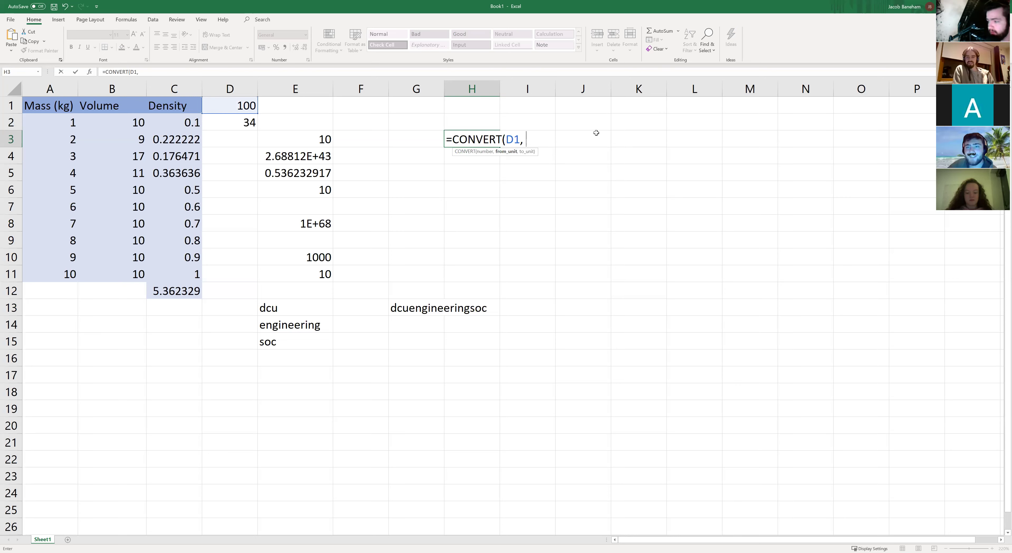
Step: Find Degree Celsius among the available units and select it as the from_unit of the CONVERT formula in H3
{"action": "type", "text": "\""}
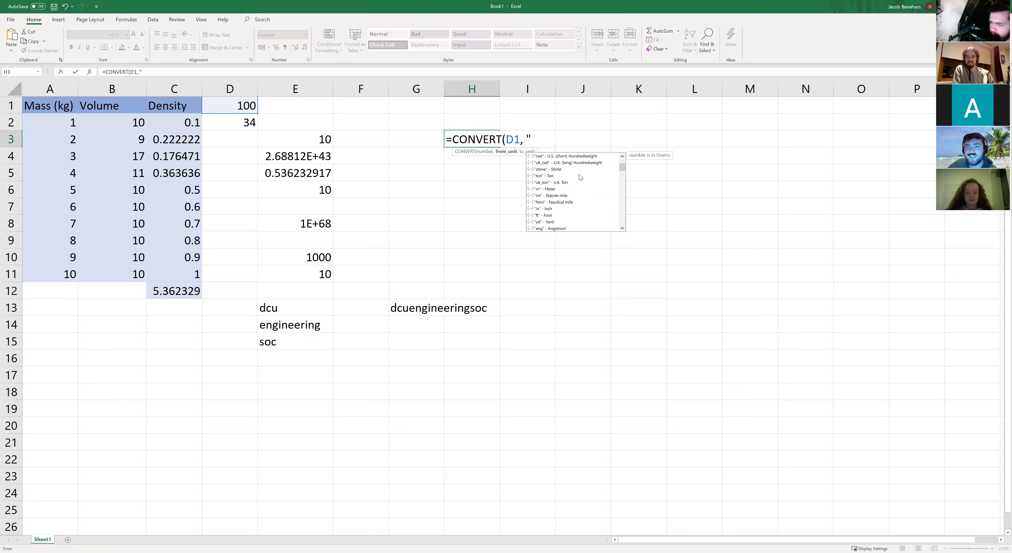
{"action": "scroll", "coordinate": [561, 186], "scroll_direction": "down", "scroll_amount": 3}
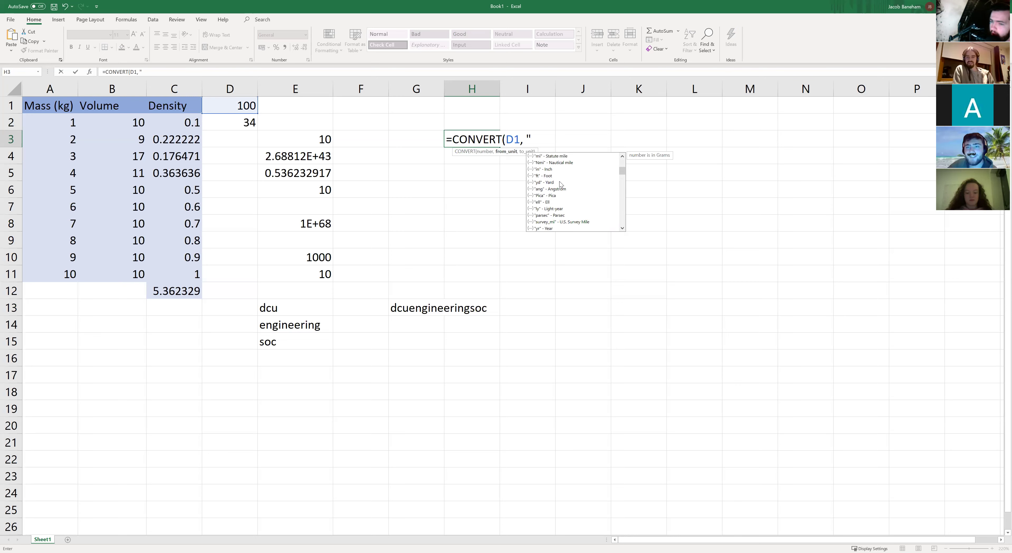
{"action": "scroll", "coordinate": [560, 185], "scroll_direction": "down", "scroll_amount": 1}
{"action": "scroll", "coordinate": [560, 185], "scroll_direction": "down", "scroll_amount": 20}
{"action": "scroll", "coordinate": [563, 196], "scroll_direction": "down", "scroll_amount": 1}
{"action": "scroll", "coordinate": [556, 198], "scroll_direction": "up", "scroll_amount": 5}
{"action": "scroll", "coordinate": [574, 210], "scroll_direction": "up", "scroll_amount": 5}
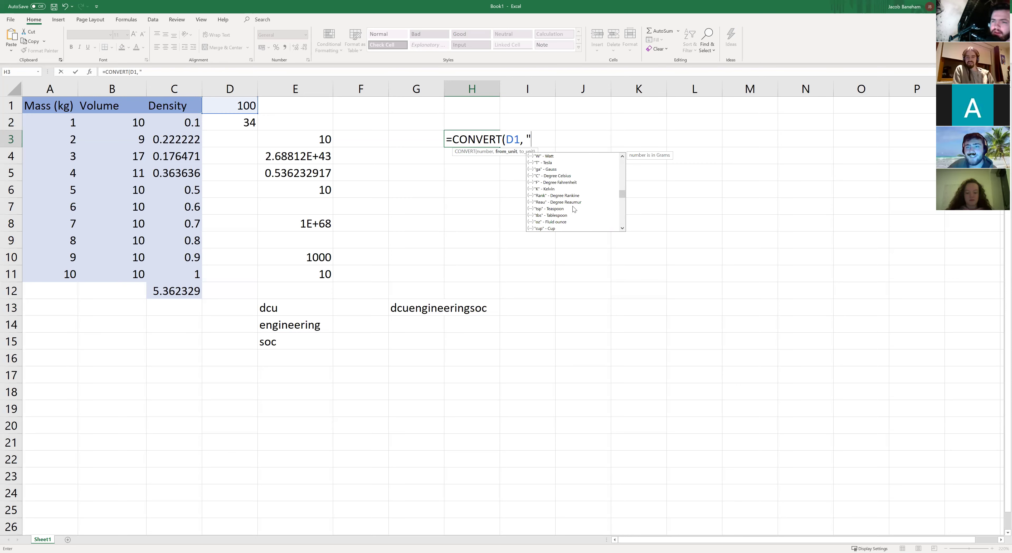
{"action": "scroll", "coordinate": [566, 204], "scroll_direction": "up", "scroll_amount": 1}
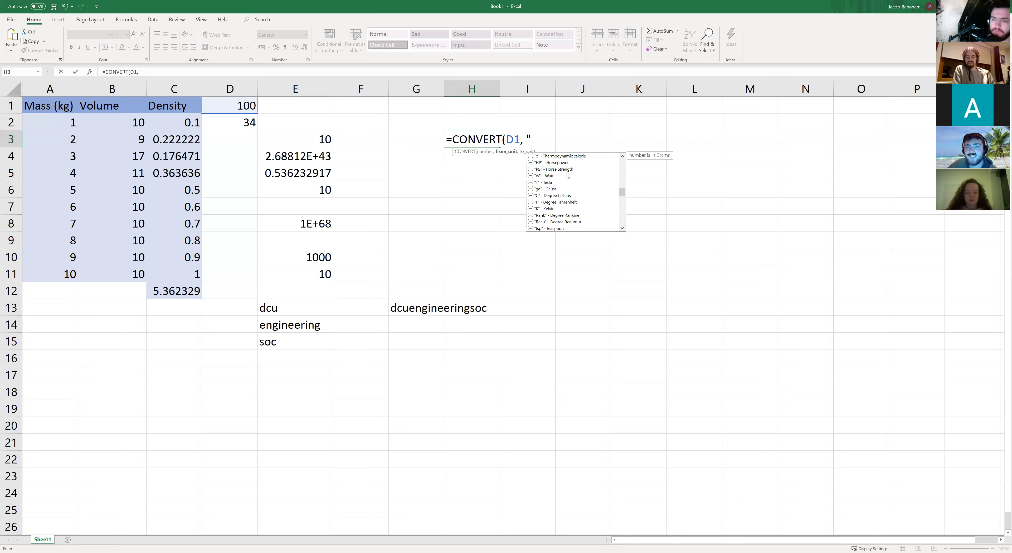
{"action": "left_click", "coordinate": [548, 196]}
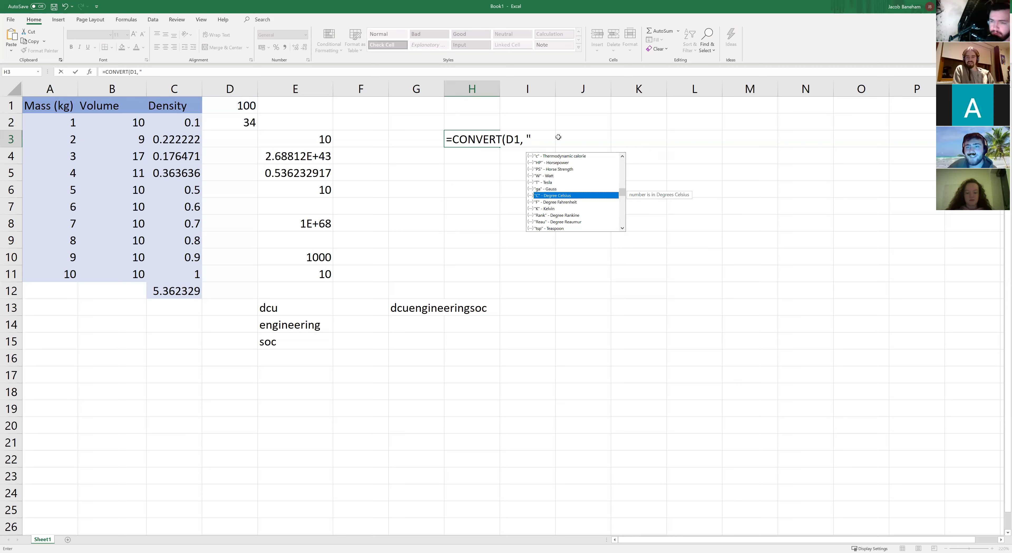
Step: Complete the formula in H3 as =CONVERT(D1, "C", "K") to convert D1 from degrees Celsius to Kelvin
{"action": "key", "text": "Tab"}
{"action": "type", "text": ", "}
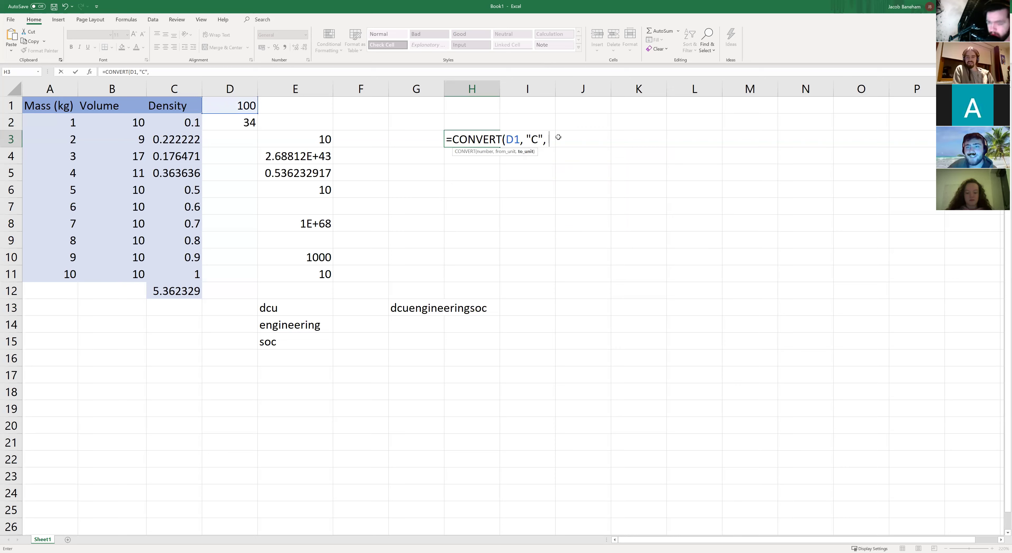
{"action": "type", "text": "\""}
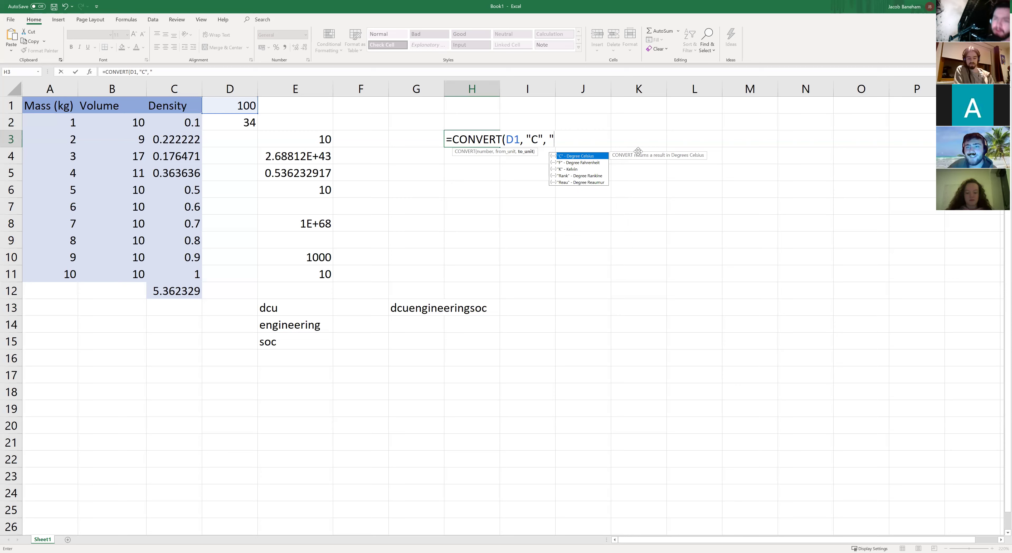
{"action": "left_click", "coordinate": [584, 164]}
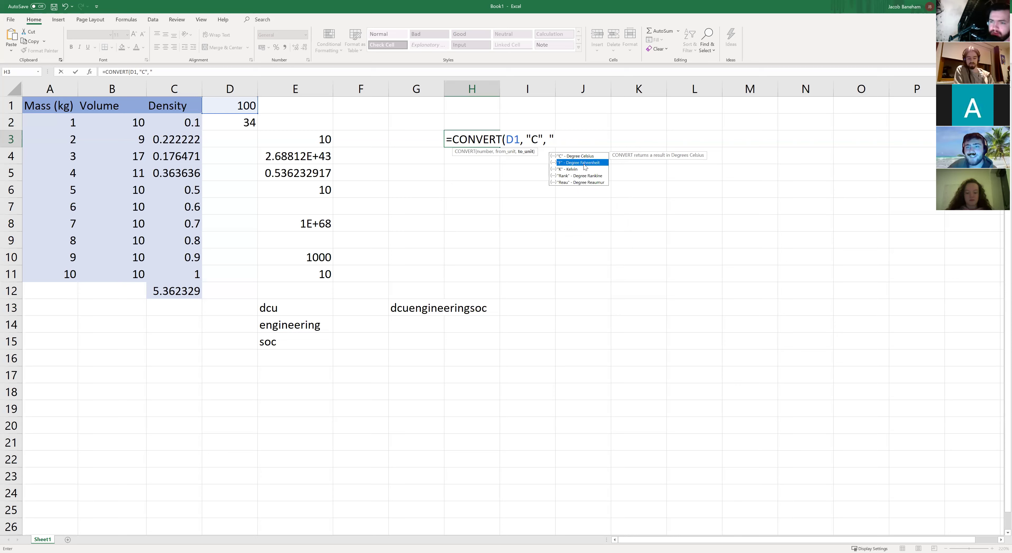
{"action": "left_click", "coordinate": [580, 170]}
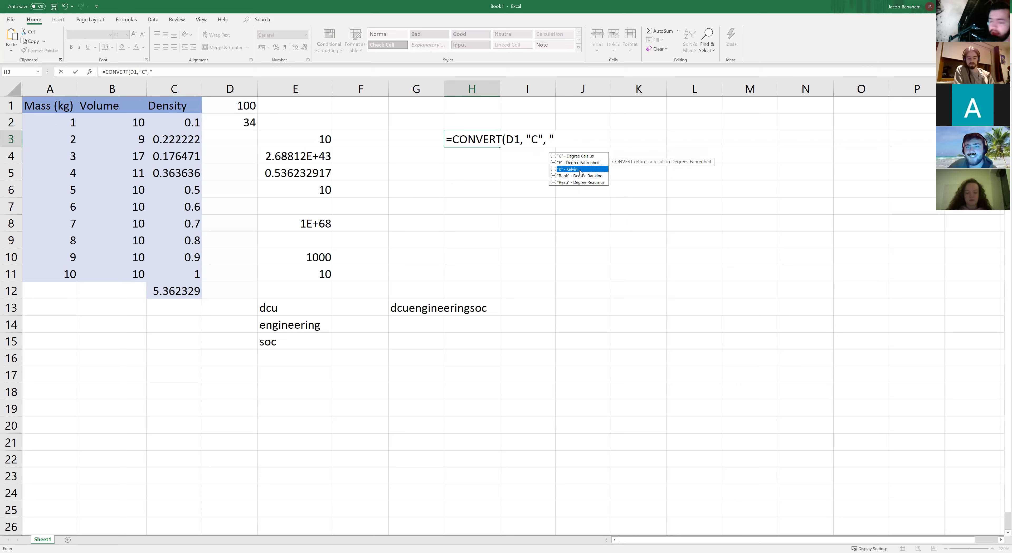
{"action": "double_click", "coordinate": [579, 171]}
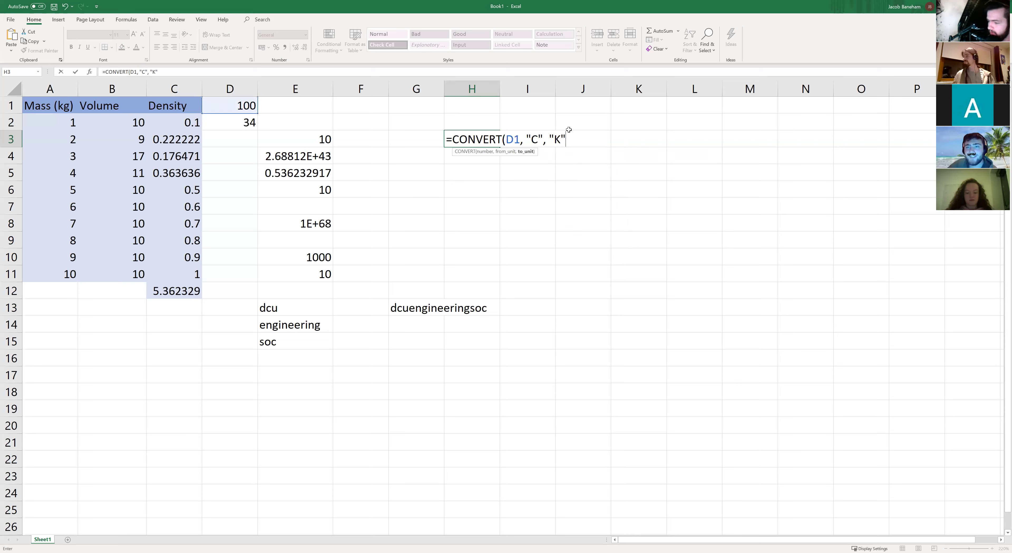
{"action": "type", "text": ")"}
{"action": "key", "text": "Return"}
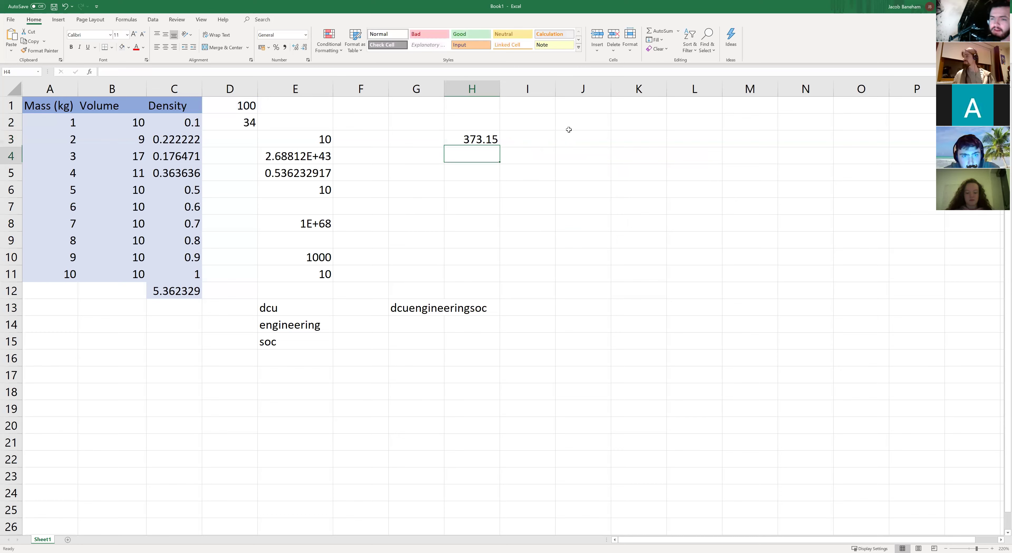
Step: Check the source value in D1 and review the CONVERT formula in H3
{"action": "left_click", "coordinate": [240, 107]}
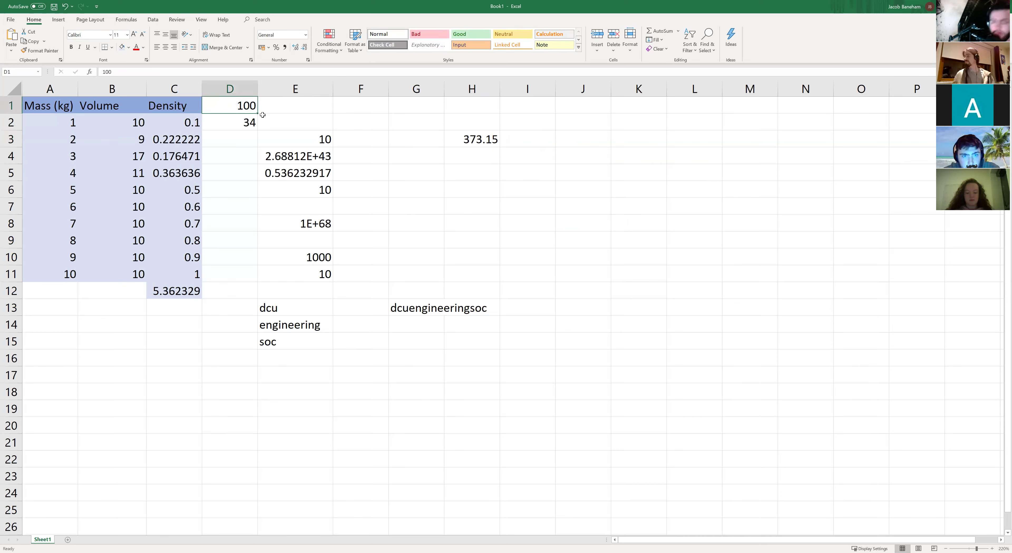
{"action": "left_click", "coordinate": [483, 141]}
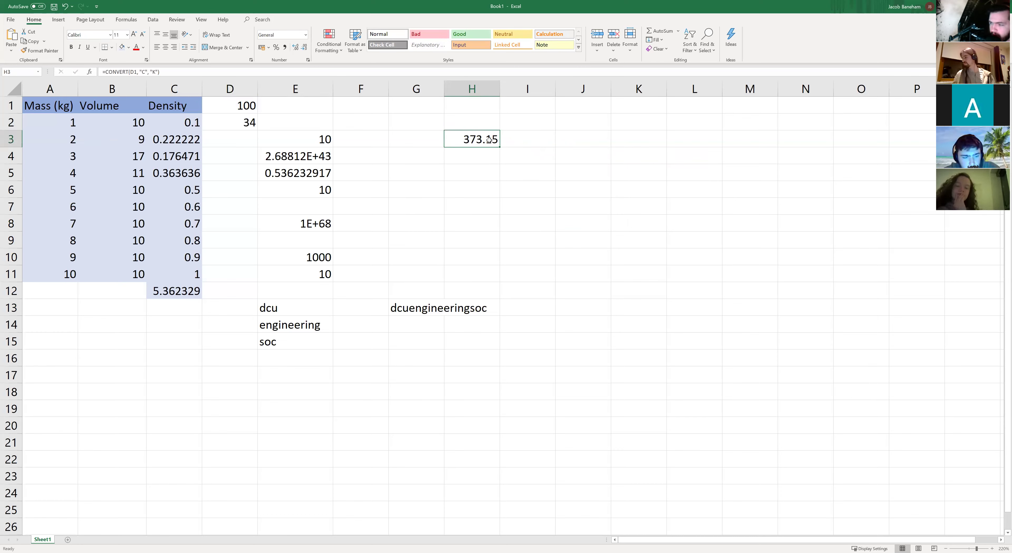
{"action": "double_click", "coordinate": [494, 143]}
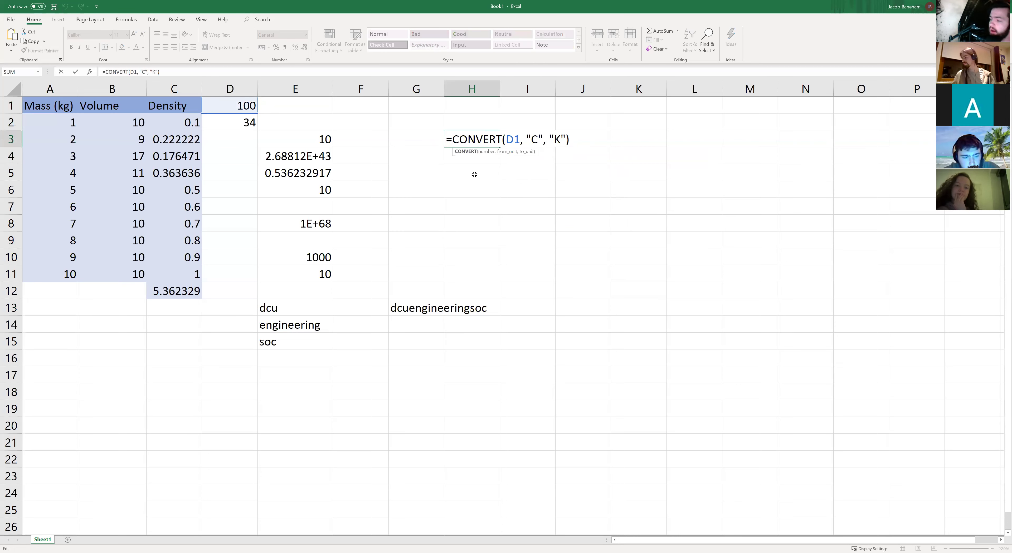
{"action": "key", "text": "Return"}
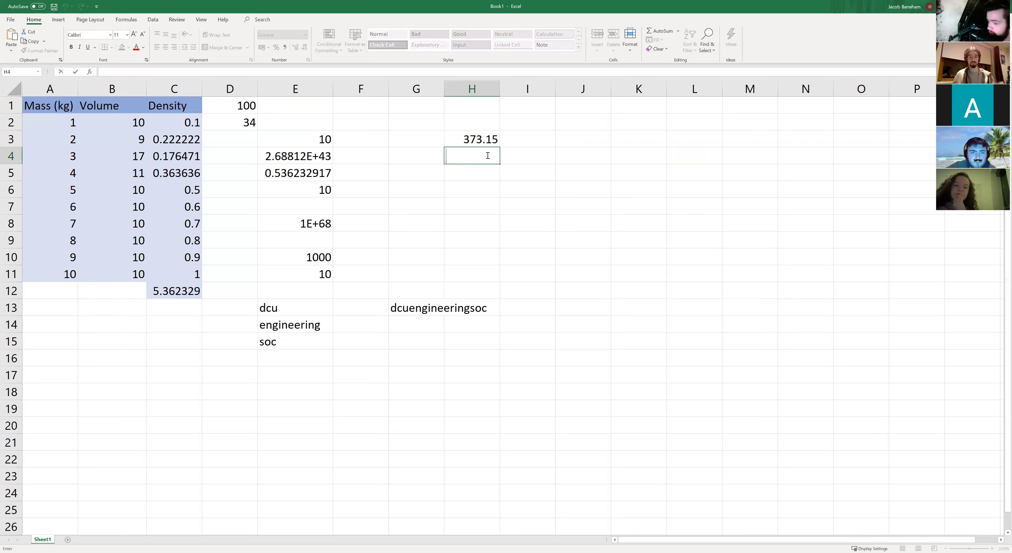
Step: Start a CONVERT formula in H4 with D1 as the number to convert
{"action": "type", "text": "=COn"}
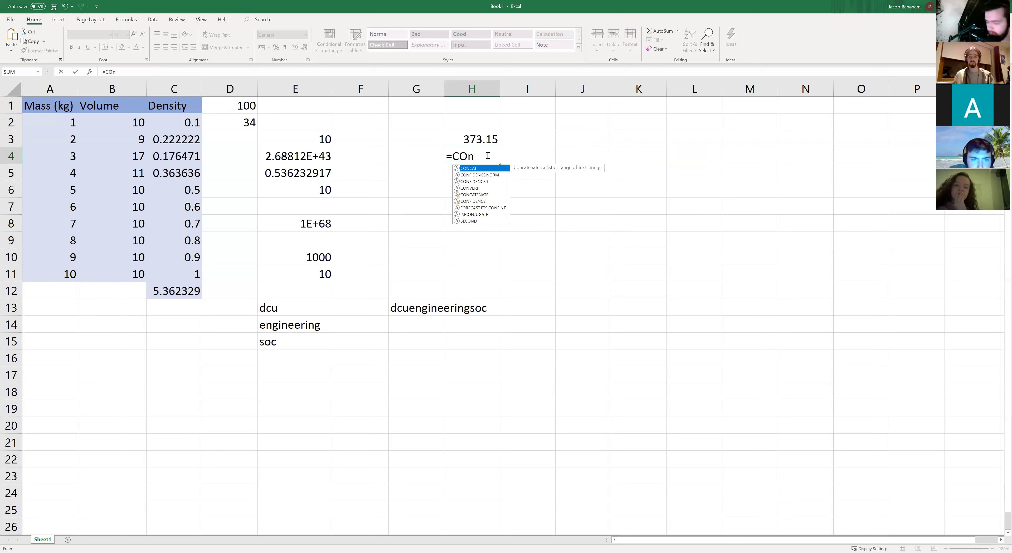
{"action": "key", "text": "BackSpace"}
{"action": "type", "text": "NVERT"}
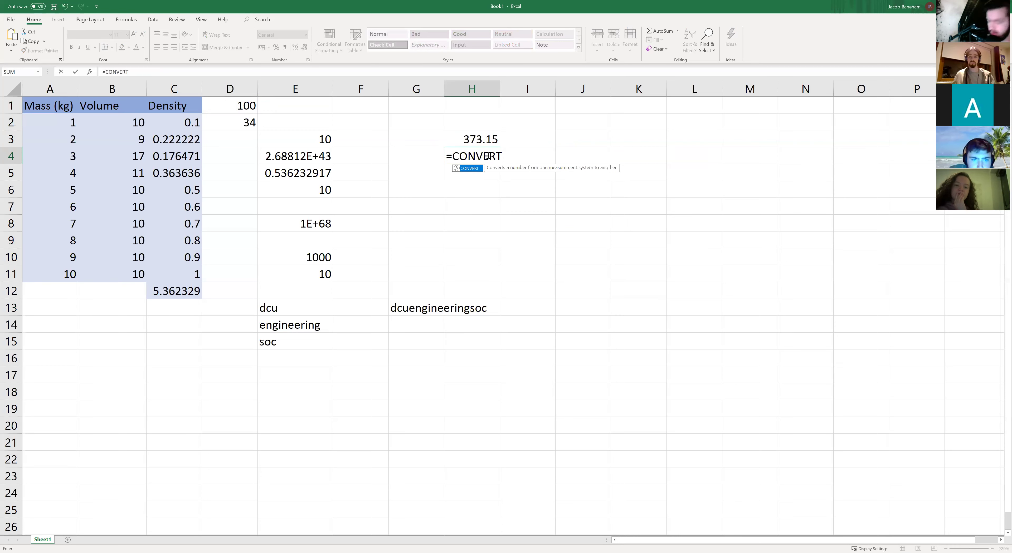
{"action": "type", "text": "("}
{"action": "left_click", "coordinate": [231, 107]}
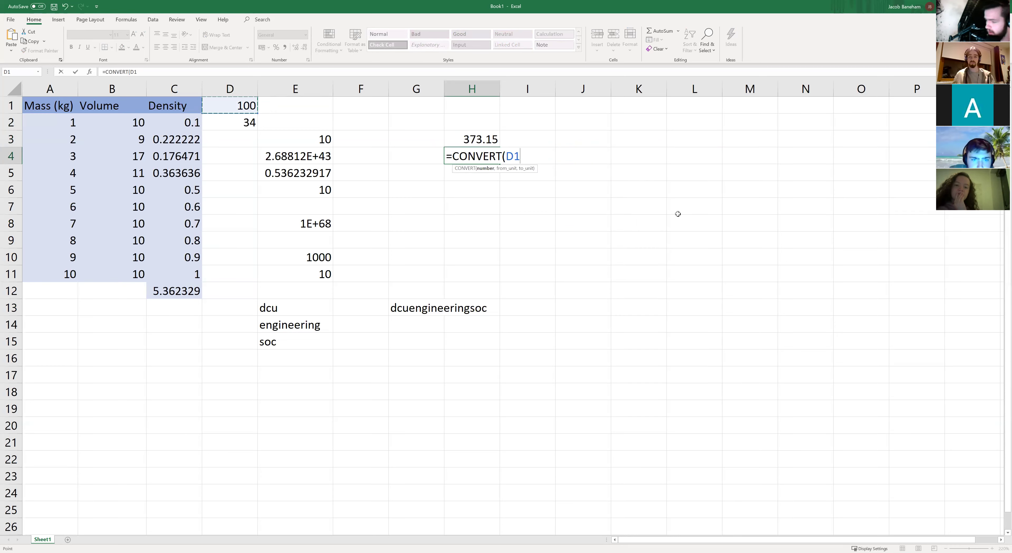
Step: Set the from-unit of the H4 CONVERT formula to "hr" (Hour) and begin its to-unit argument
{"action": "type", "text": ","}
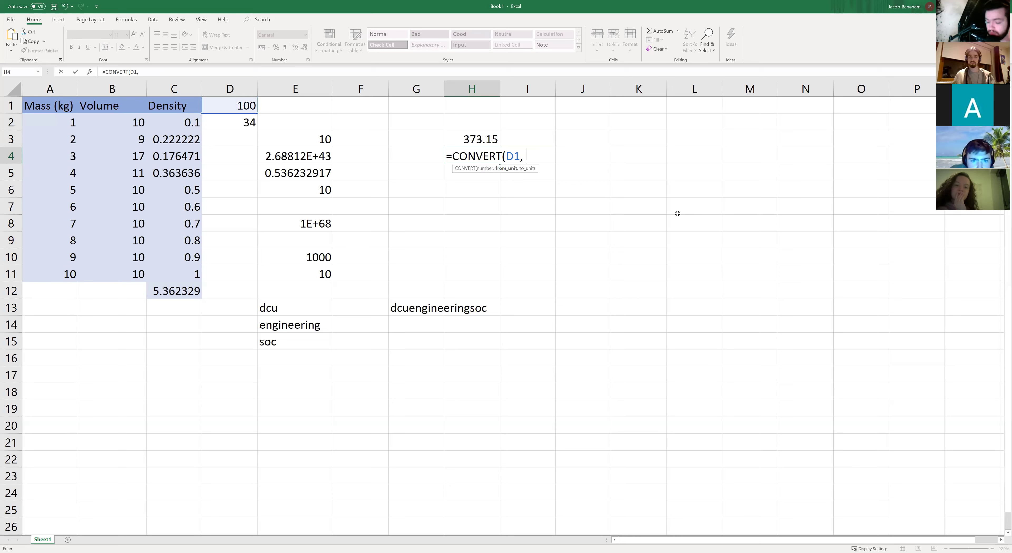
{"action": "type", "text": " \""}
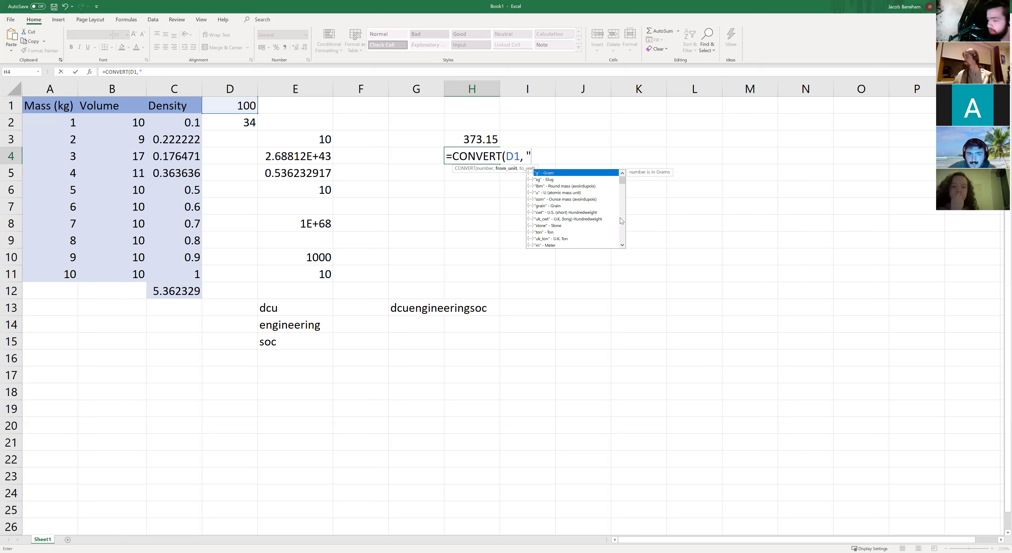
{"action": "scroll", "coordinate": [598, 222], "scroll_direction": "down", "scroll_amount": 3}
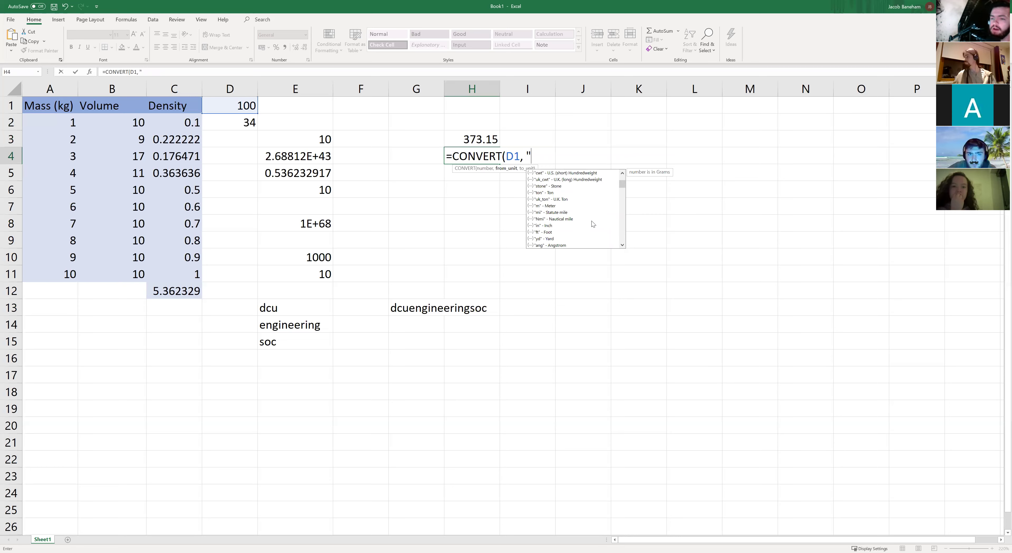
{"action": "scroll", "coordinate": [577, 218], "scroll_direction": "down", "scroll_amount": 2}
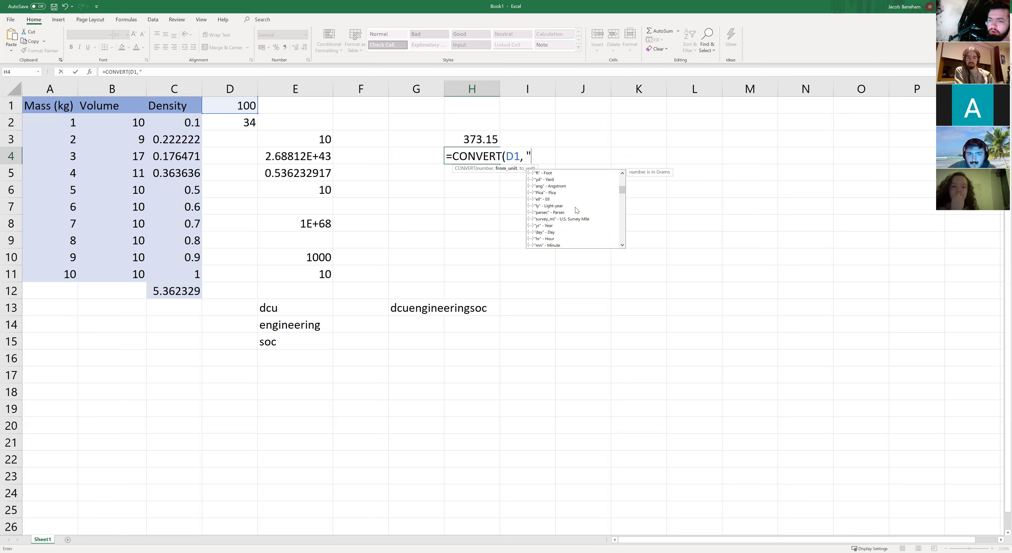
{"action": "scroll", "coordinate": [559, 229], "scroll_direction": "down", "scroll_amount": 1}
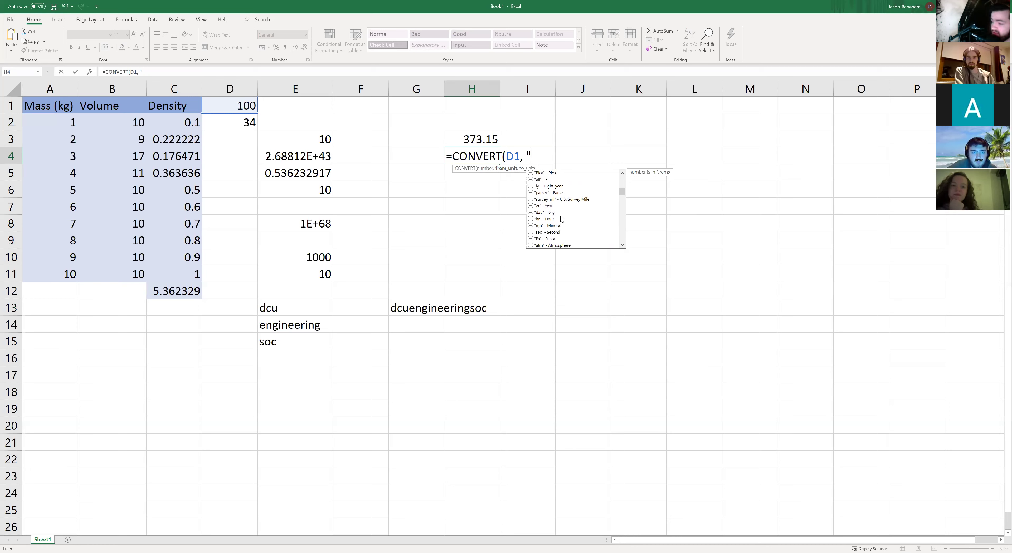
{"action": "left_click", "coordinate": [560, 222]}
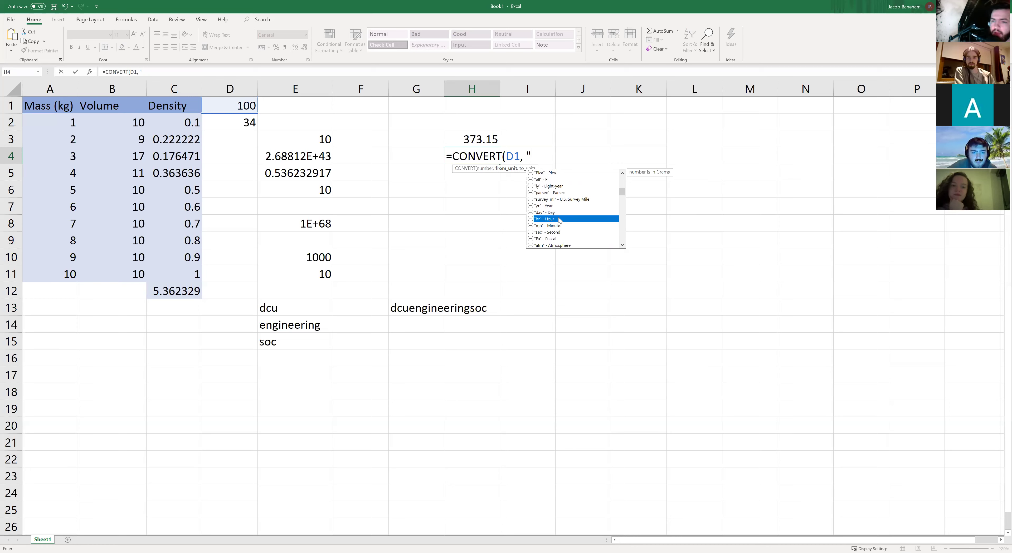
{"action": "key", "text": "Tab"}
{"action": "type", "text": ", \""}
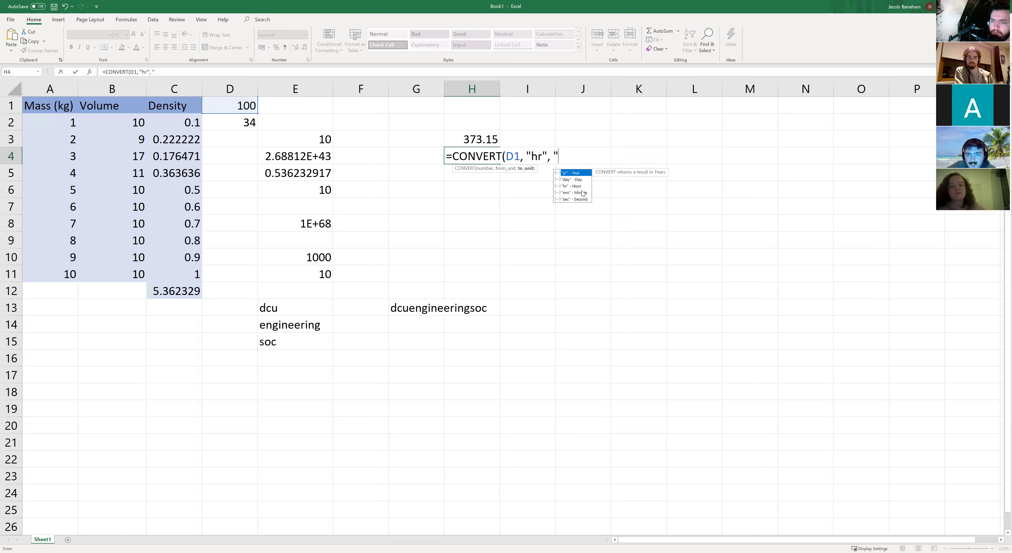
{"action": "left_click", "coordinate": [579, 200]}
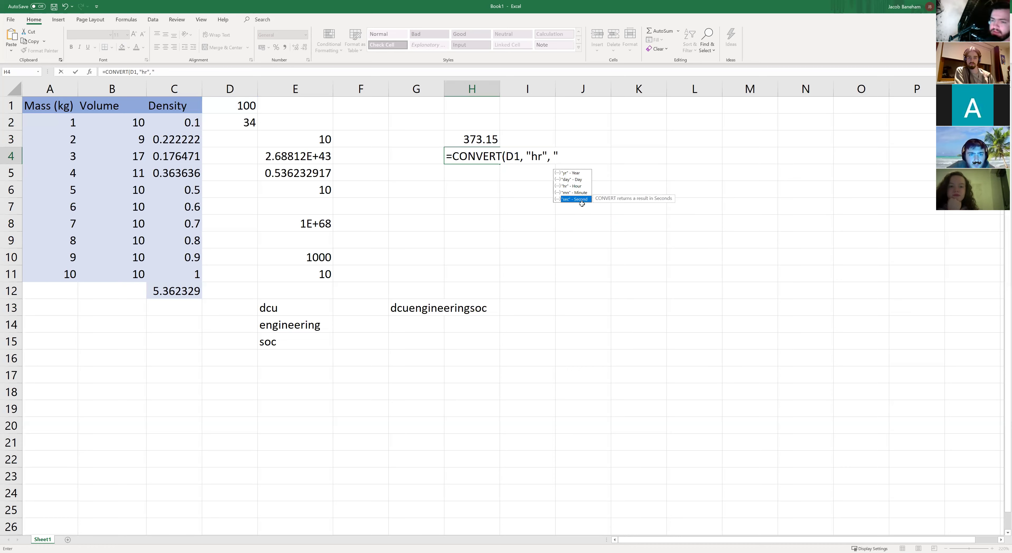
{"action": "left_click", "coordinate": [564, 335]}
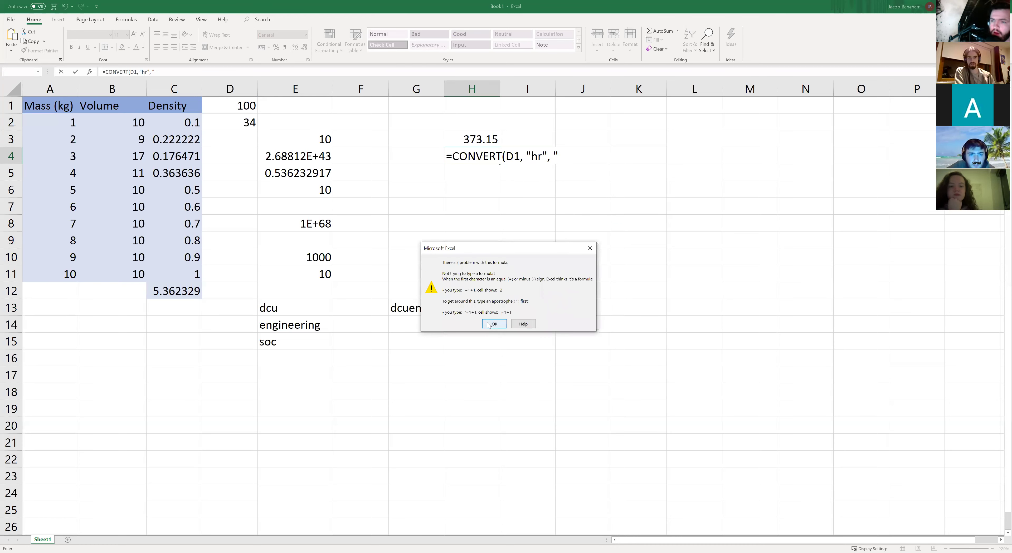
{"action": "left_click", "coordinate": [526, 310]}
{"action": "key", "text": "BackSpace"}
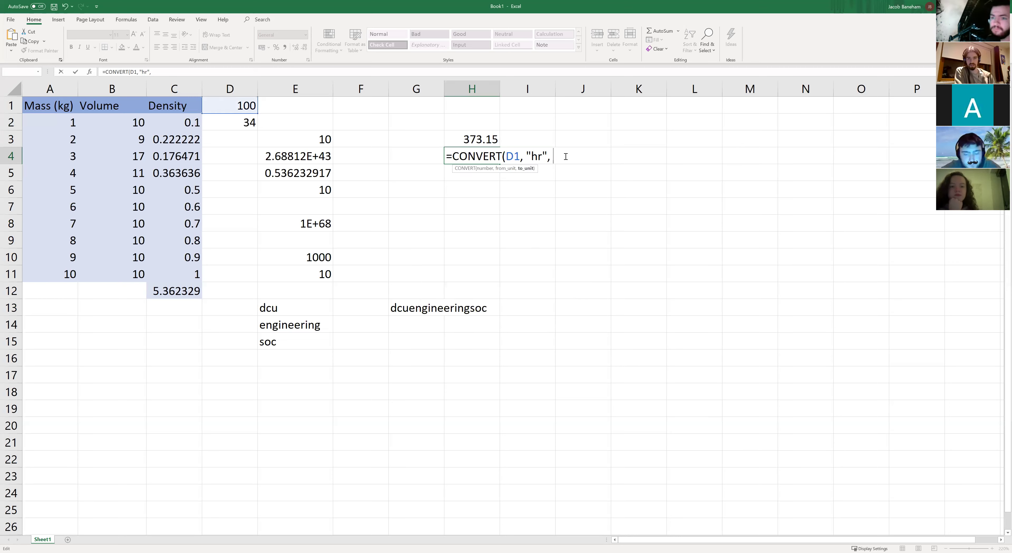
{"action": "type", "text": "\""}
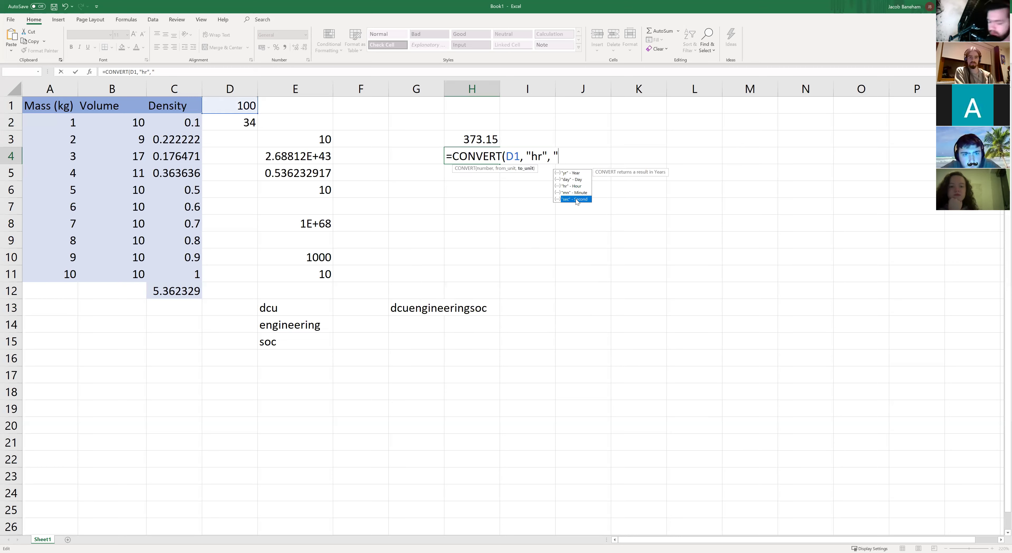
Step: Set the to-unit to "sec" (Second), complete the CONVERT formula, and reselect H4
{"action": "double_click", "coordinate": [576, 199]}
{"action": "type", "text": ")"}
{"action": "key", "text": "Return"}
{"action": "key", "text": "Right"}
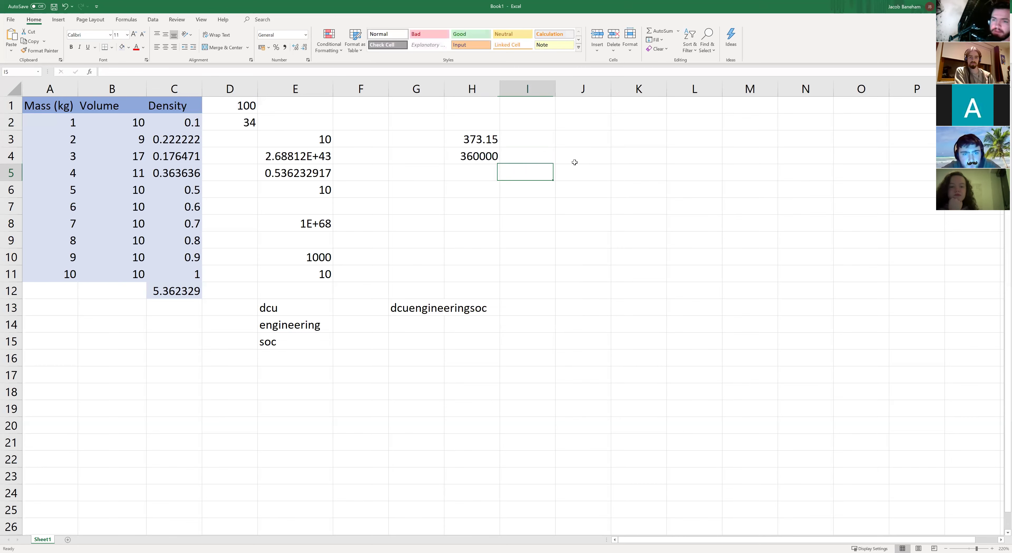
{"action": "key", "text": "Up"}
{"action": "key", "text": "Left"}
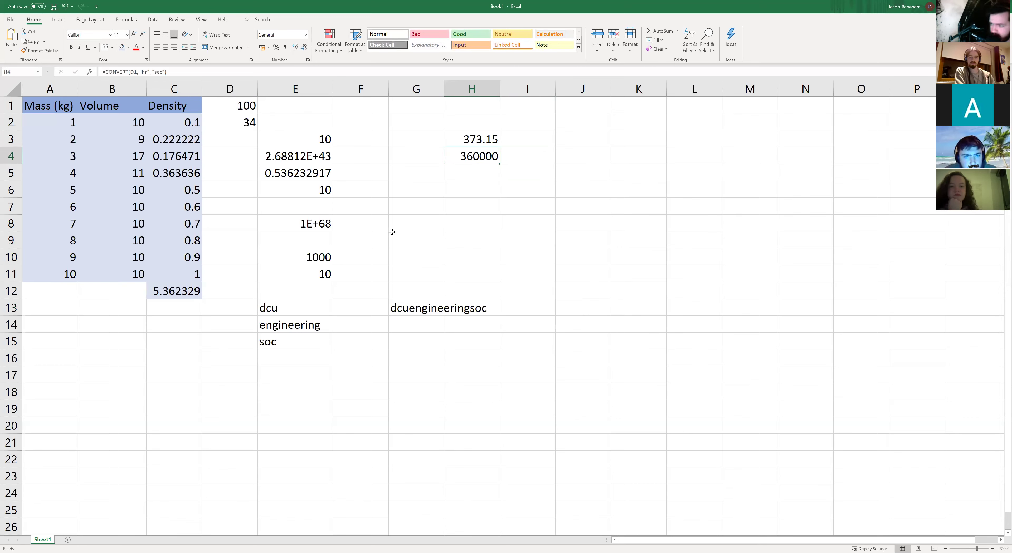
{"action": "left_click", "coordinate": [477, 169]}
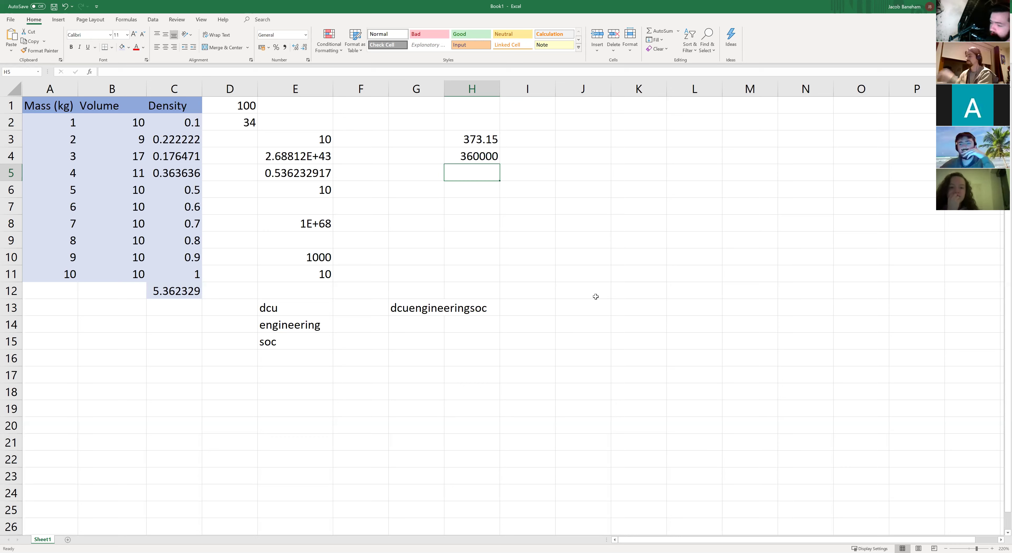
{"action": "left_click", "coordinate": [585, 255]}
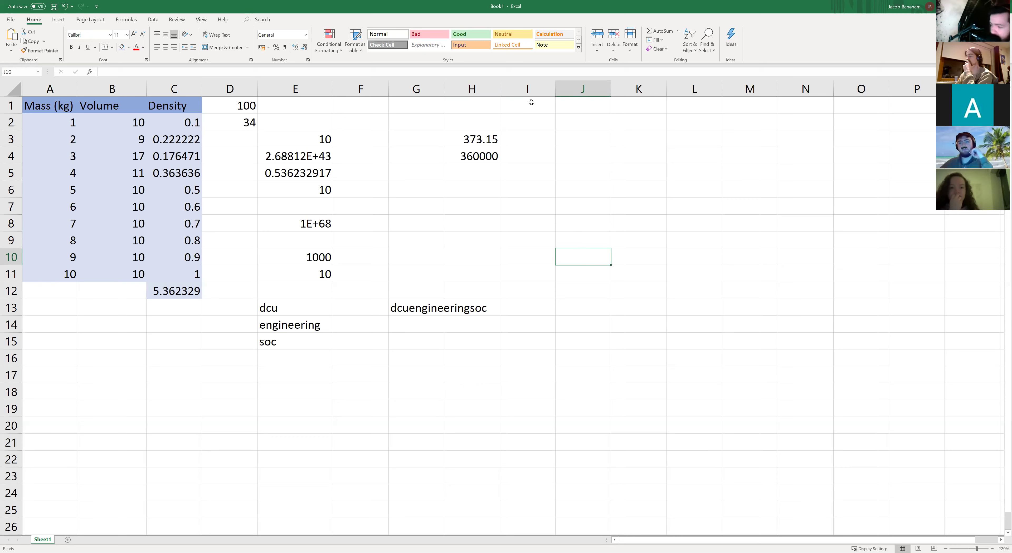
{"action": "left_click", "coordinate": [532, 127]}
{"action": "left_click", "coordinate": [569, 170]}
{"action": "left_click", "coordinate": [626, 243]}
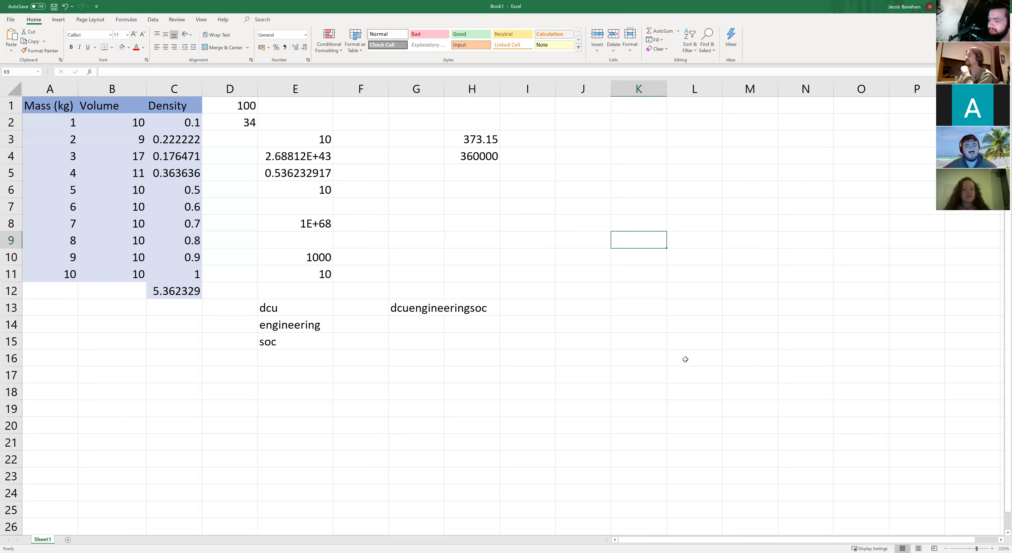
{"action": "left_click", "coordinate": [488, 188]}
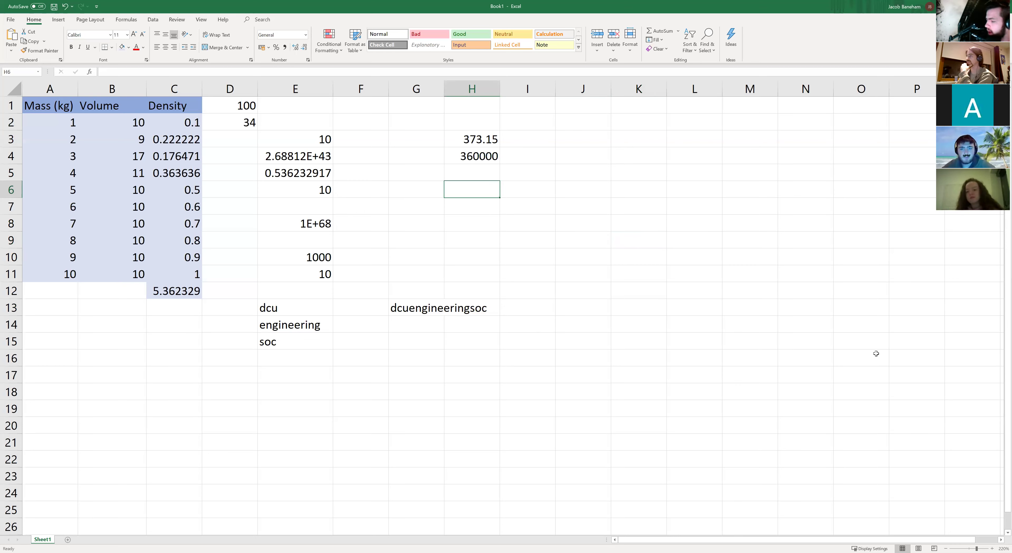
Step: Examine the arguments of the hours-to-seconds CONVERT formula in H4 without changing it
{"action": "left_click", "coordinate": [463, 152]}
{"action": "double_click", "coordinate": [463, 153]}
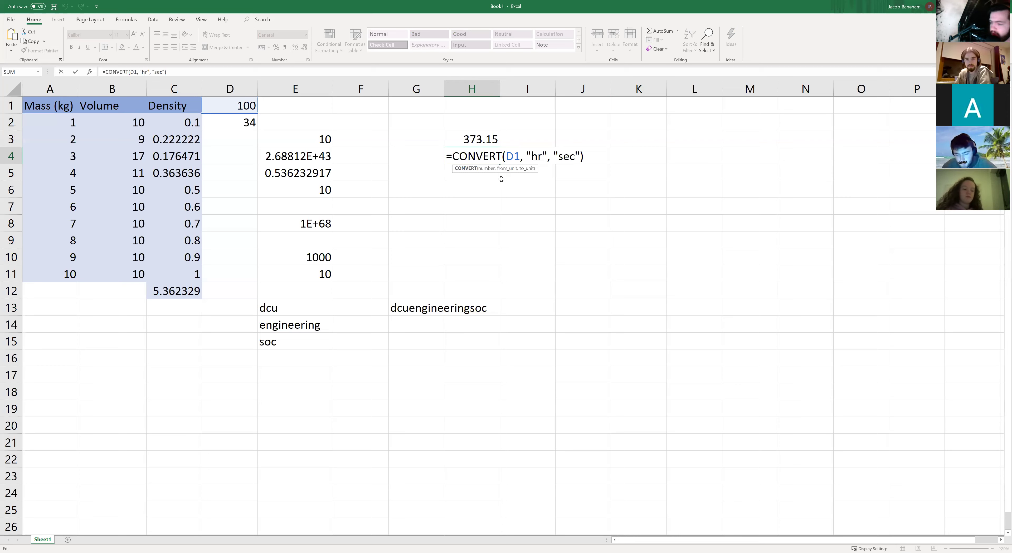
{"action": "key", "text": "shift+Right"}
{"action": "key", "text": "shift+Right"}
{"action": "key", "text": "shift+Right"}
{"action": "key", "text": "shift+Right"}
{"action": "key", "text": "shift+Right"}
{"action": "key", "text": "shift+Right"}
{"action": "key", "text": "shift+Right"}
{"action": "key", "text": "shift+Right"}
{"action": "key", "text": "shift+Right"}
{"action": "key", "text": "shift+Right"}
{"action": "key", "text": "shift+Right"}
{"action": "key", "text": "shift+Right"}
{"action": "key", "text": "shift+Right"}
{"action": "key", "text": "shift+Right"}
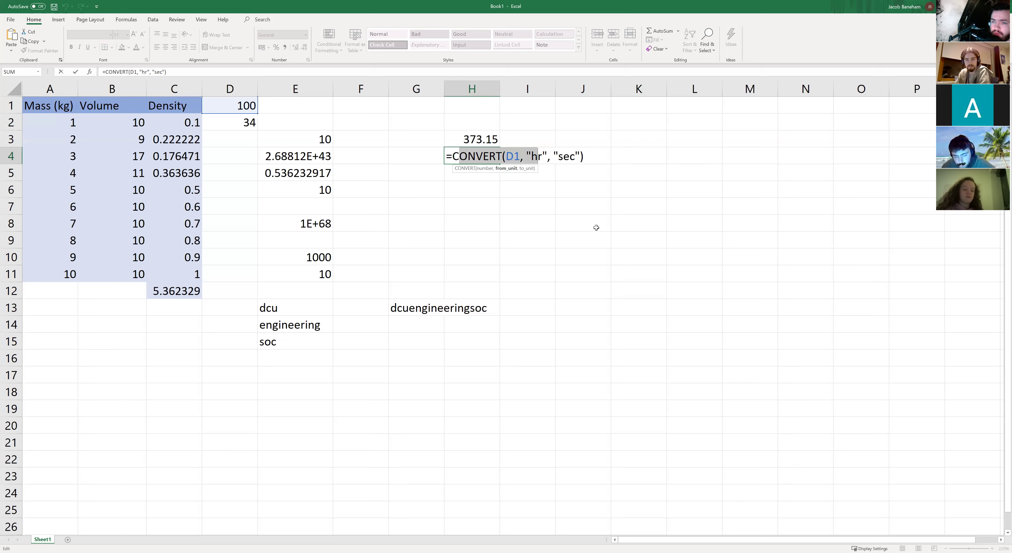
{"action": "left_click", "coordinate": [495, 194]}
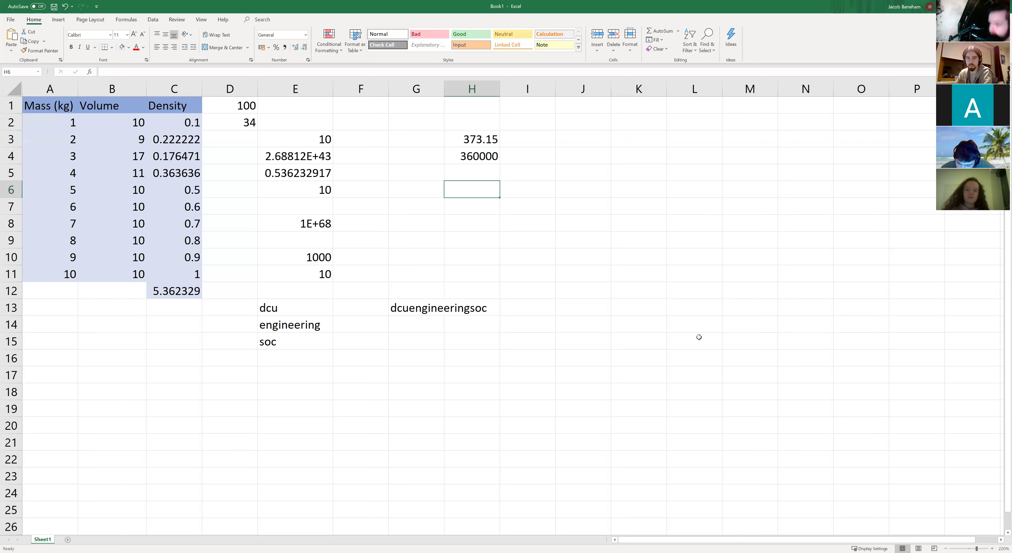
{"action": "double_click", "coordinate": [478, 150]}
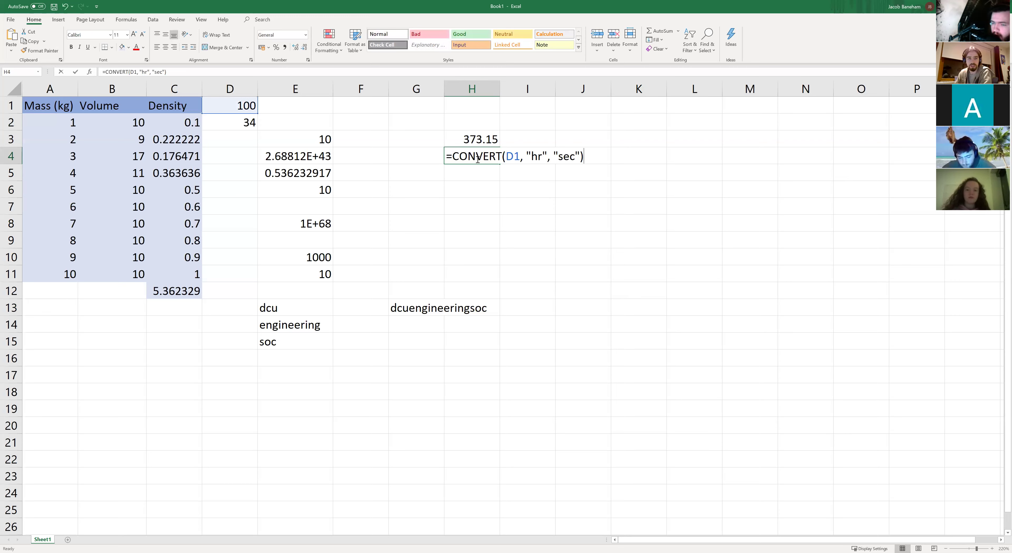
{"action": "left_click", "coordinate": [471, 240]}
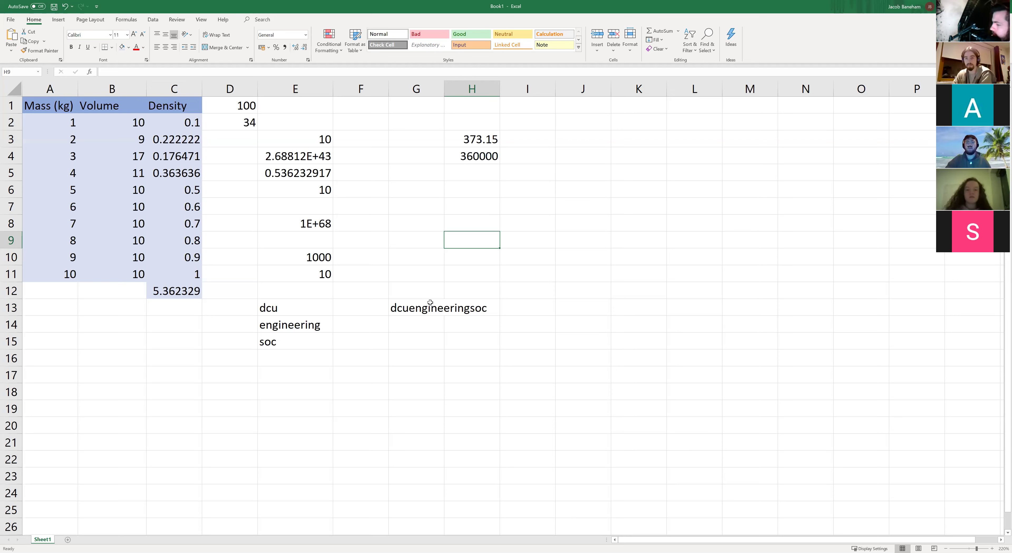
Step: Examine the arguments of the CONVERT formulas in H3 and H4 without changing them
{"action": "left_click", "coordinate": [490, 353]}
{"action": "left_click", "coordinate": [542, 284]}
{"action": "left_click", "coordinate": [483, 160]}
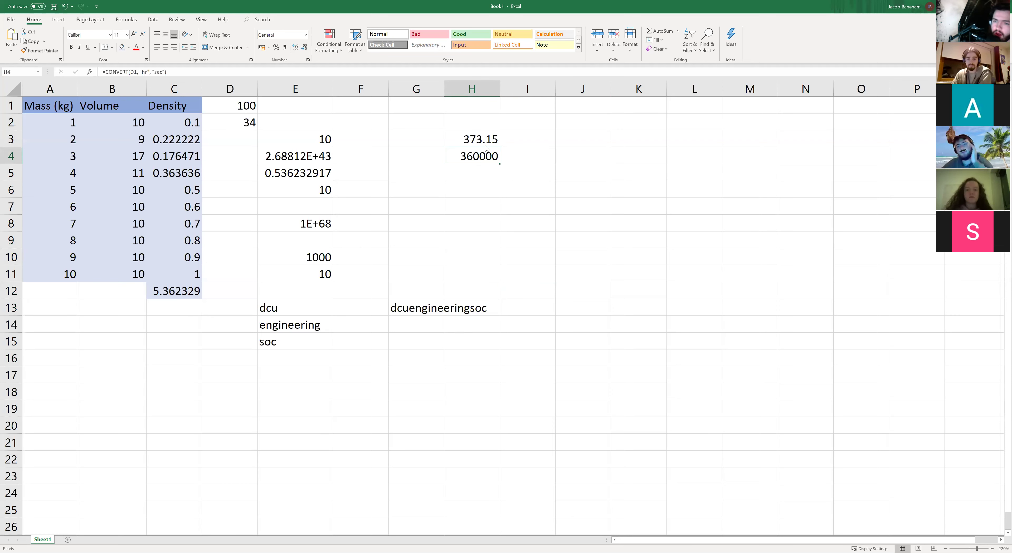
{"action": "key", "text": "F2"}
{"action": "key", "text": "Return"}
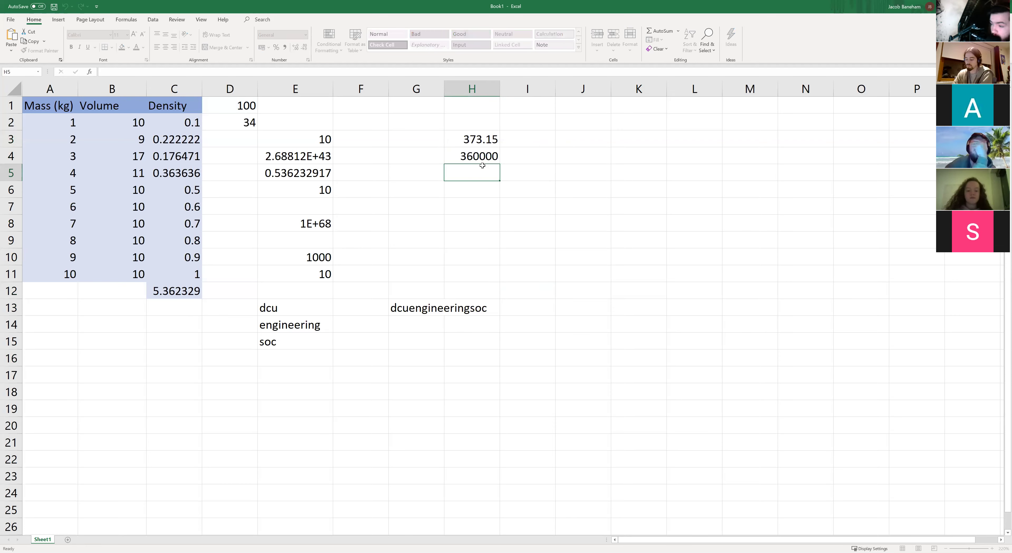
{"action": "left_click", "coordinate": [473, 149]}
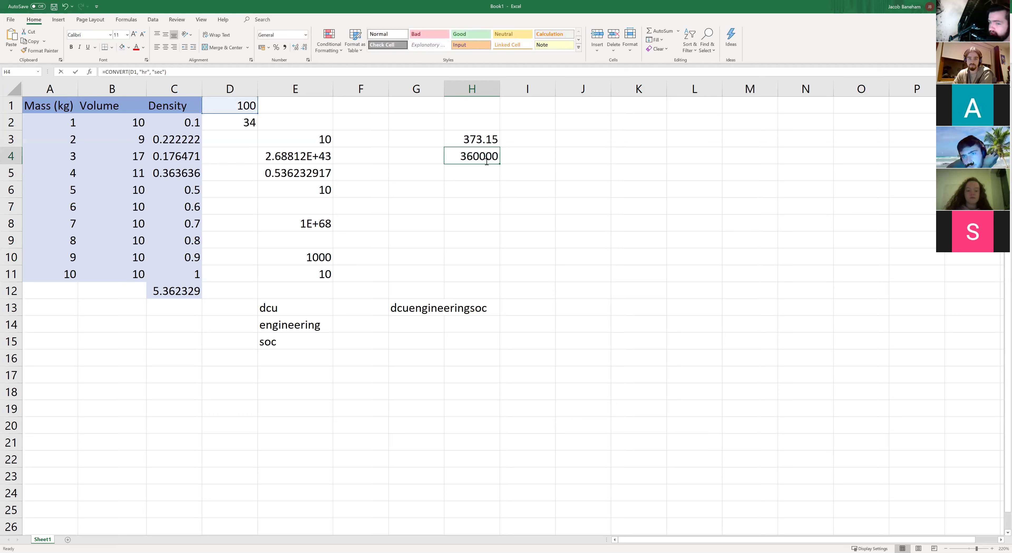
{"action": "key", "text": "F2"}
{"action": "double_click", "coordinate": [471, 141]}
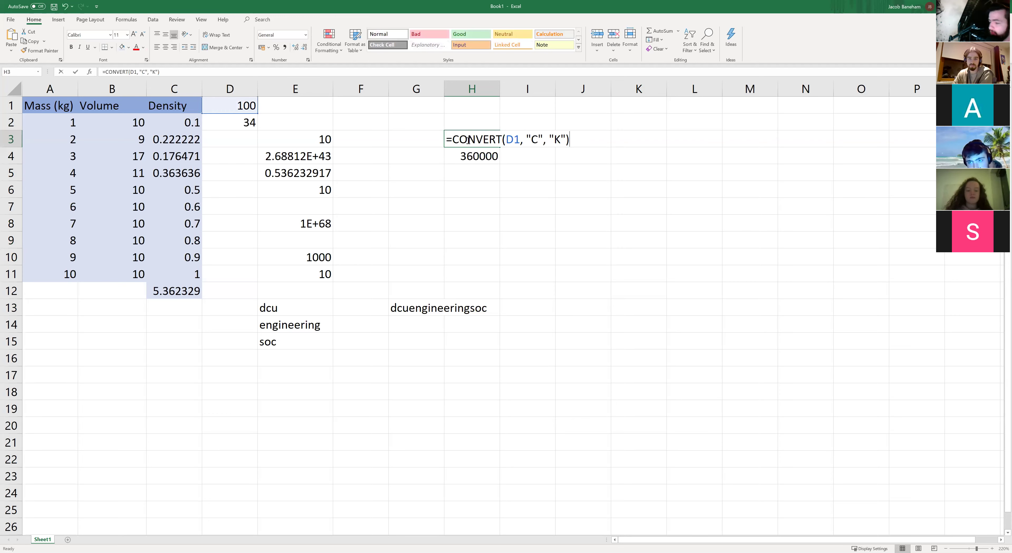
{"action": "key", "text": "Return"}
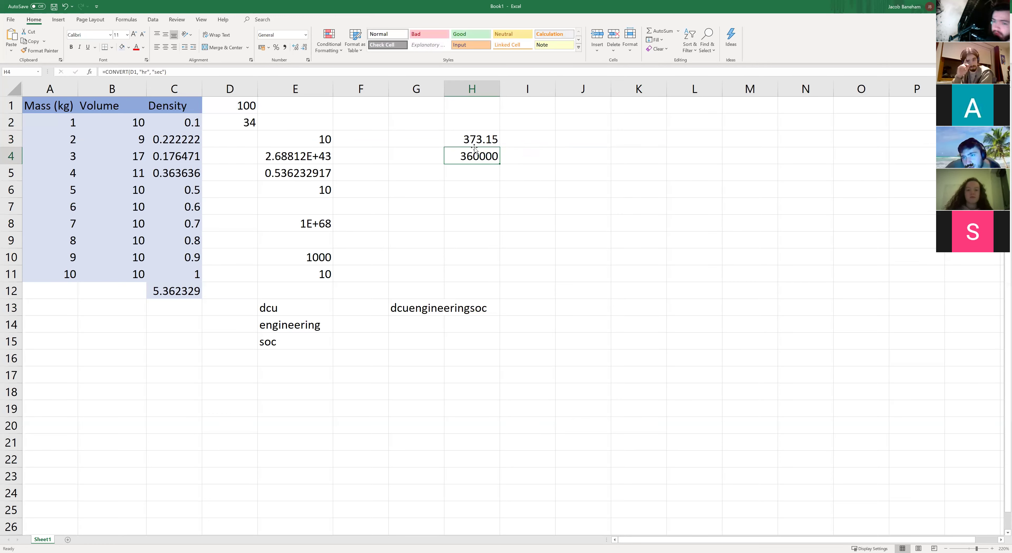
{"action": "double_click", "coordinate": [473, 154]}
{"action": "key", "text": "Up"}
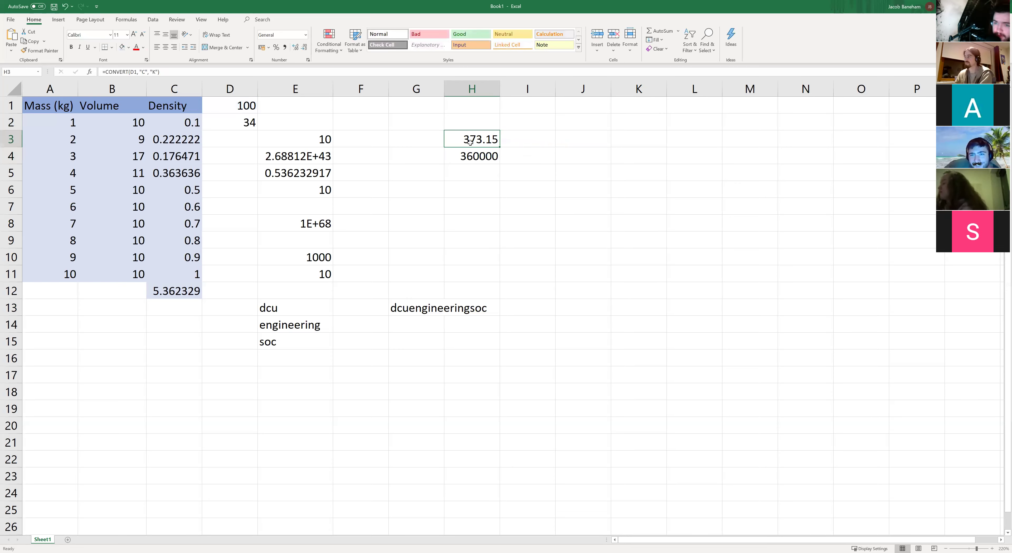
{"action": "key", "text": "F2"}
{"action": "key", "text": "Return"}
{"action": "double_click", "coordinate": [476, 159]}
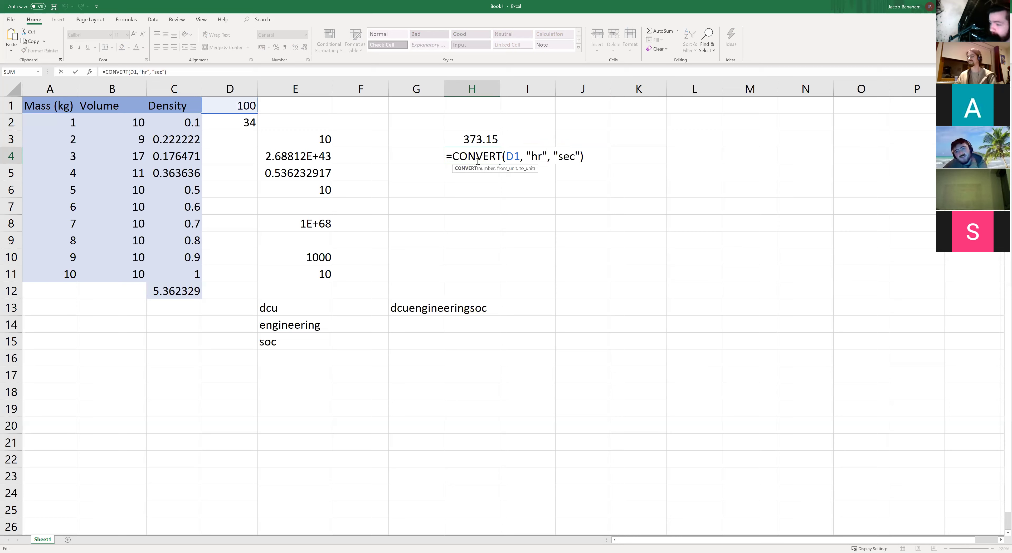
{"action": "left_click", "coordinate": [476, 145]}
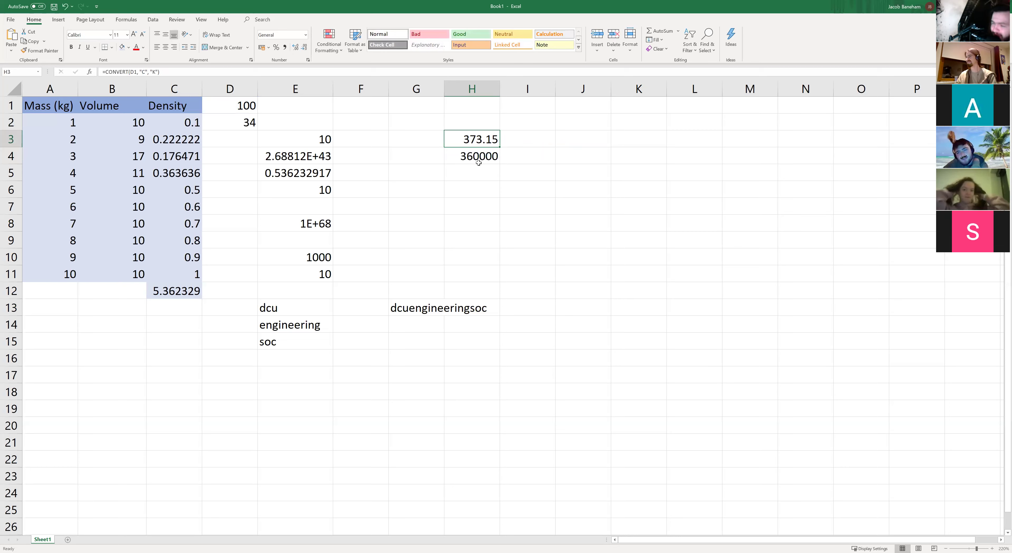
{"action": "left_click", "coordinate": [479, 174]}
{"action": "left_click", "coordinate": [504, 292]}
Step: Enter the formula =PI() in cell H7
{"action": "left_click", "coordinate": [466, 207]}
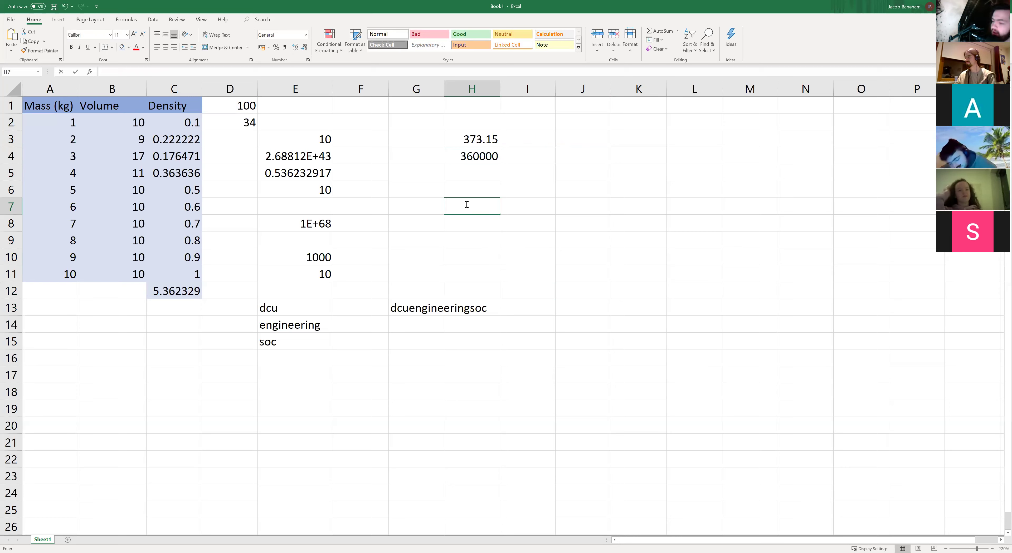
{"action": "key", "text": "BackSpace"}
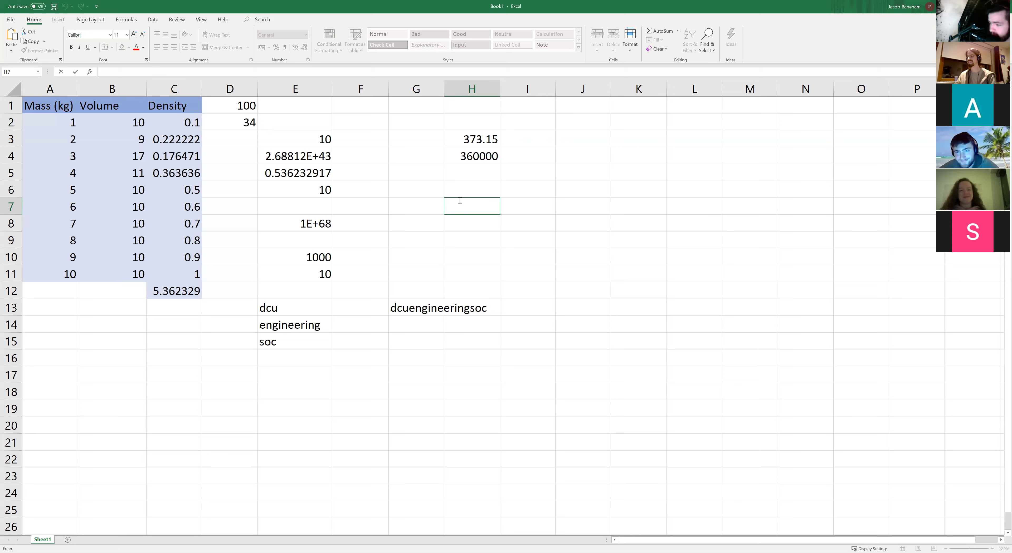
{"action": "key", "text": "F2"}
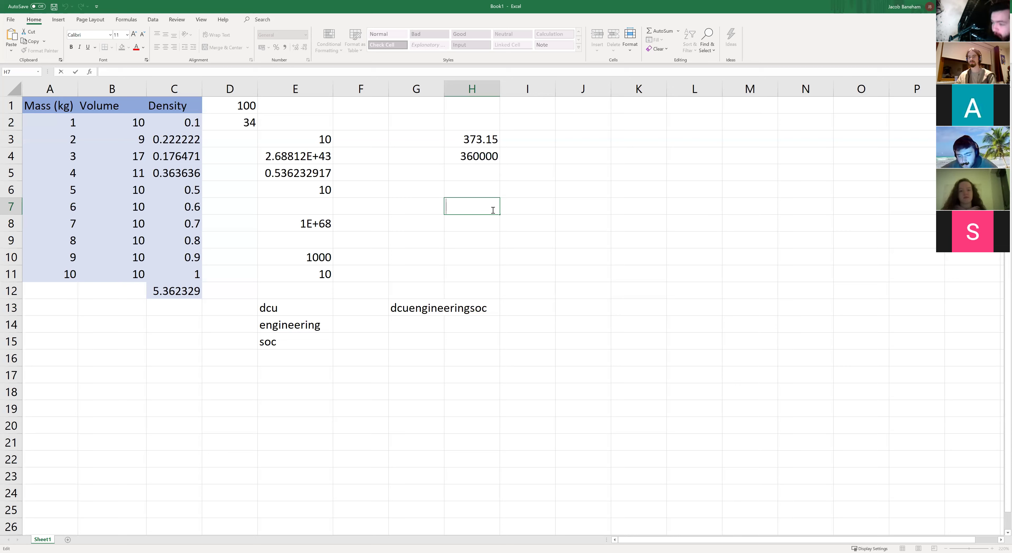
{"action": "type", "text": "="}
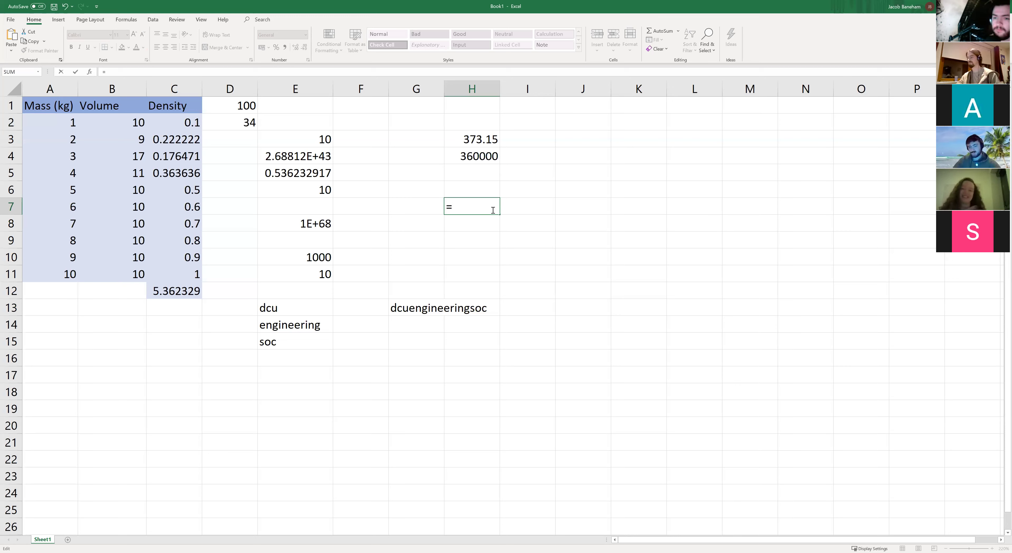
{"action": "type", "text": "pi()"}
{"action": "key", "text": "Return"}
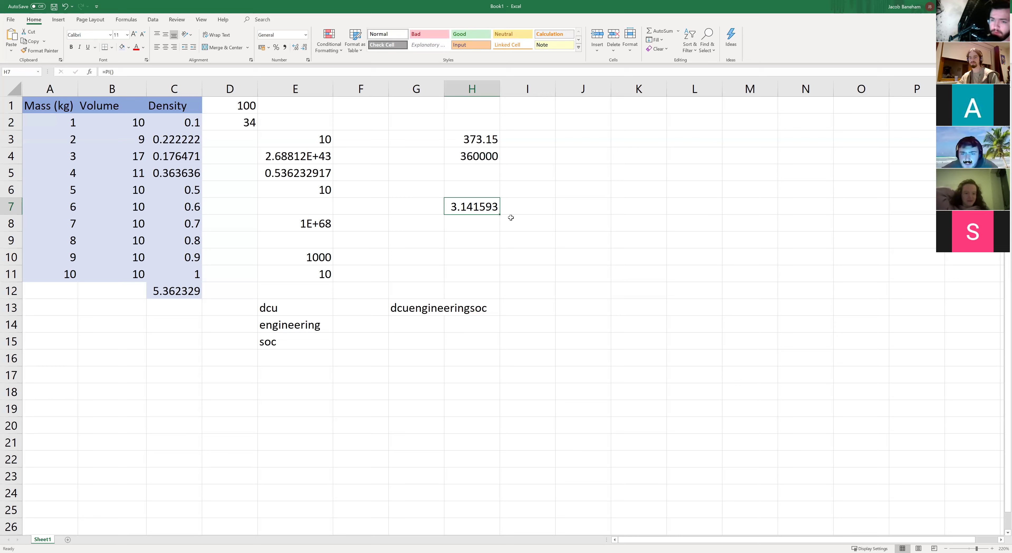
Step: Enter the formula =PI() * 2 in cell H8, removing any stray character, and reselect the cell
{"action": "left_click", "coordinate": [533, 232]}
{"action": "left_click", "coordinate": [489, 223]}
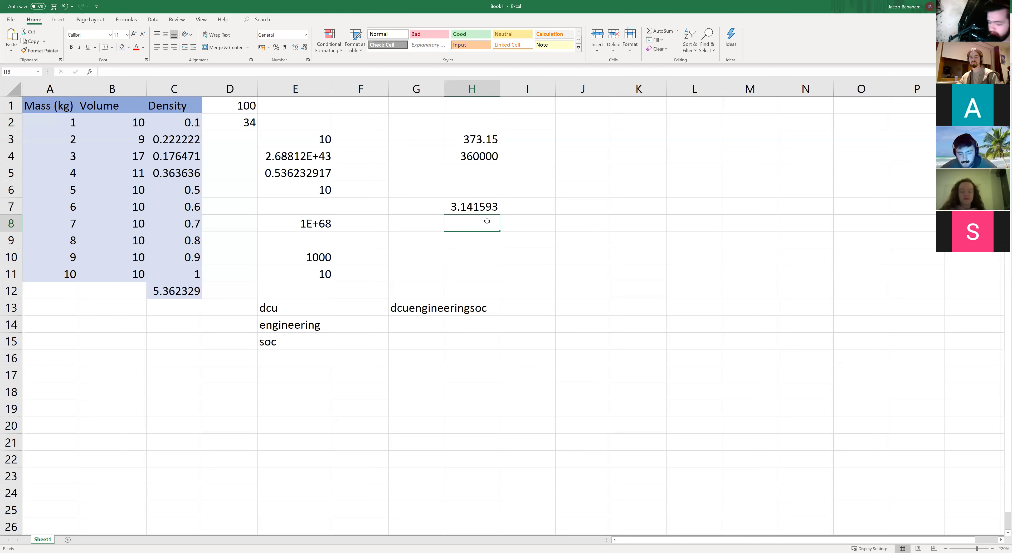
{"action": "type", "text": "="}
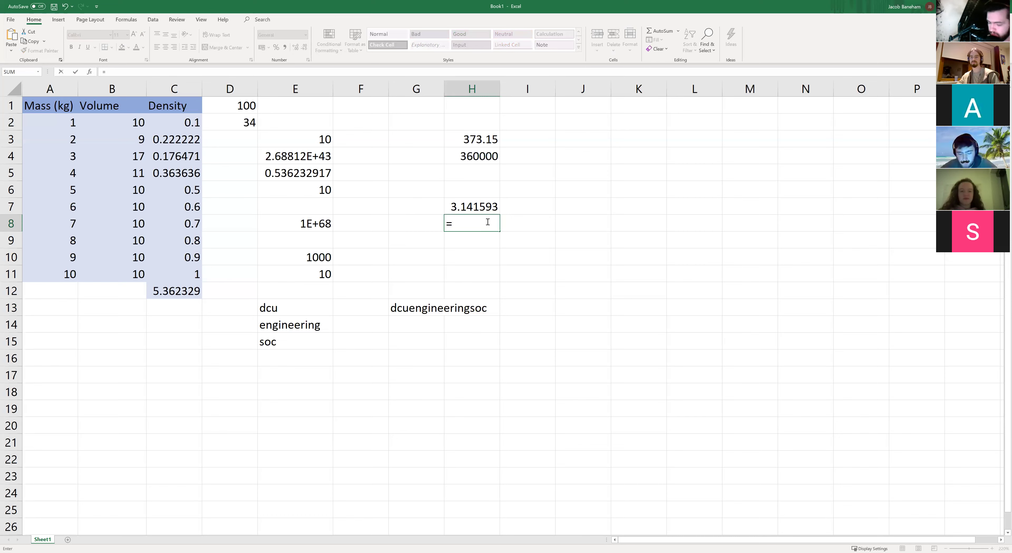
{"action": "type", "text": "PI() * 2#"}
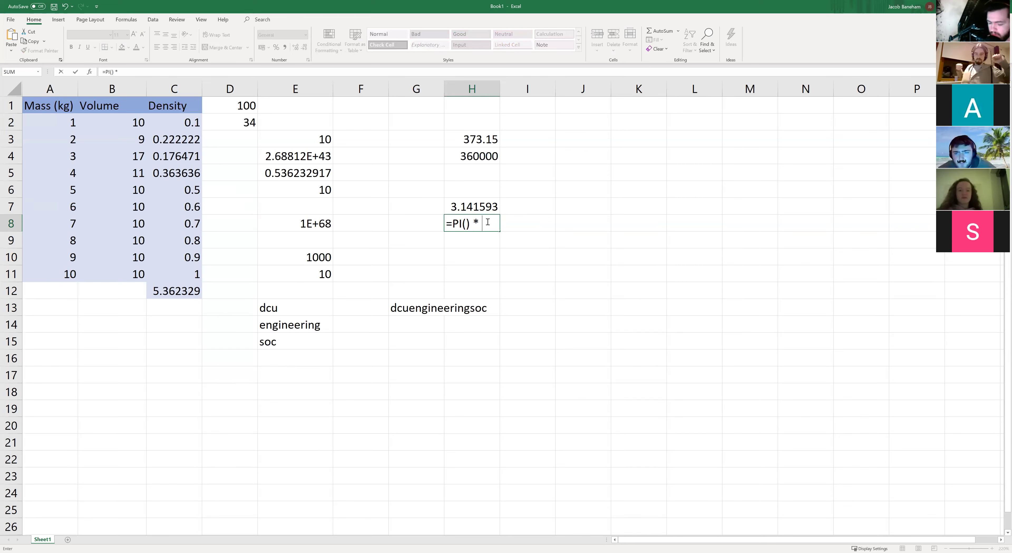
{"action": "key", "text": "Return"}
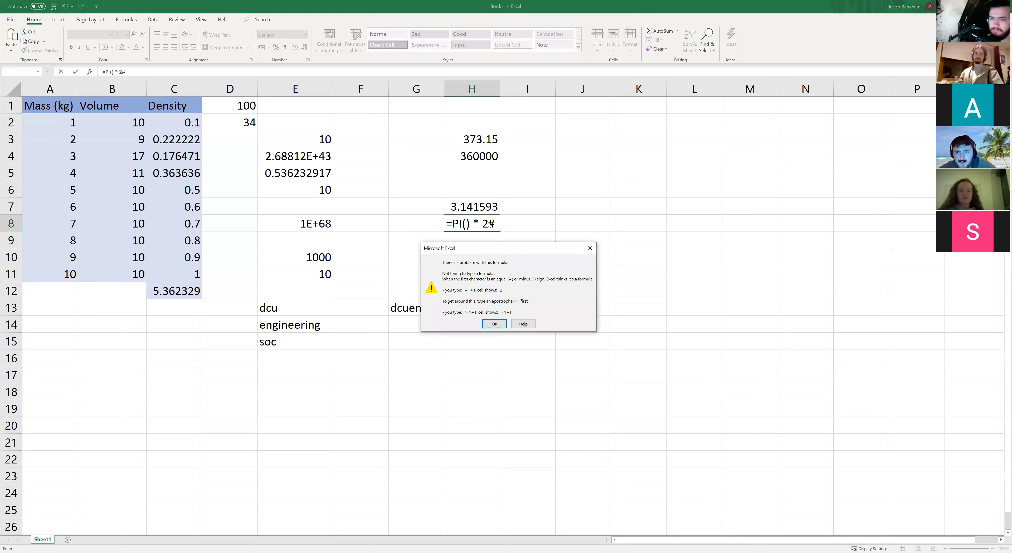
{"action": "key", "text": "Return"}
{"action": "key", "text": "BackSpace"}
{"action": "key", "text": "Return"}
{"action": "left_click", "coordinate": [492, 220]}
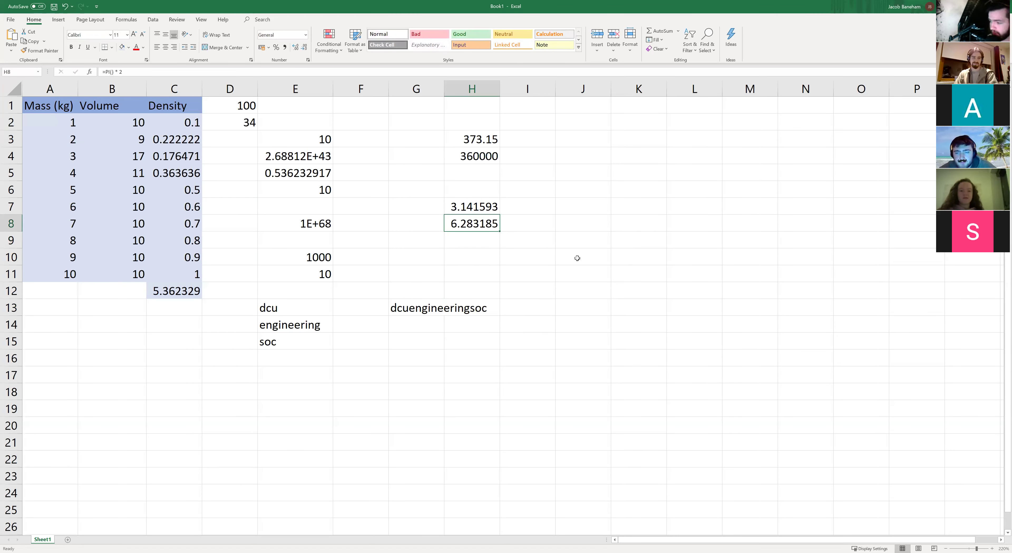
Step: Enter the formula =PI()/2 in cell H9 to get half of pi
{"action": "key", "text": "Up"}
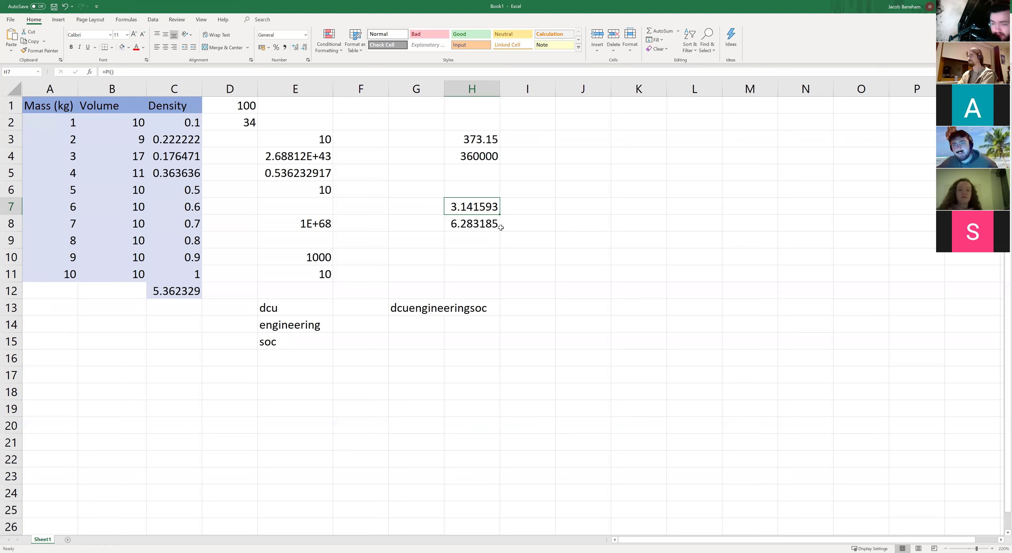
{"action": "left_click", "coordinate": [467, 237]}
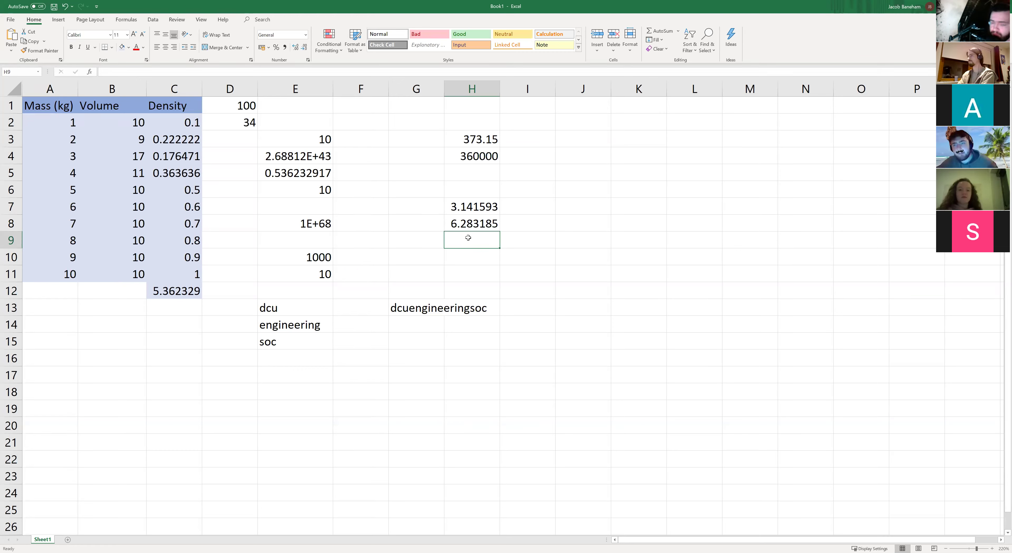
{"action": "double_click", "coordinate": [468, 238]}
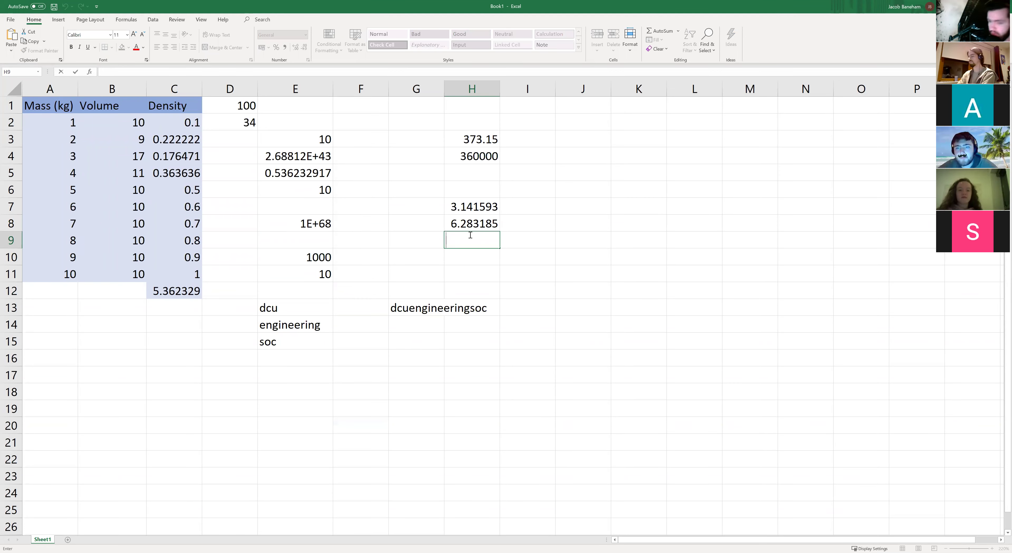
{"action": "type", "text": "="}
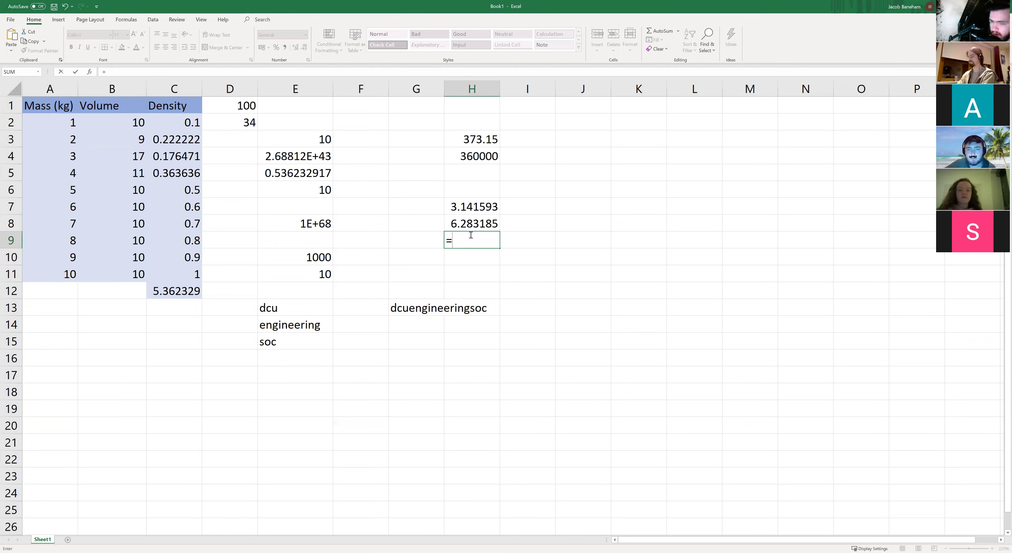
{"action": "type", "text": "PI()/2"}
{"action": "key", "text": "Return"}
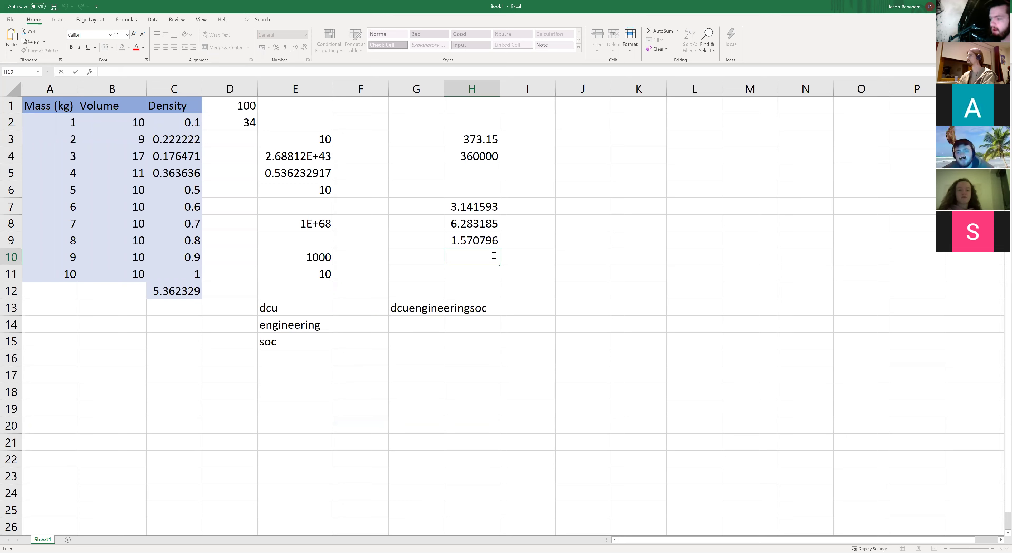
Step: Leave H10 empty and start a DEGREES formula in J7, up to its opening parenthesis
{"action": "left_click", "coordinate": [500, 250]}
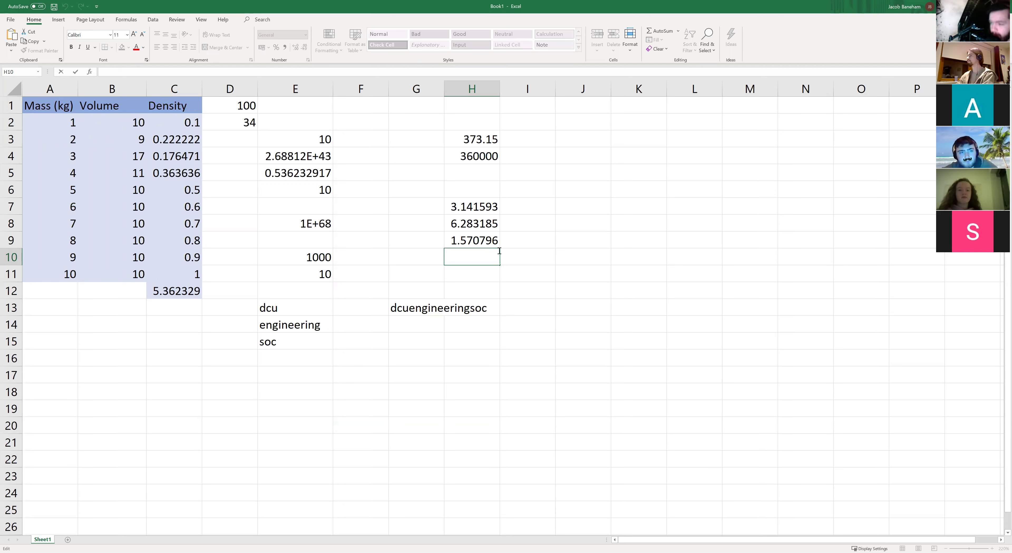
{"action": "left_click", "coordinate": [572, 212]}
{"action": "type", "text": "="}
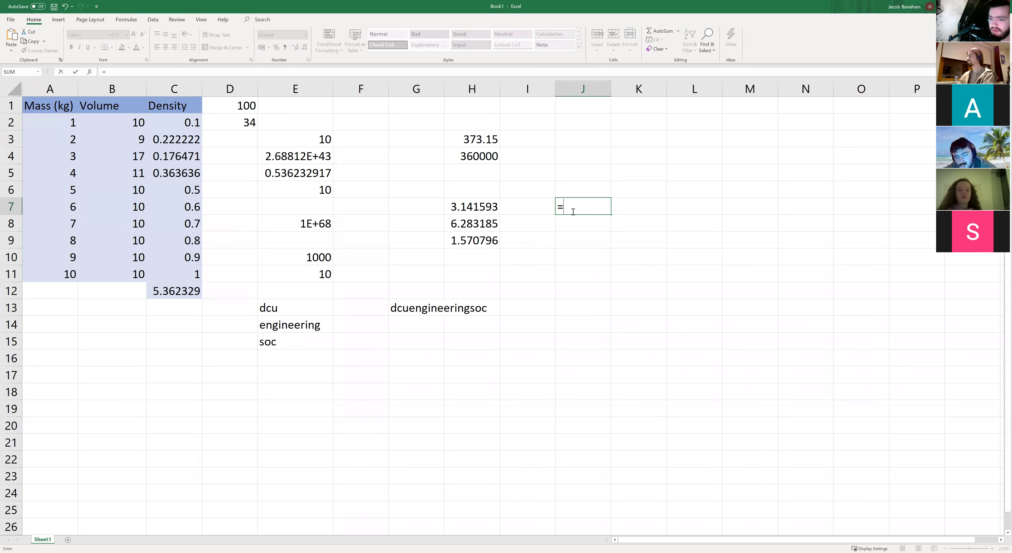
{"action": "type", "text": "DEGR"}
{"action": "key", "text": "Return"}
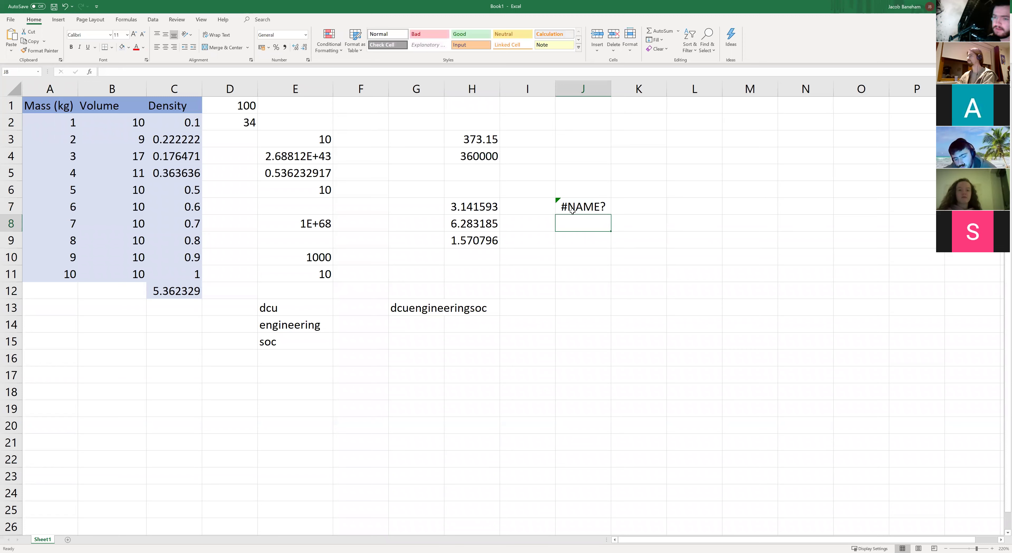
{"action": "key", "text": "Up"}
{"action": "key", "text": "F2"}
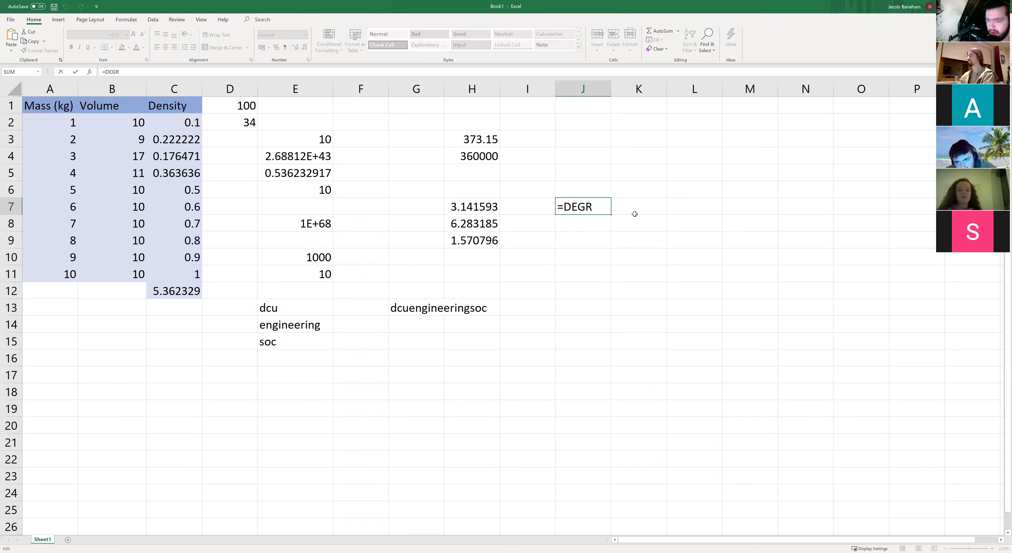
{"action": "type", "text": "EEA"}
{"action": "key", "text": "BackSpace"}
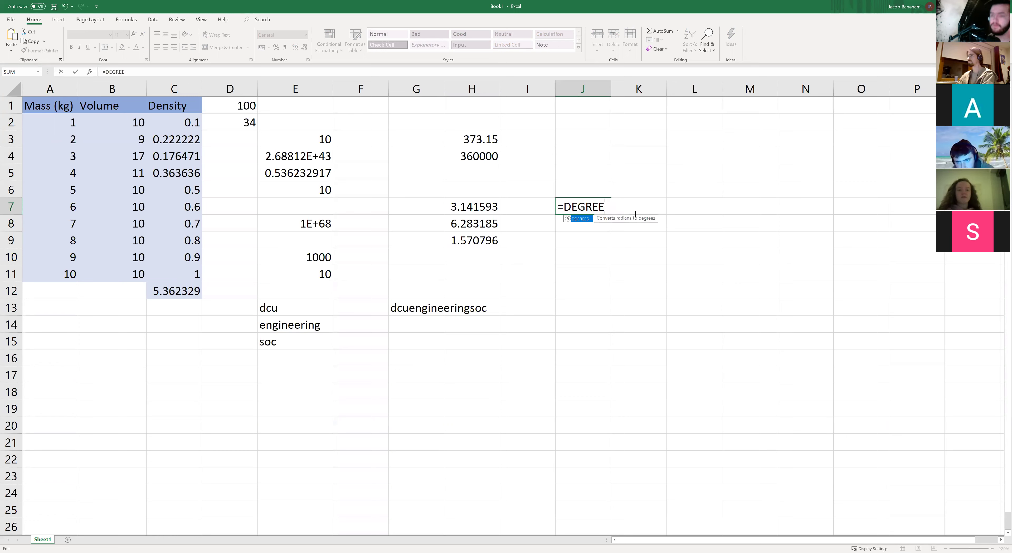
{"action": "type", "text": "S("}
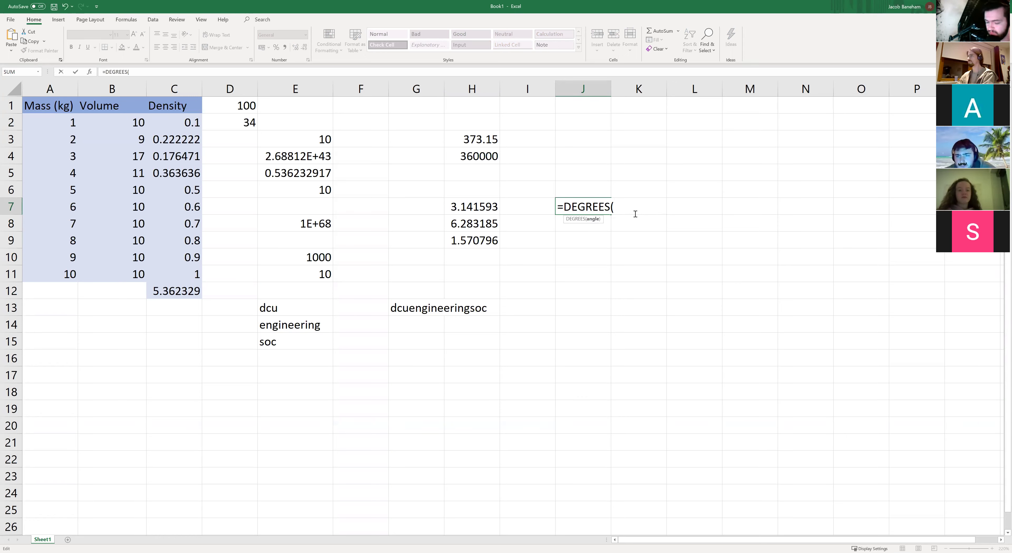
Step: Set the angle of the J7 DEGREES formula to 2*PI(), complete it, and reopen the formula for editing
{"action": "type", "text": "28"}
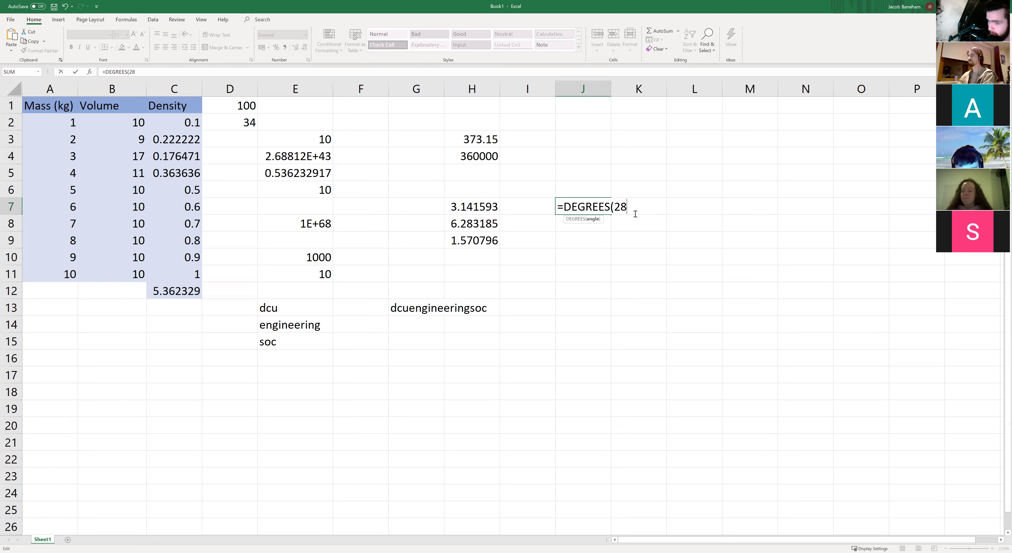
{"action": "key", "text": "BackSpace"}
{"action": "type", "text": "*"}
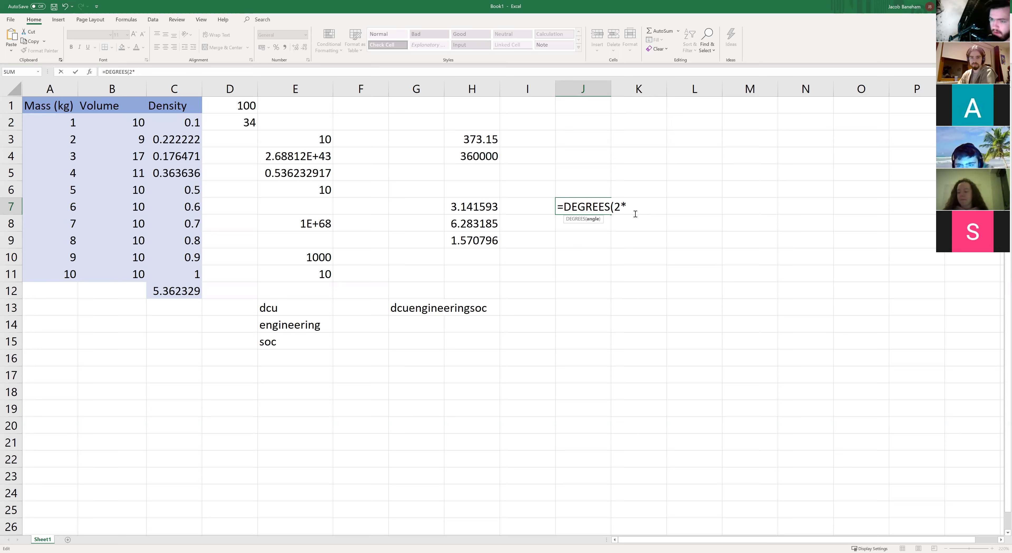
{"action": "type", "text": "PI())"}
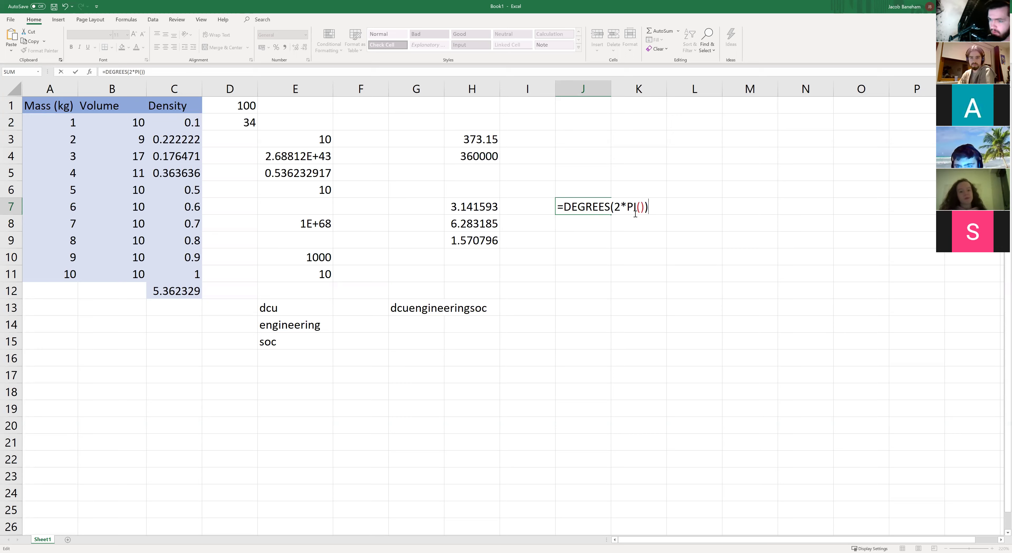
{"action": "key", "text": "Return"}
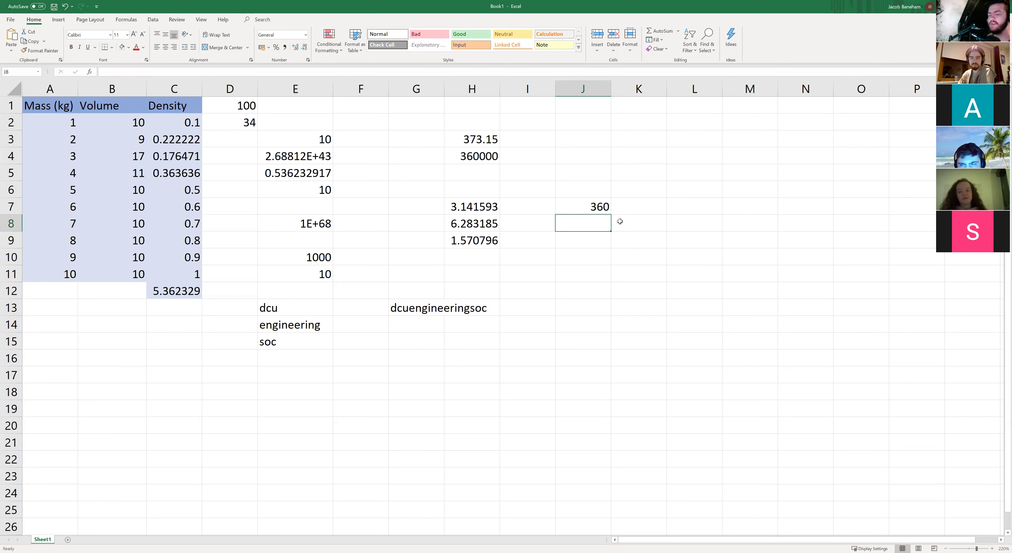
{"action": "double_click", "coordinate": [588, 207]}
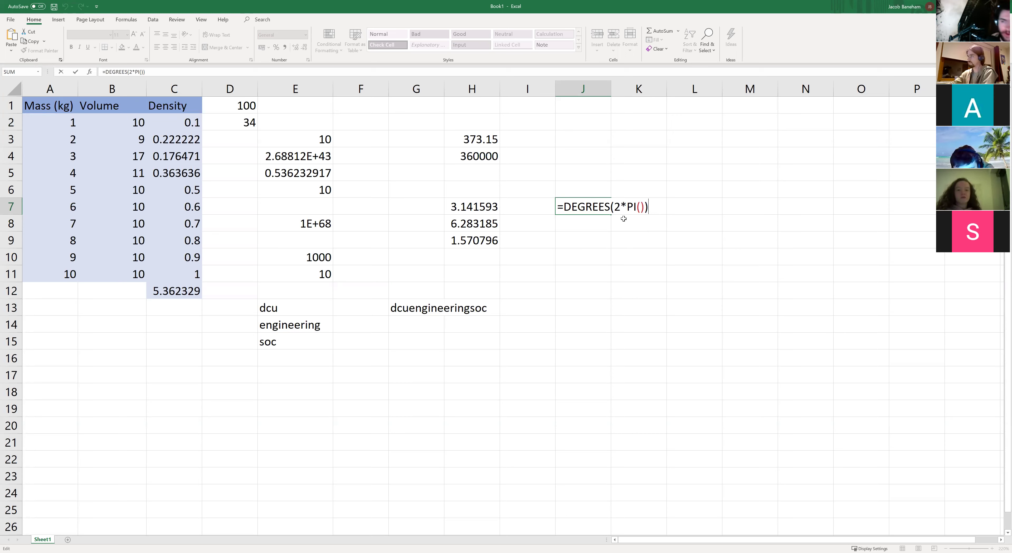
{"action": "left_click", "coordinate": [645, 209]}
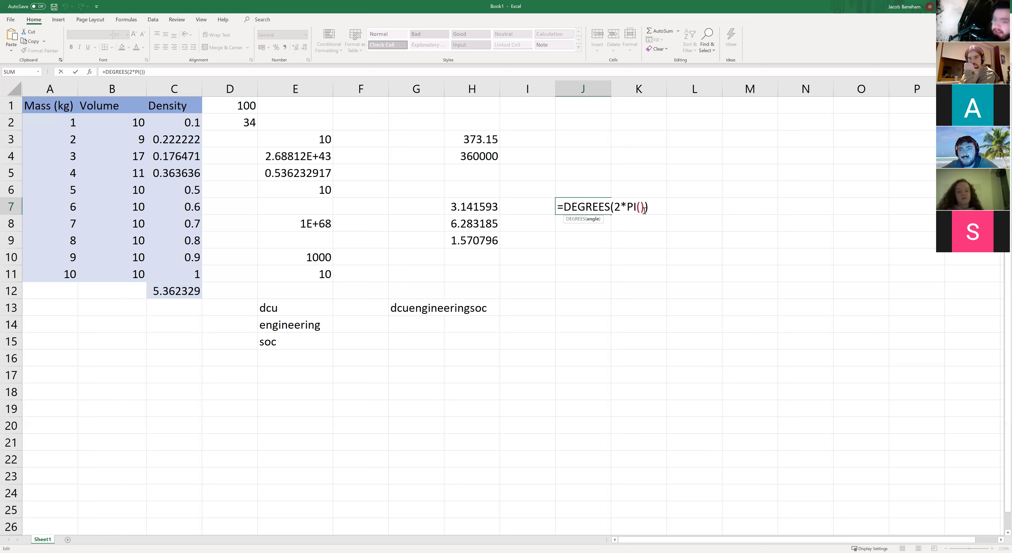
Step: Confirm the DEGREES formula in J7, enter =RADIANS(360) in cell J8, and reselect J8
{"action": "key", "text": "Right"}
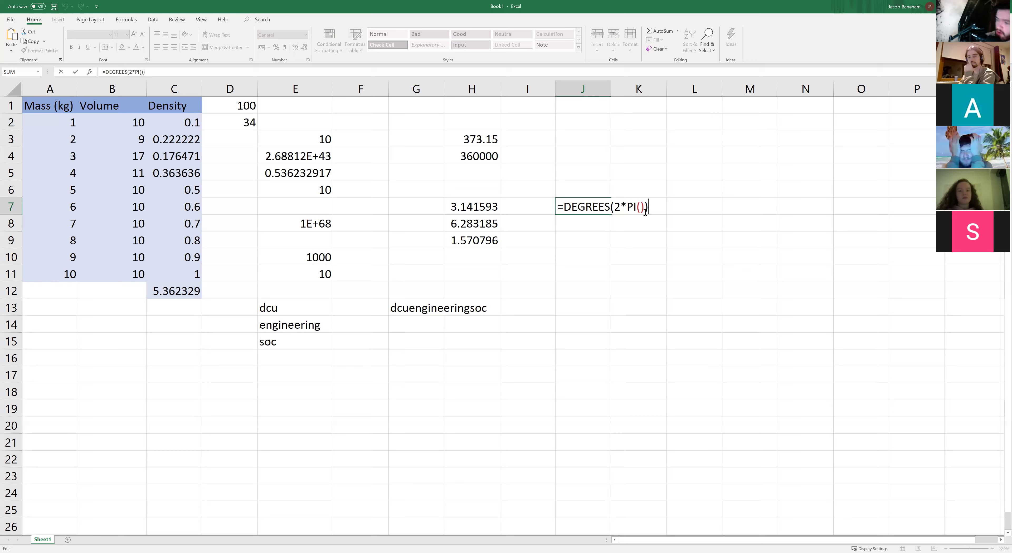
{"action": "key", "text": "Return"}
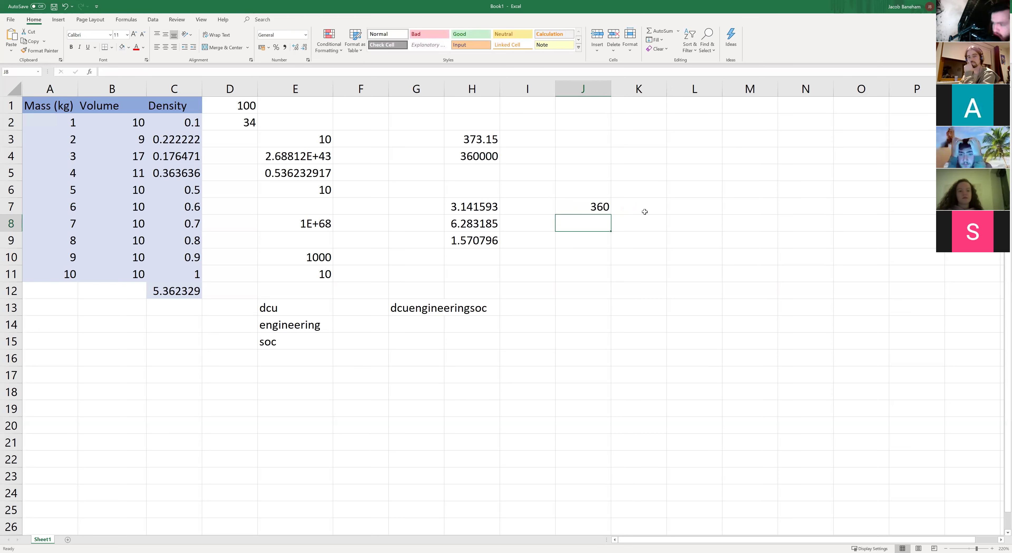
{"action": "type", "text": "="}
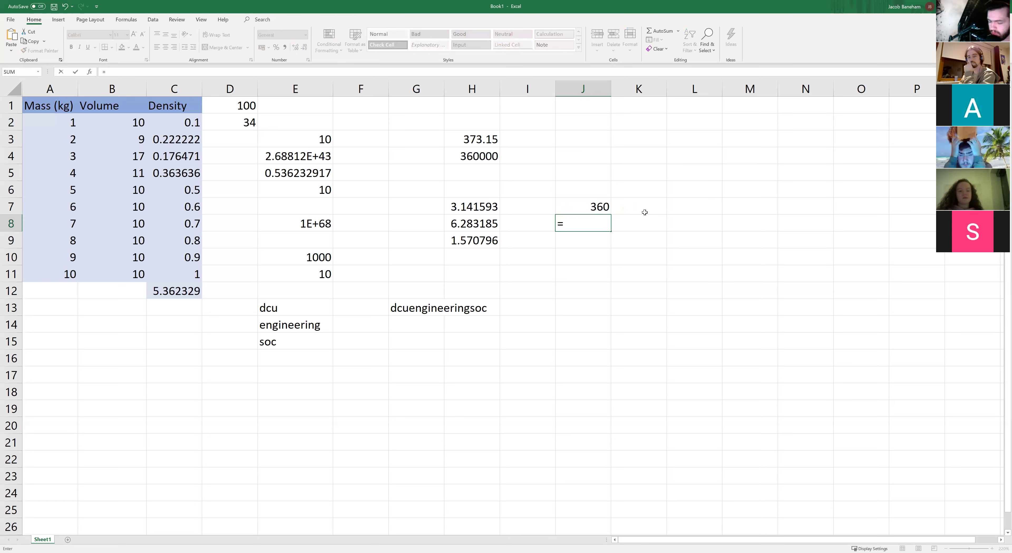
{"action": "type", "text": "radi"}
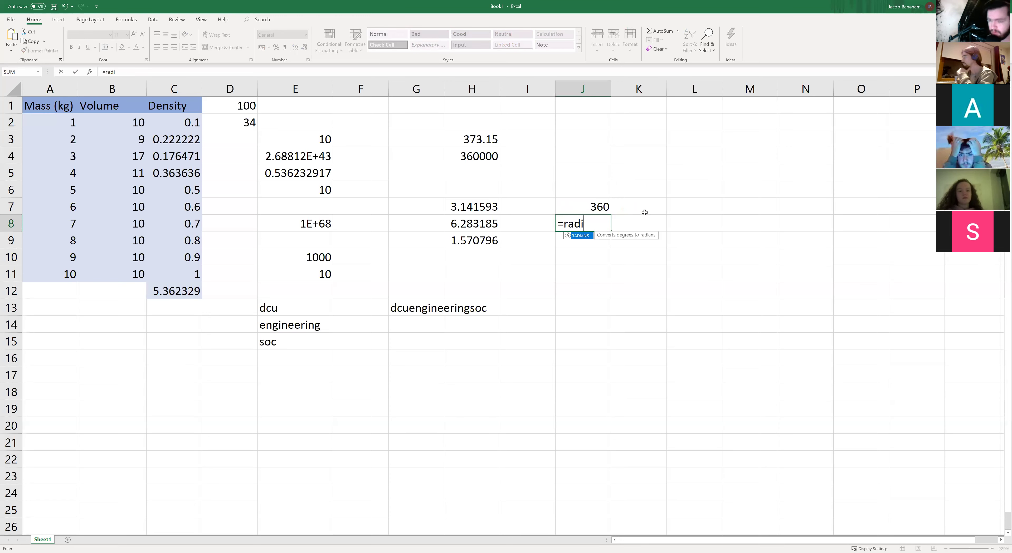
{"action": "key", "text": "Tab"}
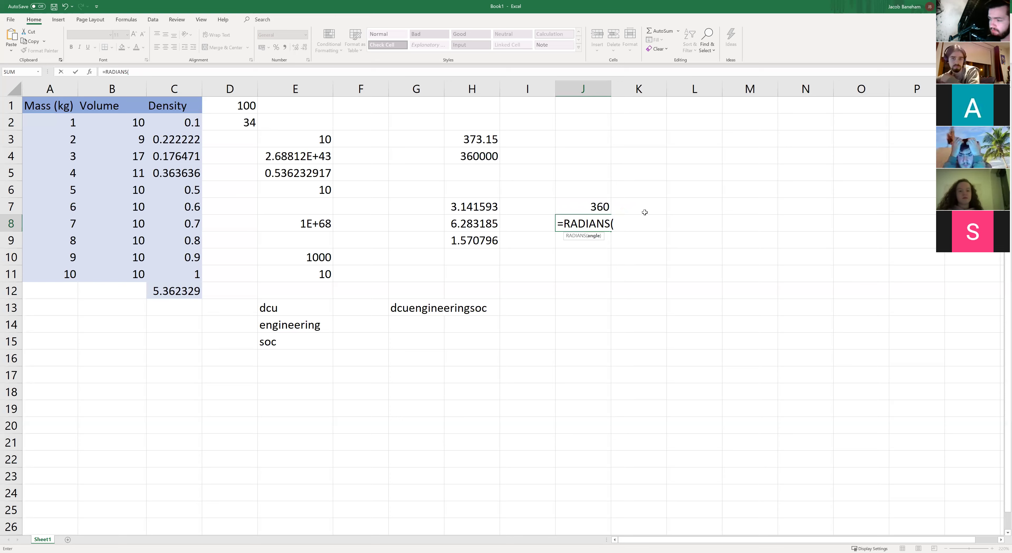
{"action": "type", "text": "360)"}
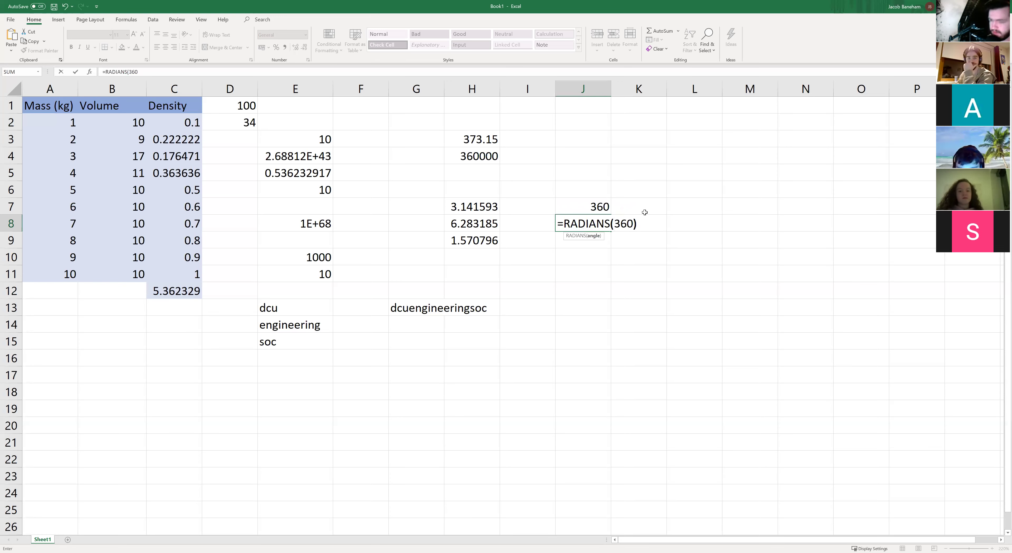
{"action": "key", "text": "Return"}
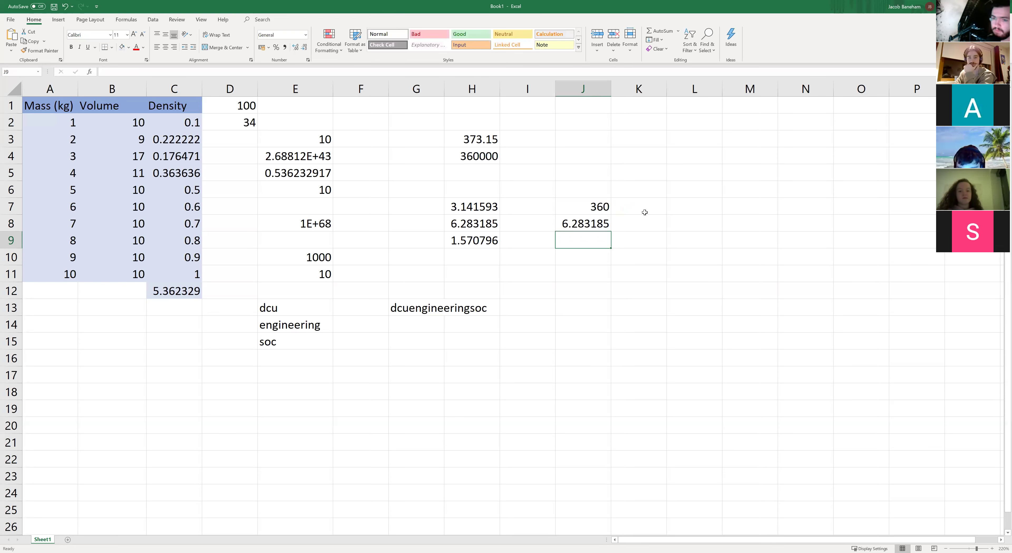
{"action": "left_click", "coordinate": [603, 225]}
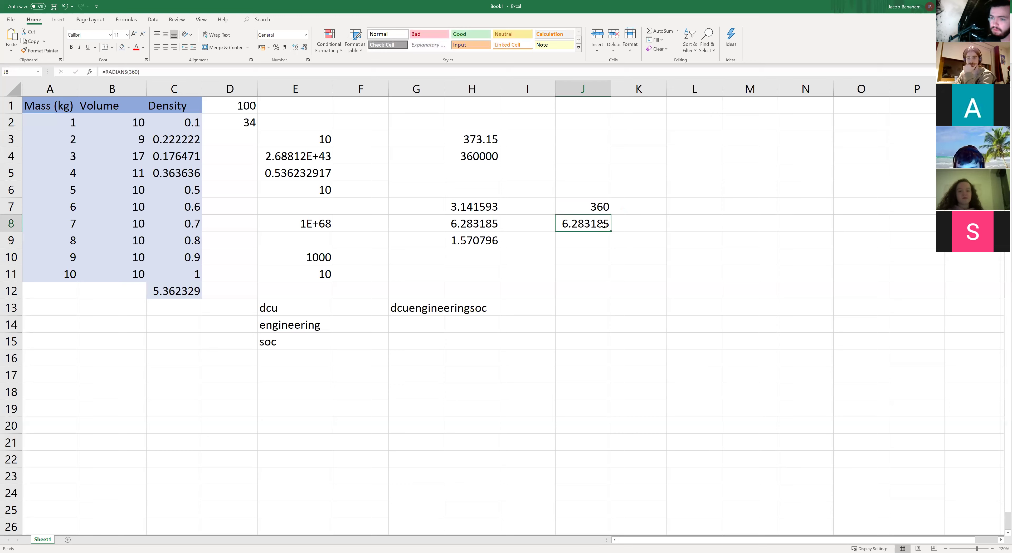
{"action": "double_click", "coordinate": [478, 227]}
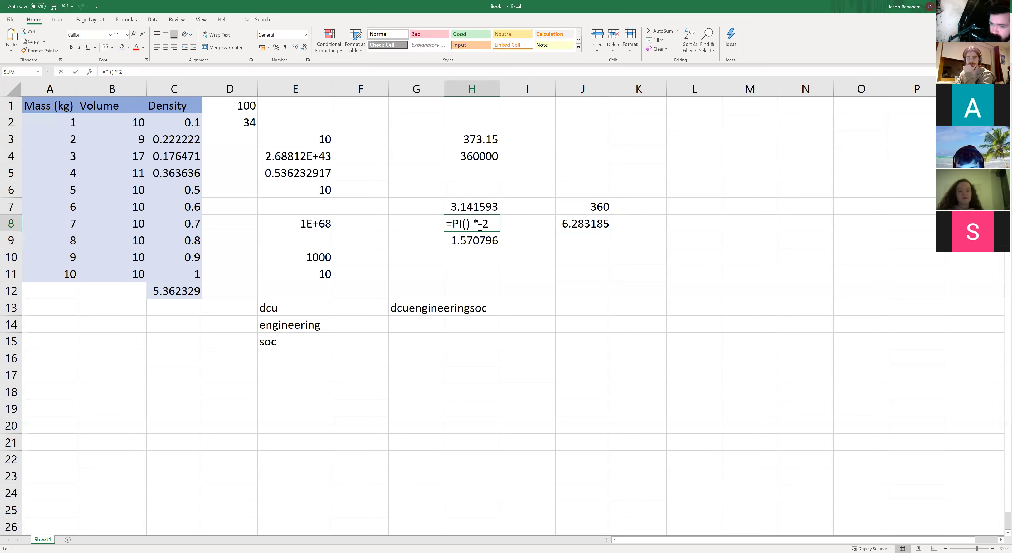
{"action": "left_click", "coordinate": [588, 224]}
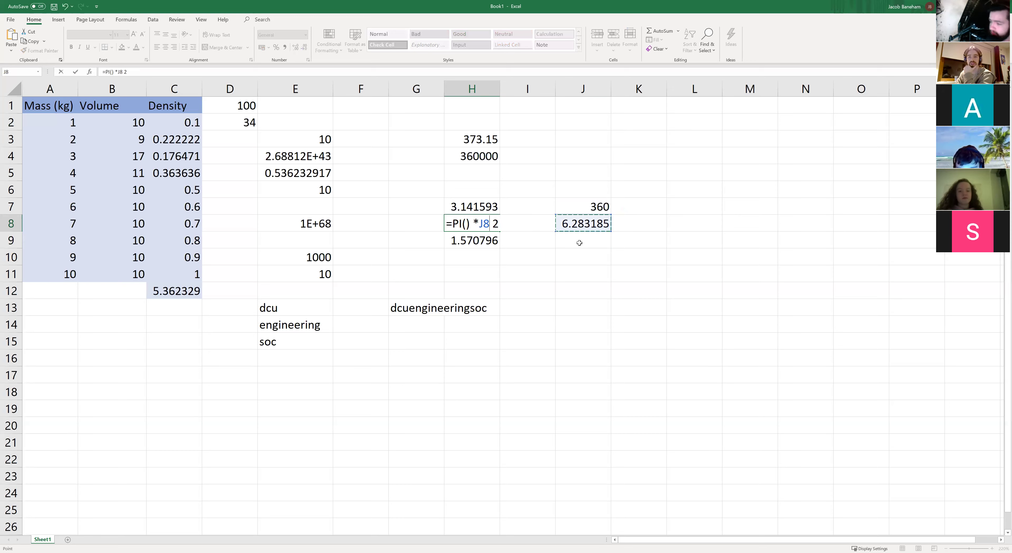
{"action": "left_click", "coordinate": [586, 267]}
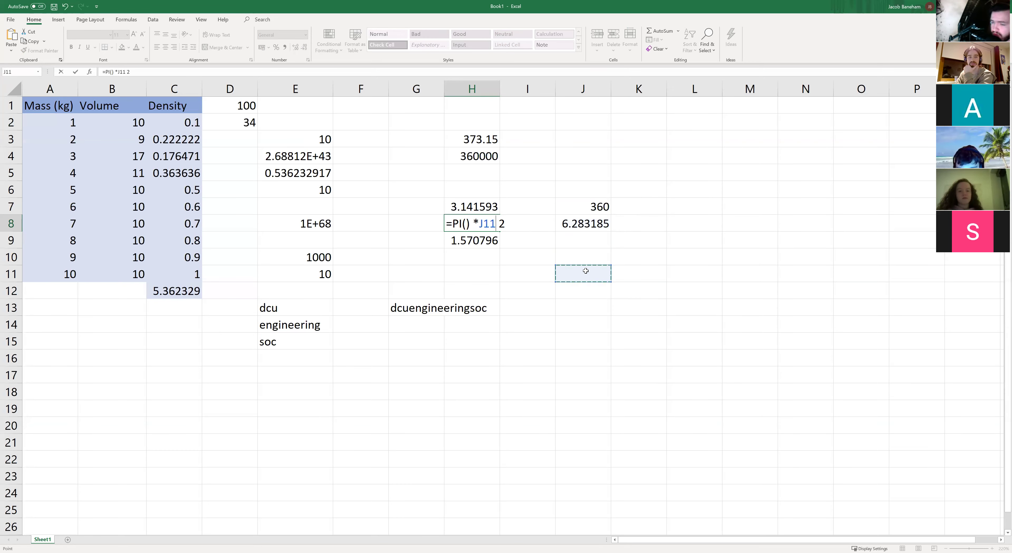
{"action": "key", "text": "ctrl+z"}
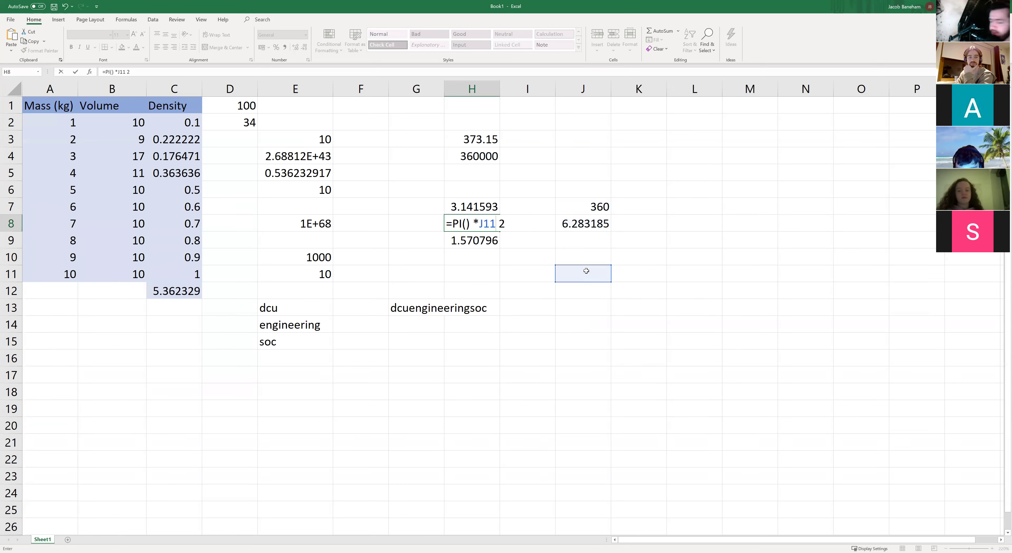
{"action": "key", "text": "Up"}
{"action": "key", "text": "Up"}
{"action": "key", "text": "Up"}
{"action": "key", "text": "BackSpace"}
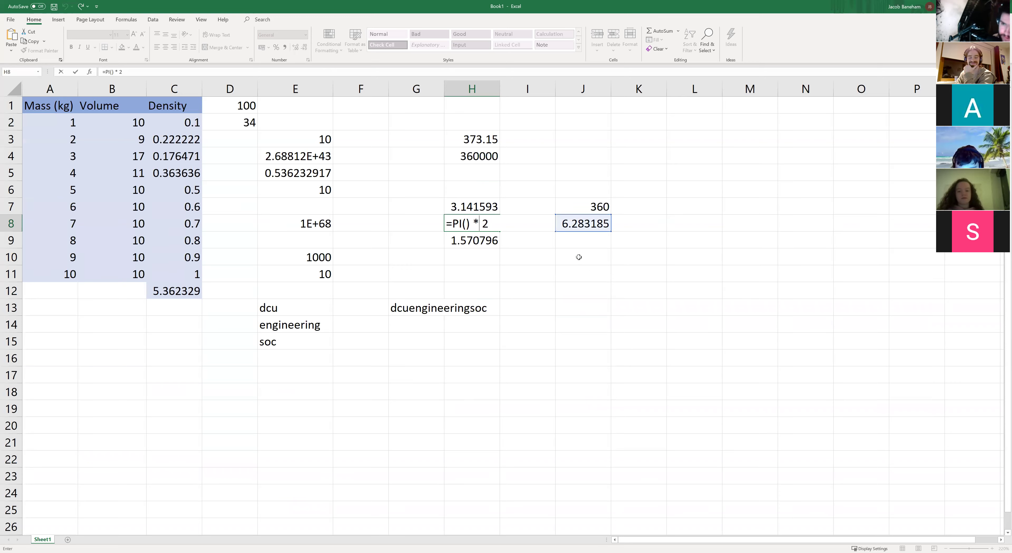
{"action": "key", "text": "Return"}
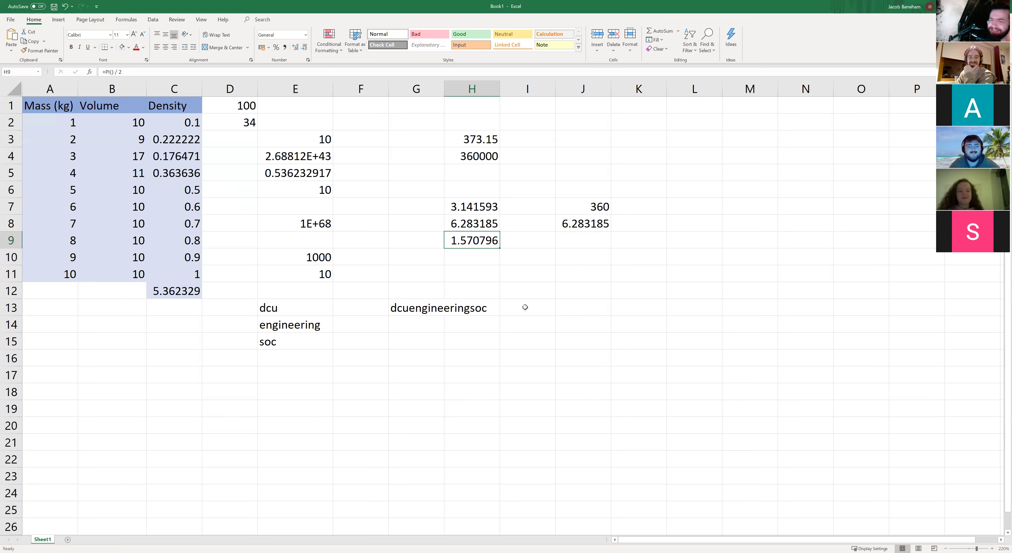
{"action": "left_click", "coordinate": [523, 283]}
{"action": "left_click", "coordinate": [694, 289]}
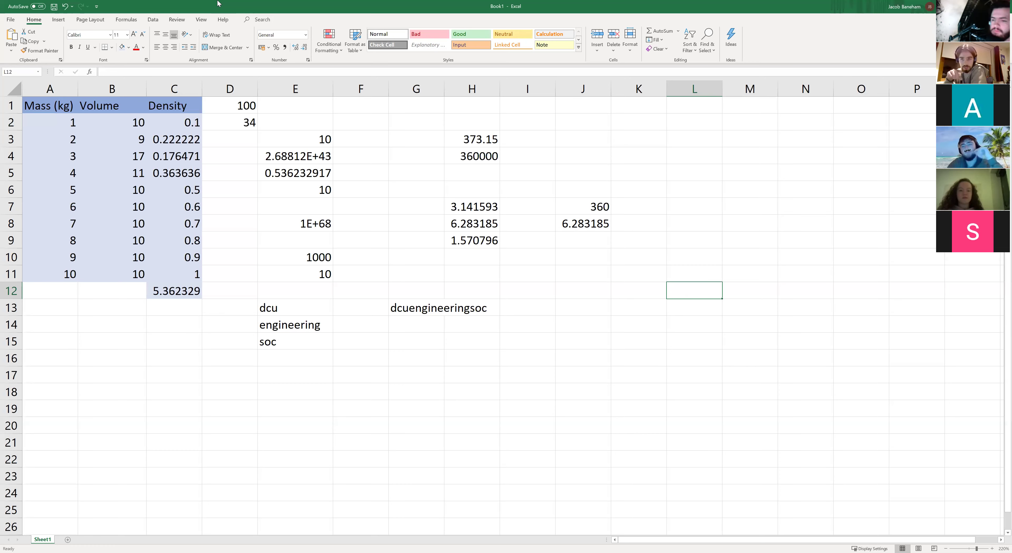
Step: Enter the formula =SIN(RADIANS(360)) in cell J11
{"action": "left_click", "coordinate": [590, 272]}
{"action": "type", "text": "="}
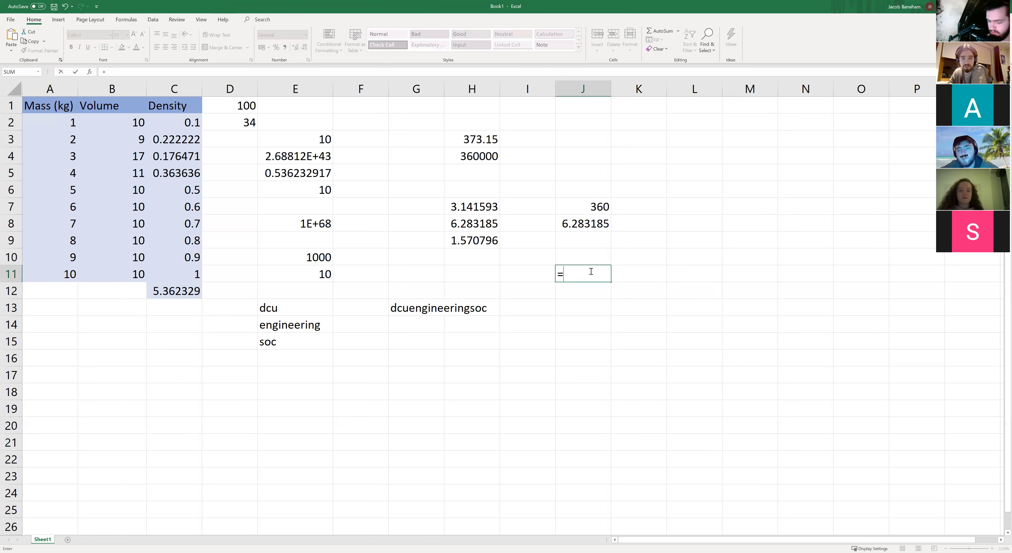
{"action": "type", "text": "SIN("}
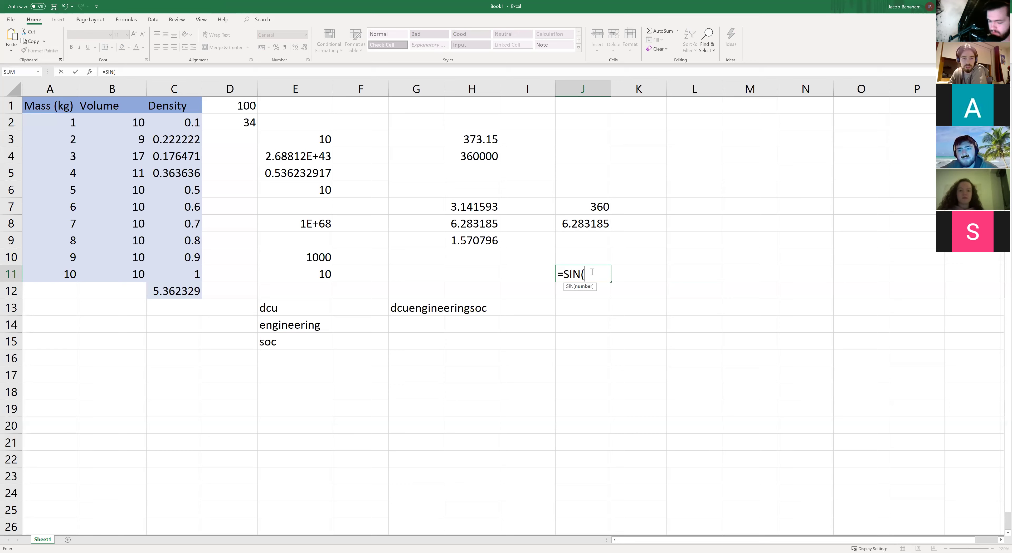
{"action": "type", "text": "RADIANS"}
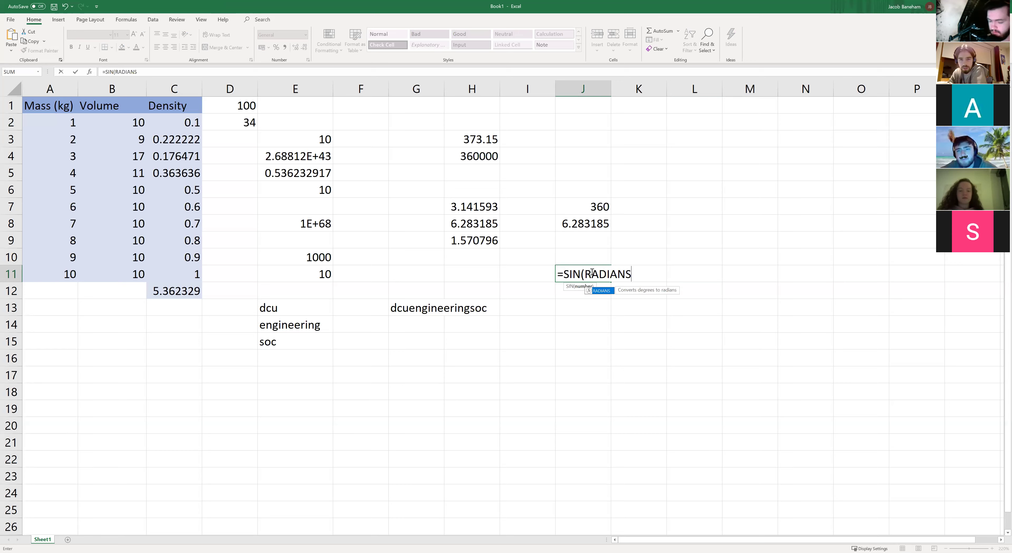
{"action": "type", "text": "(360"}
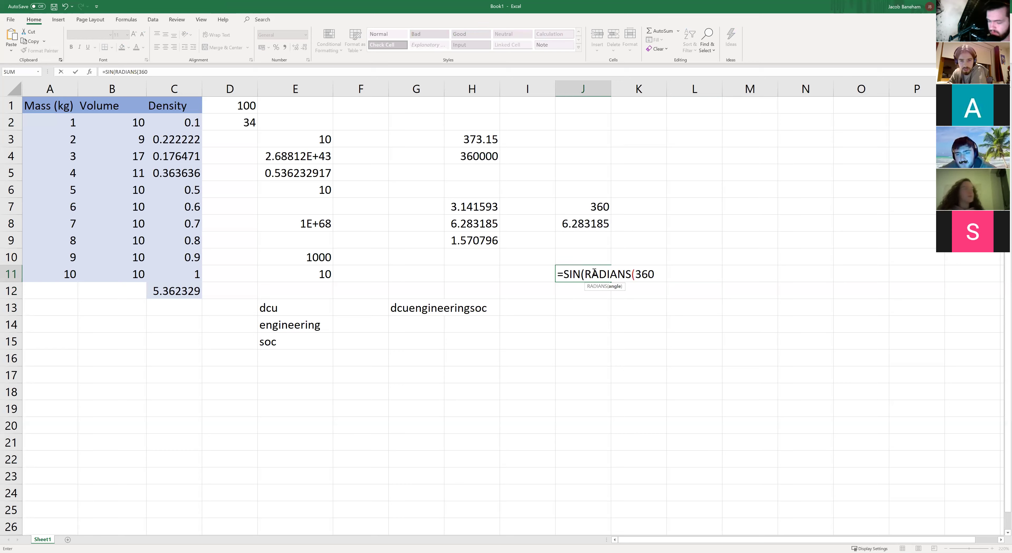
{"action": "type", "text": "))"}
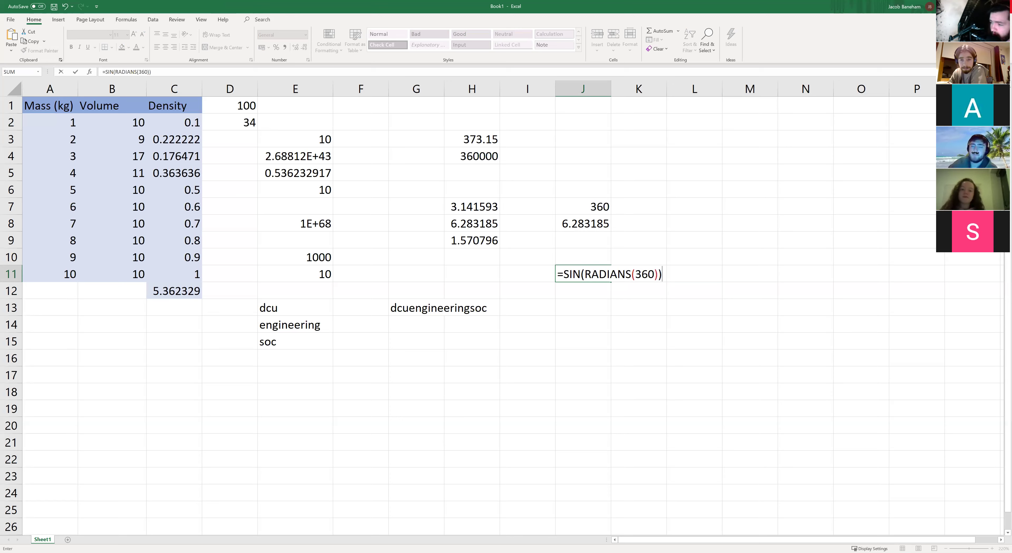
{"action": "key", "text": "Return"}
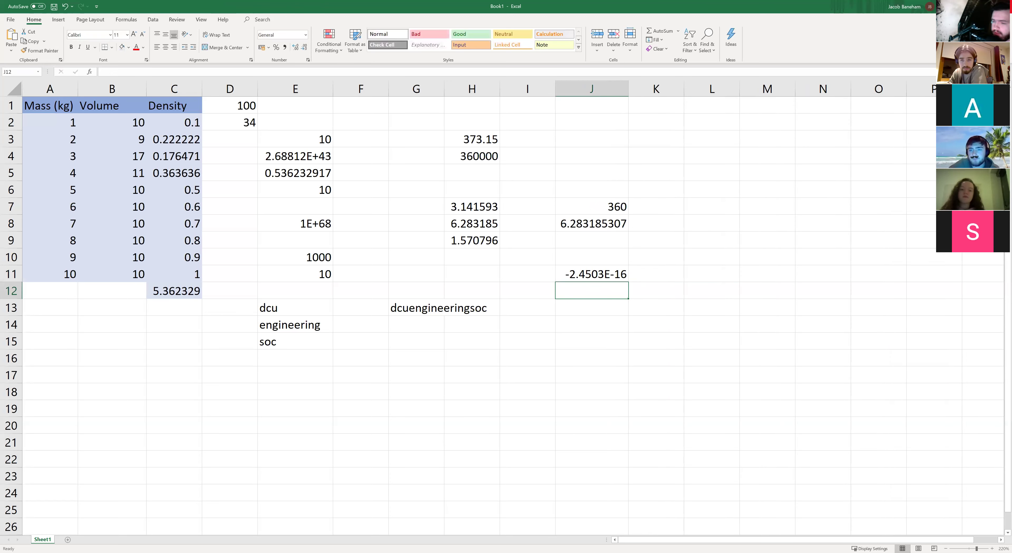
Step: Replace the RADIANS function with DEGREES inside the SIN formula in cell J11
{"action": "left_click", "coordinate": [583, 257]}
{"action": "double_click", "coordinate": [602, 277]}
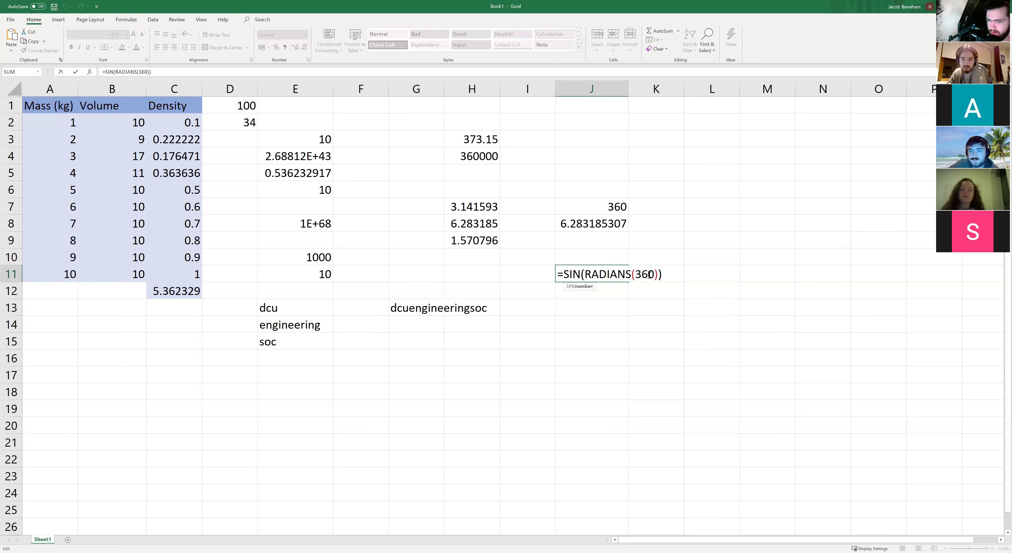
{"action": "key", "text": "BackSpace"}
{"action": "key", "text": "BackSpace"}
{"action": "key", "text": "BackSpace"}
{"action": "key", "text": "BackSpace"}
{"action": "key", "text": "BackSpace"}
{"action": "key", "text": "BackSpace"}
{"action": "key", "text": "BackSpace"}
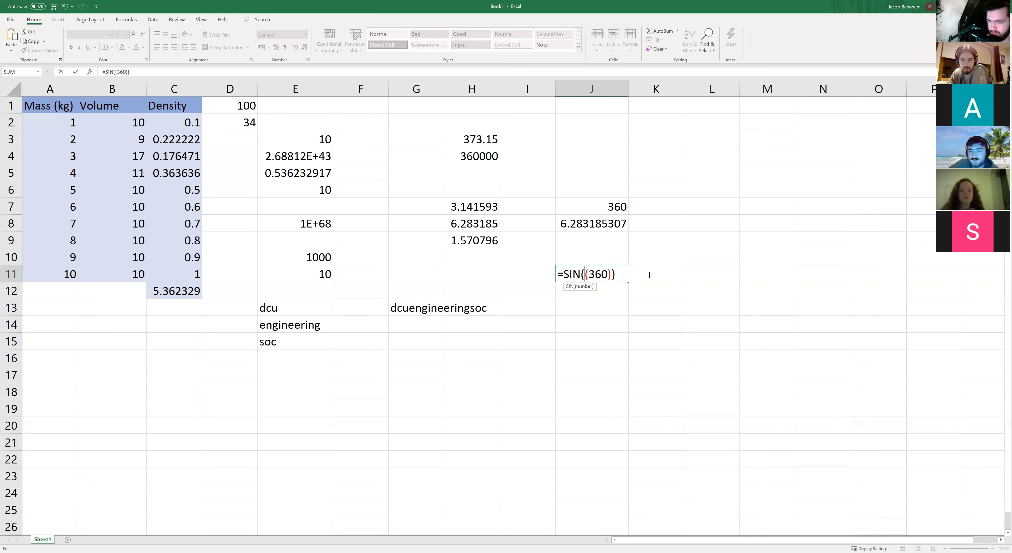
{"action": "type", "text": "DEFG"}
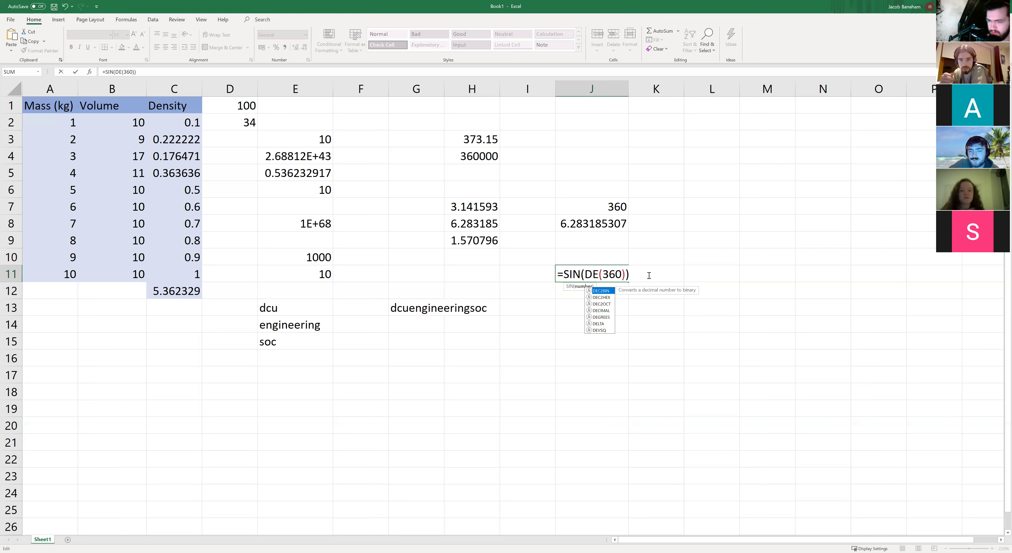
{"action": "key", "text": "BackSpace"}
{"action": "key", "text": "BackSpace"}
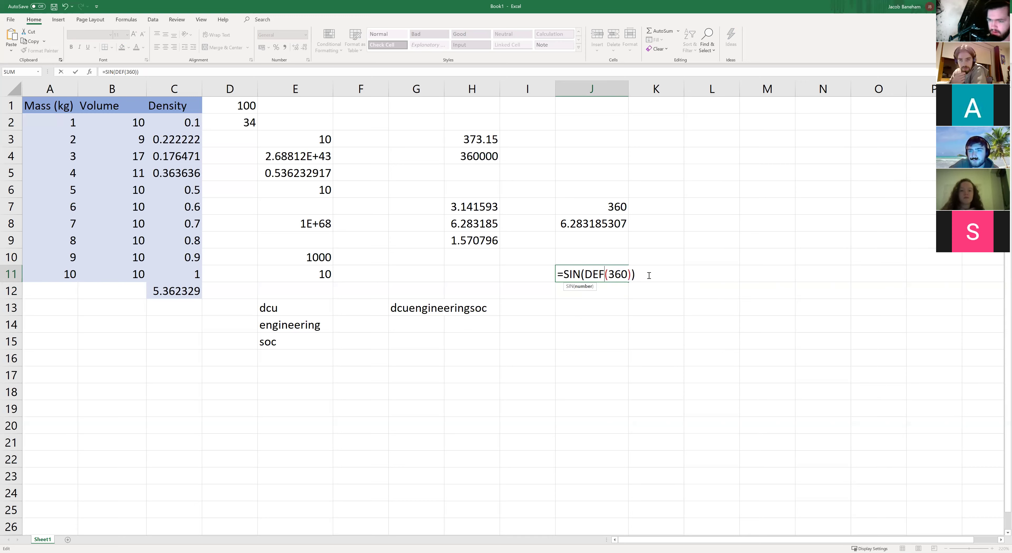
{"action": "type", "text": "GREES"}
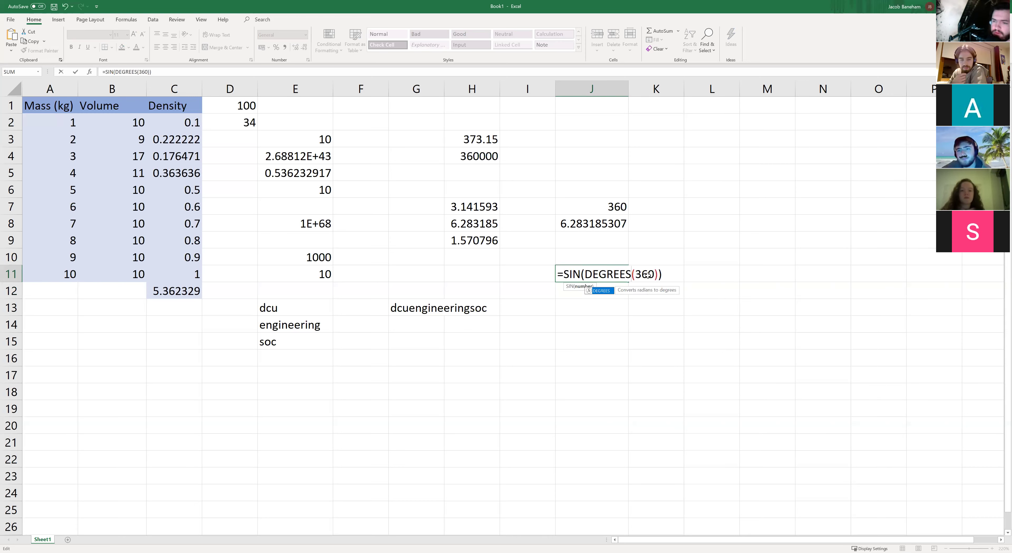
{"action": "key", "text": "Return"}
Step: Set the angle inside the DEGREES function in cell J11 to 2*PI()
{"action": "left_click", "coordinate": [601, 278]}
{"action": "double_click", "coordinate": [601, 279]}
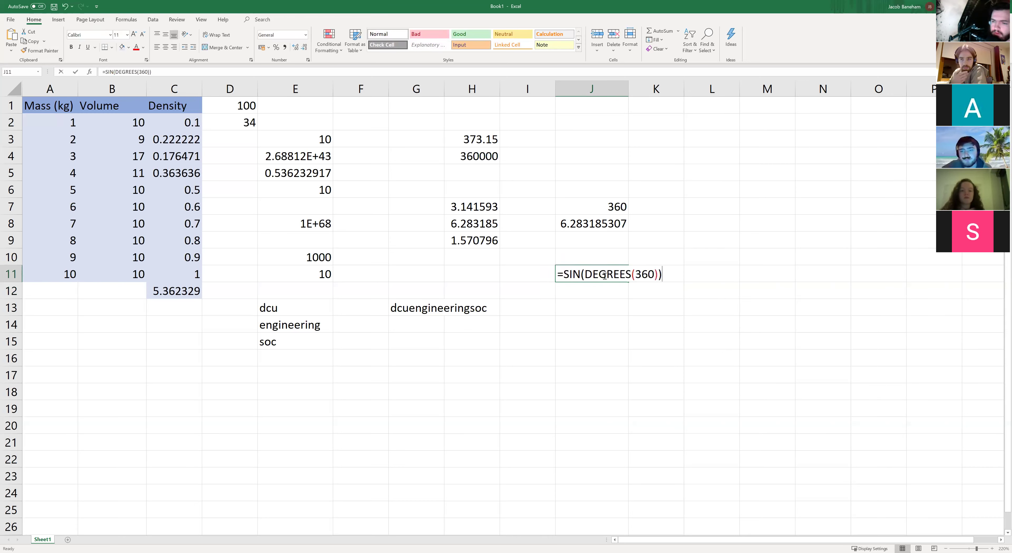
{"action": "key", "text": "Left"}
{"action": "key", "text": "Left"}
{"action": "key", "text": "BackSpace"}
{"action": "key", "text": "BackSpace"}
{"action": "key", "text": "BackSpace"}
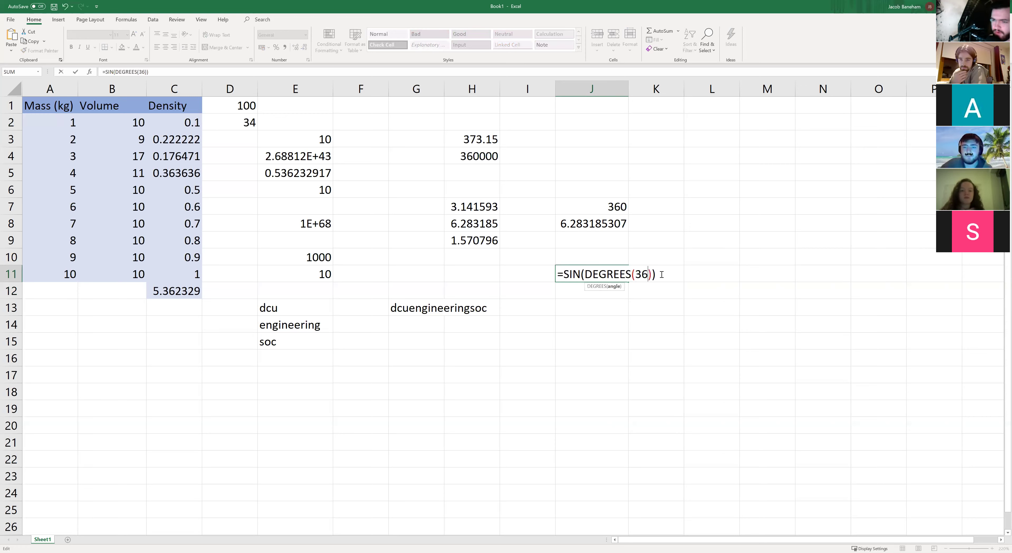
{"action": "type", "text": "2*"}
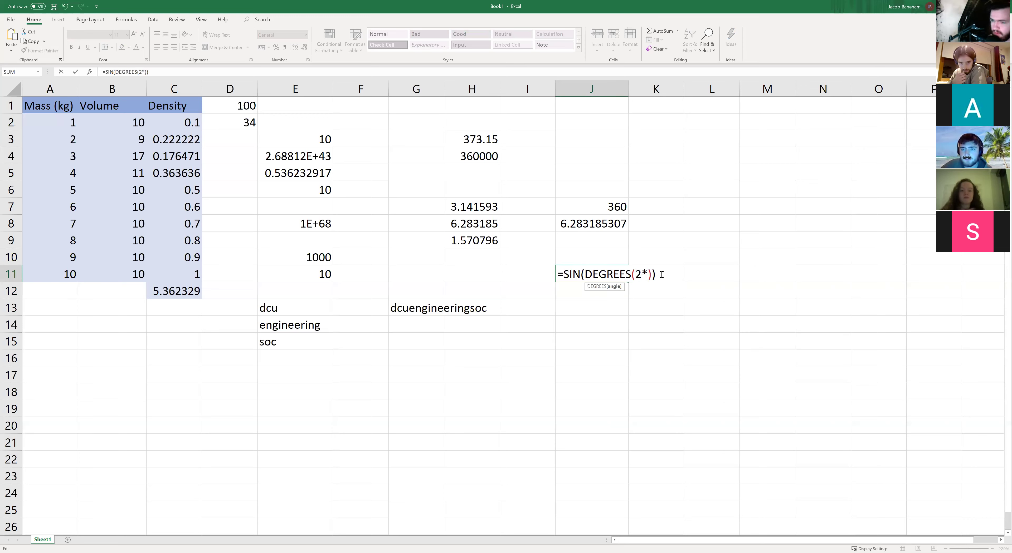
{"action": "type", "text": "pi()"}
{"action": "key", "text": "Return"}
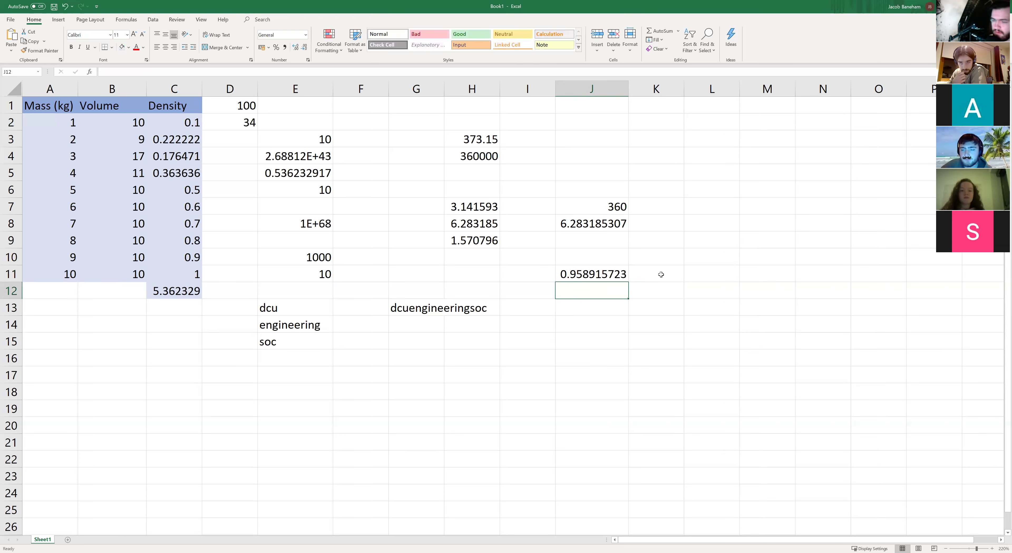
{"action": "double_click", "coordinate": [603, 278]}
{"action": "left_click", "coordinate": [632, 305]}
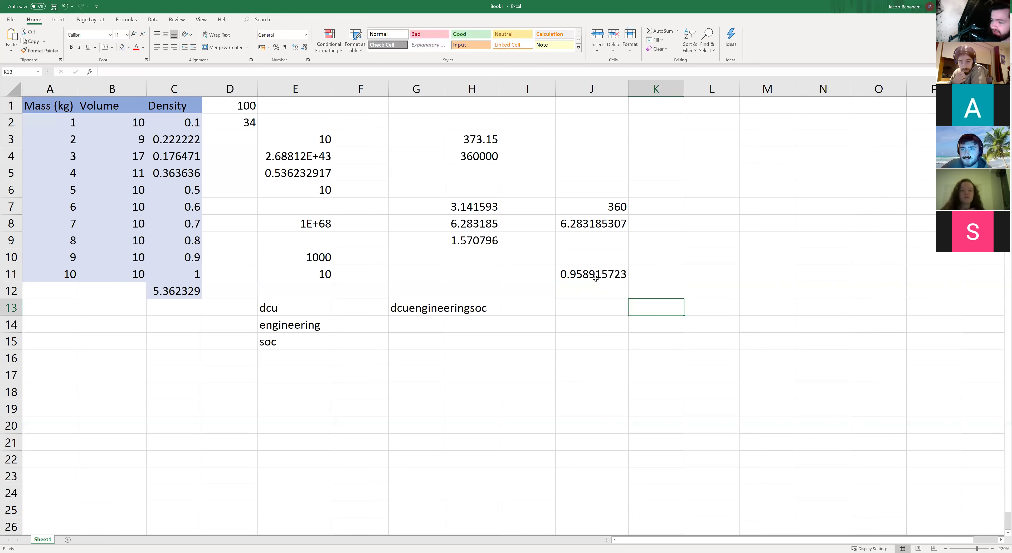
{"action": "left_click", "coordinate": [589, 306]}
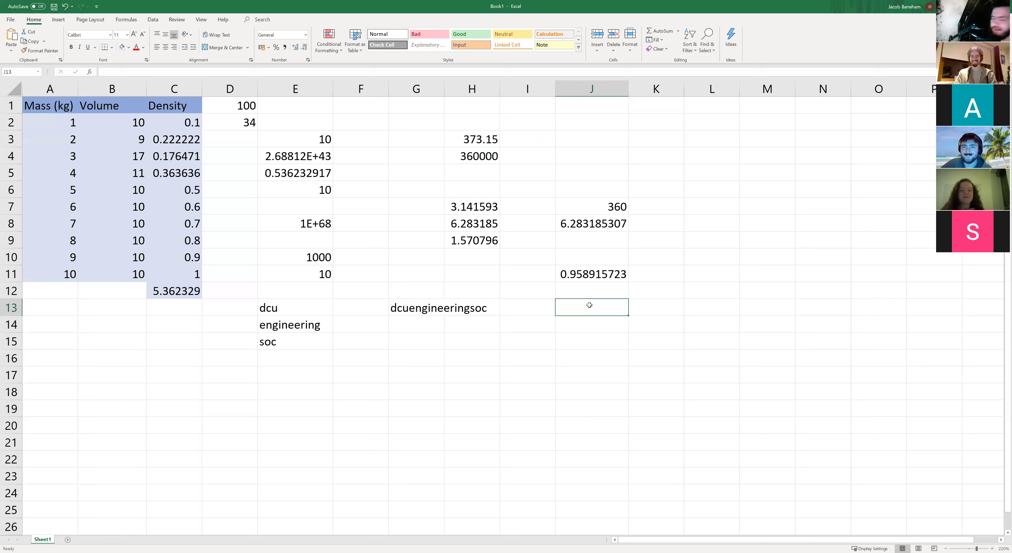
Step: Try to enter the formula =SIN() without an argument in cell J12 and discard the entry
{"action": "left_click", "coordinate": [585, 293]}
{"action": "double_click", "coordinate": [584, 293]}
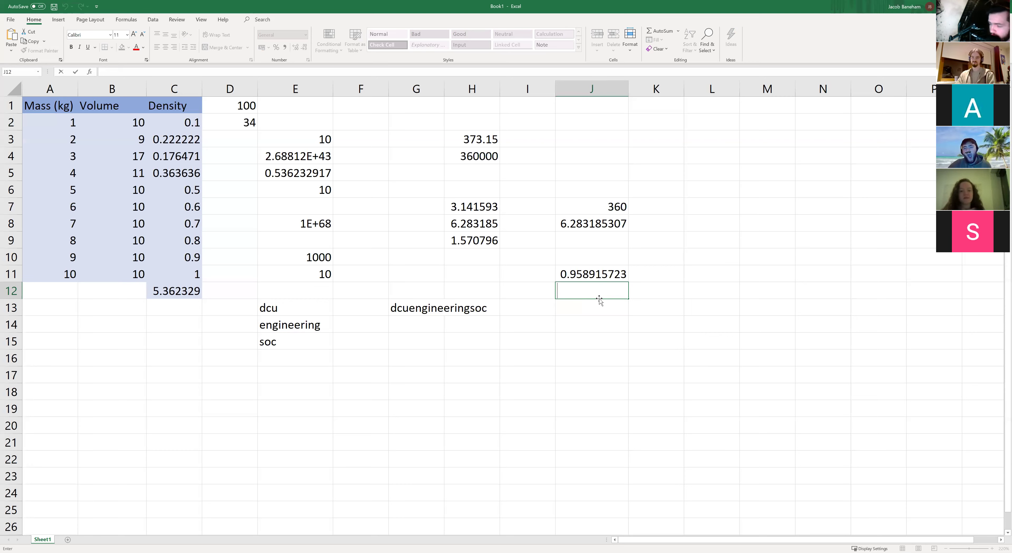
{"action": "type", "text": "="}
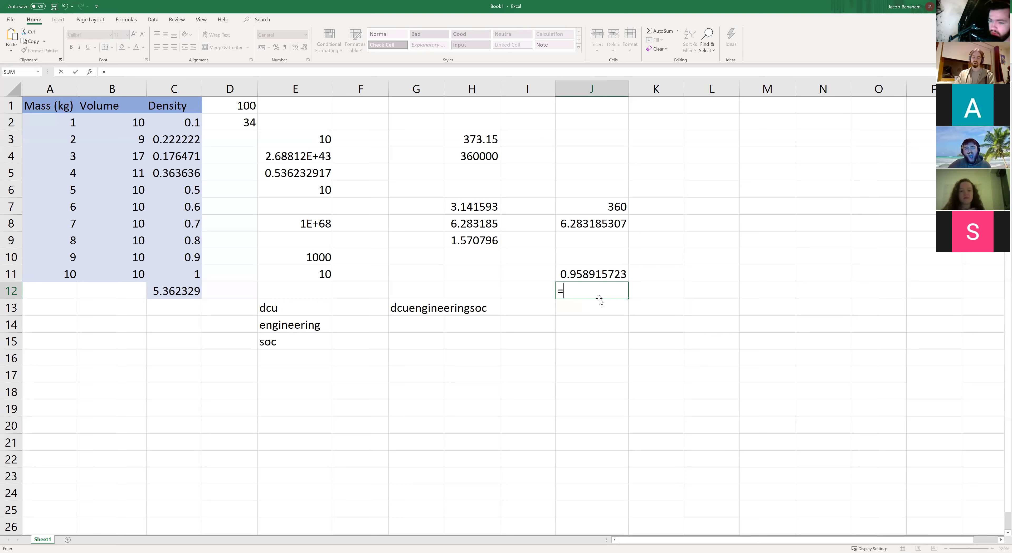
{"action": "type", "text": "SIN()"}
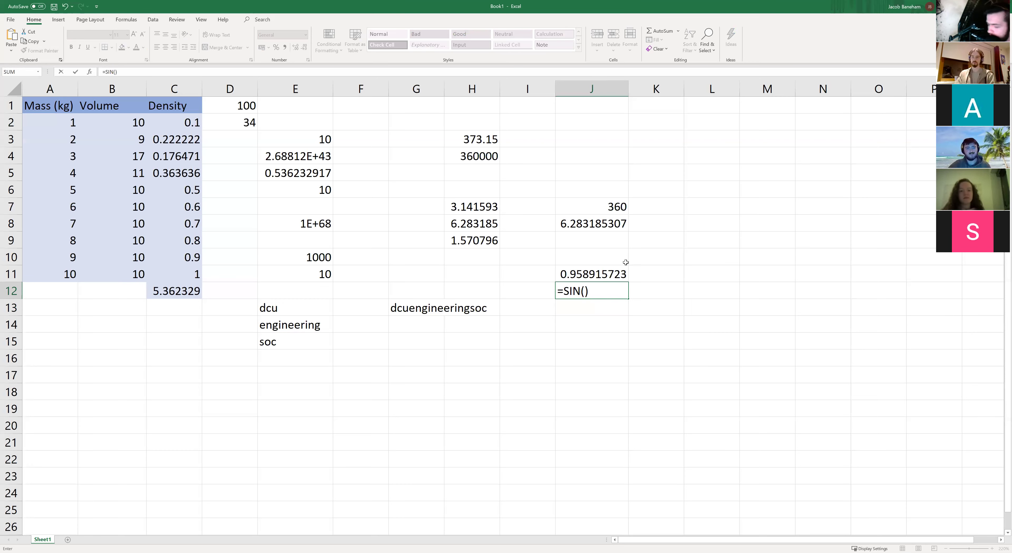
{"action": "key", "text": "Return"}
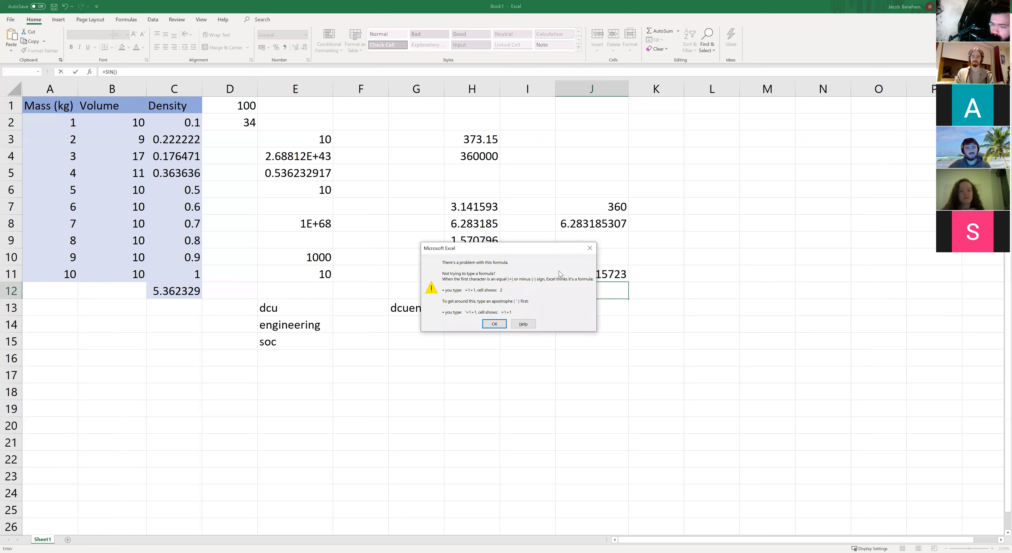
{"action": "left_click", "coordinate": [495, 325]}
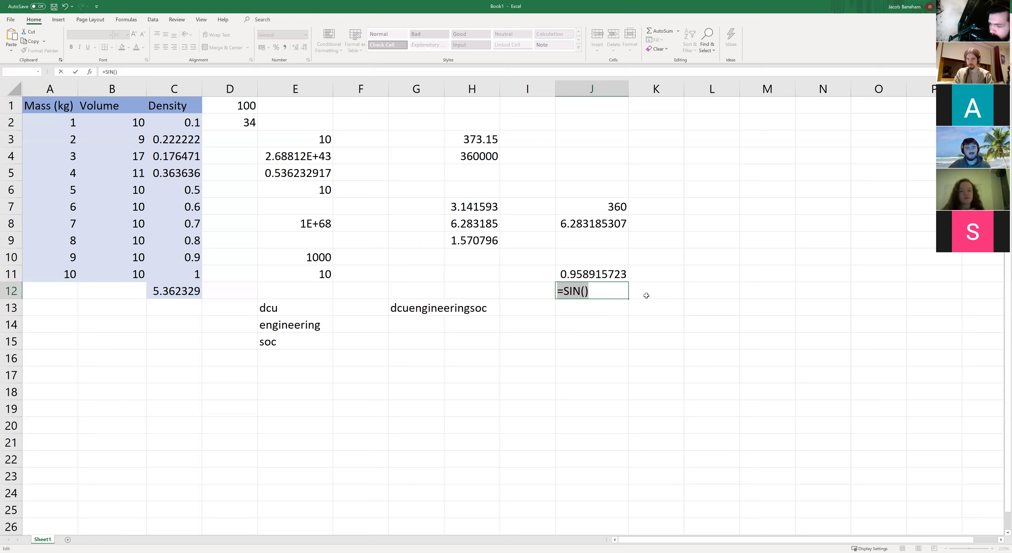
{"action": "key", "text": "Escape"}
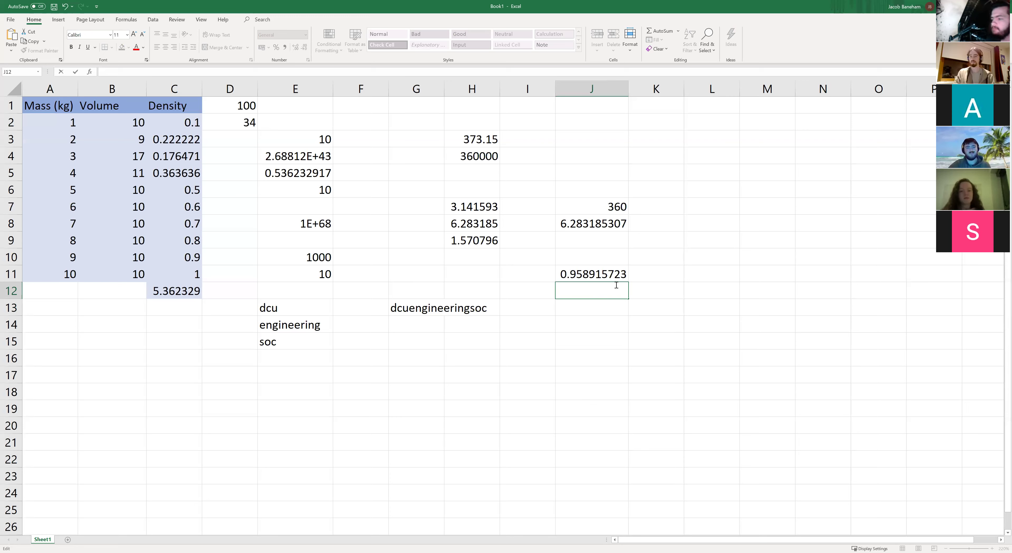
Step: Remove the DEGREES function from the formula in cell J11 so it reads =SIN(2*PI())
{"action": "double_click", "coordinate": [607, 274]}
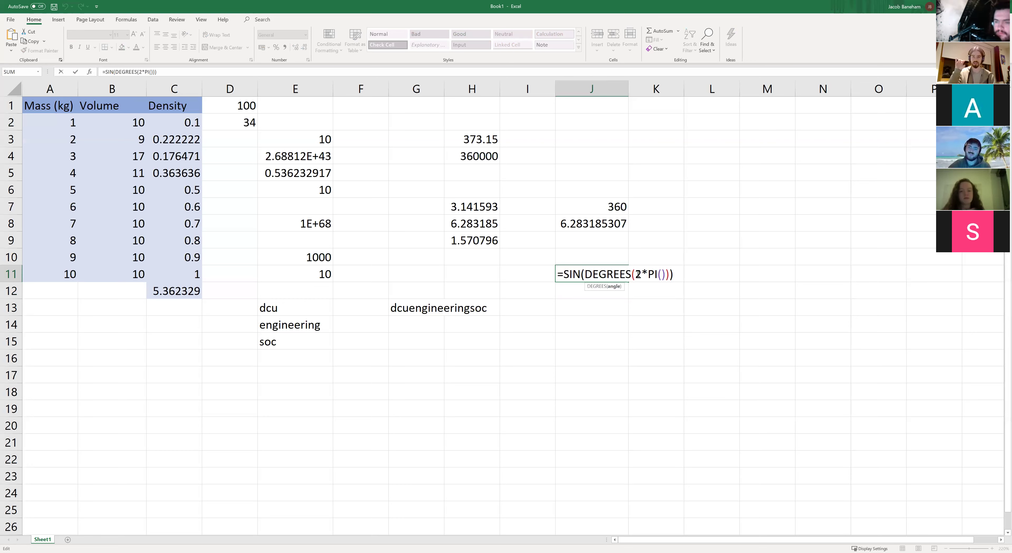
{"action": "key", "text": "BackSpace"}
{"action": "key", "text": "BackSpace"}
{"action": "key", "text": "BackSpace"}
{"action": "key", "text": "BackSpace"}
{"action": "key", "text": "BackSpace"}
{"action": "key", "text": "BackSpace"}
{"action": "key", "text": "BackSpace"}
{"action": "key", "text": "BackSpace"}
{"action": "key", "text": "BackSpace"}
{"action": "type", "text": "("}
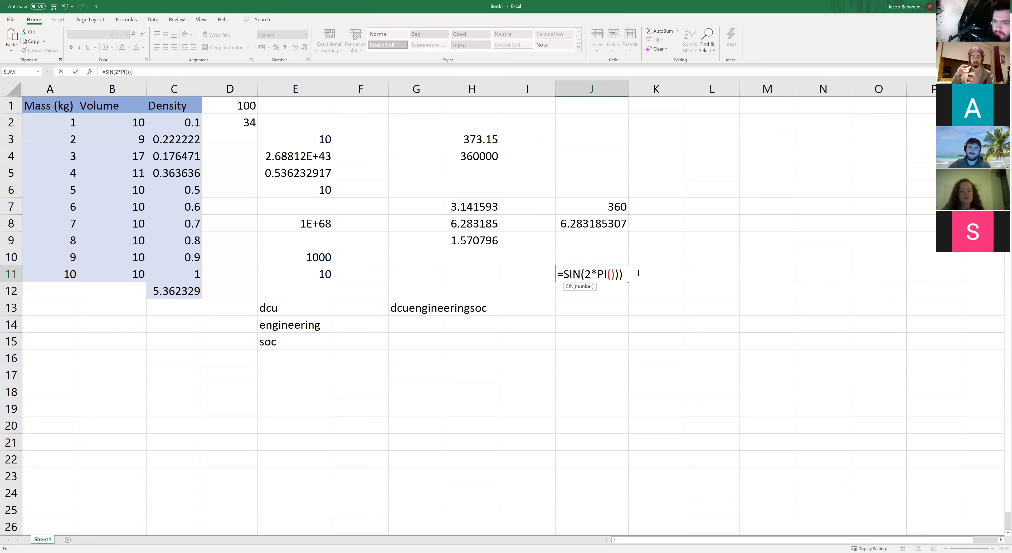
{"action": "left_click", "coordinate": [617, 275]}
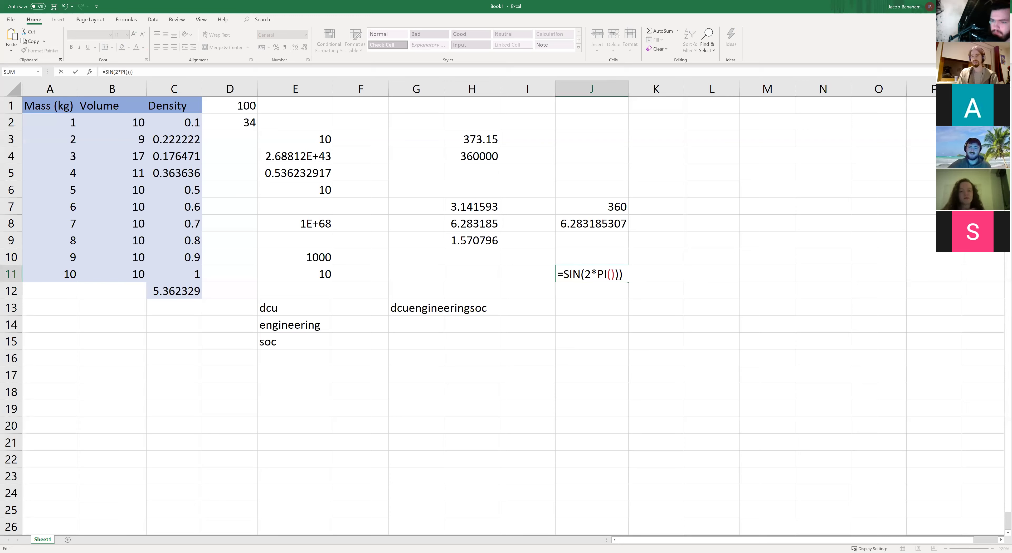
{"action": "key", "text": "Return"}
{"action": "left_click", "coordinate": [618, 275]}
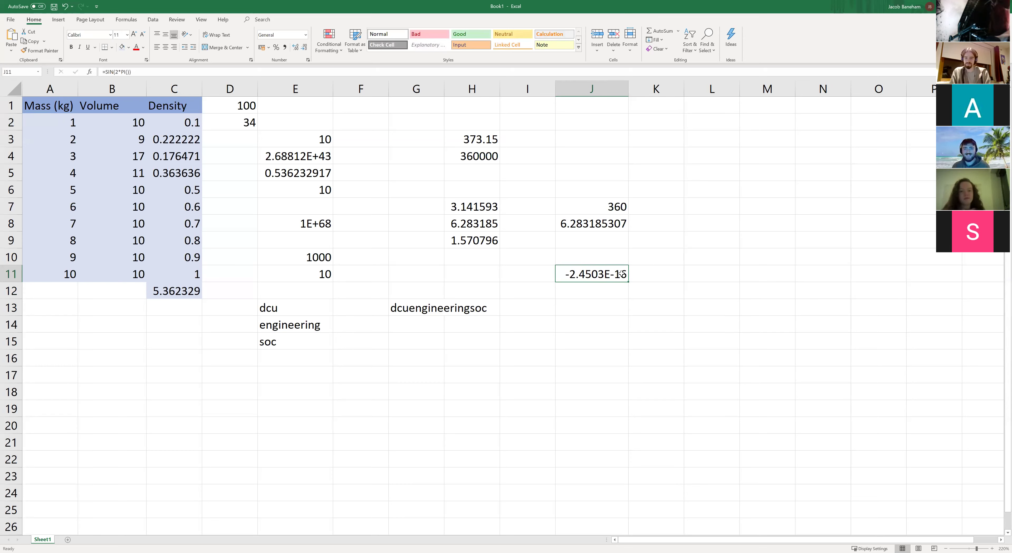
{"action": "left_click", "coordinate": [631, 314]}
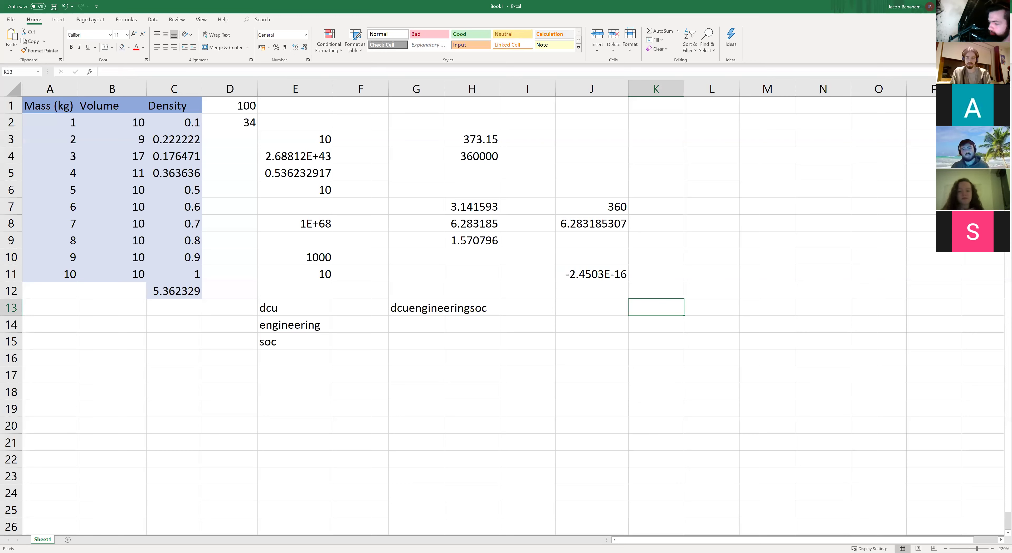
{"action": "key", "text": "alt+Tab"}
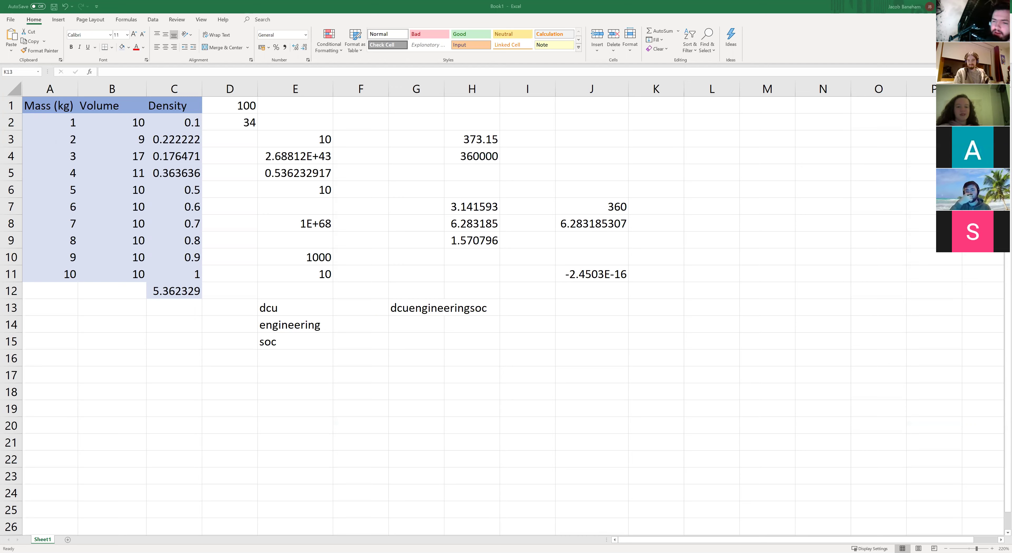
{"action": "left_click", "coordinate": [652, 291]}
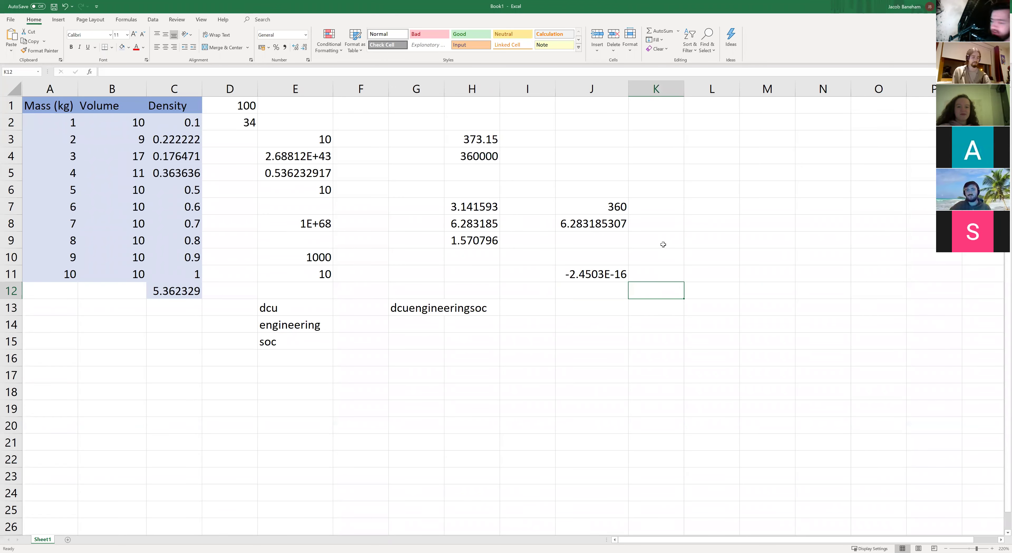
{"action": "left_click", "coordinate": [653, 257]}
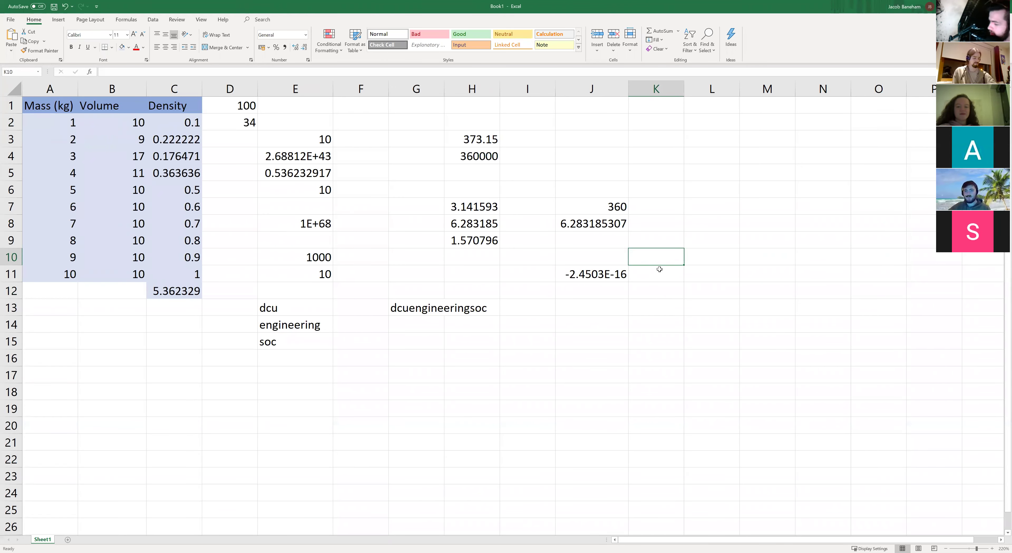
{"action": "key", "text": "Left"}
{"action": "key", "text": "Left"}
{"action": "key", "text": "Down"}
{"action": "key", "text": "Down"}
{"action": "key", "text": "Right"}
{"action": "key", "text": "Right"}
{"action": "key", "text": "Up"}
{"action": "key", "text": "Up"}
{"action": "key", "text": "Left"}
{"action": "key", "text": "Left"}
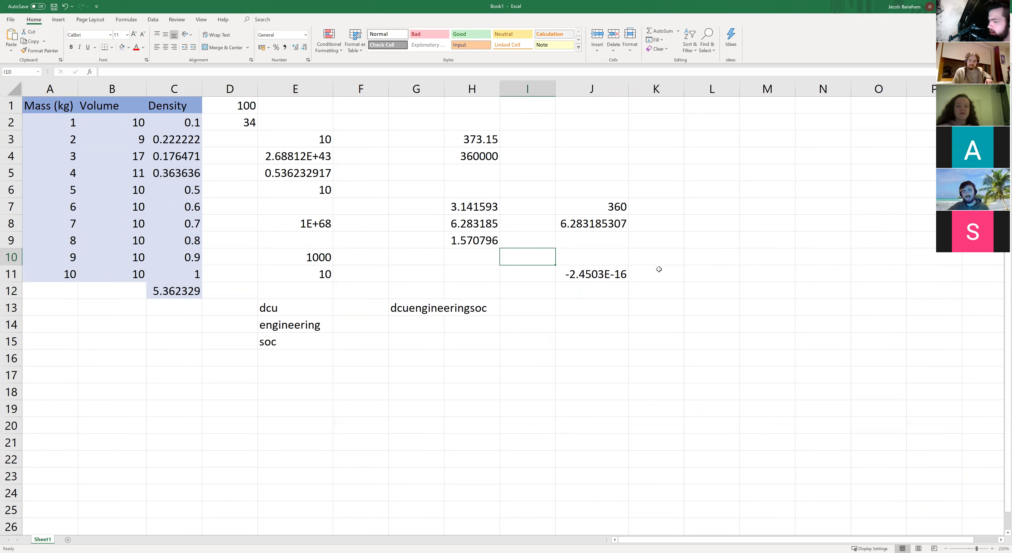
{"action": "left_click", "coordinate": [675, 345]}
{"action": "scroll", "coordinate": [493, 356], "scroll_direction": "down", "scroll_amount": 8}
{"action": "scroll", "coordinate": [503, 366], "scroll_direction": "up", "scroll_amount": 5}
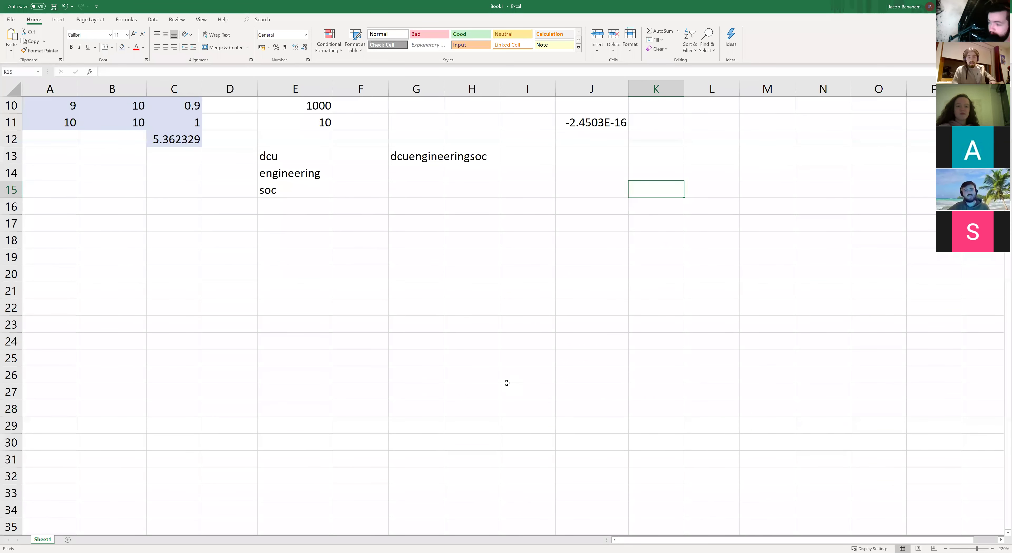
{"action": "left_click", "coordinate": [54, 226]}
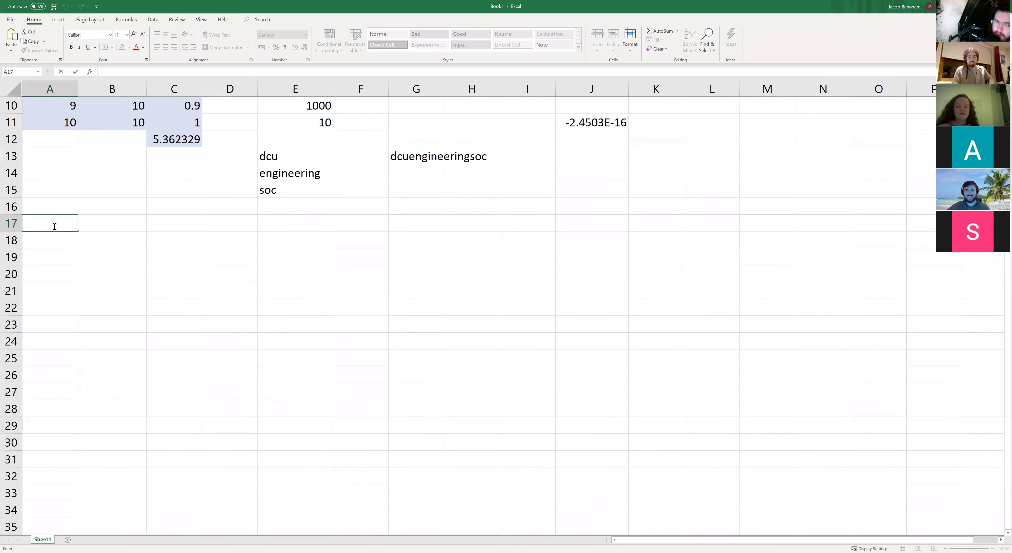
{"action": "left_click", "coordinate": [48, 237]}
{"action": "left_click", "coordinate": [51, 223]}
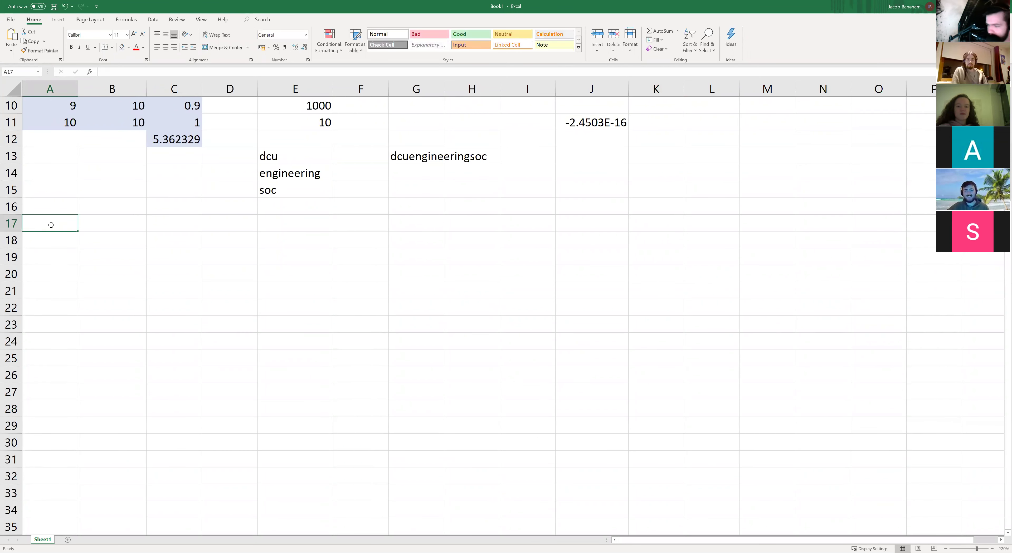
{"action": "left_click", "coordinate": [45, 208]}
{"action": "left_click", "coordinate": [45, 227]}
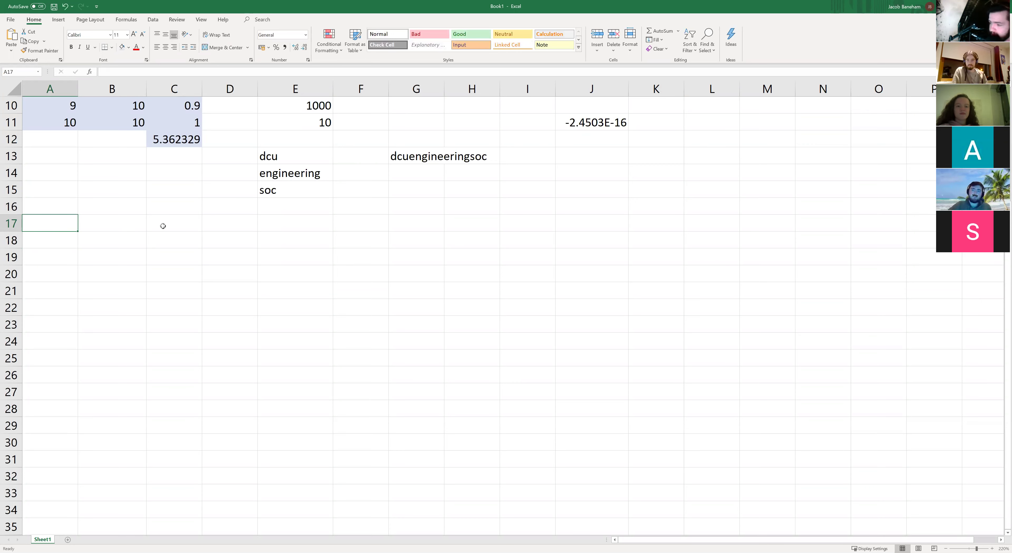
{"action": "left_click", "coordinate": [282, 260]}
{"action": "left_click", "coordinate": [257, 308]}
{"action": "left_click", "coordinate": [215, 288]}
{"action": "left_click", "coordinate": [228, 275]}
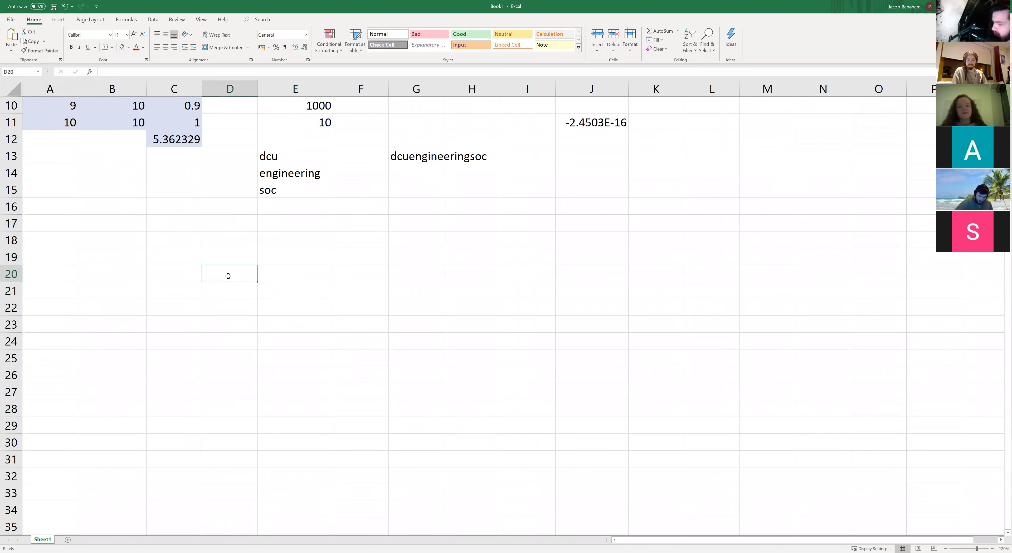
{"action": "left_click", "coordinate": [210, 226]}
{"action": "left_click", "coordinate": [200, 223]}
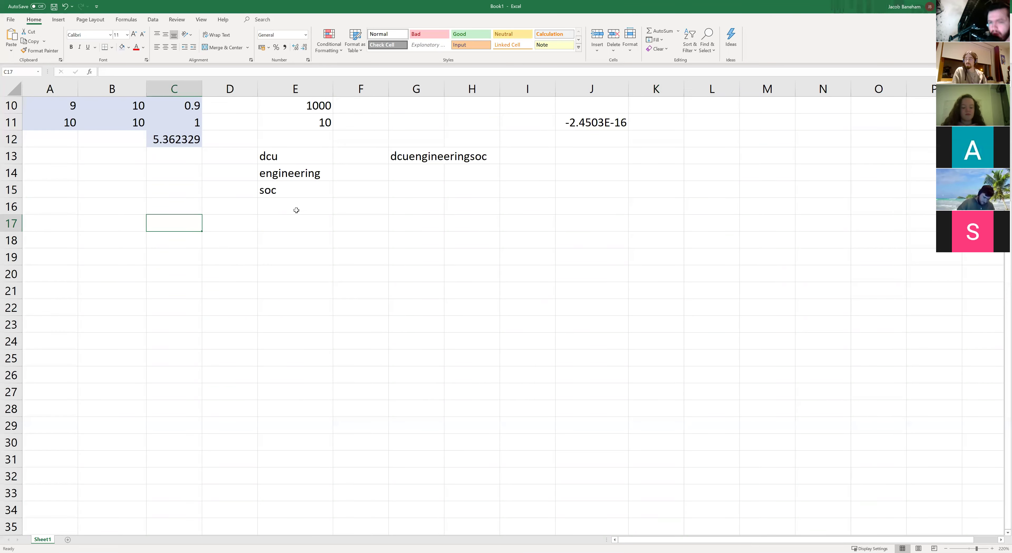
{"action": "left_click", "coordinate": [302, 226]}
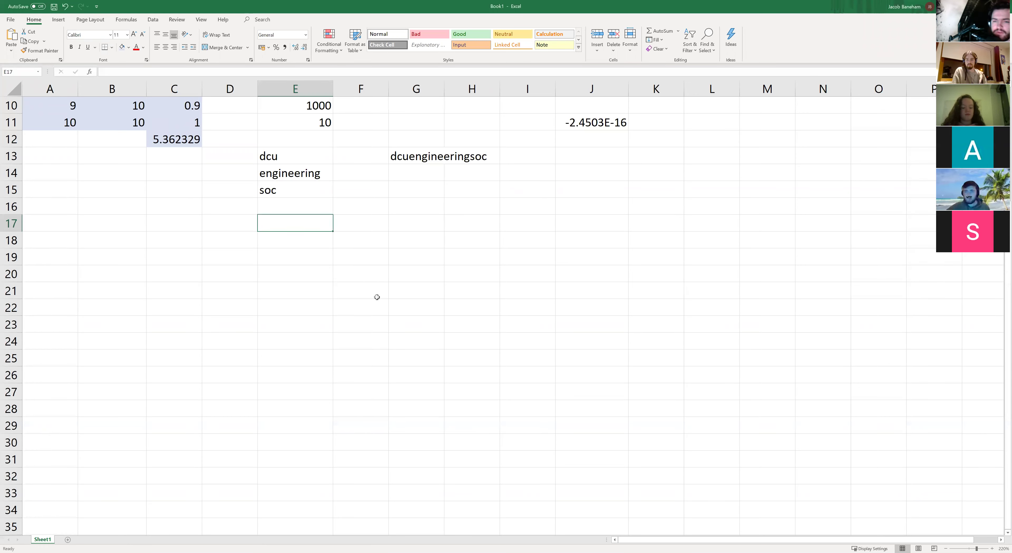
{"action": "scroll", "coordinate": [377, 310], "scroll_direction": "up", "scroll_amount": 3}
{"action": "left_click", "coordinate": [358, 358]}
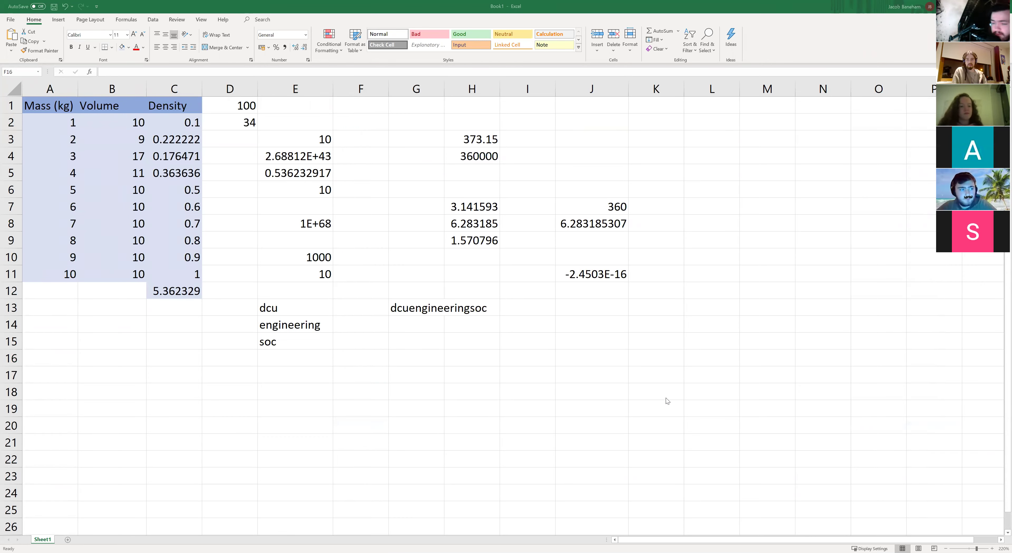
Step: Switch to the RESULTS.xlsx workbook and look over its displacement and velocity tables and charts at a smaller zoom
{"action": "key", "text": "alt+Tab"}
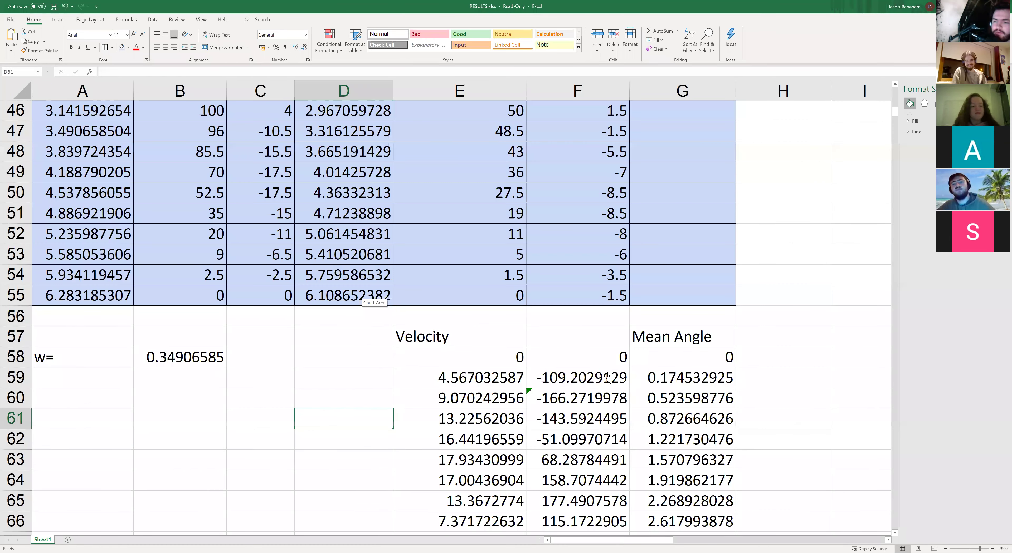
{"action": "scroll", "coordinate": [727, 414], "scroll_direction": "down", "scroll_amount": 9}
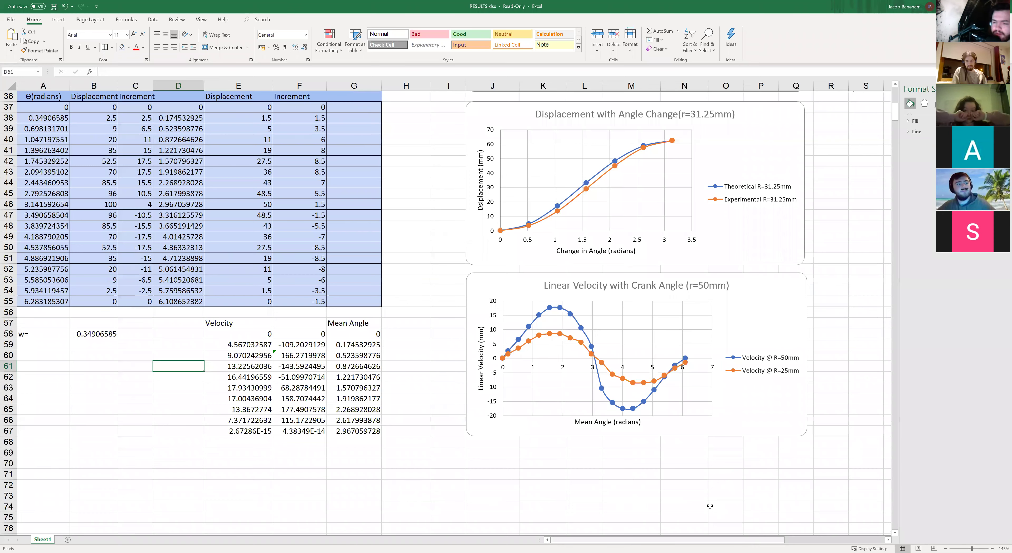
{"action": "scroll", "coordinate": [694, 496], "scroll_direction": "down", "scroll_amount": 3}
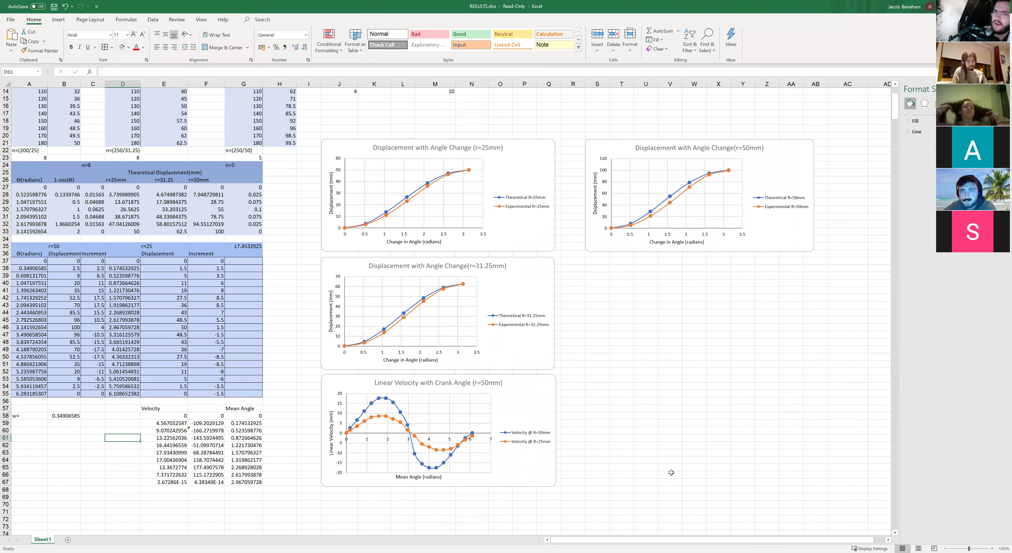
{"action": "scroll", "coordinate": [671, 473], "scroll_direction": "up", "scroll_amount": 4}
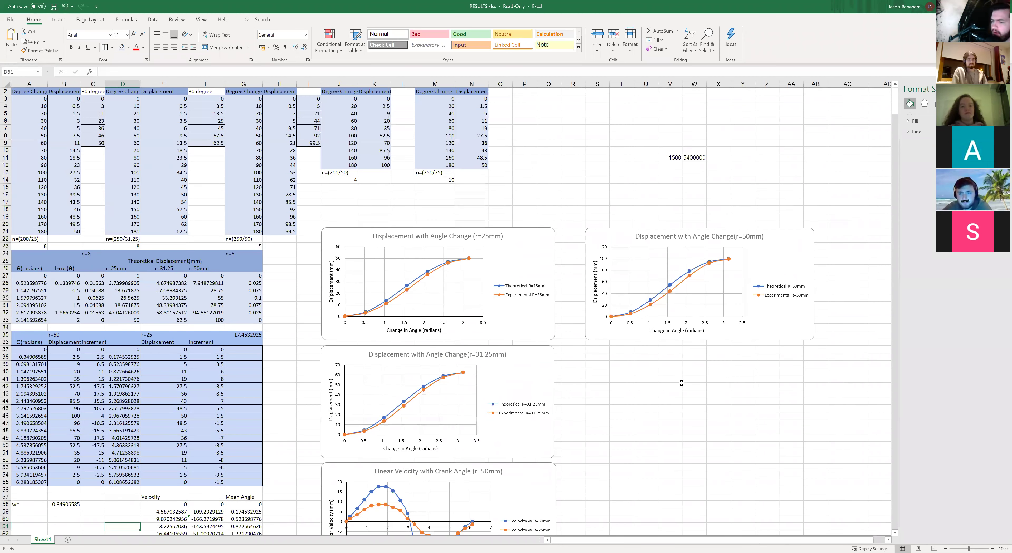
{"action": "scroll", "coordinate": [681, 383], "scroll_direction": "down", "scroll_amount": 4}
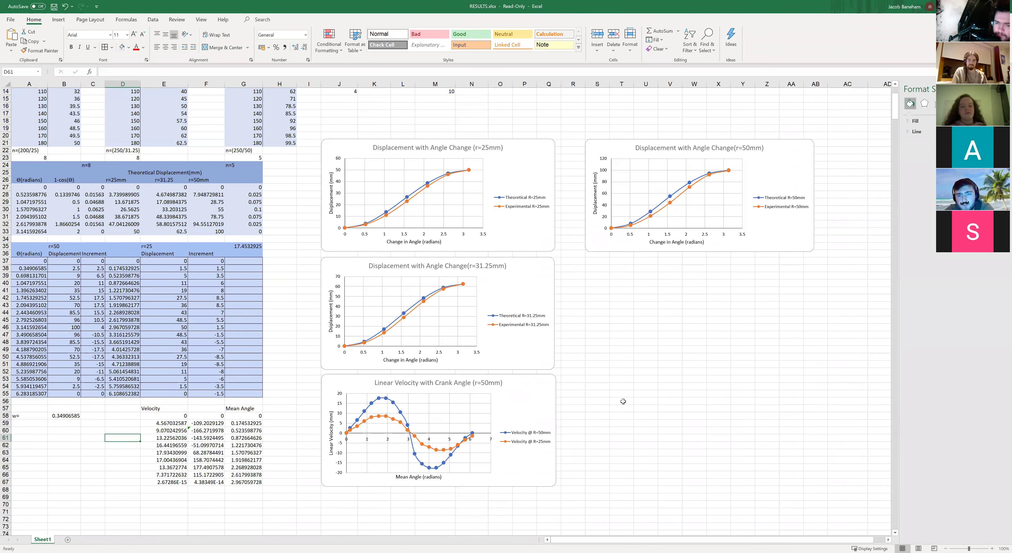
{"action": "scroll", "coordinate": [626, 399], "scroll_direction": "up", "scroll_amount": 4}
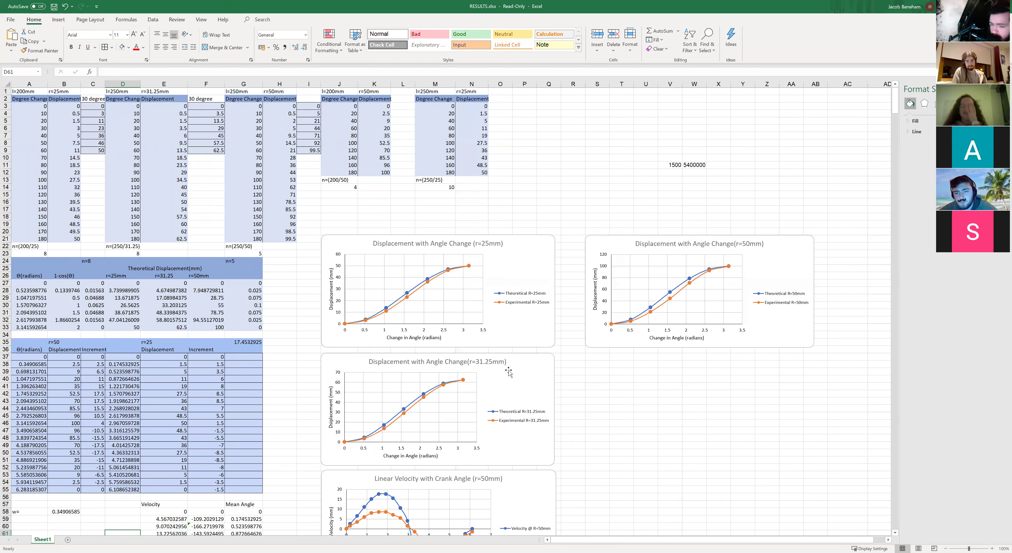
Step: Examine the displacement charts for r=25mm, r=31.25mm and r=50mm and the linear velocity chart with crank angle
{"action": "left_click", "coordinate": [801, 244]}
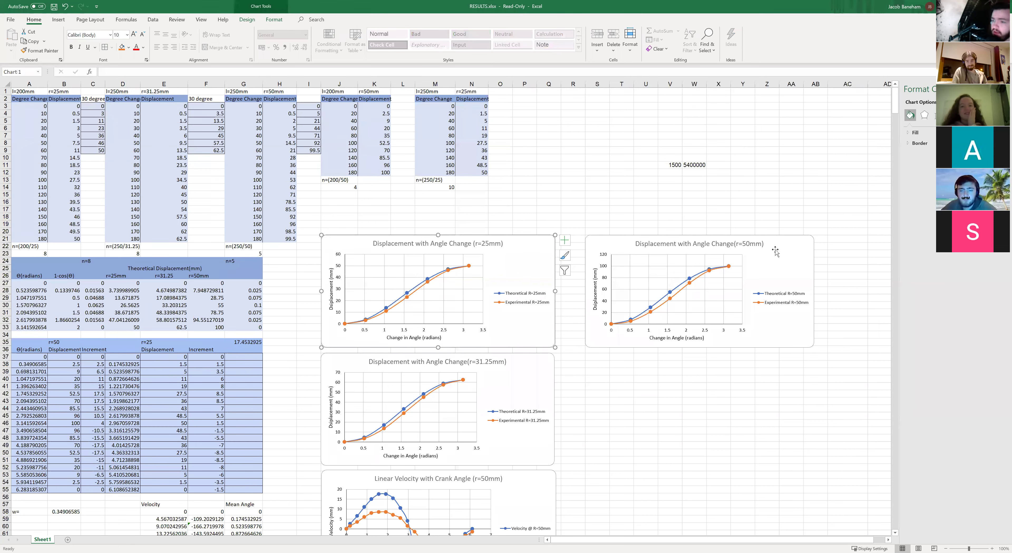
{"action": "left_click", "coordinate": [498, 387]}
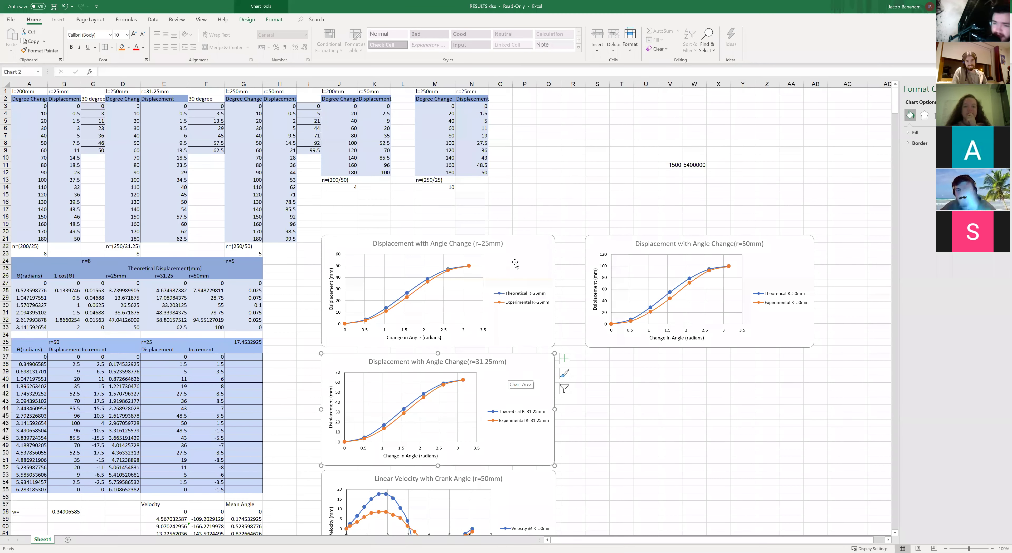
{"action": "left_click", "coordinate": [710, 275]}
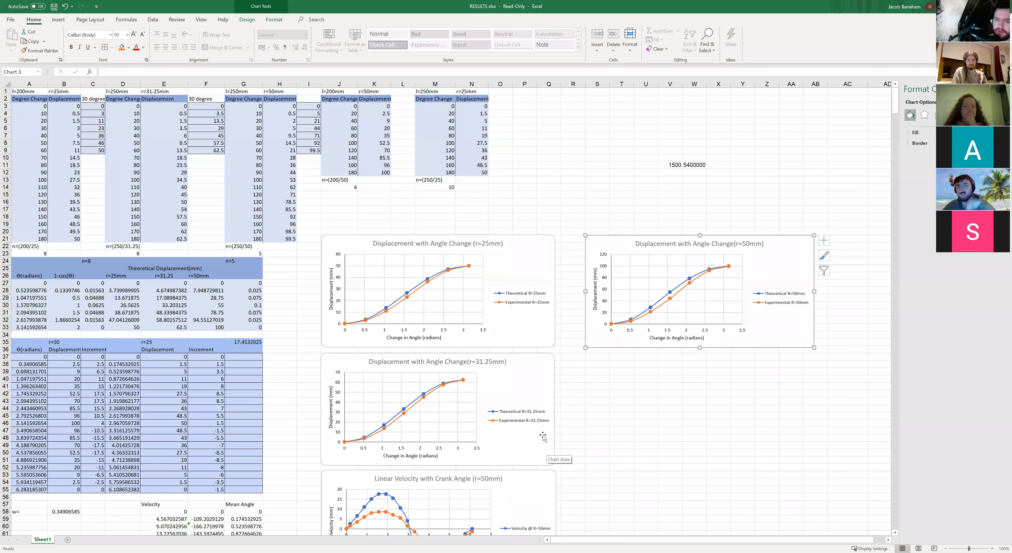
{"action": "left_click", "coordinate": [581, 410]}
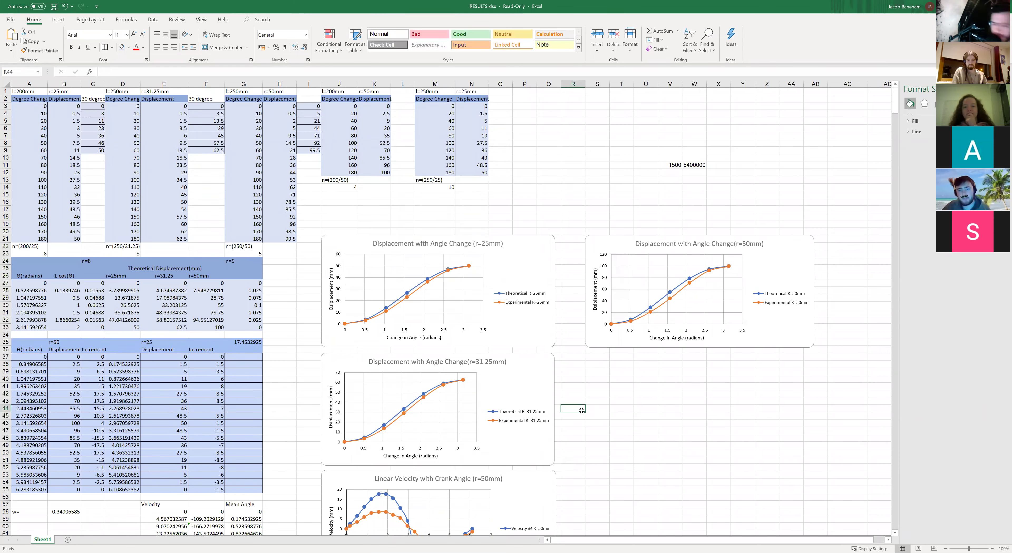
{"action": "scroll", "coordinate": [483, 409], "scroll_direction": "down", "scroll_amount": 2}
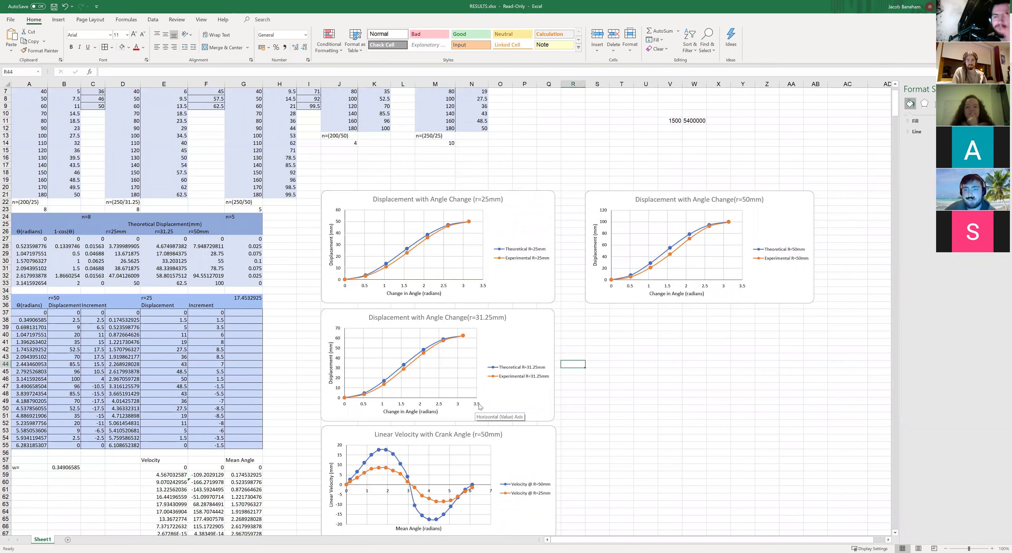
{"action": "scroll", "coordinate": [574, 389], "scroll_direction": "down", "scroll_amount": 1}
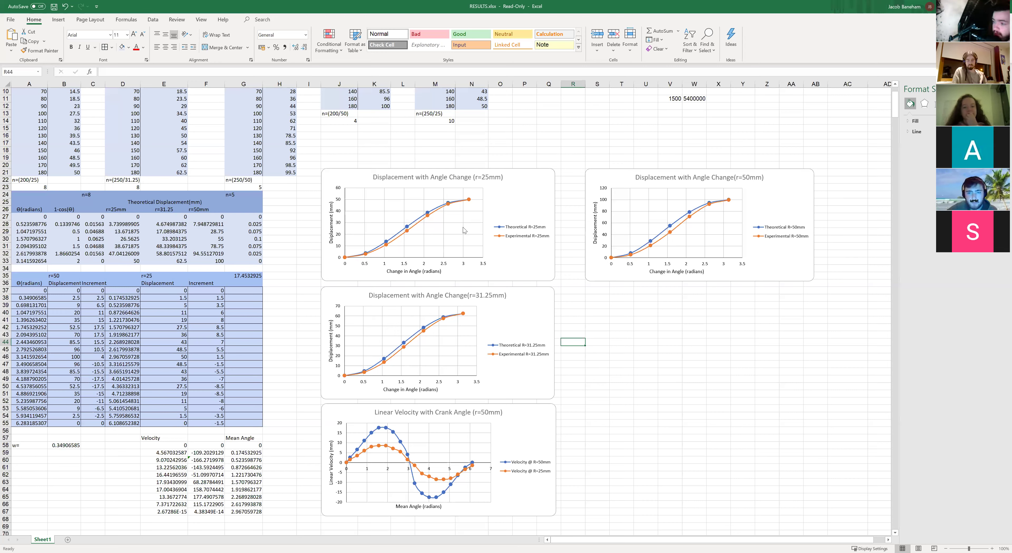
Step: Examine the r=25mm displacement chart and the source cells behind its Theoretical and Experimental series at a larger zoom
{"action": "left_click", "coordinate": [484, 250]}
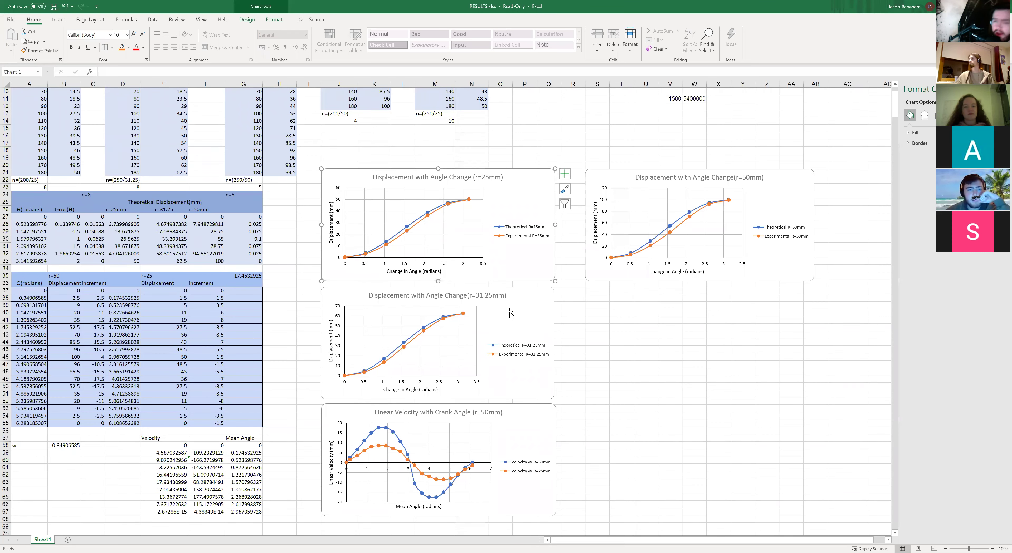
{"action": "scroll", "coordinate": [306, 292], "scroll_direction": "up", "scroll_amount": 2}
{"action": "scroll", "coordinate": [305, 292], "scroll_direction": "down", "scroll_amount": 2}
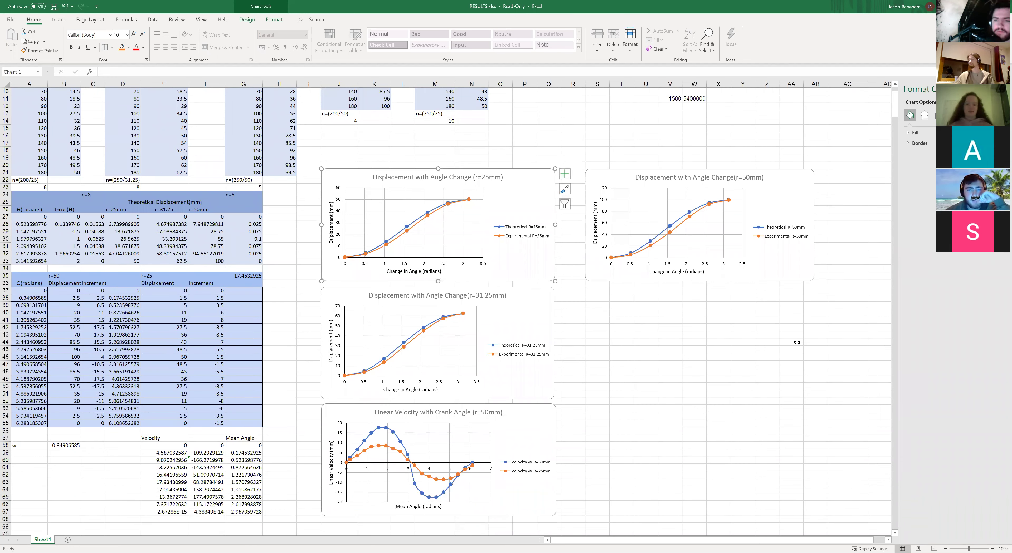
{"action": "scroll", "coordinate": [796, 343], "scroll_direction": "up", "scroll_amount": 1}
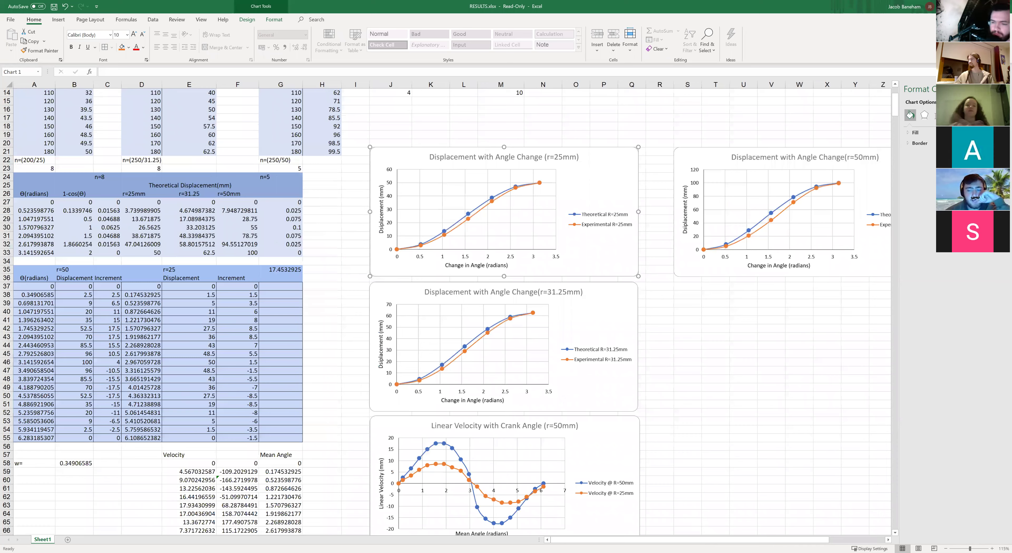
{"action": "scroll", "coordinate": [849, 523], "scroll_direction": "up", "scroll_amount": 2}
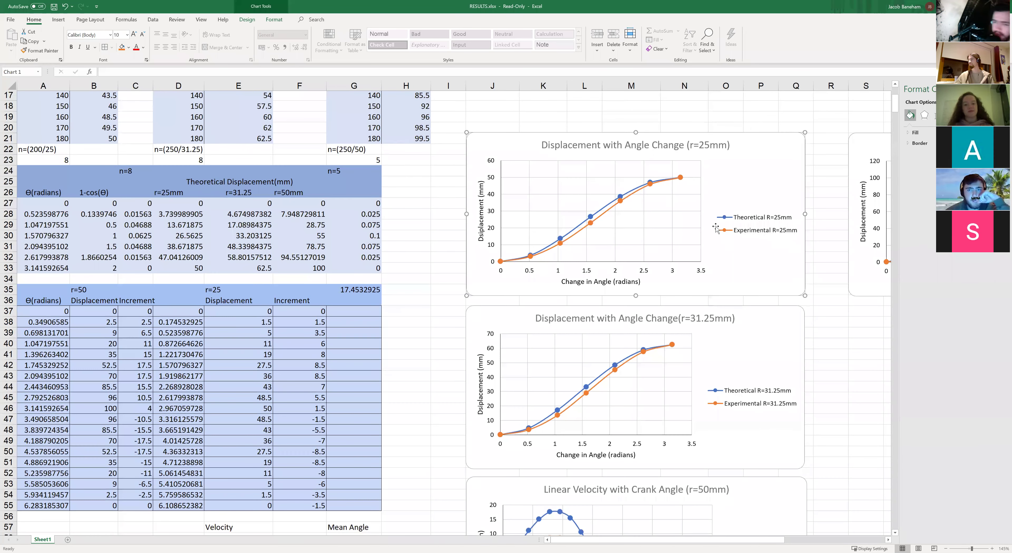
{"action": "scroll", "coordinate": [818, 207], "scroll_direction": "up", "scroll_amount": 1}
{"action": "left_click", "coordinate": [815, 201]}
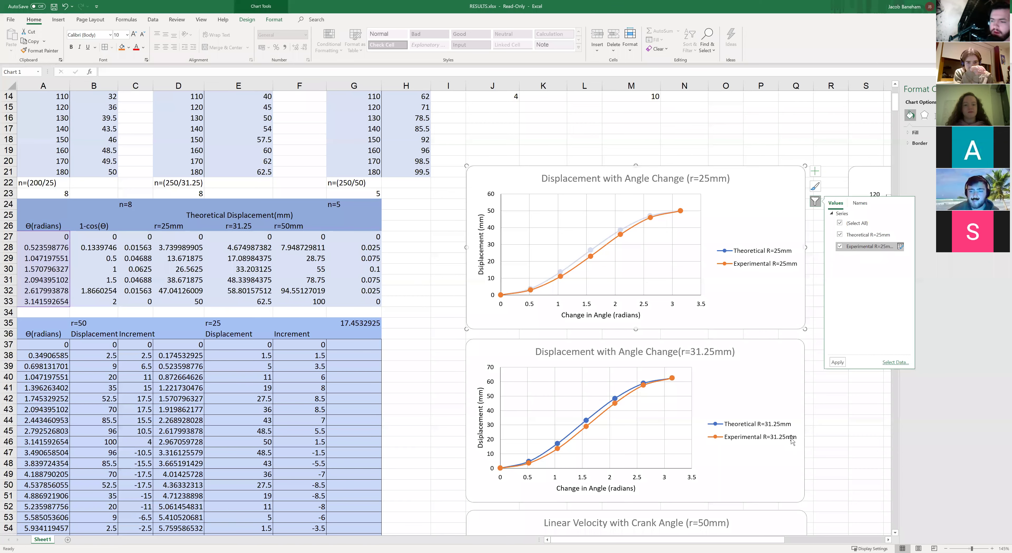
{"action": "scroll", "coordinate": [793, 440], "scroll_direction": "up", "scroll_amount": 3}
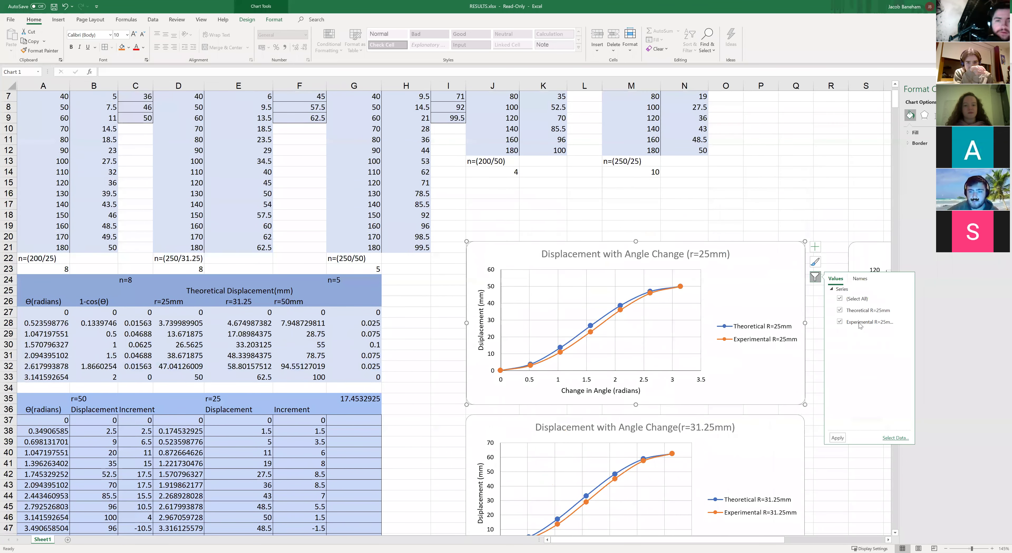
Step: Copy the r=25mm chart's source data, the experimental displacements in C3:C9 and the radian angles in A27:A33
{"action": "scroll", "coordinate": [847, 351], "scroll_direction": "up", "scroll_amount": 2}
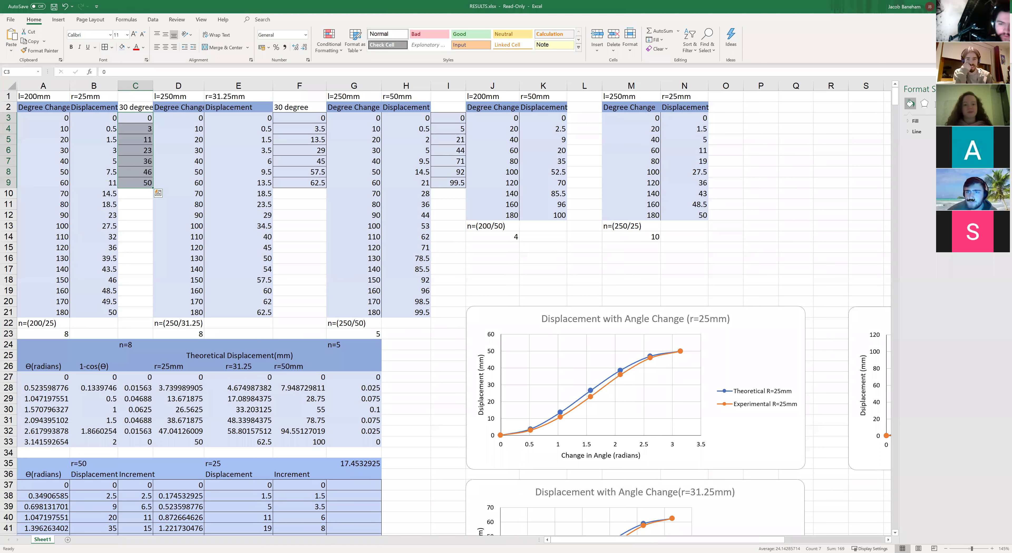
{"action": "key", "text": "ctrl+c"}
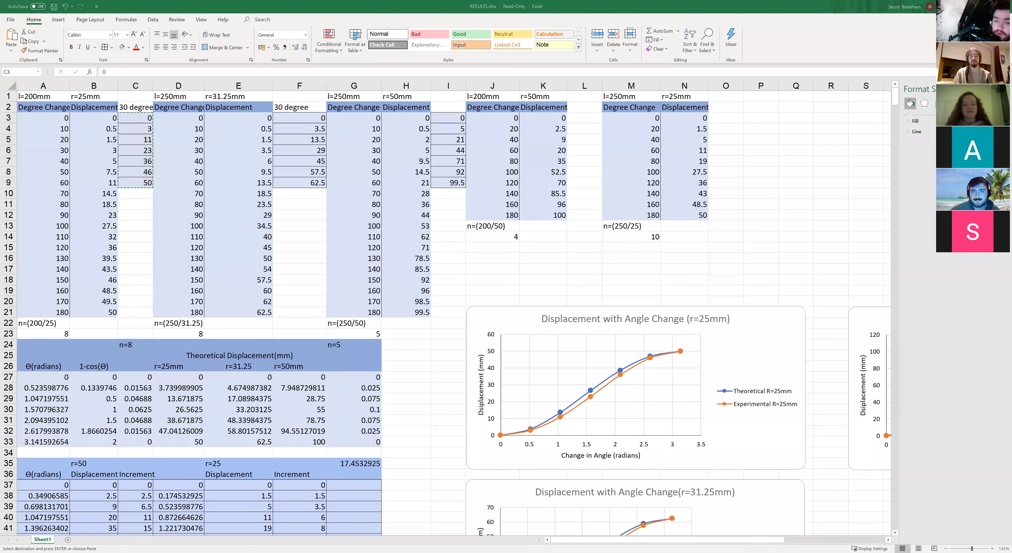
{"action": "left_click", "coordinate": [757, 358]}
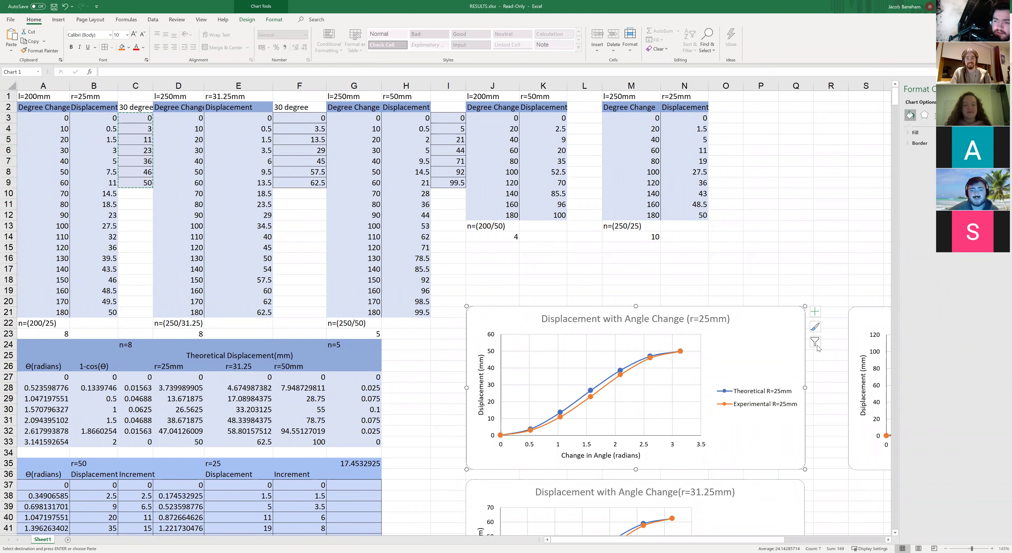
{"action": "left_click", "coordinate": [816, 345]}
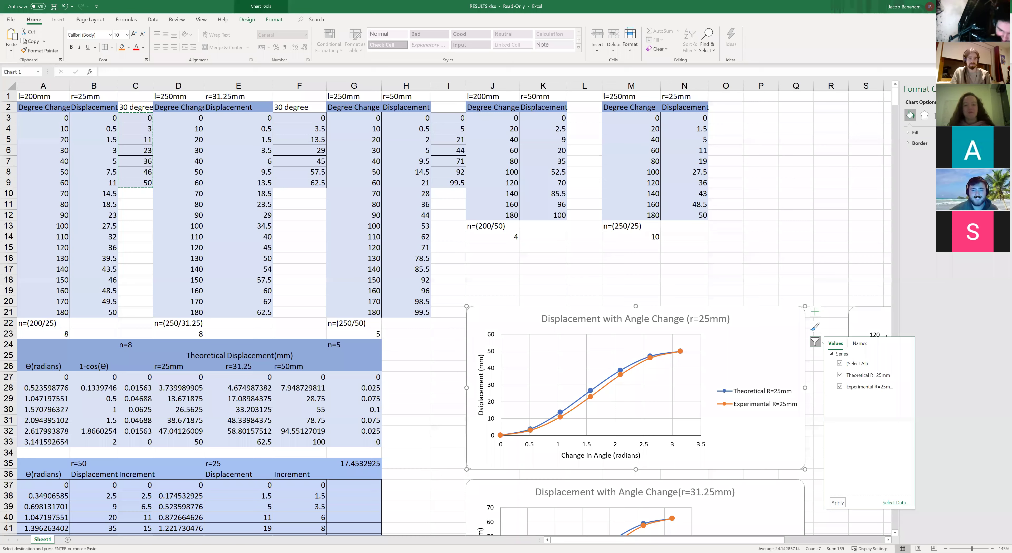
{"action": "left_click", "coordinate": [43, 377]}
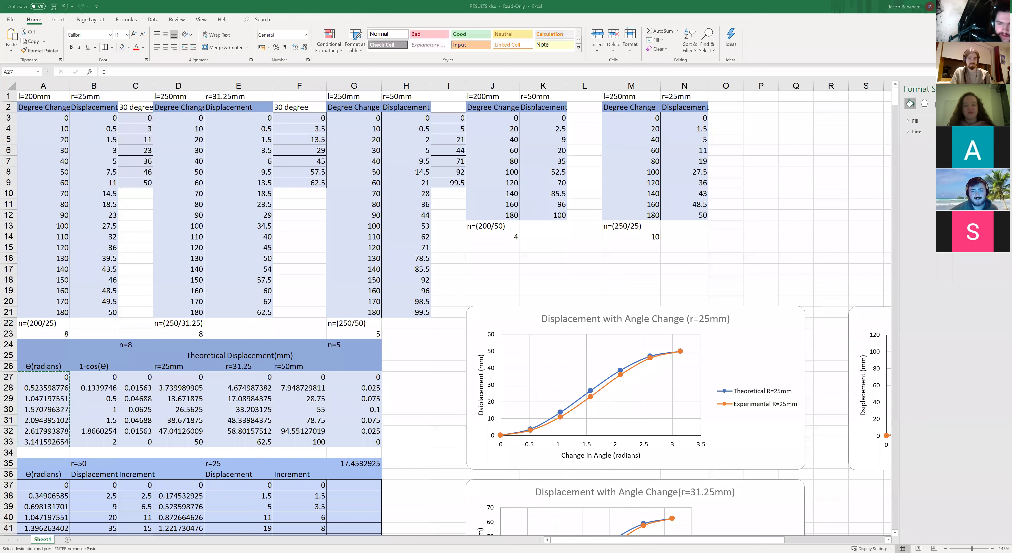
Step: Check the source cells of the Theoretical R=25mm series in the r=25mm chart and copy D27:D33
{"action": "left_click", "coordinate": [770, 382]}
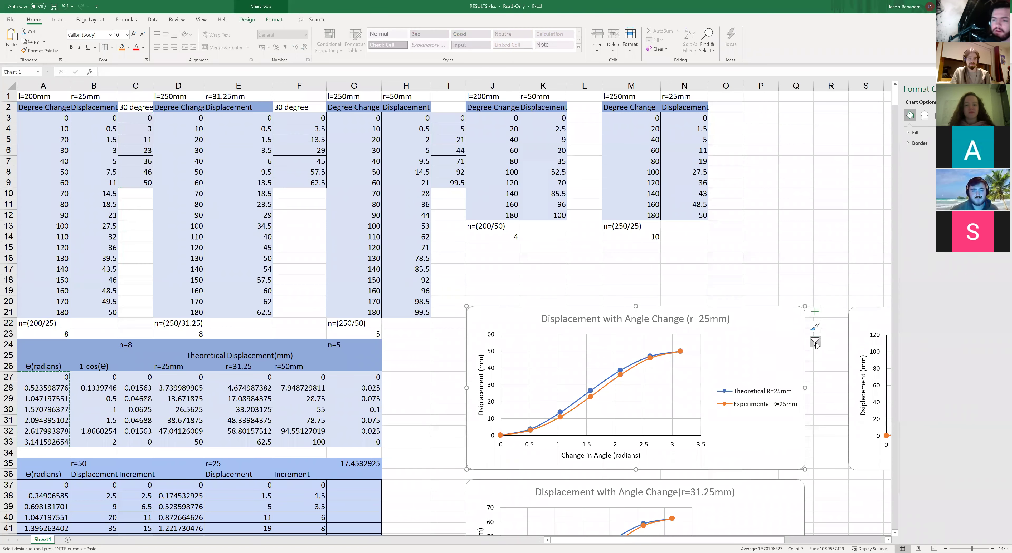
{"action": "left_click", "coordinate": [815, 342]}
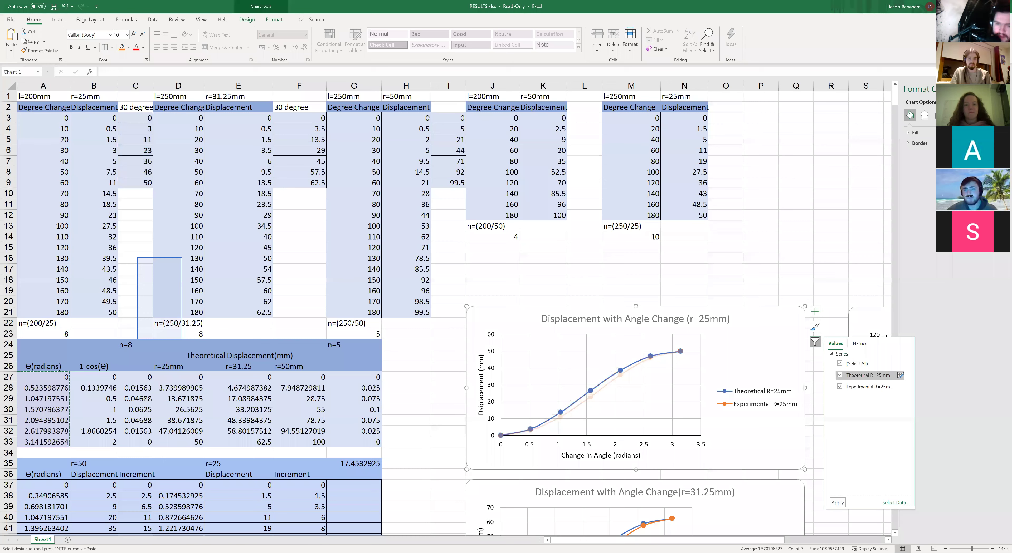
{"action": "left_click", "coordinate": [337, 450]}
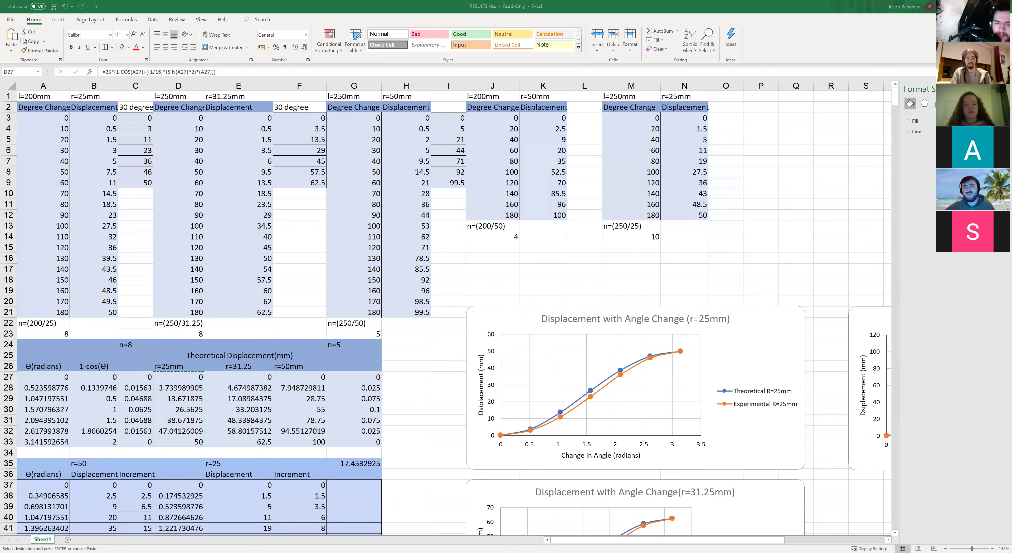
{"action": "key", "text": "ctrl+shift+Down"}
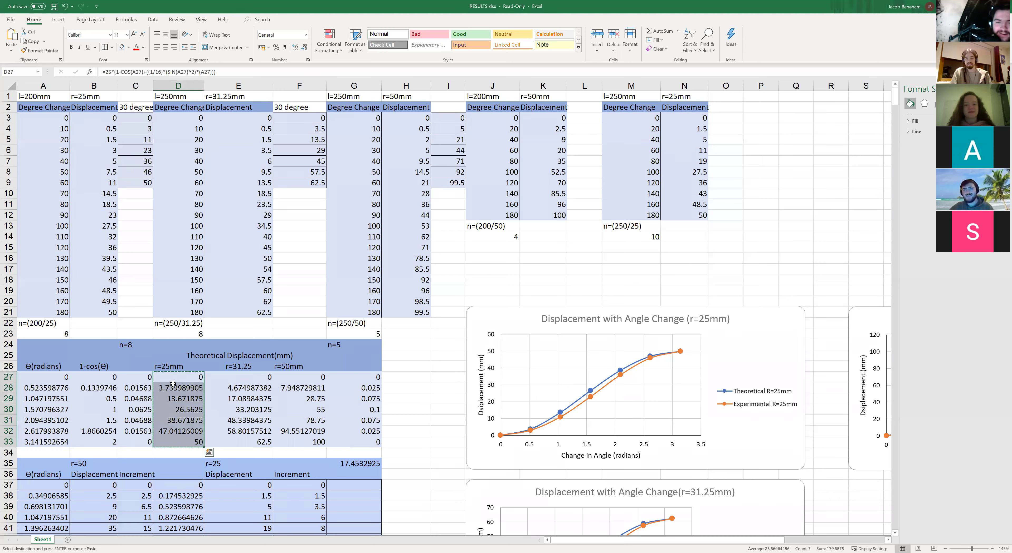
{"action": "key", "text": "shift+F10"}
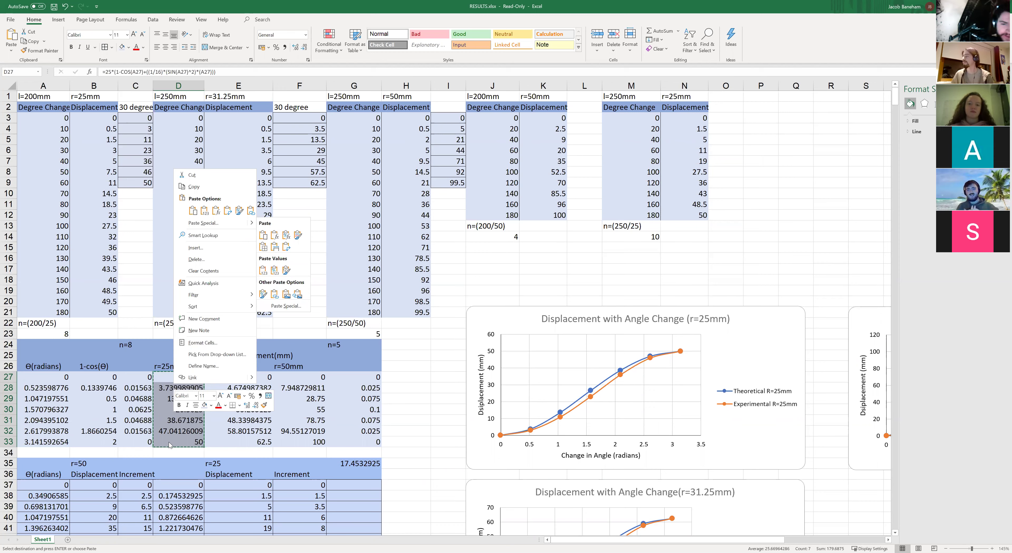
{"action": "left_click", "coordinate": [173, 385]}
{"action": "key", "text": "ctrl+v"}
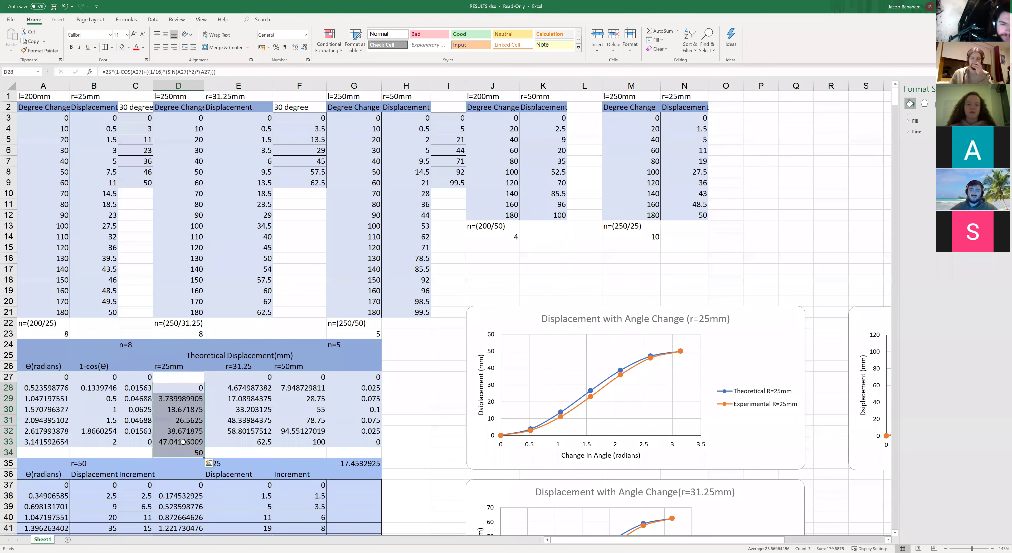
{"action": "key", "text": "ctrl+z"}
{"action": "key", "text": "ctrl+x"}
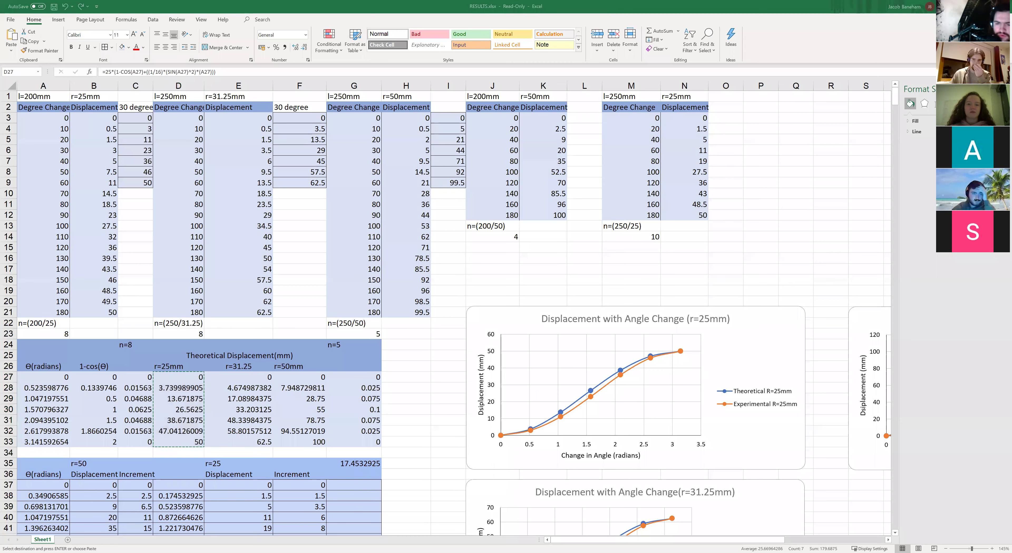
{"action": "key", "text": "Escape"}
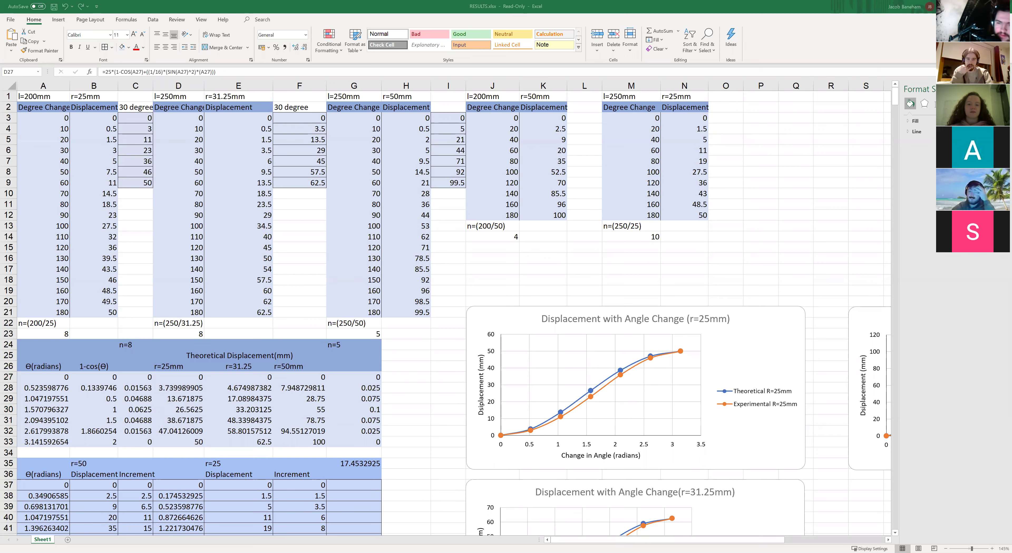
{"action": "right_click", "coordinate": [464, 419]}
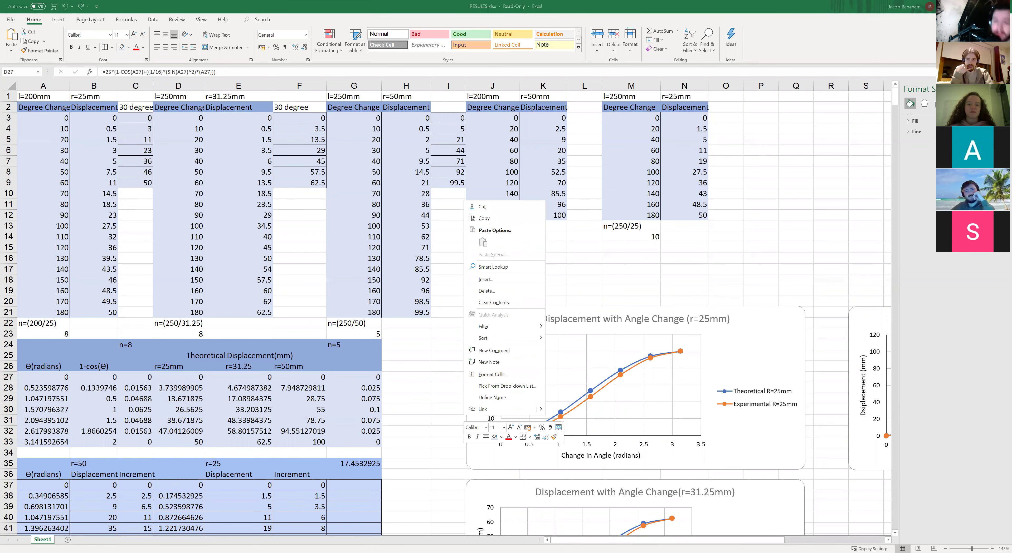
{"action": "right_click", "coordinate": [451, 413]}
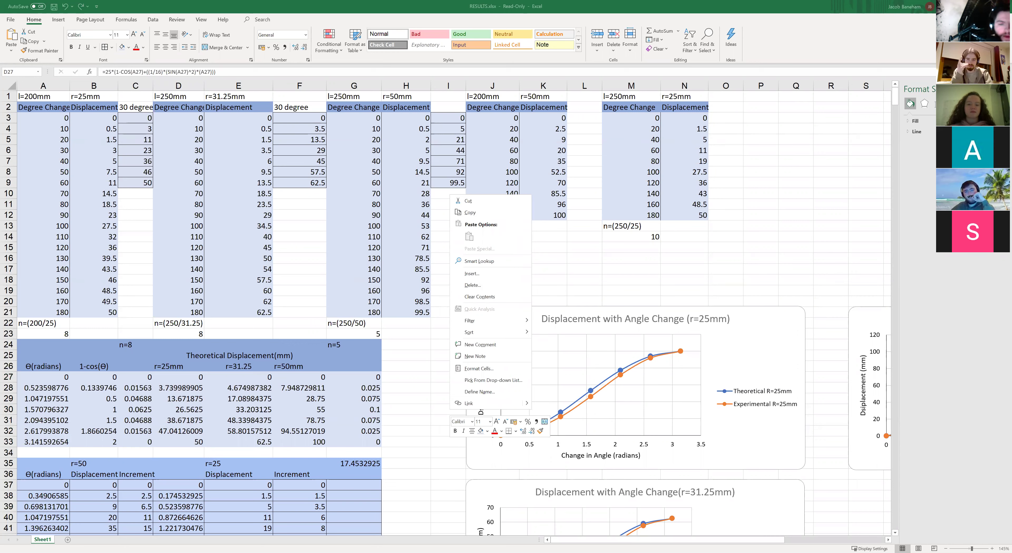
{"action": "key", "text": "Escape"}
Step: Copy the theoretical r=25mm displacements in D27:D33 and paste them as values into F19:F25 of the Book1 workbook
{"action": "left_click_drag", "start_coordinate": [184, 377], "coordinate": [185, 440]}
{"action": "left_click_drag", "start_coordinate": [185, 378], "coordinate": [185, 440]}
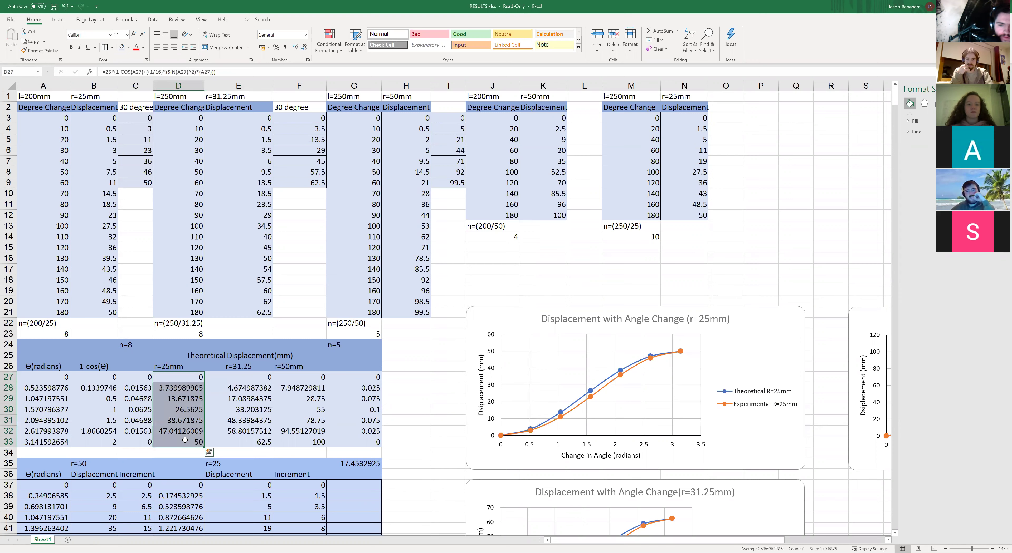
{"action": "right_click", "coordinate": [185, 440]}
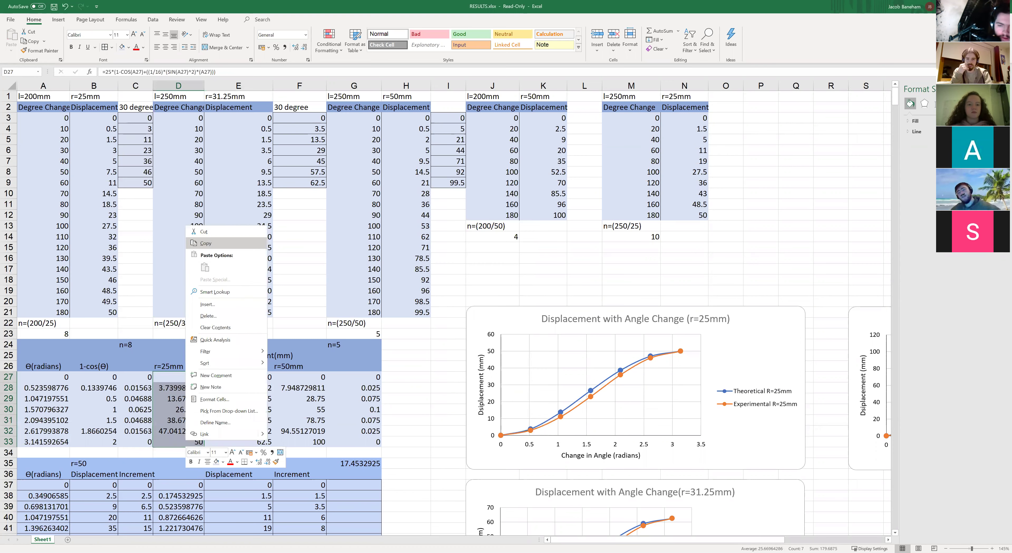
{"action": "left_click", "coordinate": [215, 244]}
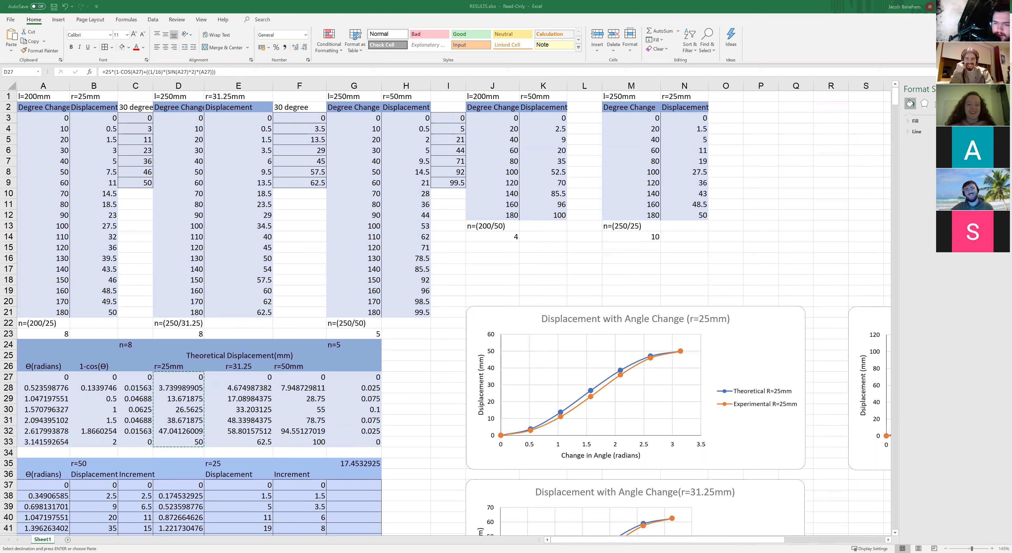
{"action": "right_click", "coordinate": [489, 199]}
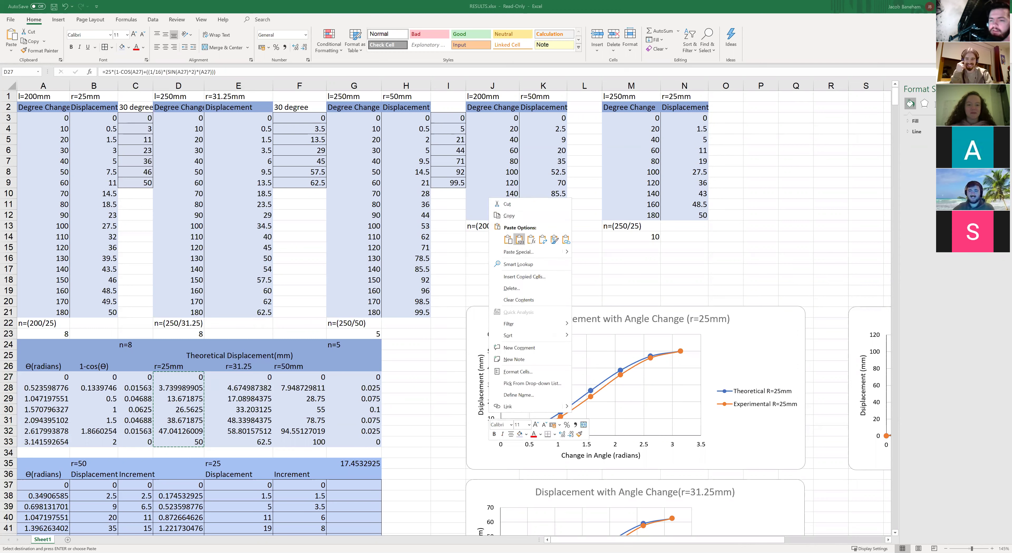
{"action": "left_click", "coordinate": [519, 239]}
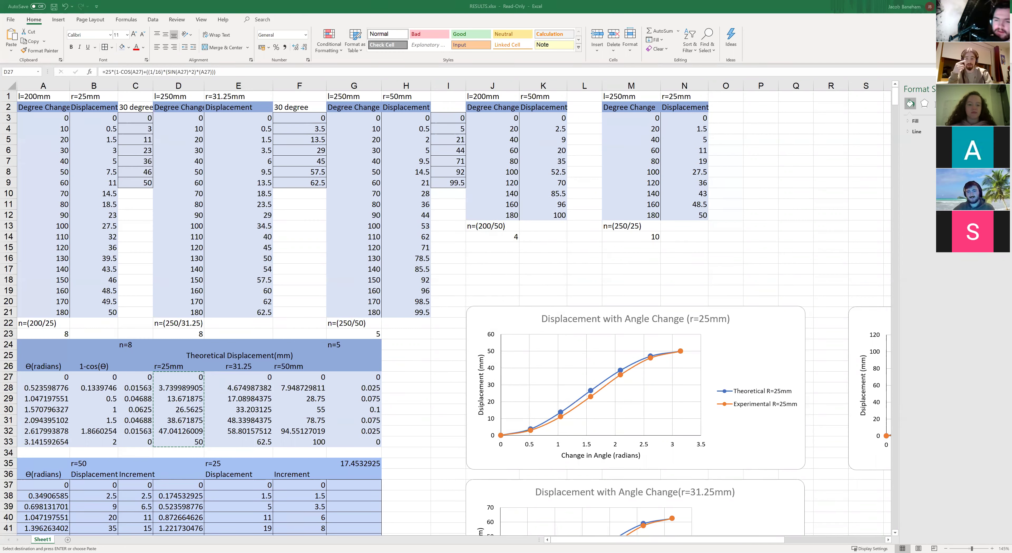
{"action": "key", "text": "Escape"}
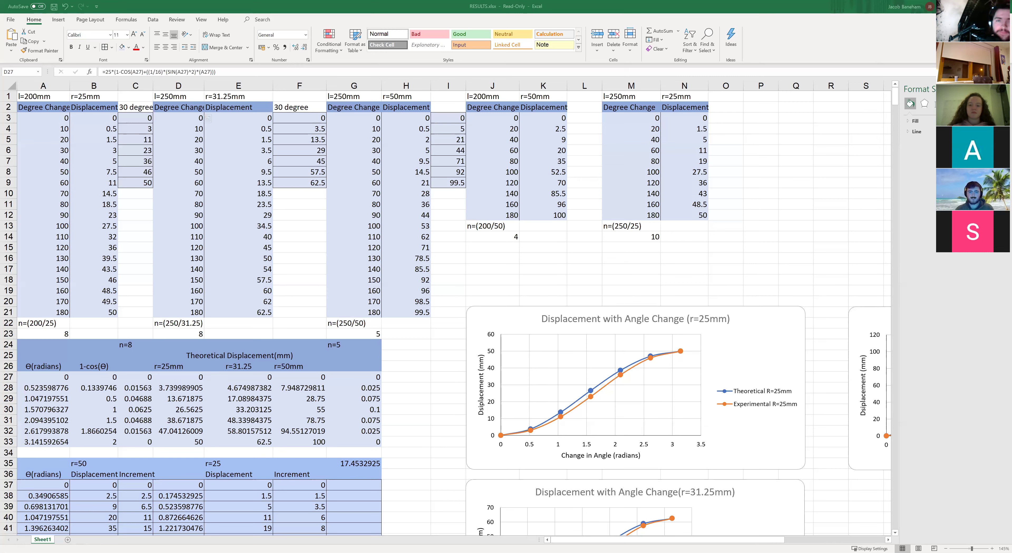
Step: Try applying Outside Borders to the selected cells and switch to the Book1 workbook
{"action": "left_click", "coordinate": [112, 48]}
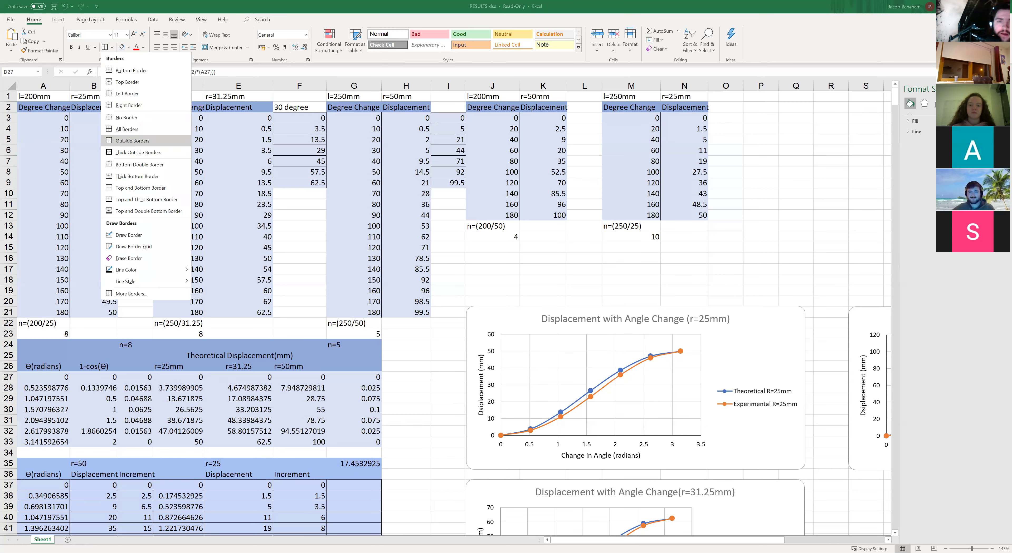
{"action": "left_click", "coordinate": [132, 140]}
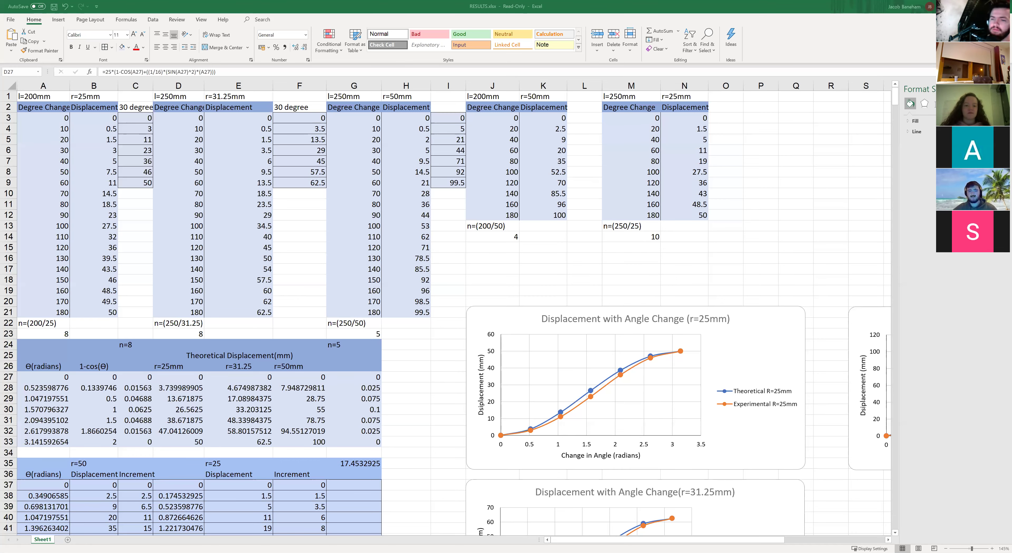
{"action": "key", "text": "alt+Tab"}
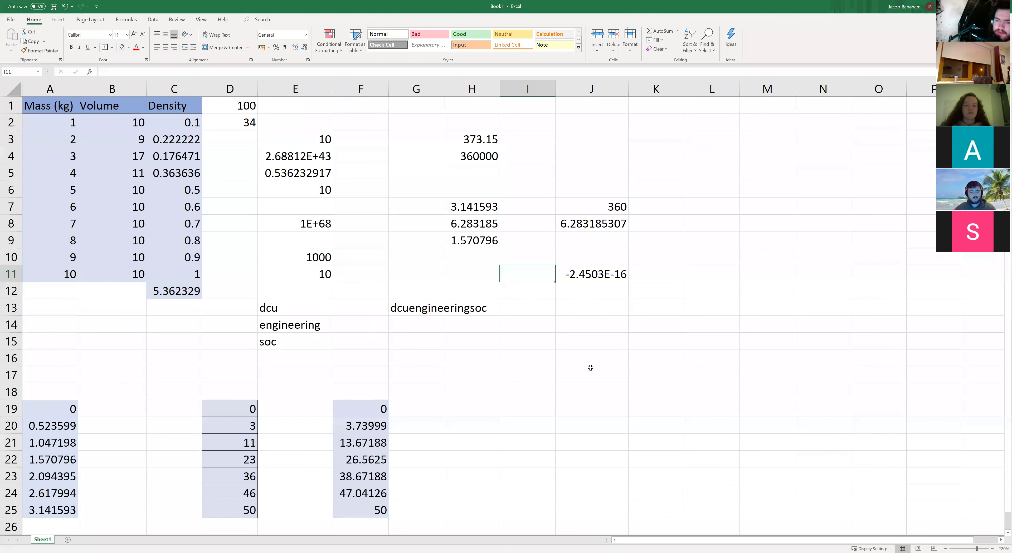
{"action": "left_click", "coordinate": [569, 373]}
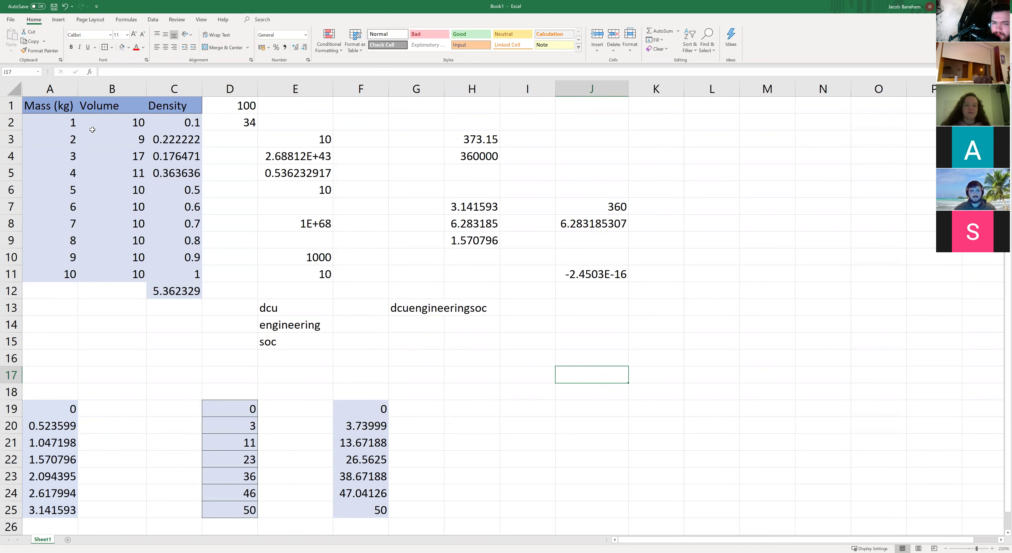
{"action": "left_click", "coordinate": [355, 218]}
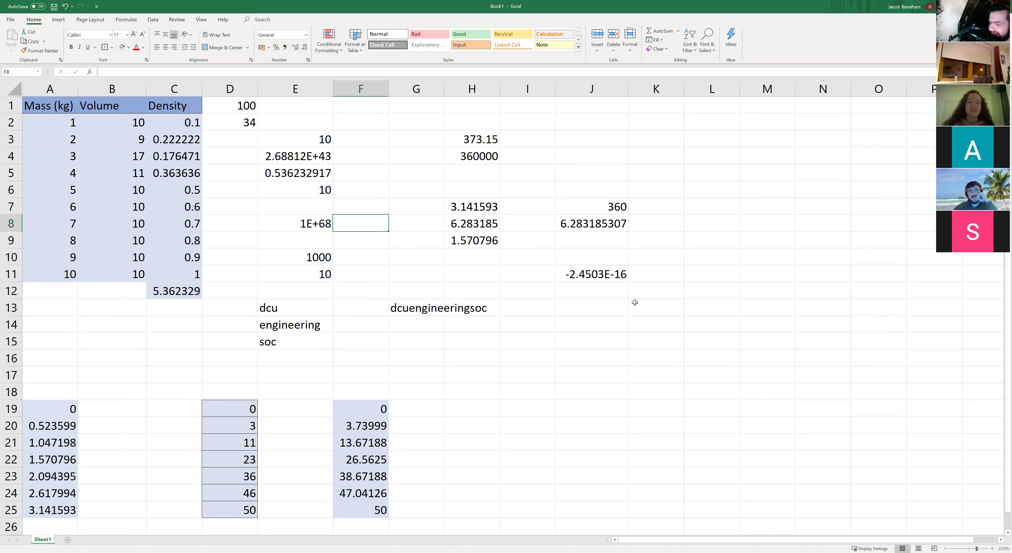
{"action": "left_click", "coordinate": [667, 321]}
{"action": "left_click", "coordinate": [597, 335]}
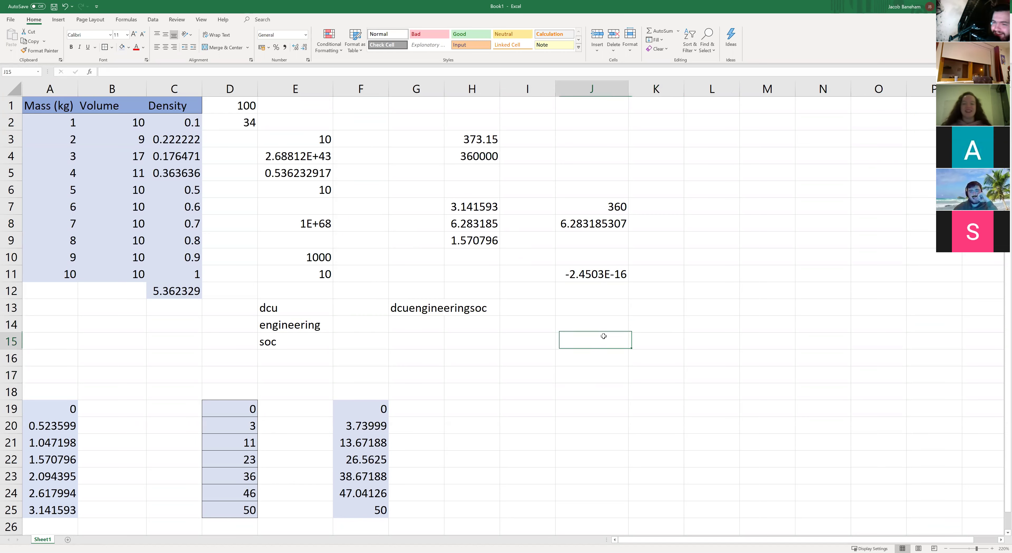
{"action": "left_click", "coordinate": [508, 390]}
{"action": "left_click_drag", "start_coordinate": [583, 306], "coordinate": [595, 424]}
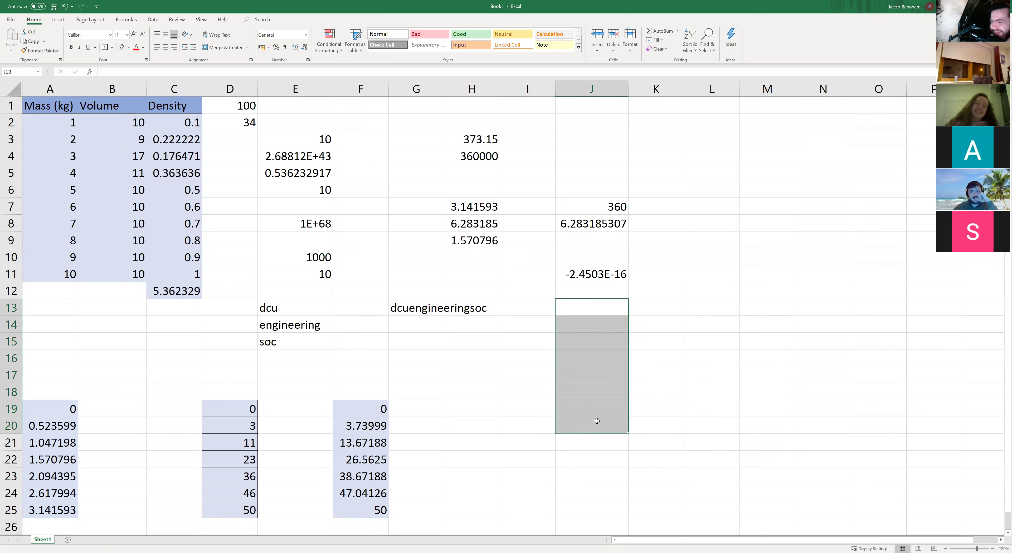
{"action": "left_click", "coordinate": [648, 372]}
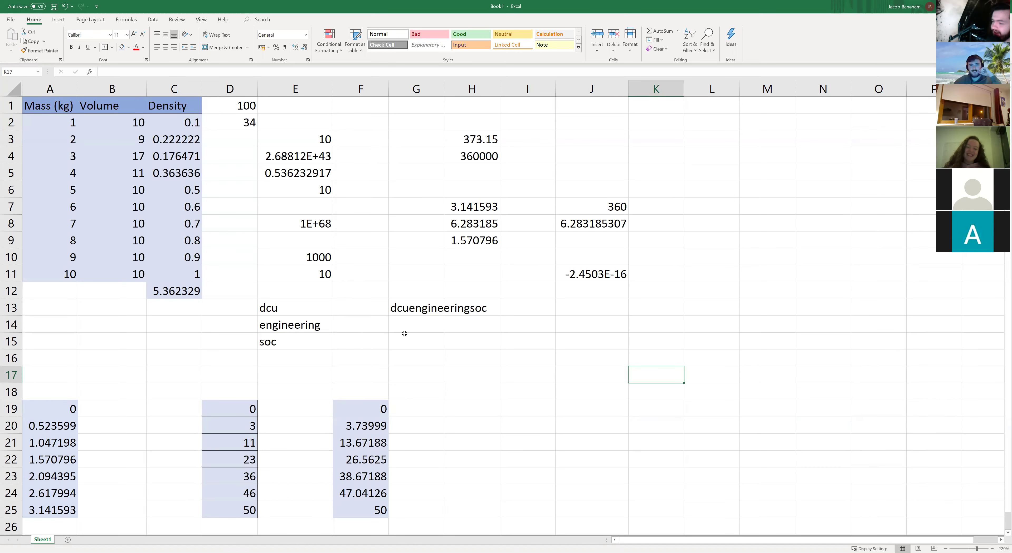
{"action": "left_click", "coordinate": [419, 308]}
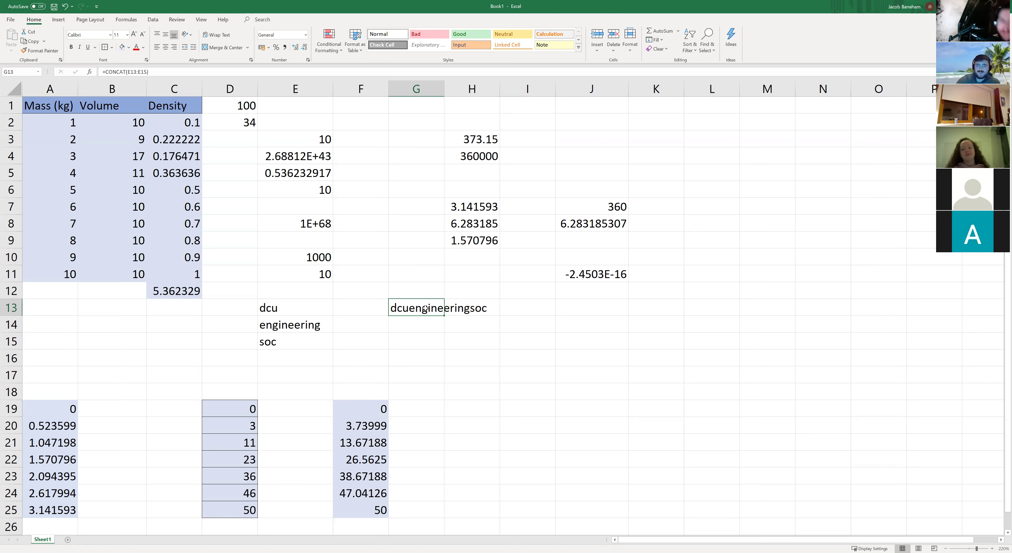
{"action": "left_click", "coordinate": [429, 339]}
{"action": "left_click", "coordinate": [432, 354]}
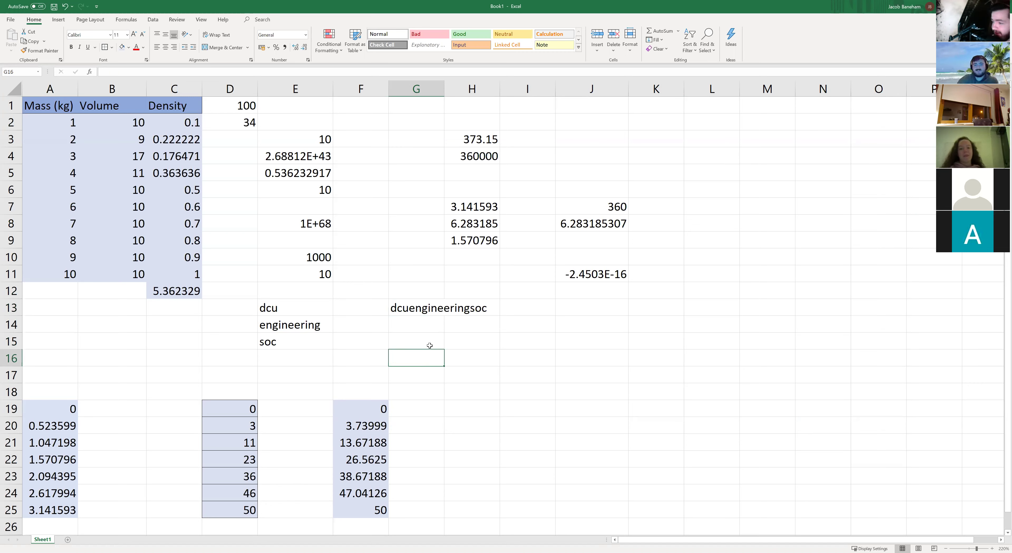
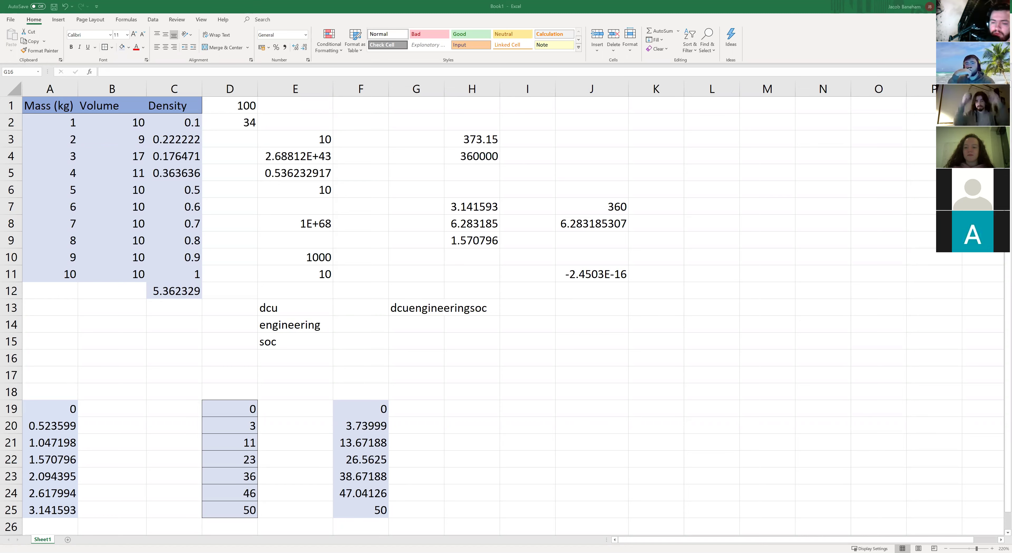
{"action": "left_click", "coordinate": [561, 444]}
{"action": "scroll", "coordinate": [328, 368], "scroll_direction": "down", "scroll_amount": 3}
{"action": "scroll", "coordinate": [309, 395], "scroll_direction": "up", "scroll_amount": 3}
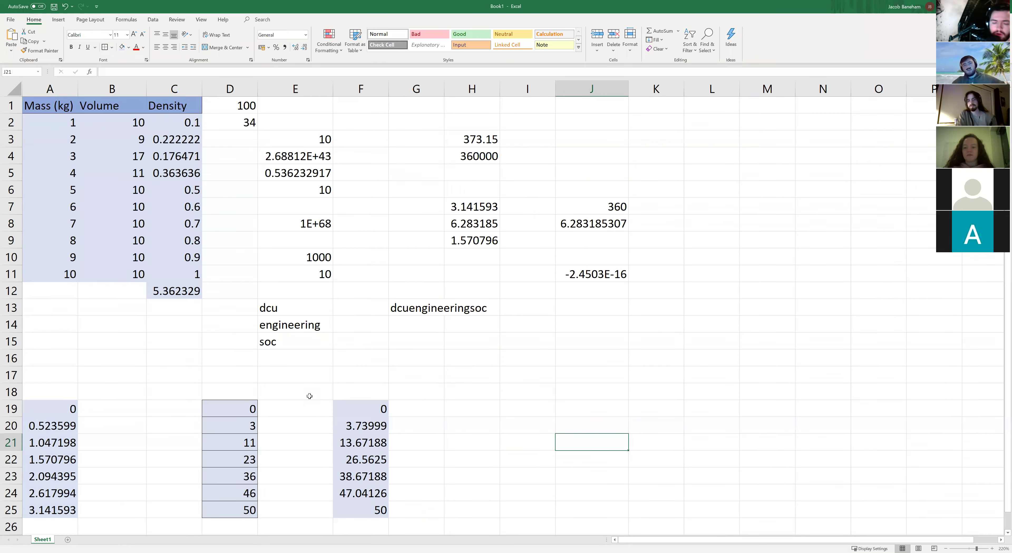
{"action": "scroll", "coordinate": [268, 368], "scroll_direction": "down", "scroll_amount": 1}
{"action": "left_click", "coordinate": [314, 379]}
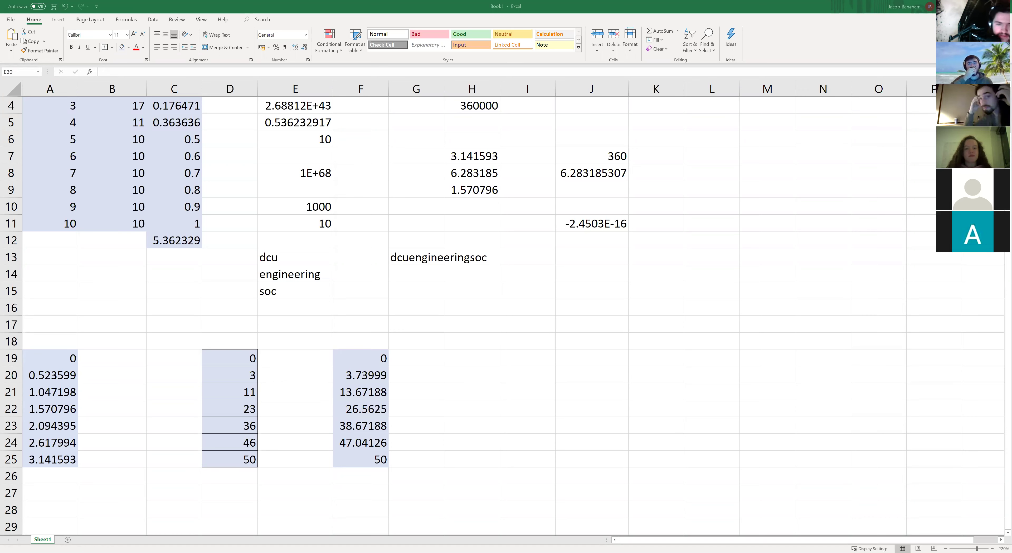
Step: Label the three data columns with the headings y in A18, x1 in D18 and x2 in F18
{"action": "double_click", "coordinate": [63, 344]}
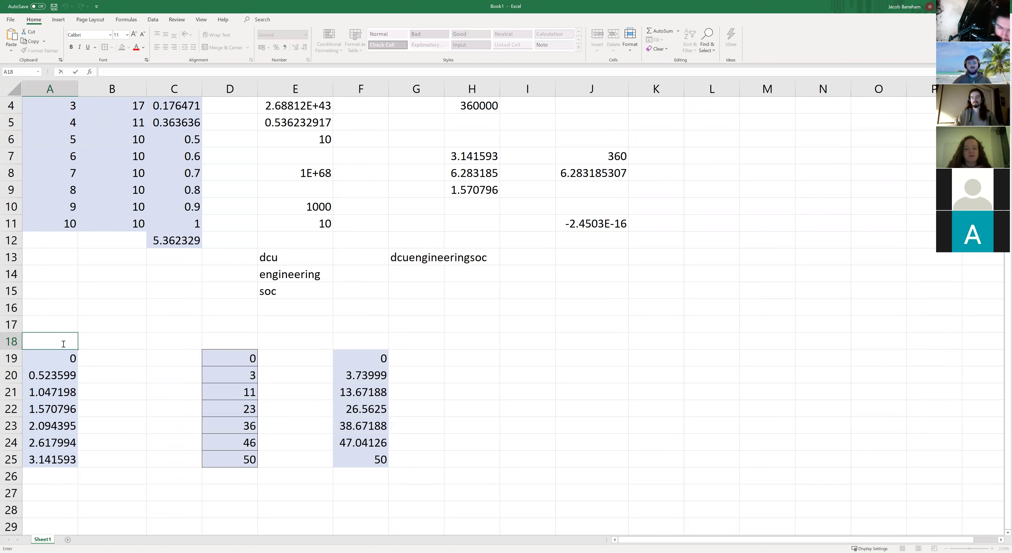
{"action": "type", "text": "y"}
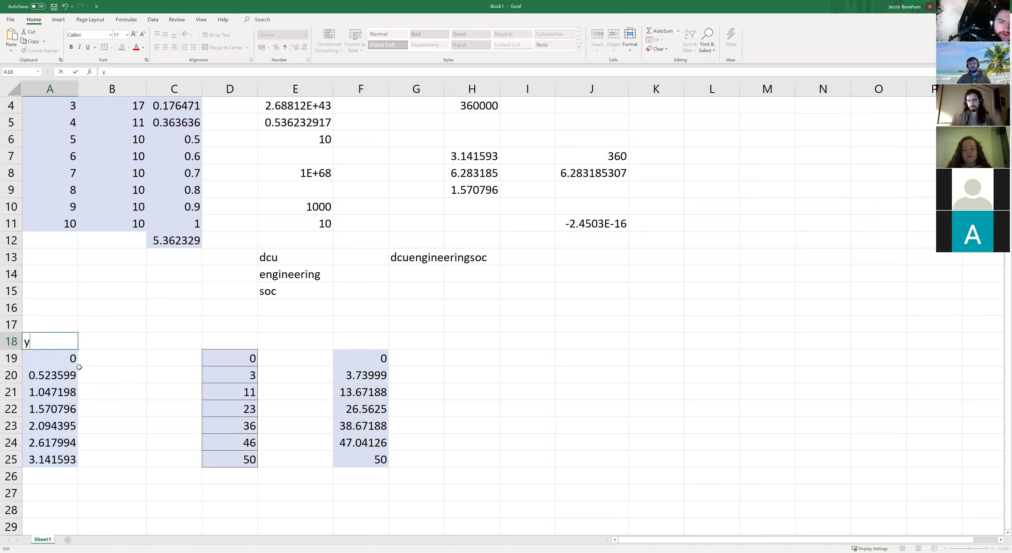
{"action": "left_click", "coordinate": [142, 458]}
{"action": "left_click", "coordinate": [228, 348]}
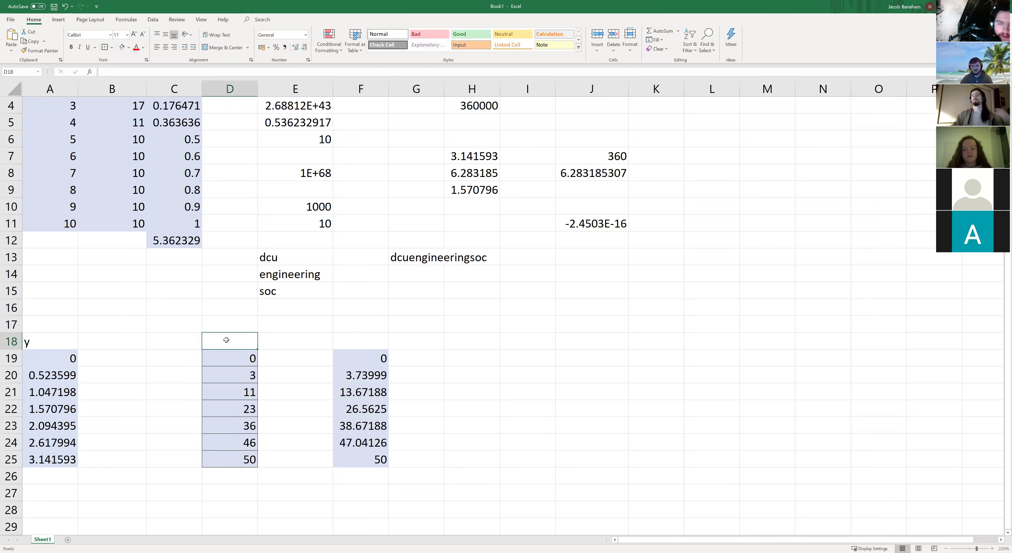
{"action": "type", "text": "x1"}
{"action": "left_click", "coordinate": [372, 348]}
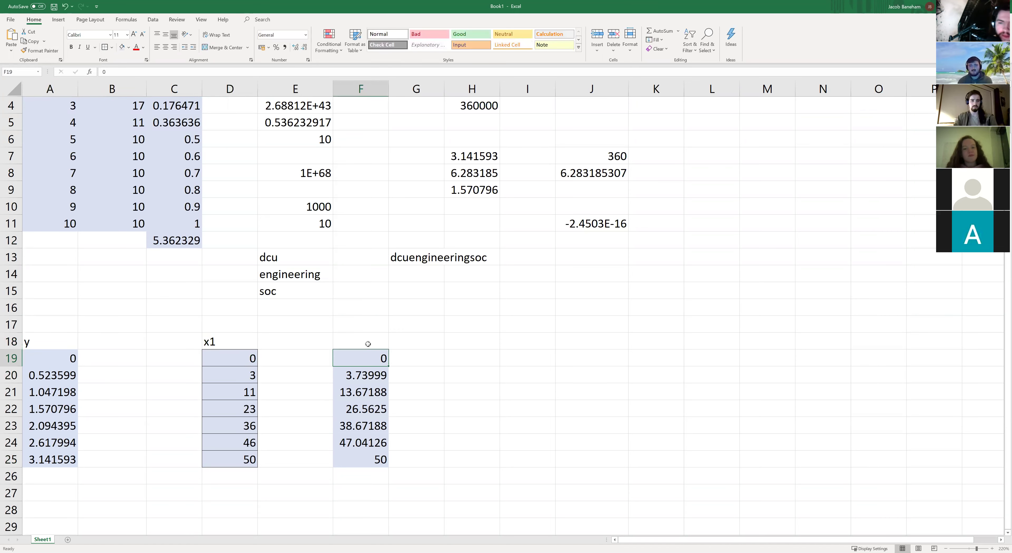
{"action": "type", "text": "x2"}
{"action": "left_click", "coordinate": [294, 359]}
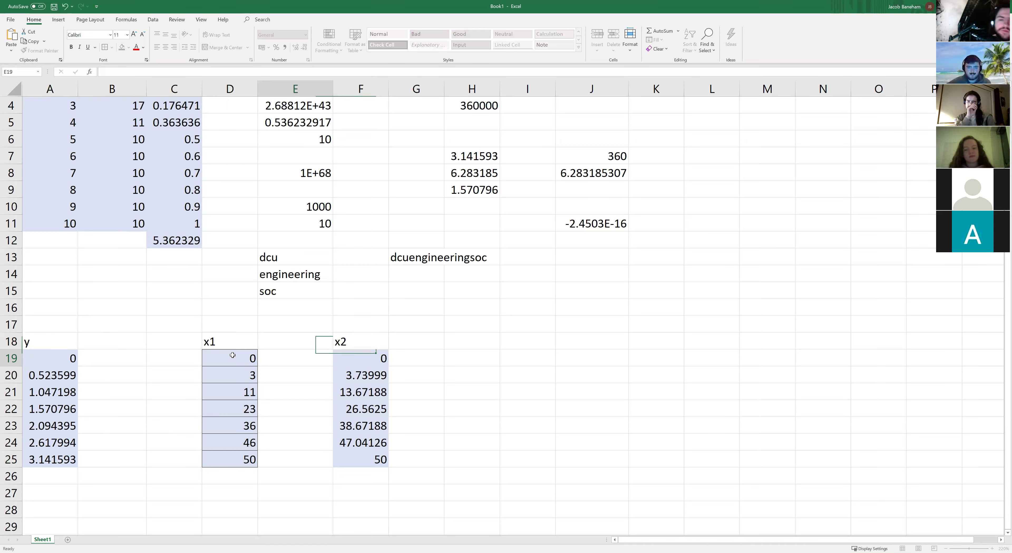
Step: Move the x1 column with its heading to B18:B25 and the x2 column to C18:C25, beside the y column
{"action": "left_click_drag", "start_coordinate": [208, 341], "coordinate": [255, 464]}
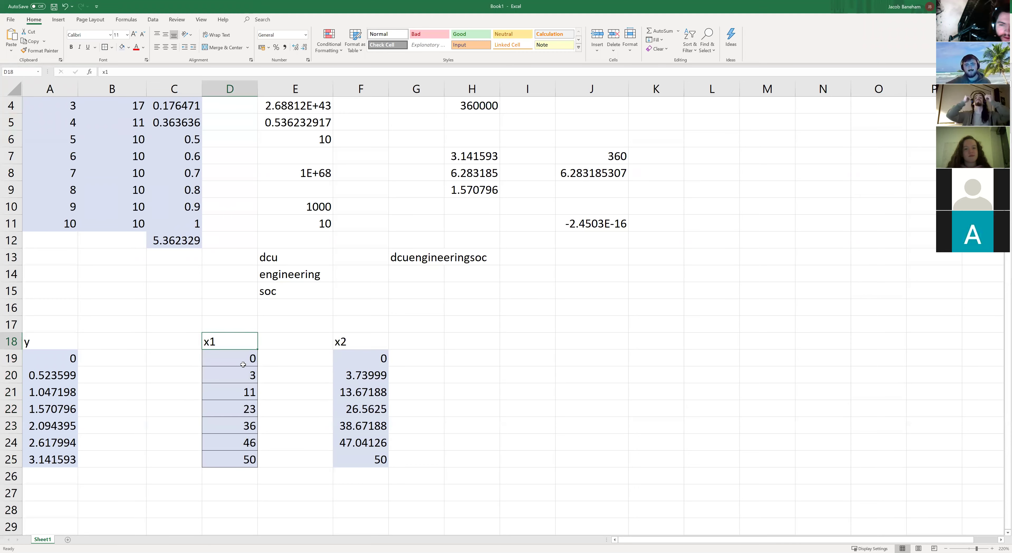
{"action": "left_click_drag", "start_coordinate": [252, 334], "coordinate": [255, 461]}
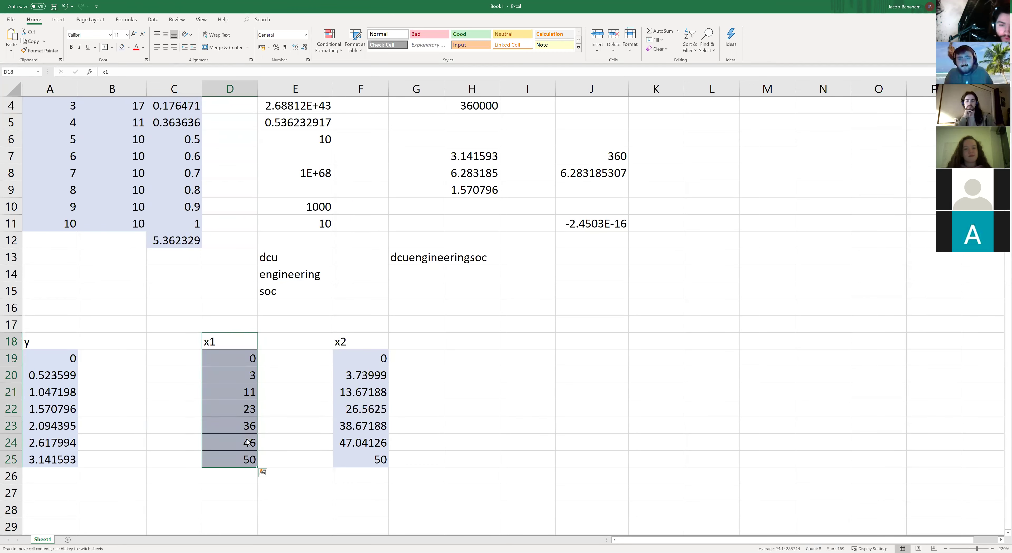
{"action": "key", "text": "ctrl+z"}
{"action": "left_click_drag", "start_coordinate": [344, 341], "coordinate": [190, 443]}
Step: Fill the heading cells A18:C18 with a darker blue than the data cells below
{"action": "left_click_drag", "start_coordinate": [45, 346], "coordinate": [146, 341]}
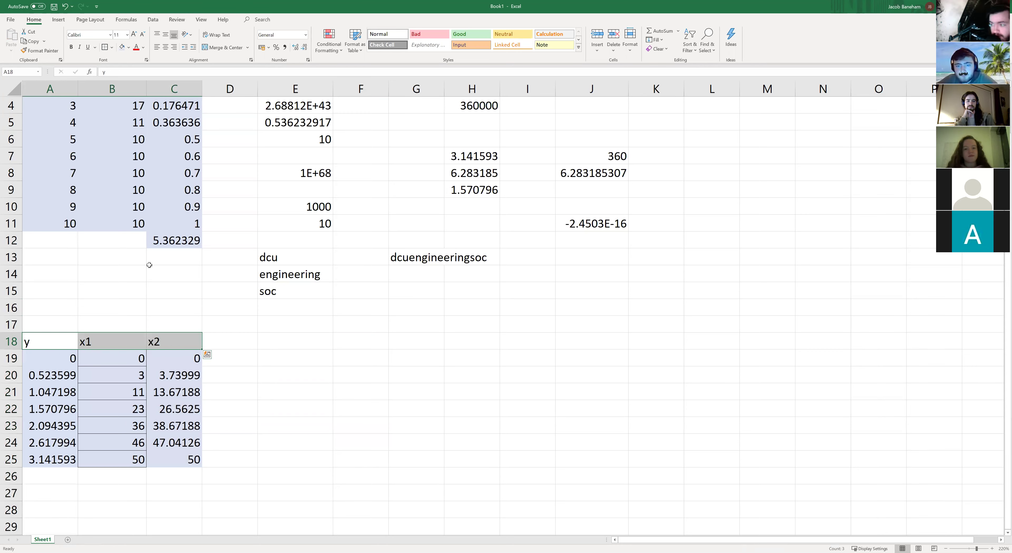
{"action": "left_click", "coordinate": [123, 47]}
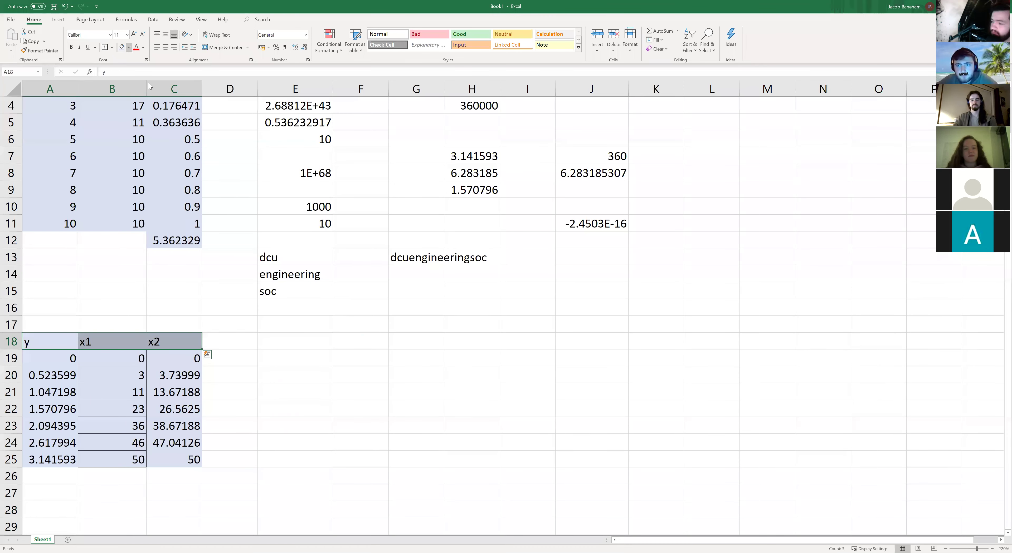
{"action": "left_click", "coordinate": [135, 286]}
Step: Examine the contents and PI formulas behind the y values in A19:A25, cell by cell
{"action": "left_click", "coordinate": [53, 361]}
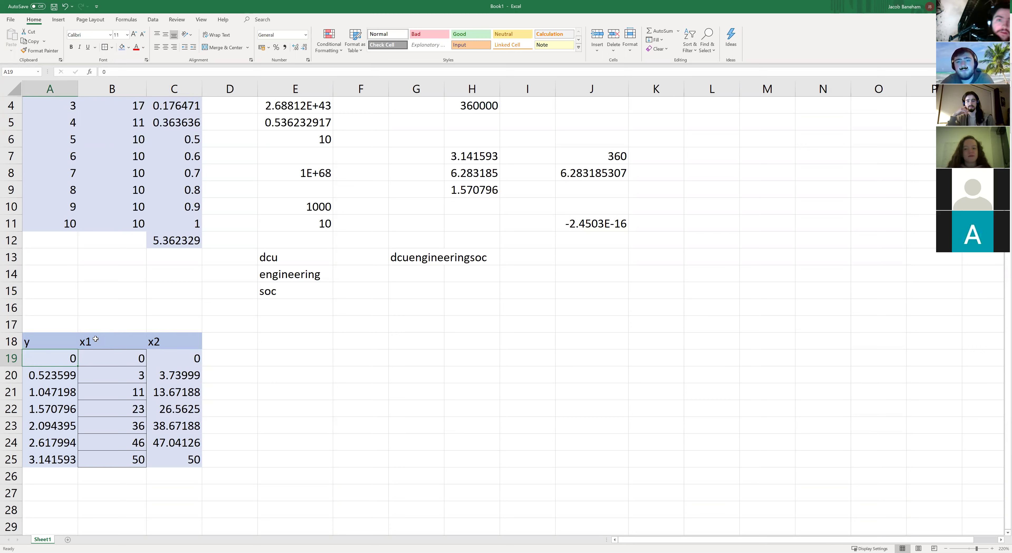
{"action": "key", "text": "Down"}
{"action": "key", "text": "Down"}
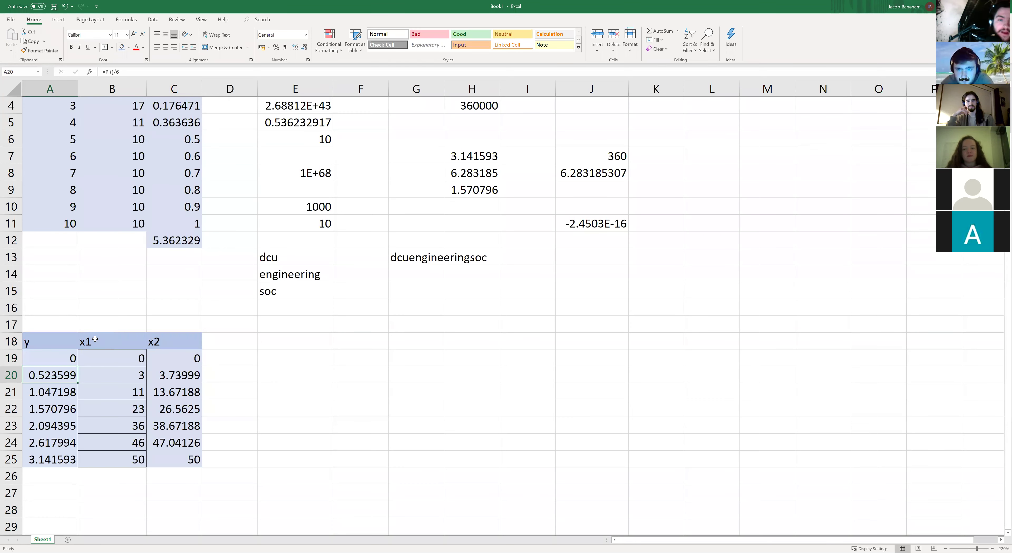
{"action": "key", "text": "Up"}
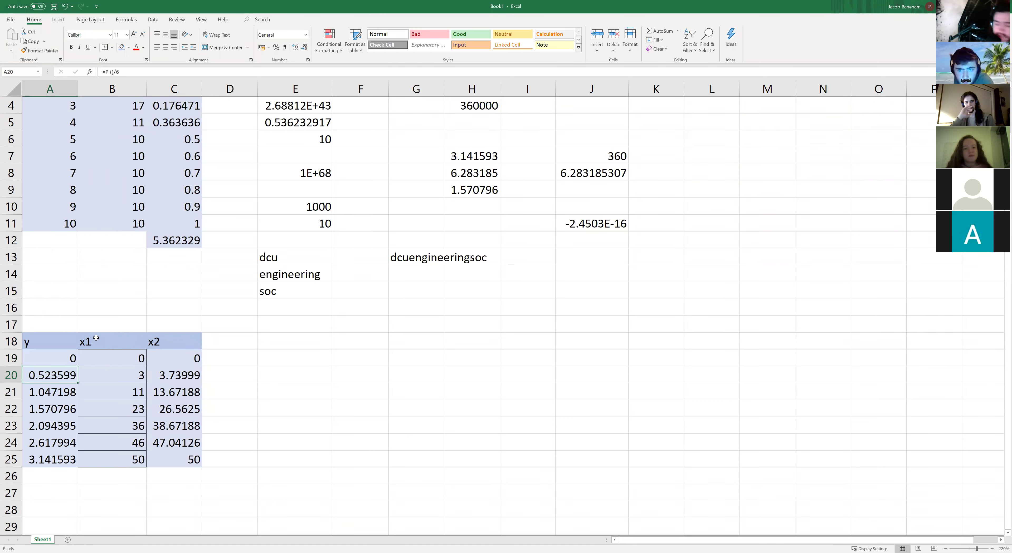
{"action": "key", "text": "Down"}
{"action": "key", "text": "Down"}
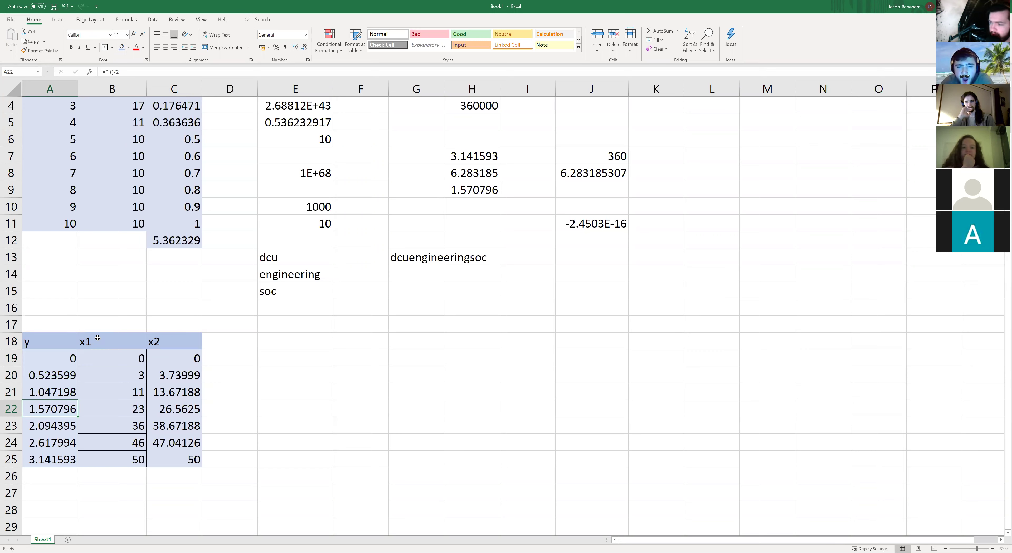
{"action": "key", "text": "Down"}
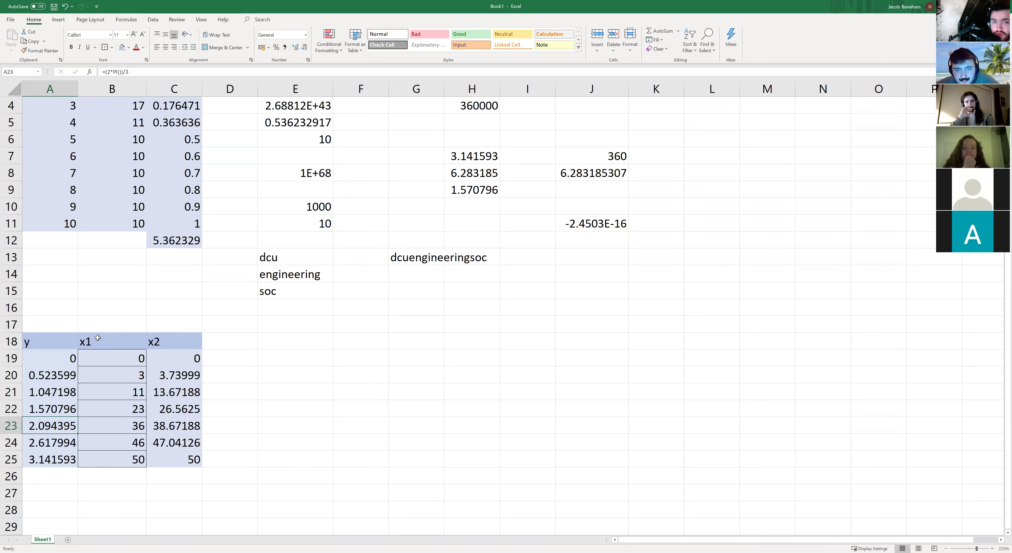
{"action": "key", "text": "Up"}
{"action": "key", "text": "Up"}
{"action": "key", "text": "Up"}
{"action": "key", "text": "Up"}
{"action": "key", "text": "Down"}
{"action": "key", "text": "Down"}
{"action": "key", "text": "Down"}
{"action": "key", "text": "Down"}
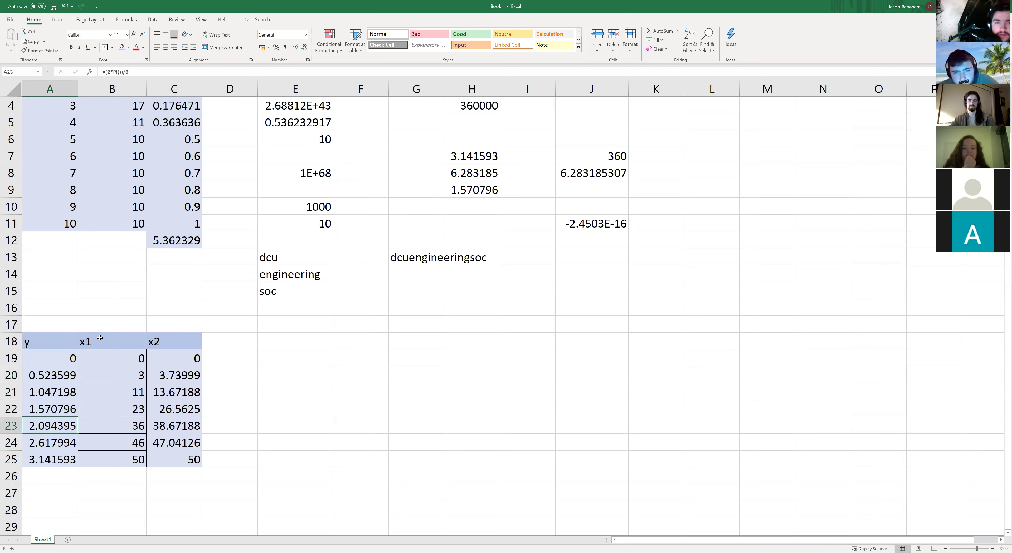
{"action": "key", "text": "Down"}
{"action": "key", "text": "Down"}
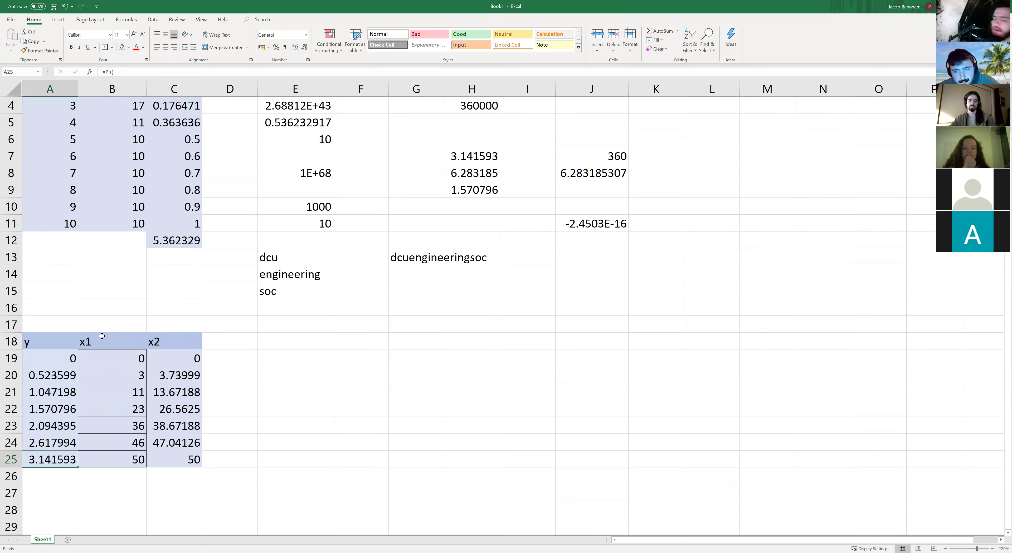
{"action": "key", "text": "Up"}
{"action": "key", "text": "Up"}
{"action": "key", "text": "Up"}
{"action": "key", "text": "Up"}
{"action": "key", "text": "Up"}
{"action": "key", "text": "Up"}
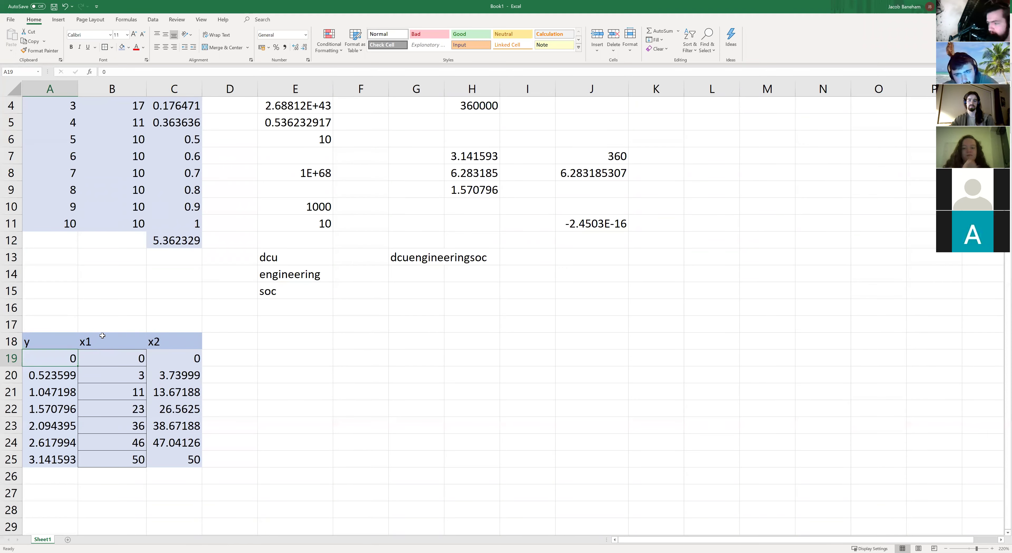
{"action": "key", "text": "Down"}
{"action": "key", "text": "Down"}
{"action": "key", "text": "Down"}
{"action": "key", "text": "Down"}
{"action": "key", "text": "Down"}
{"action": "key", "text": "Down"}
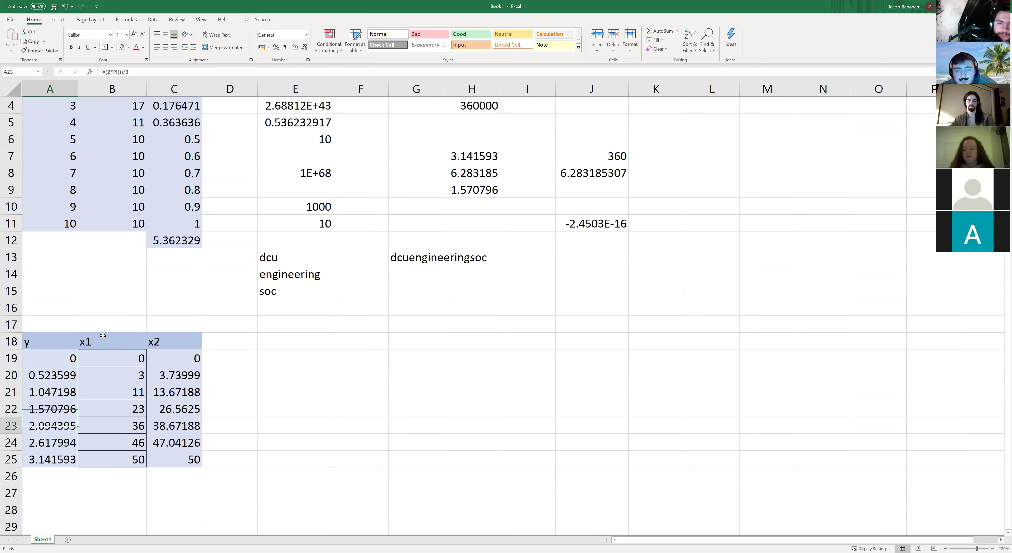
{"action": "key", "text": "Up"}
{"action": "key", "text": "Up"}
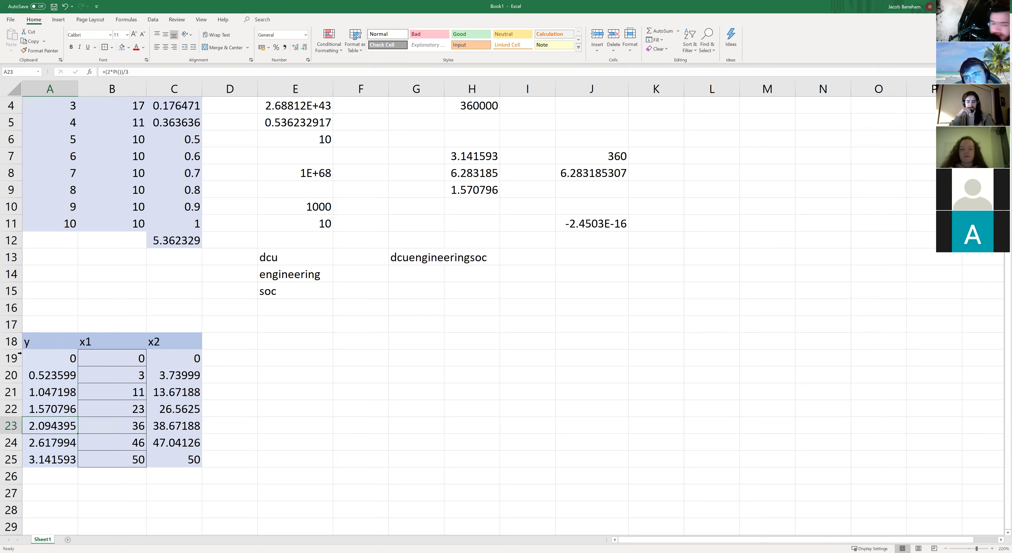
{"action": "left_click", "coordinate": [66, 357]}
{"action": "key", "text": "Down"}
{"action": "key", "text": "Down"}
{"action": "key", "text": "Down"}
{"action": "key", "text": "Down"}
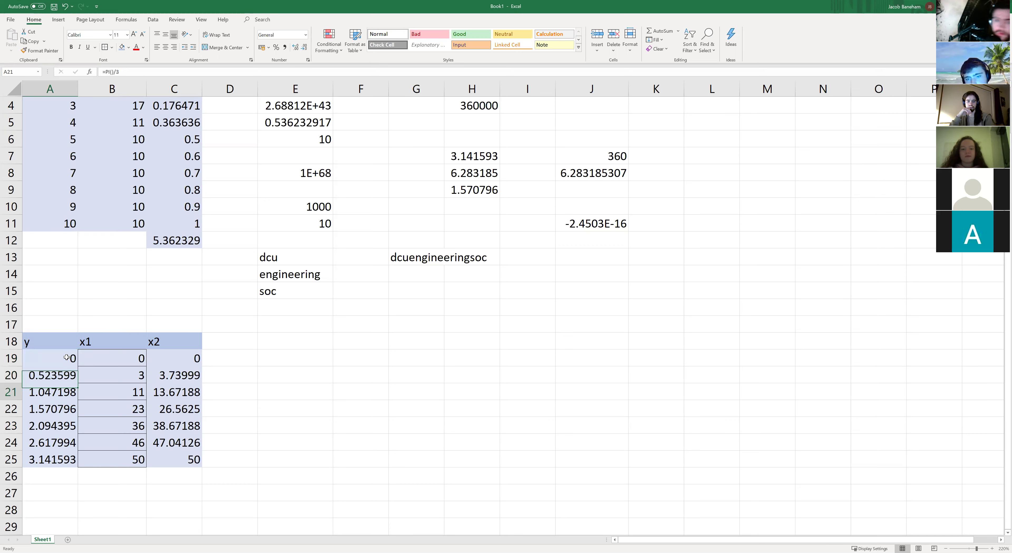
{"action": "key", "text": "Up"}
{"action": "key", "text": "Up"}
{"action": "key", "text": "Up"}
Step: Remove the borders from the x1 values in B19:B25
{"action": "left_click_drag", "start_coordinate": [84, 359], "coordinate": [121, 462]}
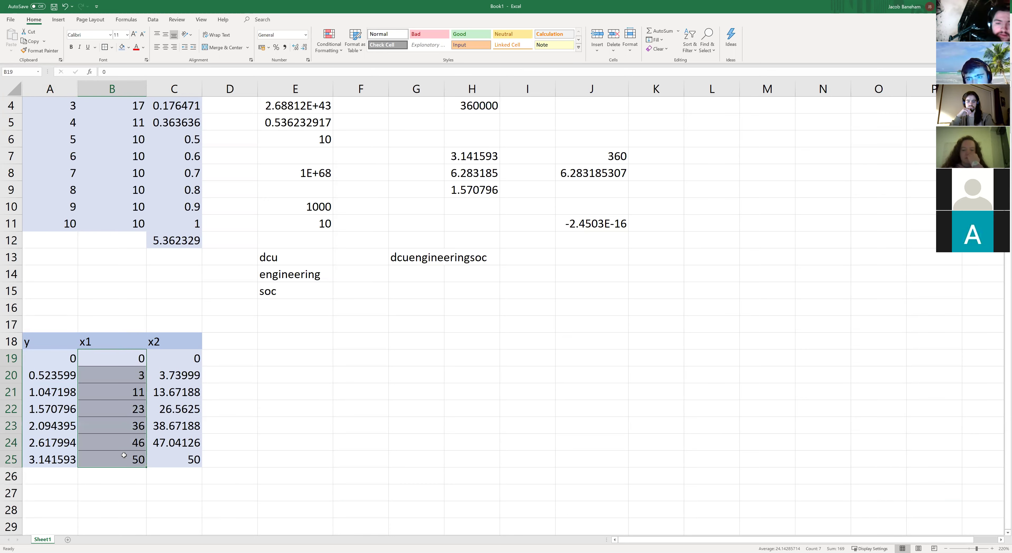
{"action": "left_click", "coordinate": [112, 47]}
{"action": "left_click", "coordinate": [135, 122]}
{"action": "left_click", "coordinate": [360, 395]}
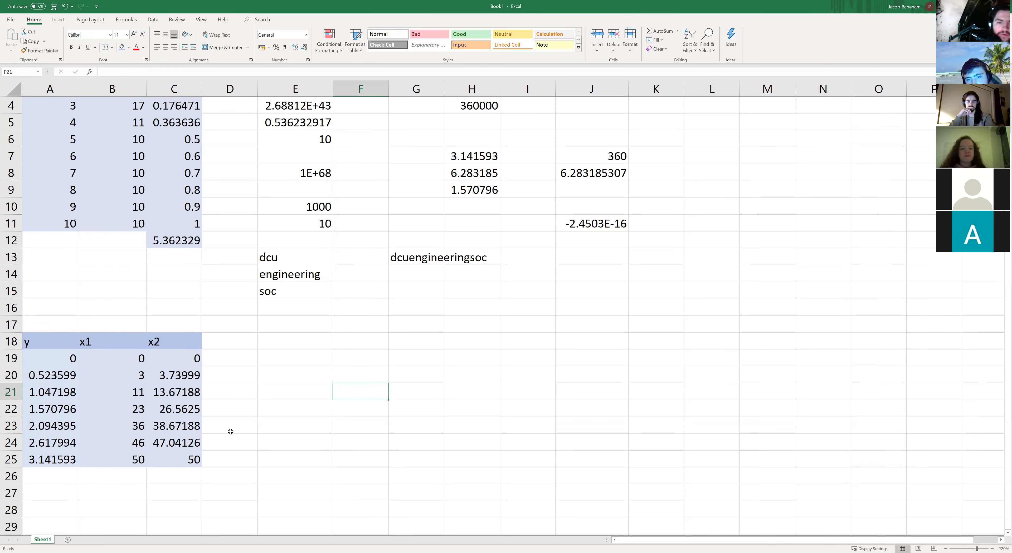
Step: Insert an empty Scatter with Smooth Lines and Markers chart and place it beside the data table, with its upper-left corner at E18
{"action": "left_click", "coordinate": [345, 358]}
{"action": "left_click", "coordinate": [360, 345]}
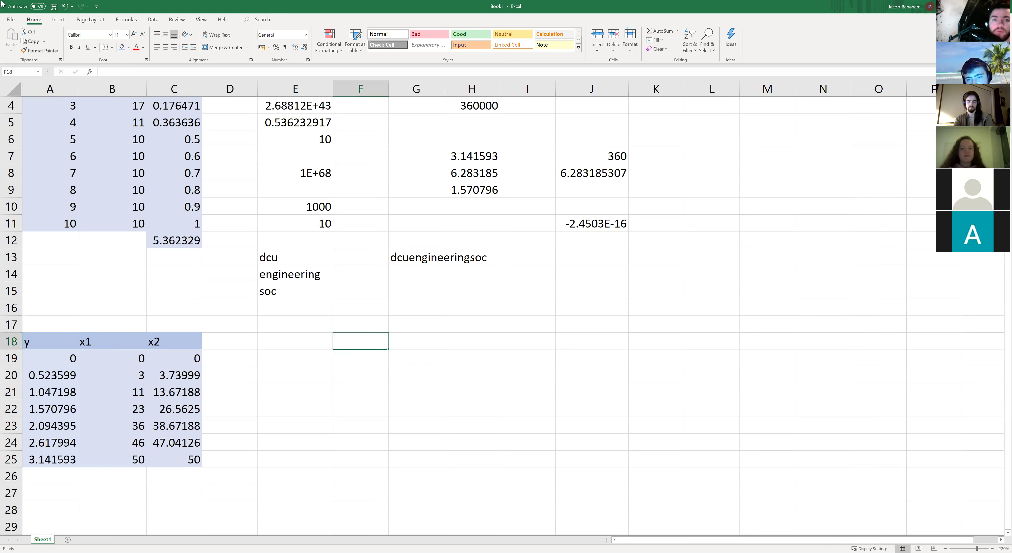
{"action": "left_click", "coordinate": [58, 19]}
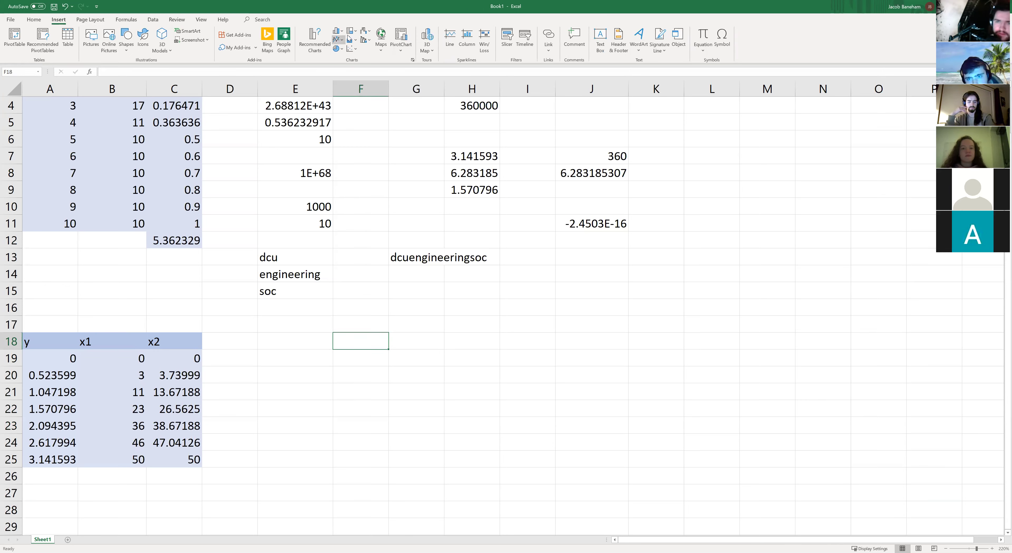
{"action": "left_click", "coordinate": [348, 52]}
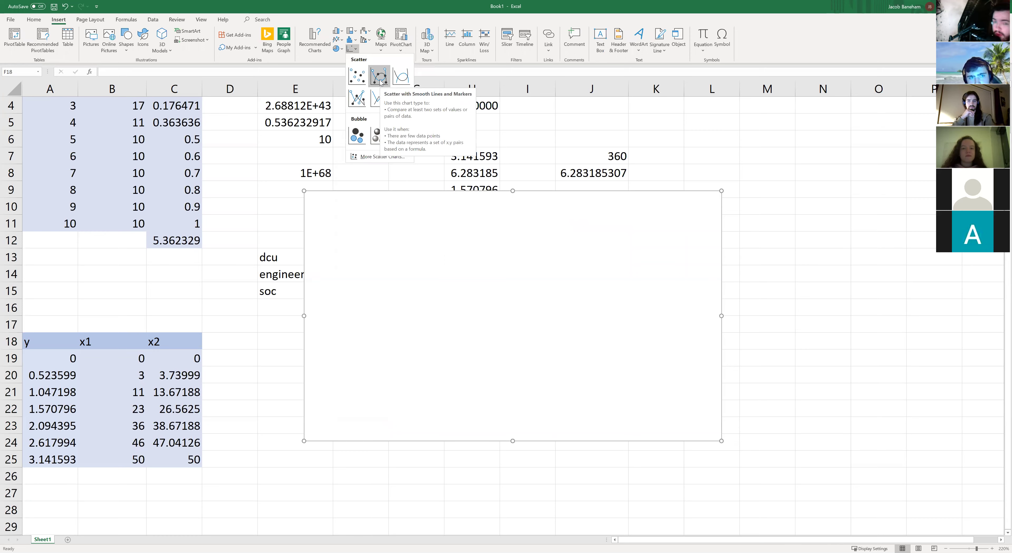
{"action": "left_click", "coordinate": [380, 82]}
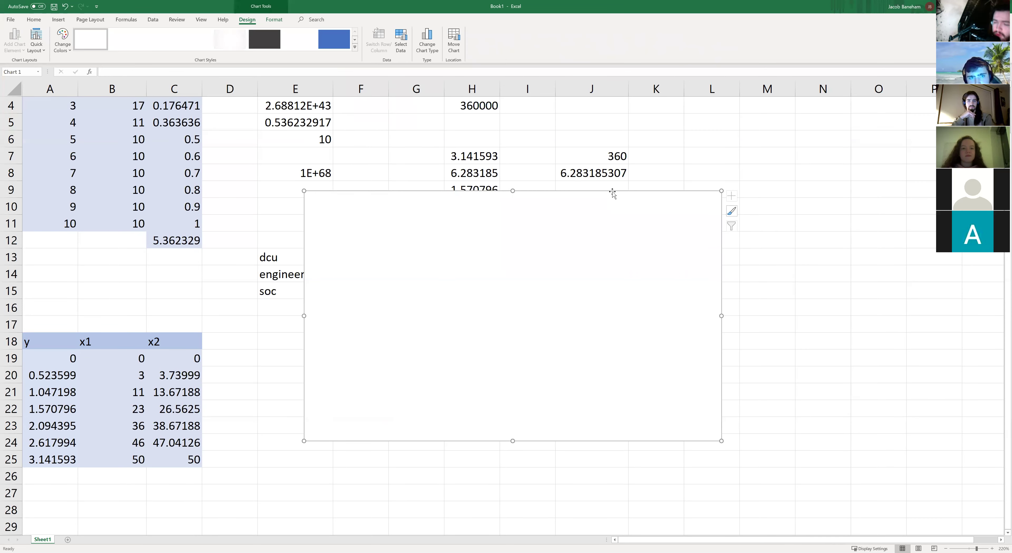
{"action": "left_click_drag", "start_coordinate": [611, 193], "coordinate": [552, 380]}
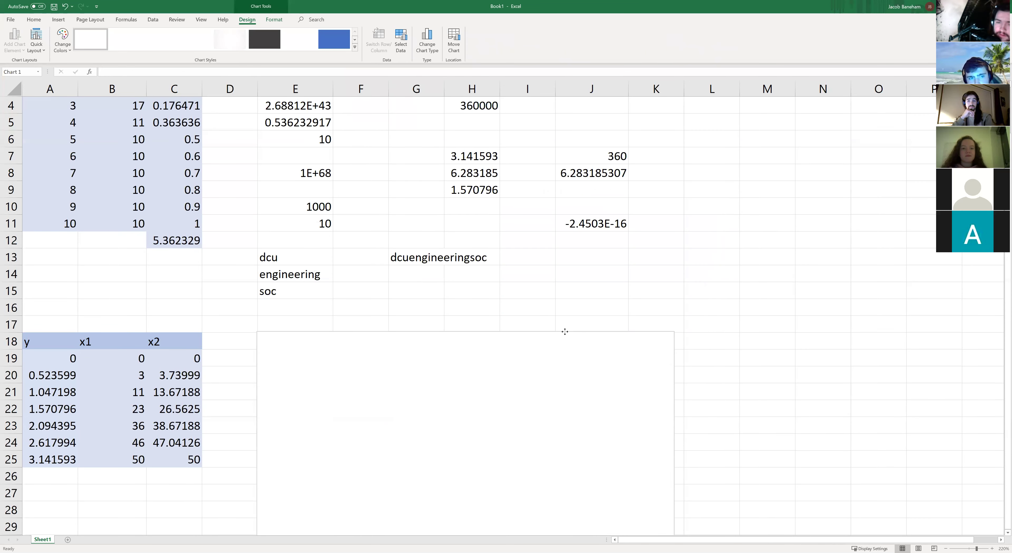
{"action": "left_click_drag", "start_coordinate": [567, 332], "coordinate": [565, 332]}
{"action": "scroll", "coordinate": [694, 391], "scroll_direction": "down", "scroll_amount": 3}
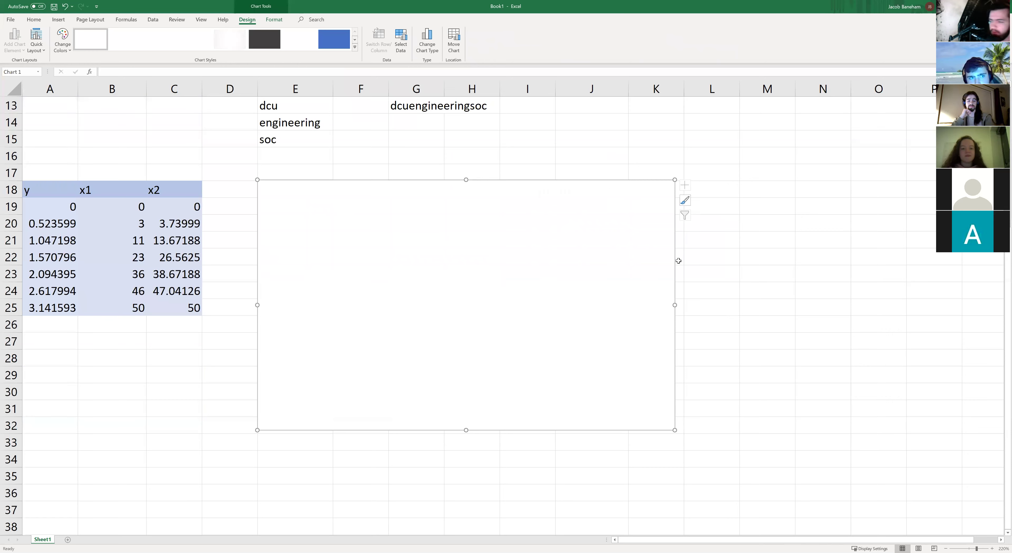
Step: Dismiss the data source selection for the empty scatter chart and delete that chart from the sheet
{"action": "right_click", "coordinate": [633, 220]}
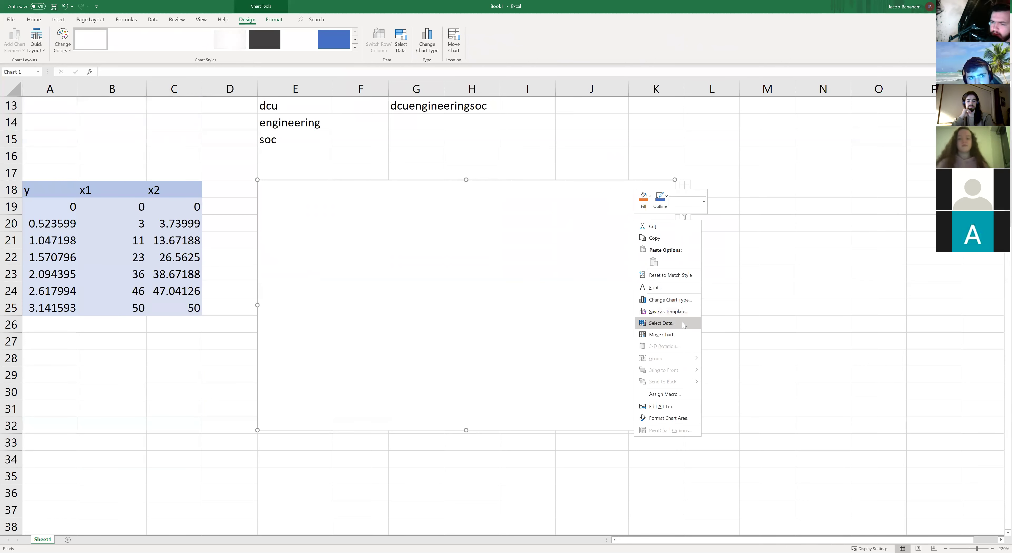
{"action": "left_click", "coordinate": [669, 323]}
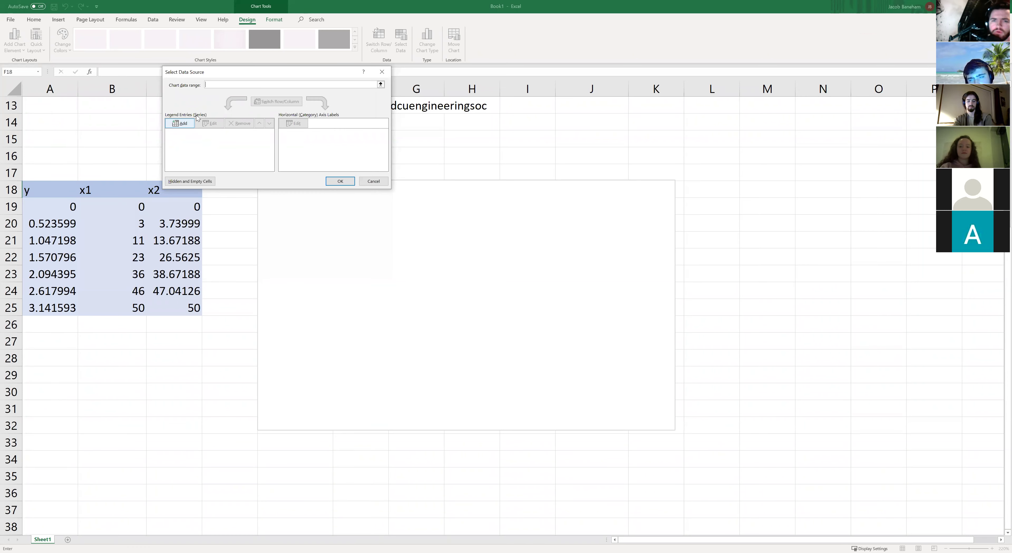
{"action": "left_click", "coordinate": [381, 184]}
{"action": "key", "text": "Delete"}
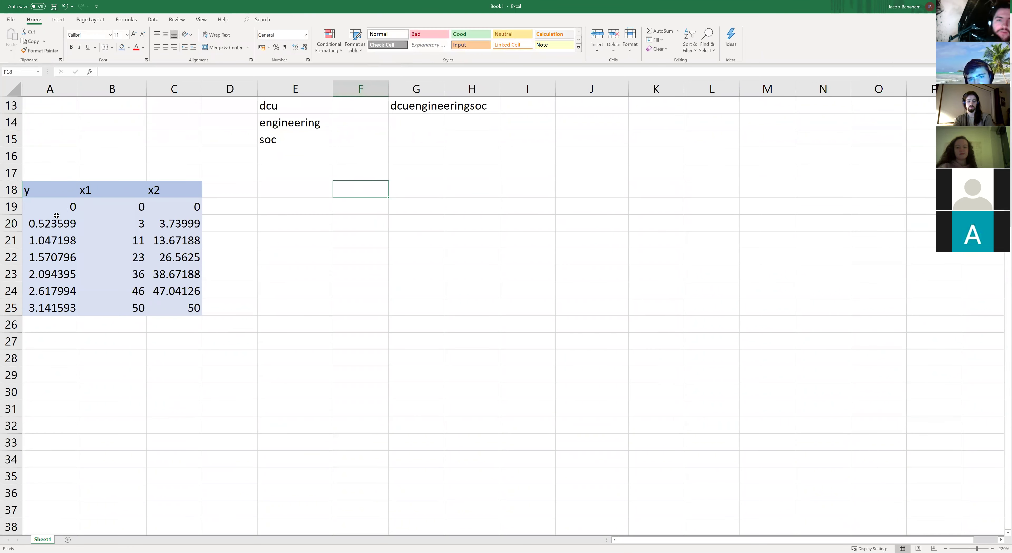
Step: Insert the recommended Scatter chart with connected markers, plotting the angle values in A19:A25 against the displacements in B19:B25
{"action": "left_click_drag", "start_coordinate": [57, 215], "coordinate": [142, 311]}
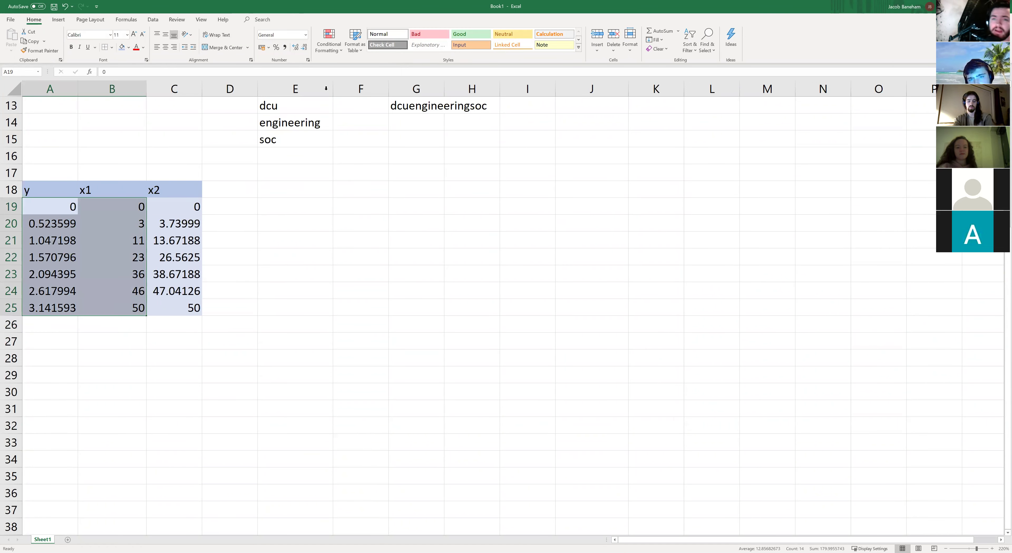
{"action": "left_click", "coordinate": [59, 19]}
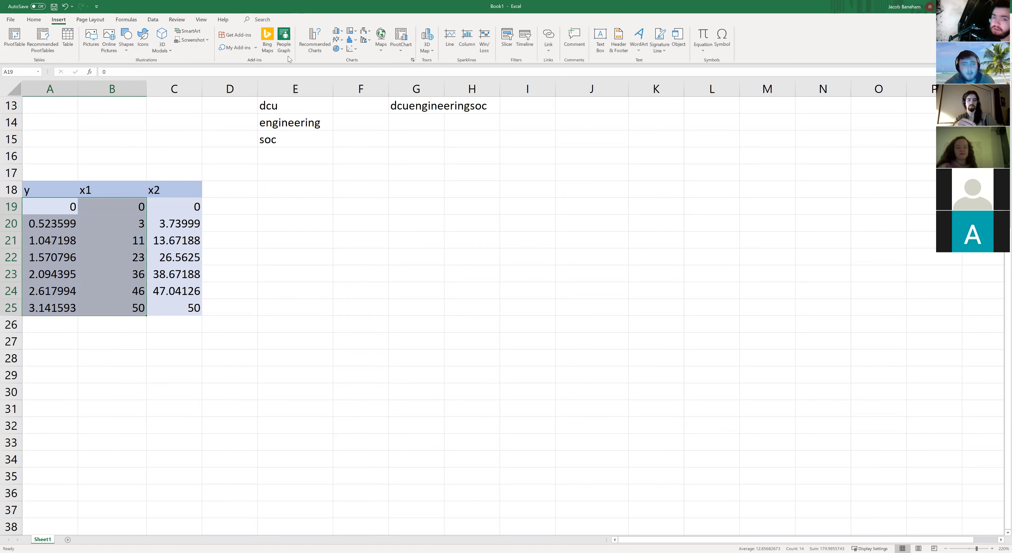
{"action": "left_click", "coordinate": [315, 41]}
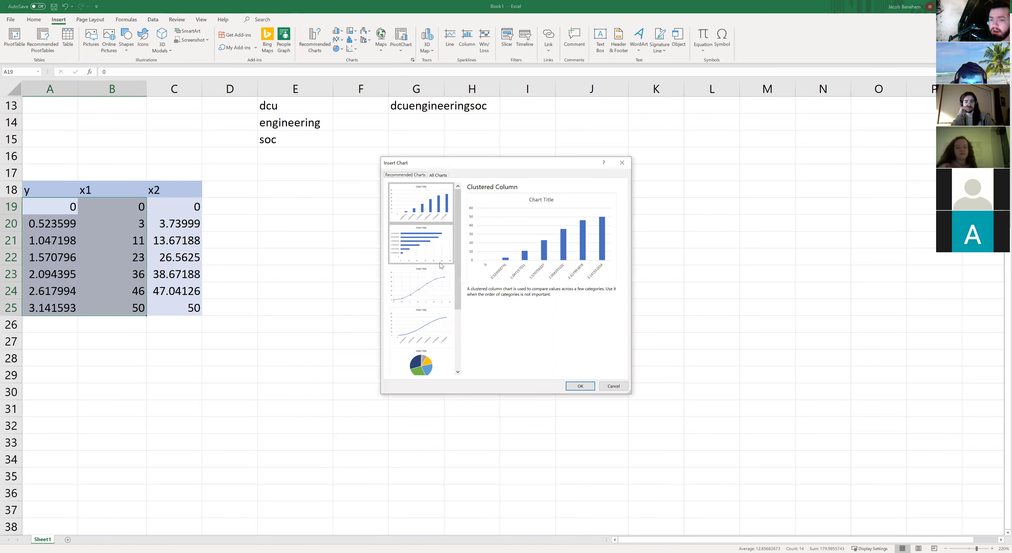
{"action": "left_click", "coordinate": [442, 281]}
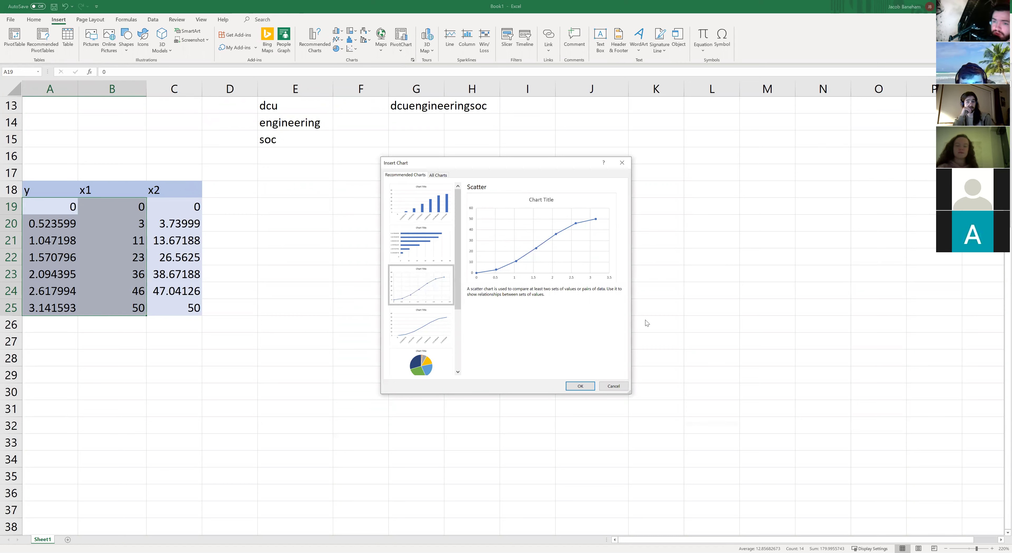
{"action": "left_click", "coordinate": [584, 386]}
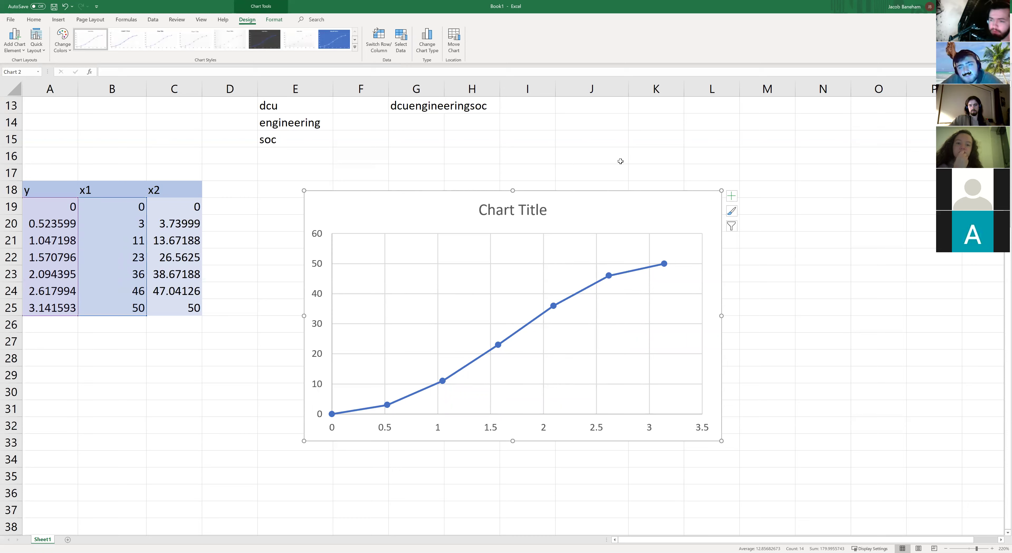
{"action": "right_click", "coordinate": [682, 212]}
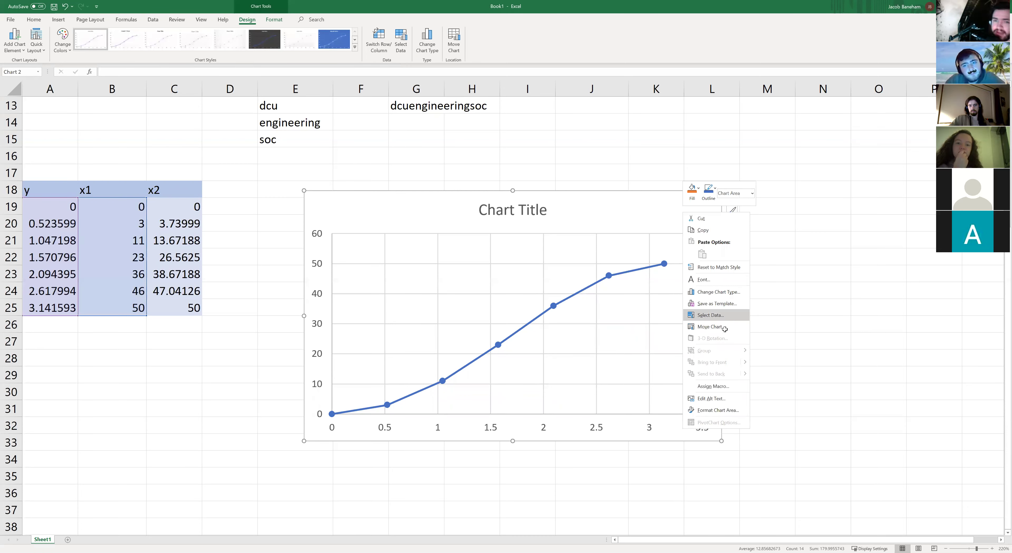
{"action": "left_click", "coordinate": [723, 324]}
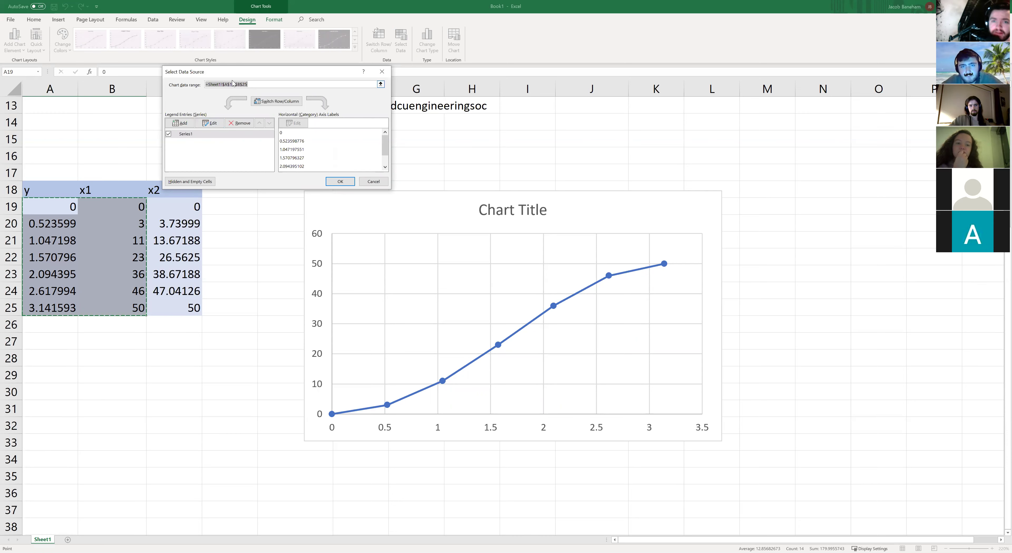
{"action": "left_click", "coordinate": [269, 85]}
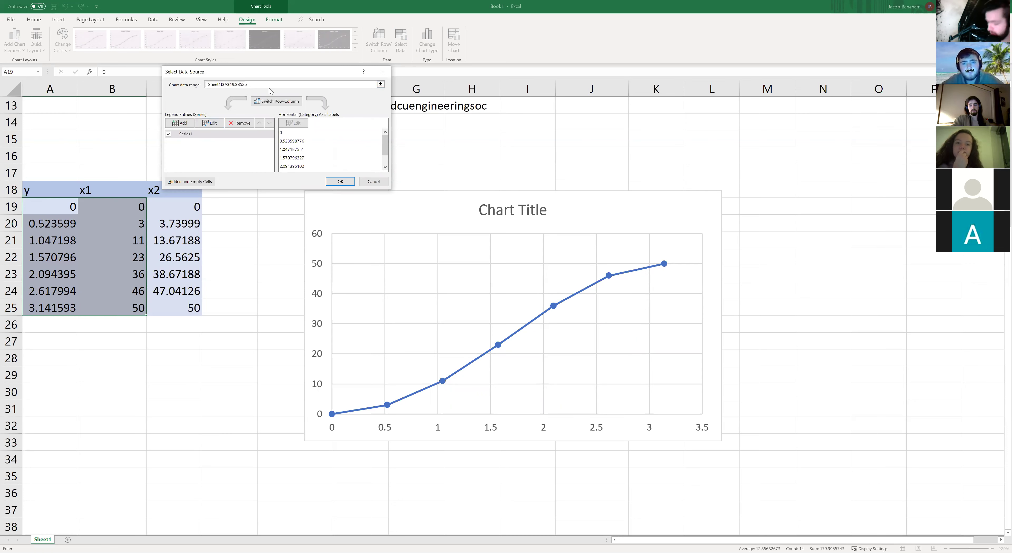
{"action": "type", "text": "+"}
{"action": "key", "text": "Left"}
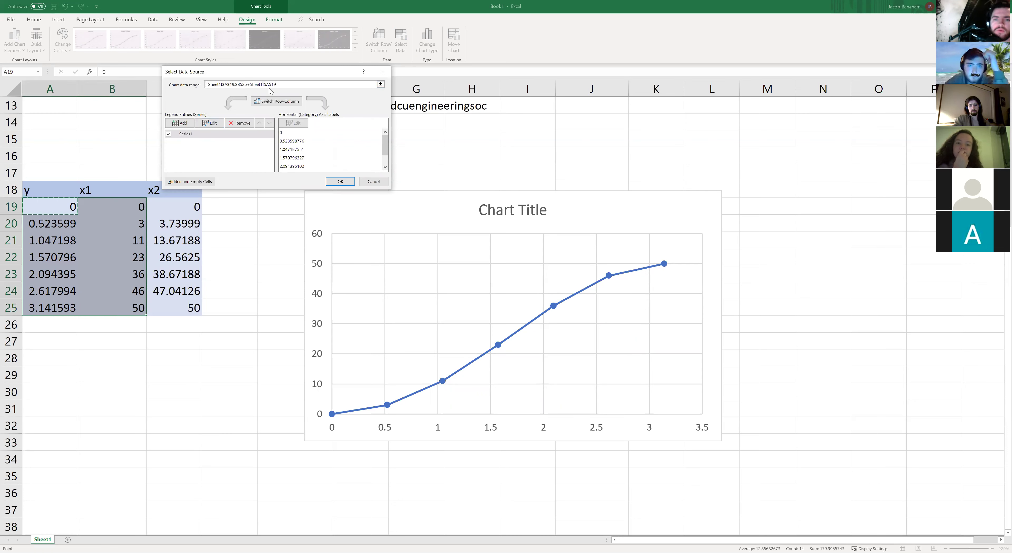
{"action": "left_click", "coordinate": [372, 182]}
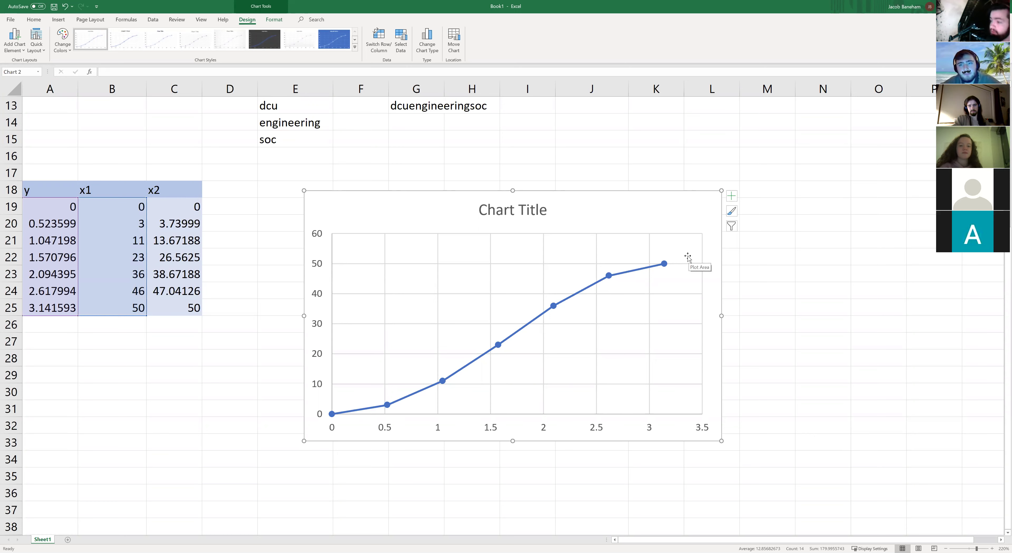
Step: Replace the scatter chart's placeholder title with "Displacement due to Angular Change"
{"action": "left_click", "coordinate": [536, 210]}
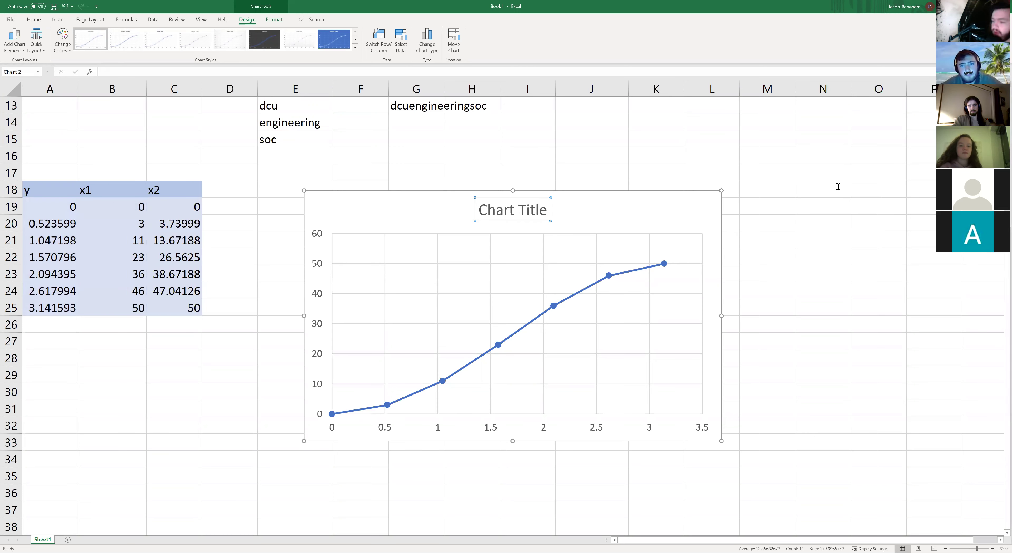
{"action": "key", "text": "ctrl+1"}
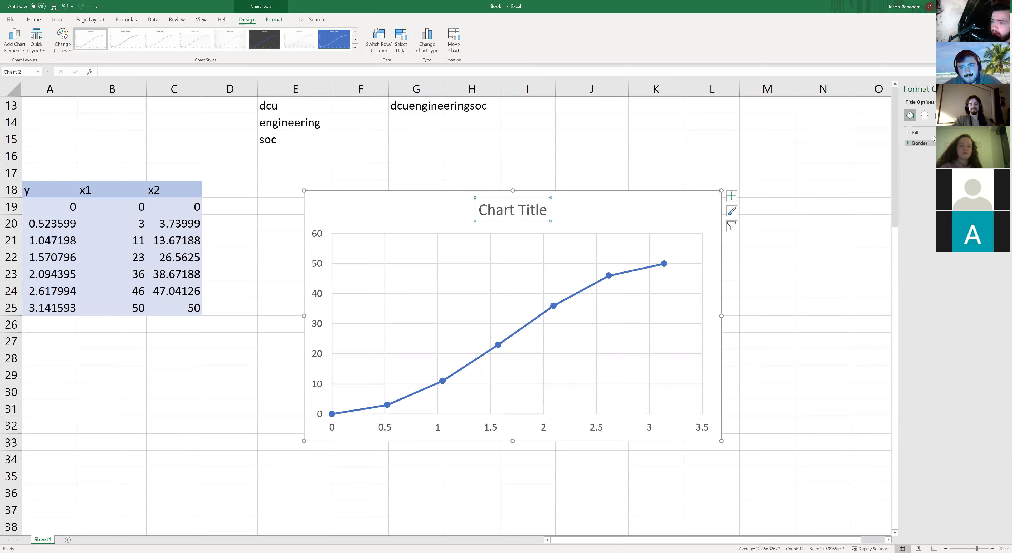
{"action": "double_click", "coordinate": [510, 212]}
{"action": "key", "text": "BackSpace"}
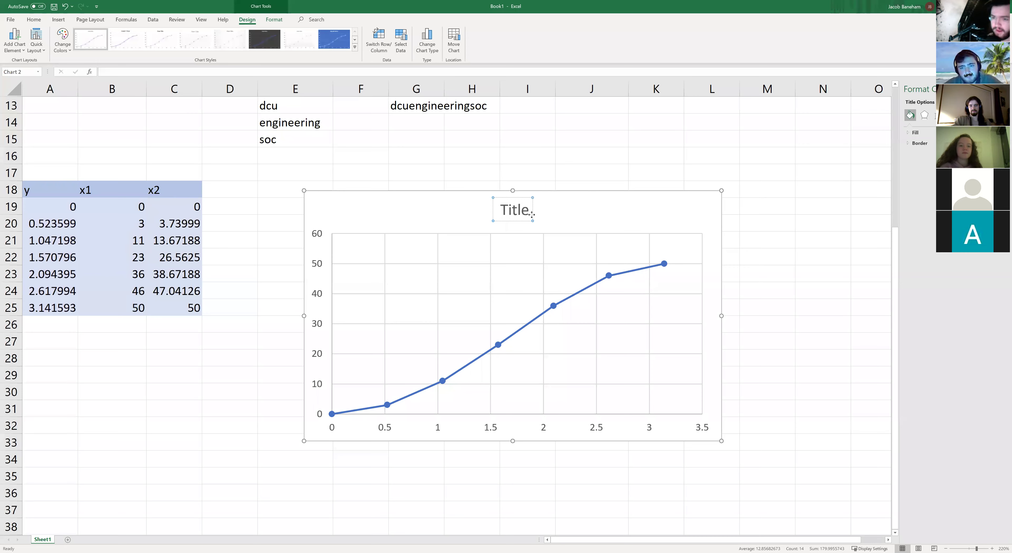
{"action": "key", "text": "Right"}
{"action": "key", "text": "Right"}
{"action": "key", "text": "Right"}
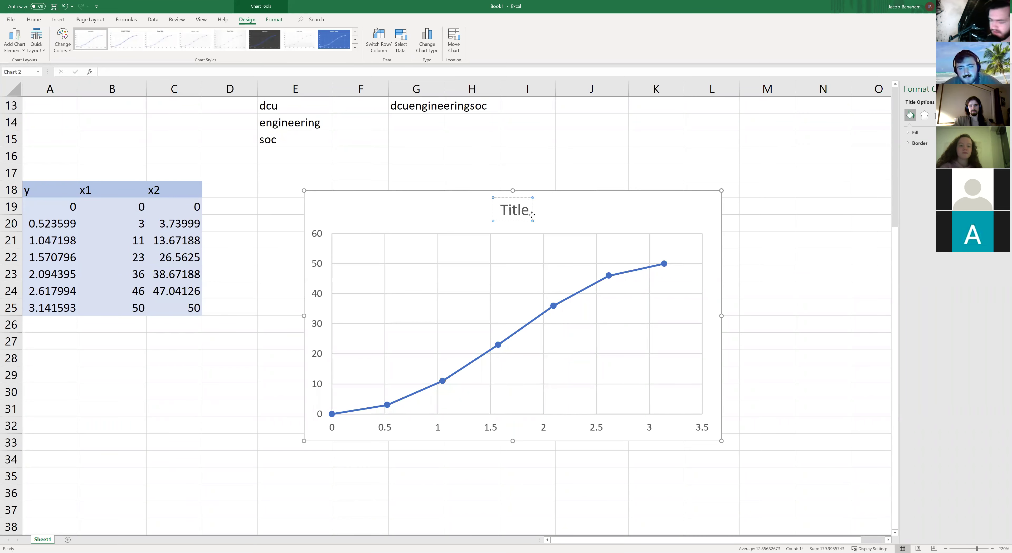
{"action": "key", "text": "BackSpace"}
{"action": "key", "text": "BackSpace"}
{"action": "key", "text": "BackSpace"}
{"action": "key", "text": "BackSpace"}
{"action": "key", "text": "BackSpace"}
{"action": "type", "text": "Displacv"}
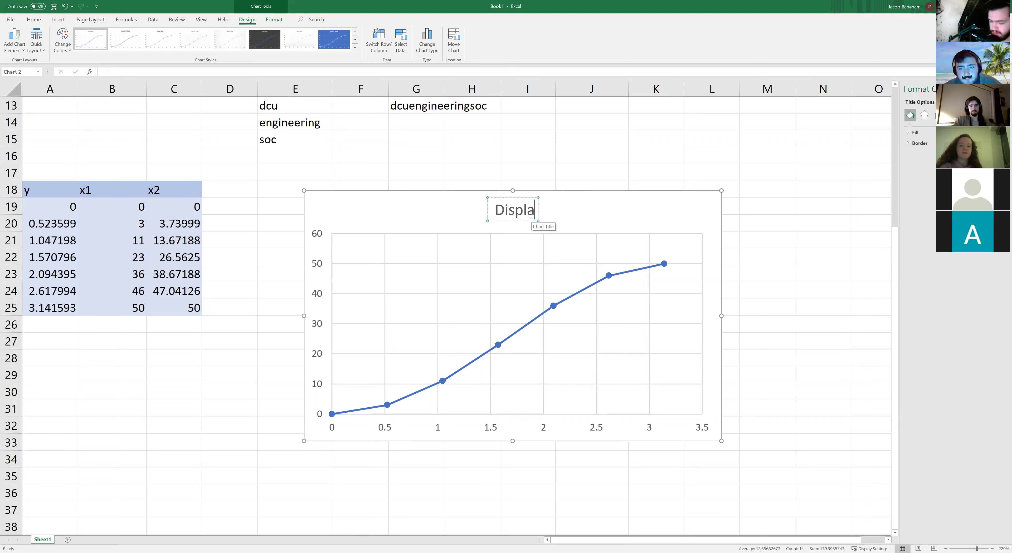
{"action": "key", "text": "BackSpace"}
{"action": "key", "text": "BackSpace"}
{"action": "type", "text": "c"}
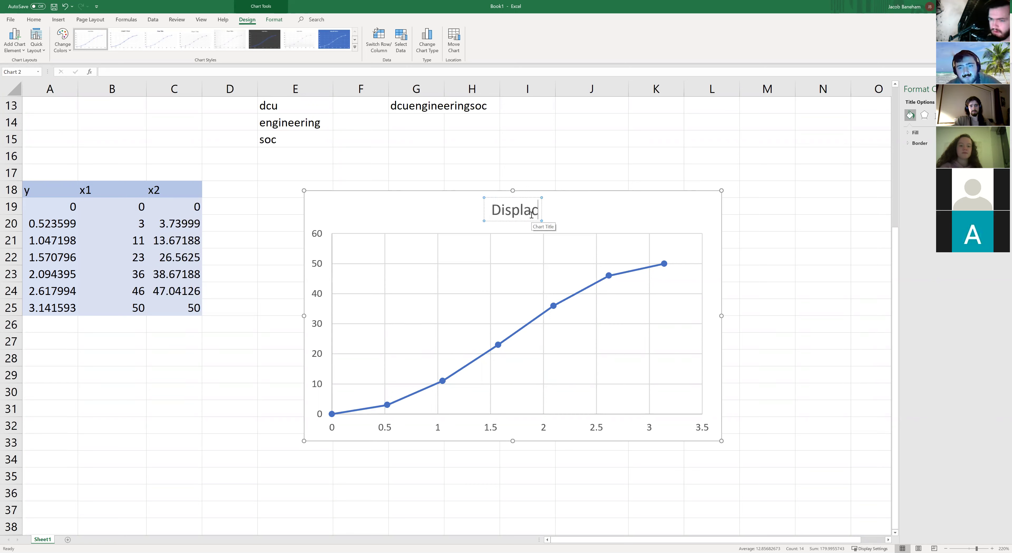
{"action": "type", "text": "ement due to Ang"}
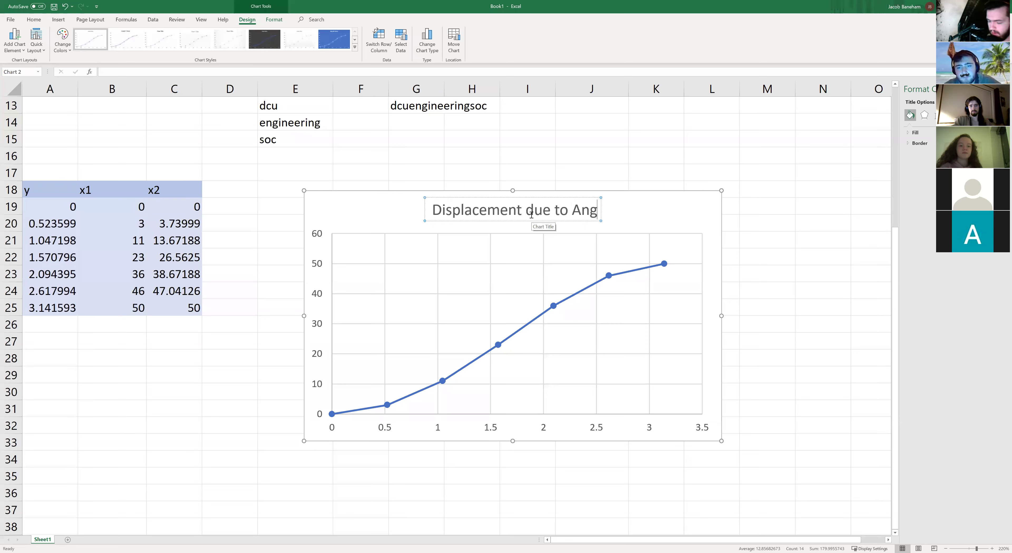
{"action": "type", "text": "ular Change"}
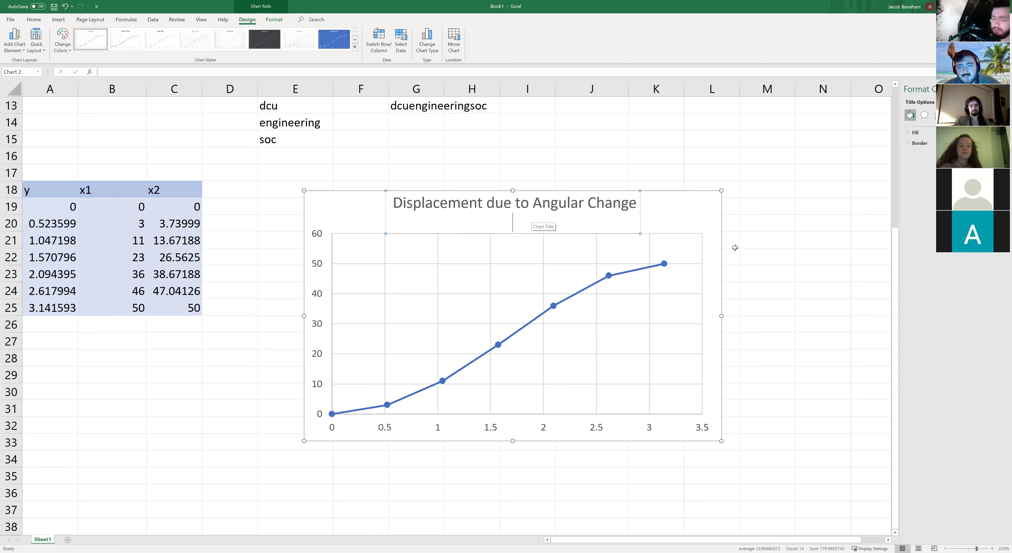
{"action": "left_click", "coordinate": [730, 171]}
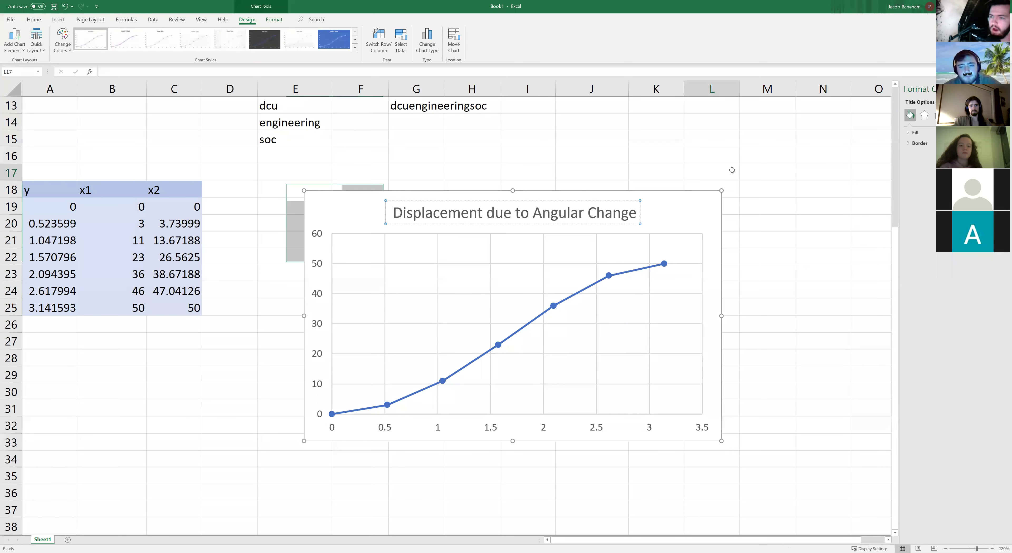
{"action": "left_click", "coordinate": [589, 215]}
{"action": "left_click", "coordinate": [639, 213]}
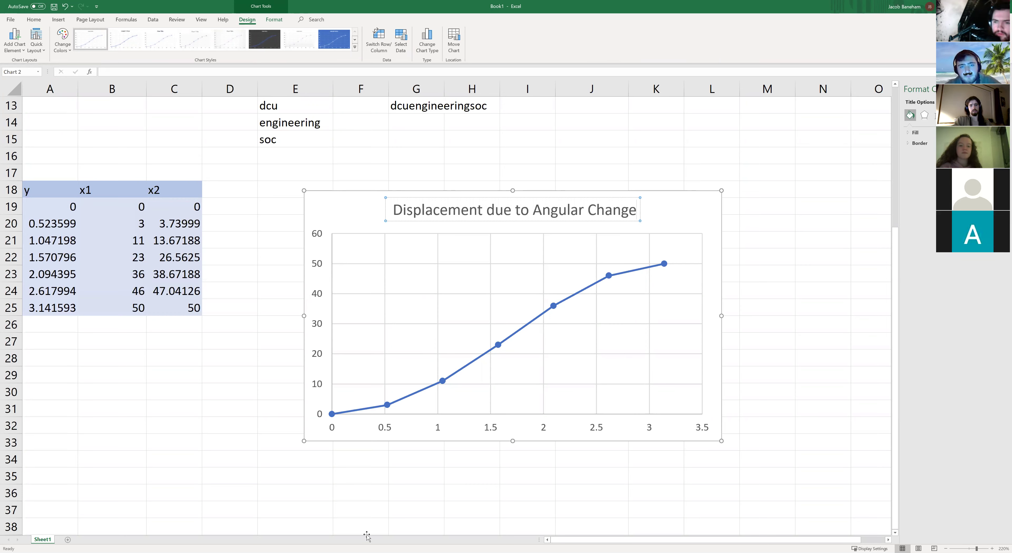
{"action": "key", "text": "Escape"}
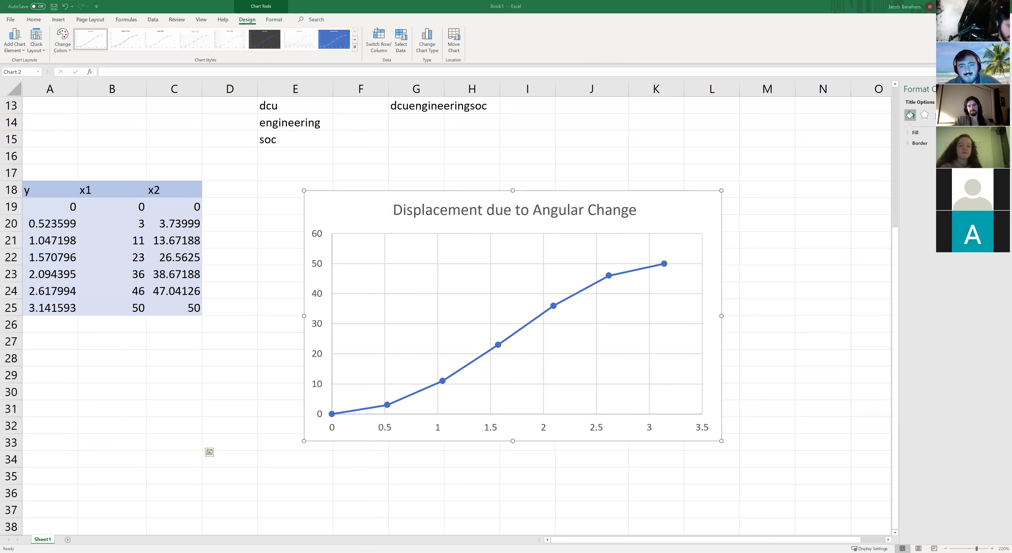
{"action": "key", "text": "Up"}
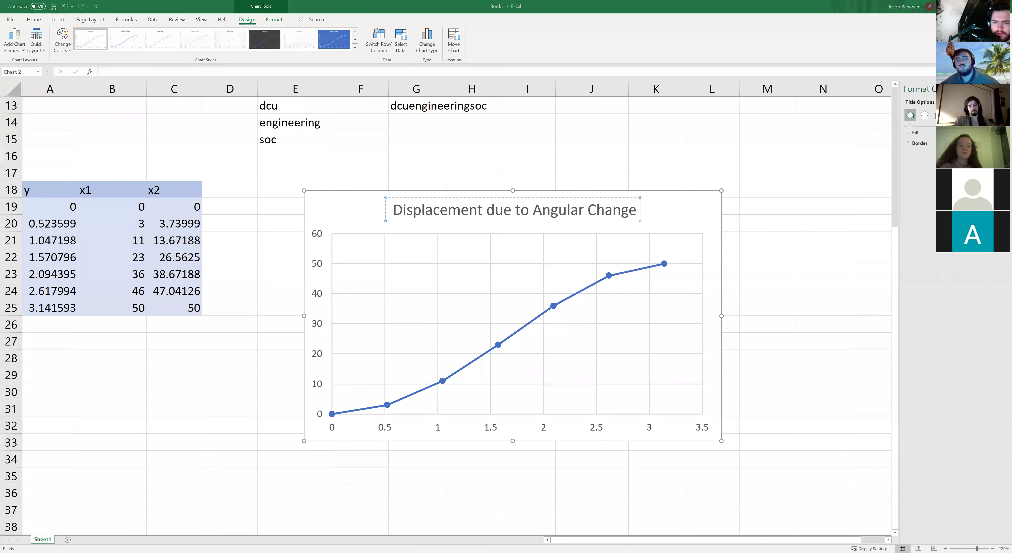
{"action": "key", "text": "Escape"}
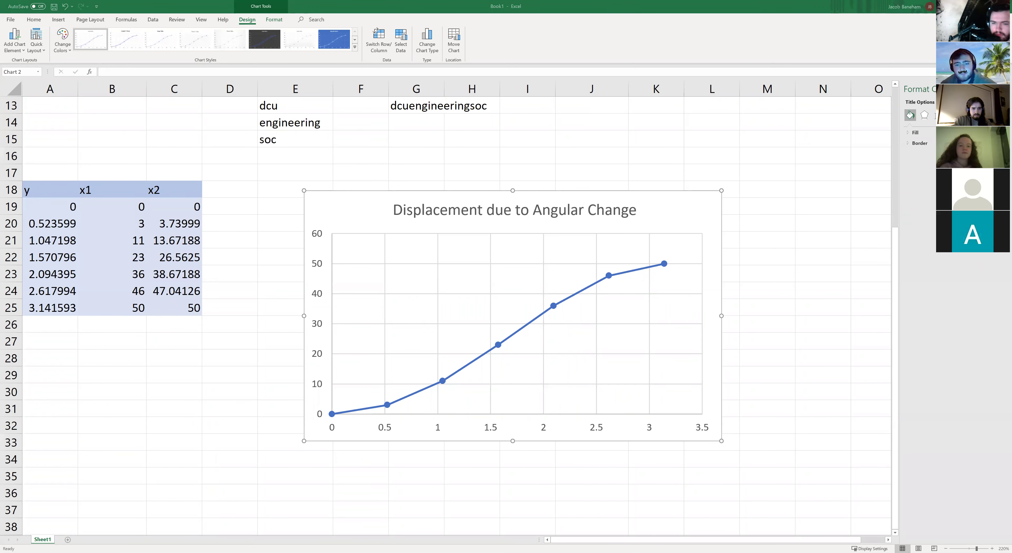
{"action": "key", "text": "Up"}
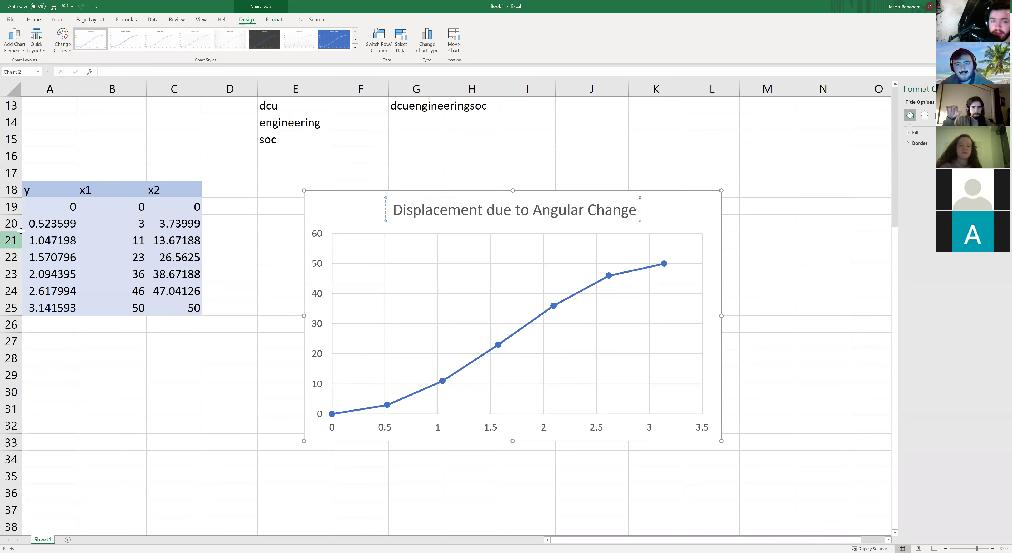
Step: Rename the data table headings to x in A18, y1 in B18 and y2 in C18
{"action": "double_click", "coordinate": [44, 188]}
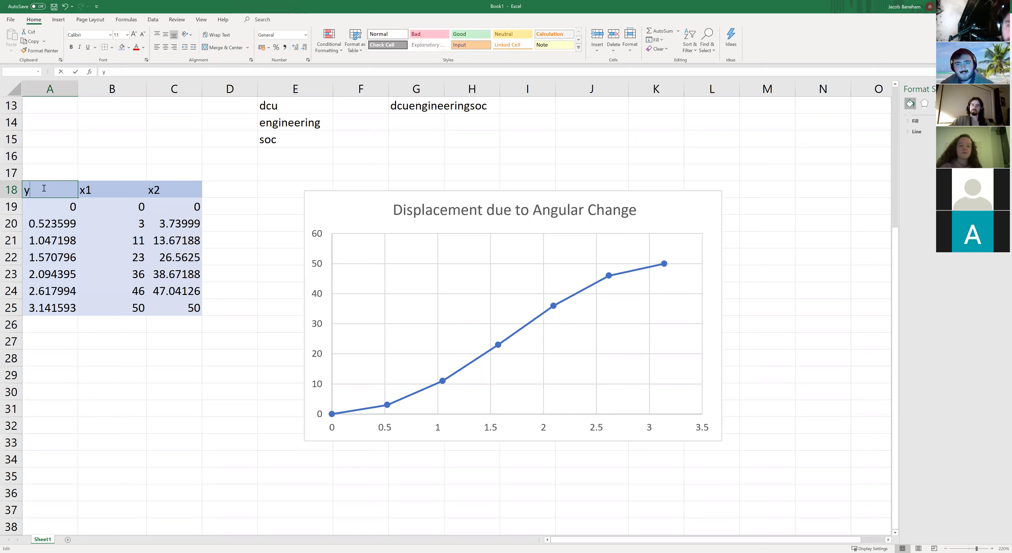
{"action": "key", "text": "BackSpace"}
{"action": "type", "text": "x"}
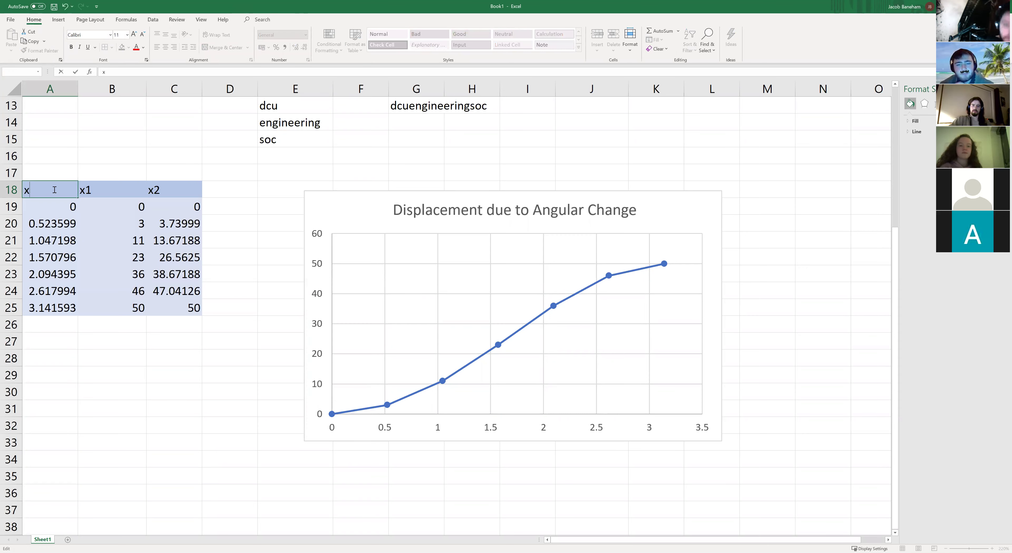
{"action": "double_click", "coordinate": [95, 190]}
{"action": "key", "text": "BackSpace"}
{"action": "key", "text": "BackSpace"}
{"action": "type", "text": "y1"}
{"action": "double_click", "coordinate": [158, 191]}
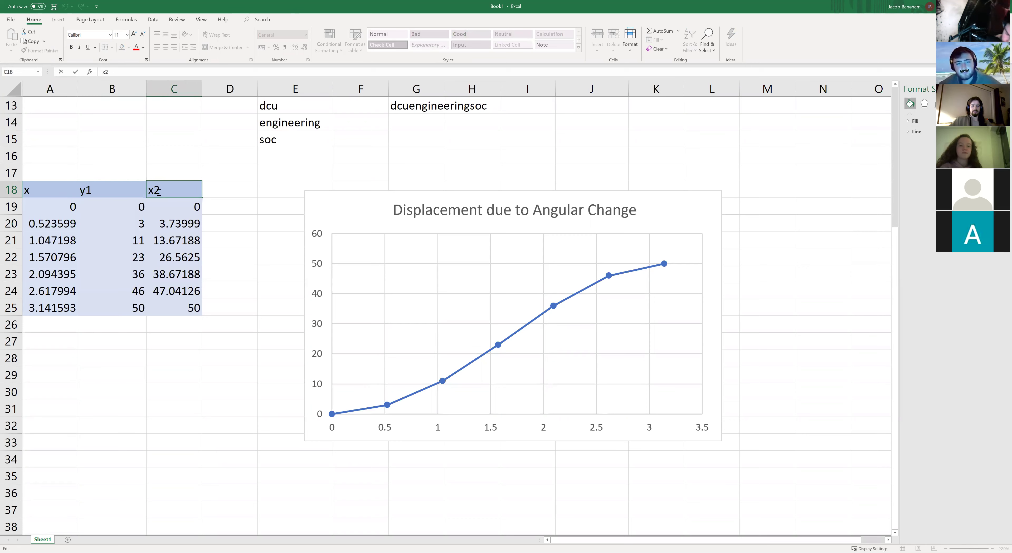
{"action": "key", "text": "BackSpace"}
{"action": "type", "text": "y"}
{"action": "key", "text": "Return"}
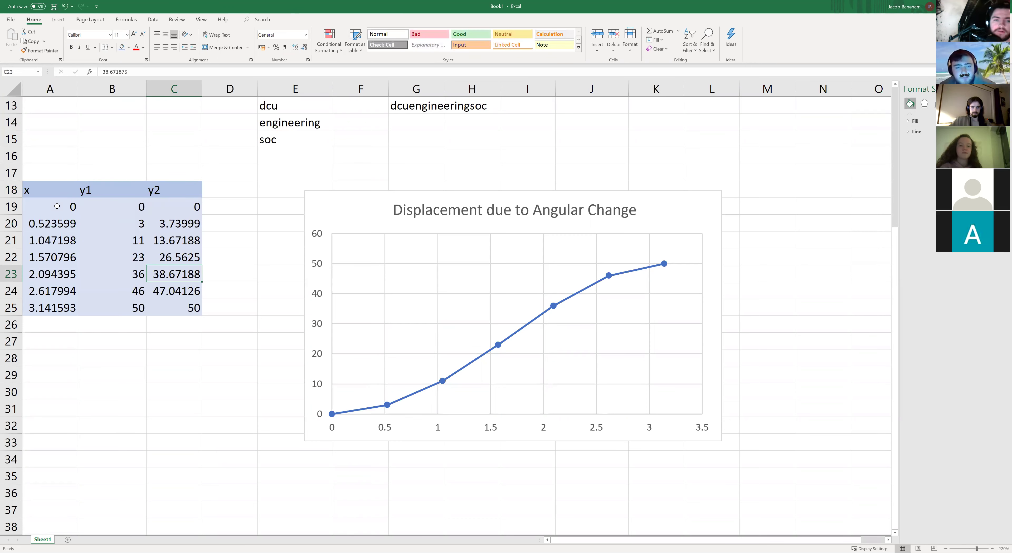
{"action": "left_click", "coordinate": [51, 195]}
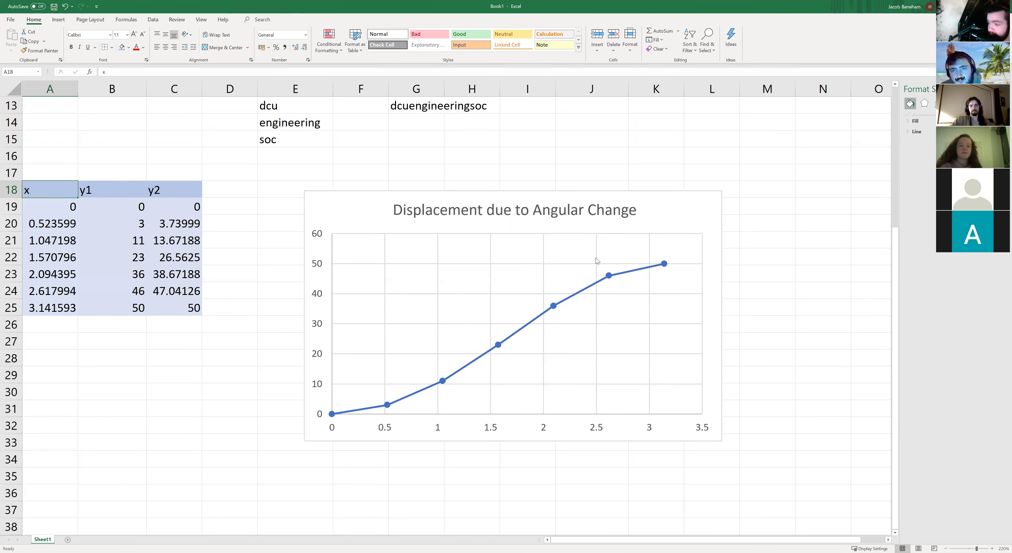
Step: Enter the text "Hello" in cell J17, just above the scatter chart
{"action": "left_click", "coordinate": [559, 208]}
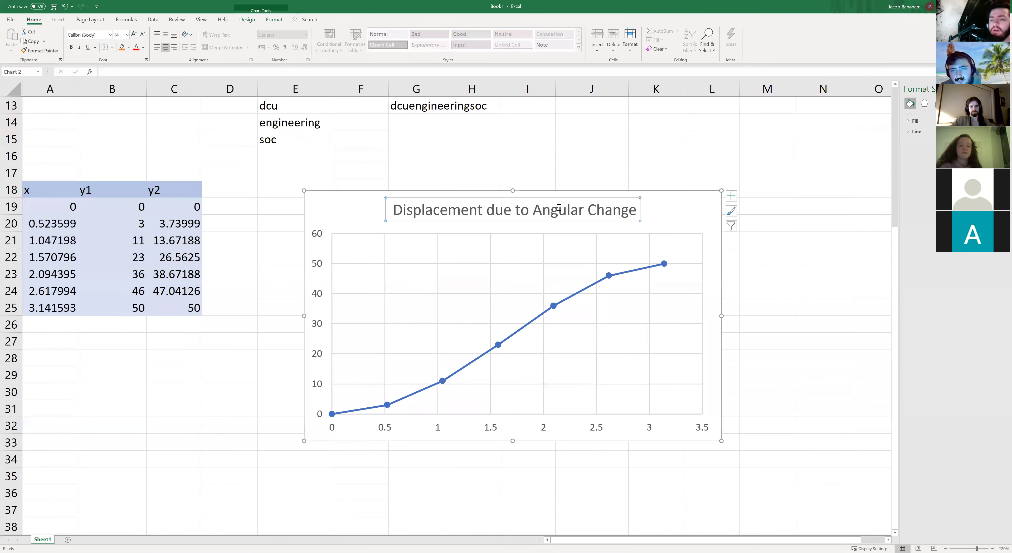
{"action": "left_click", "coordinate": [570, 174]}
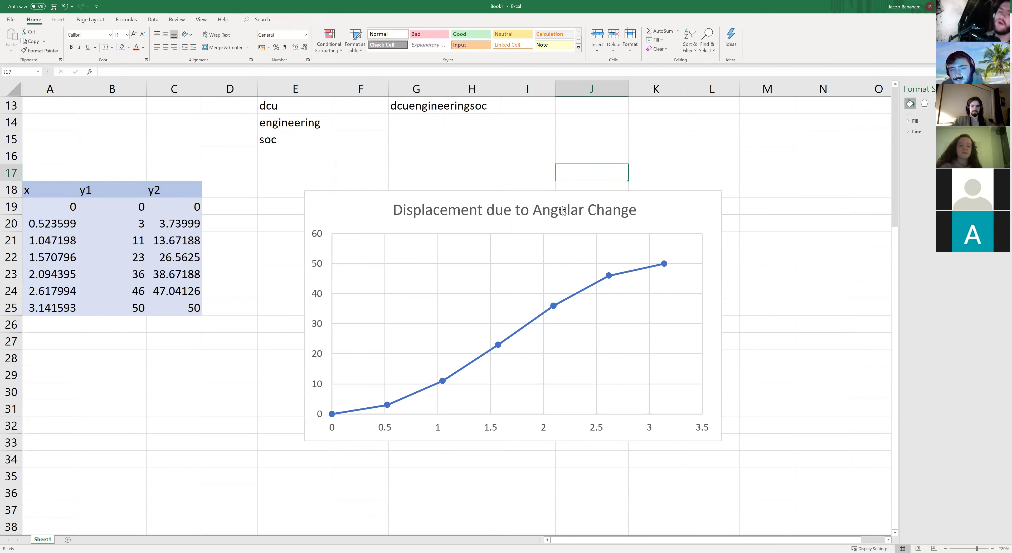
{"action": "double_click", "coordinate": [592, 173]}
{"action": "type", "text": "Ent"}
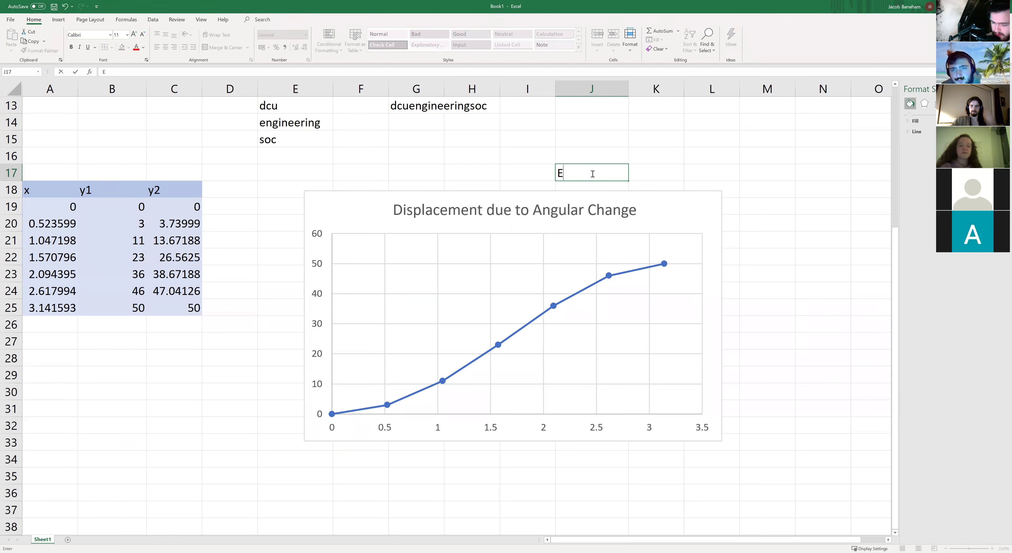
{"action": "key", "text": "BackSpace"}
{"action": "key", "text": "BackSpace"}
{"action": "key", "text": "BackSpace"}
{"action": "type", "text": "Hello"}
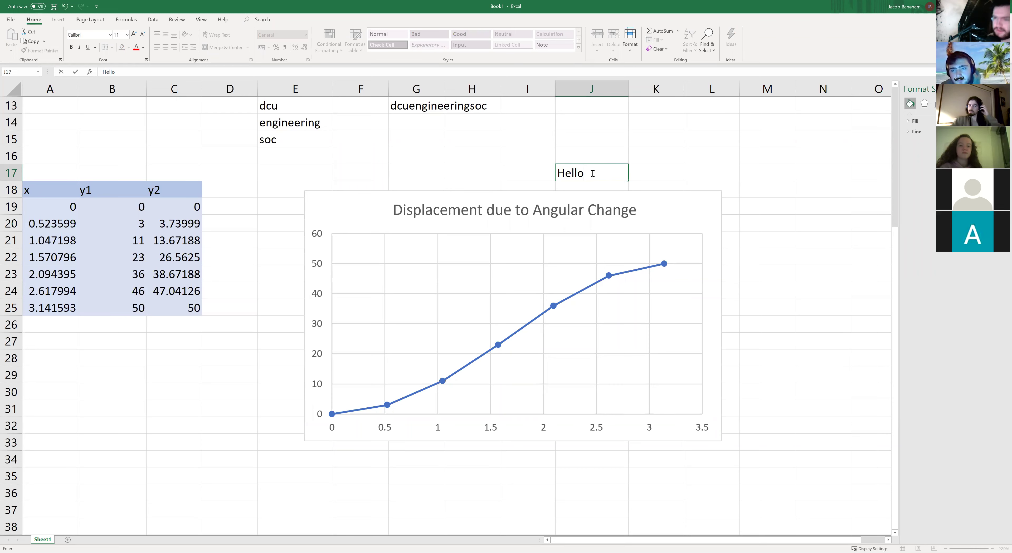
Step: Link the scatter chart's title to cell J17 with the reference =Sheet1!$J$17
{"action": "left_click", "coordinate": [565, 211]}
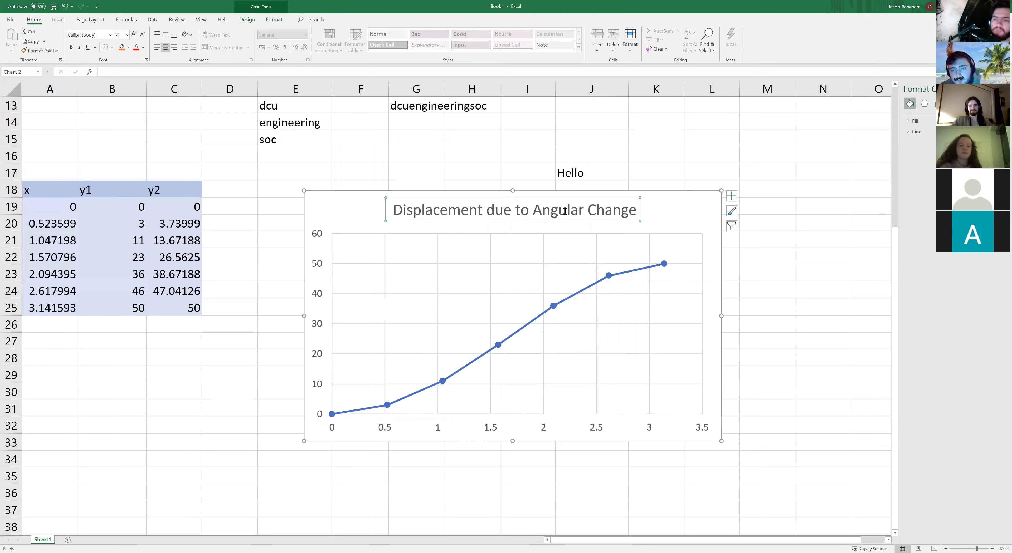
{"action": "left_click", "coordinate": [137, 75]}
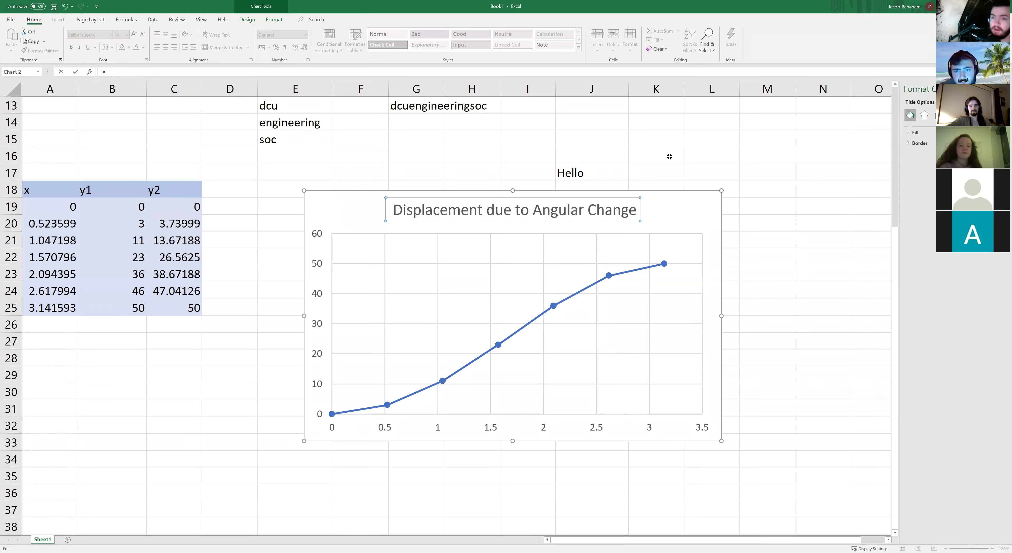
{"action": "type", "text": "="}
{"action": "left_click", "coordinate": [585, 175]}
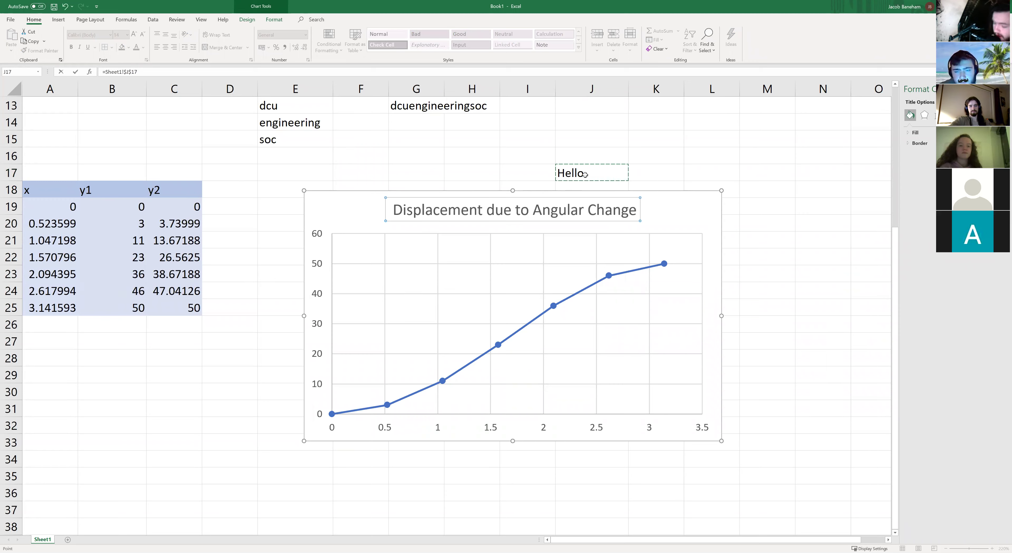
{"action": "key", "text": "Return"}
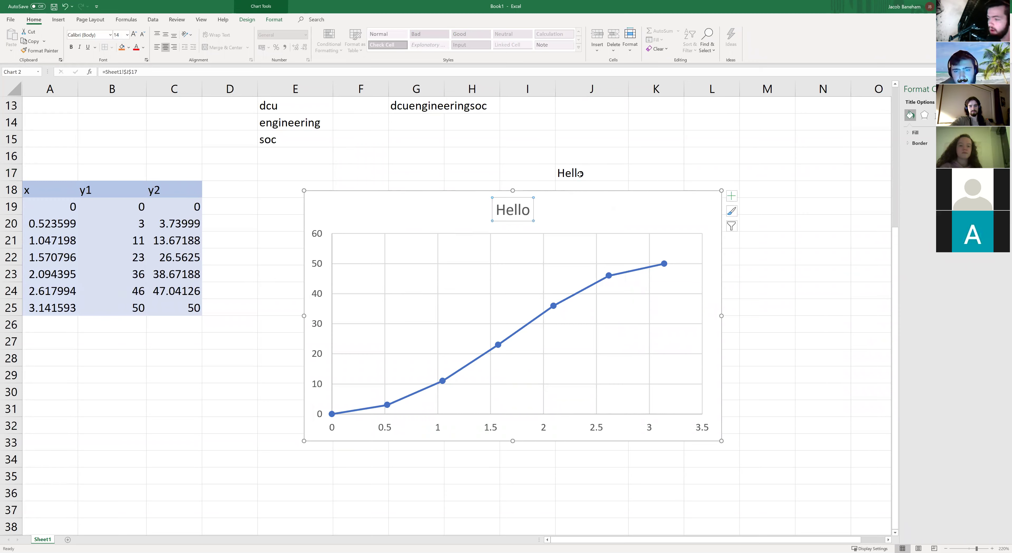
Step: Replace the text in cell J17, which feeds the chart title, with "Displacement with Angular Change"
{"action": "double_click", "coordinate": [589, 174]}
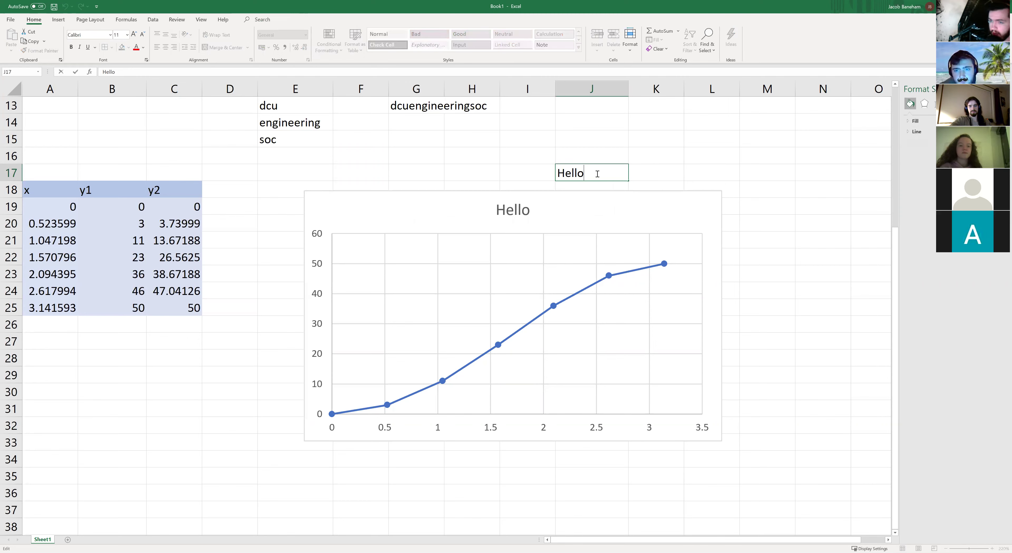
{"action": "key", "text": "BackSpace"}
{"action": "key", "text": "BackSpace"}
{"action": "key", "text": "BackSpace"}
{"action": "key", "text": "BackSpace"}
{"action": "key", "text": "BackSpace"}
{"action": "type", "text": "Displ"}
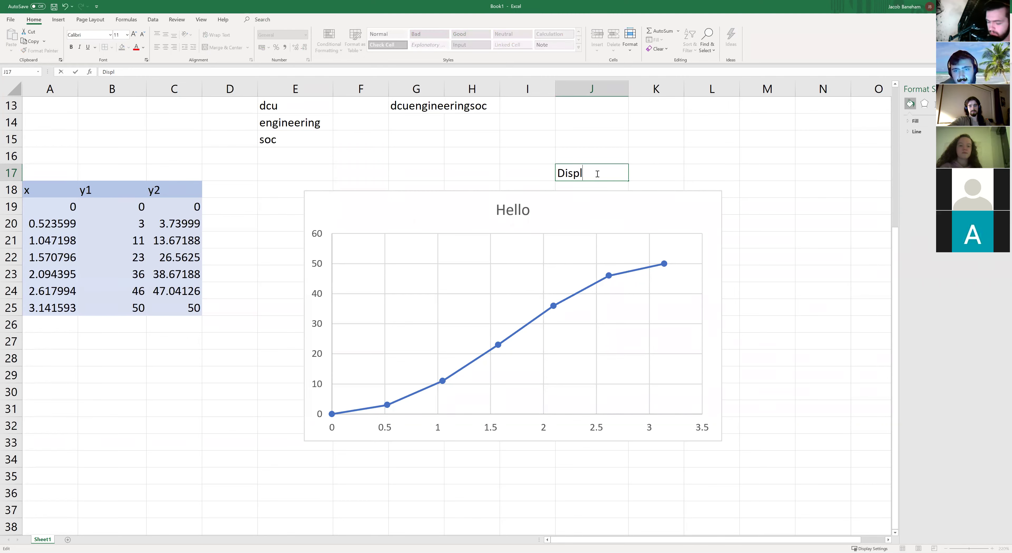
{"action": "type", "text": "acem"}
{"action": "type", "text": "ent"}
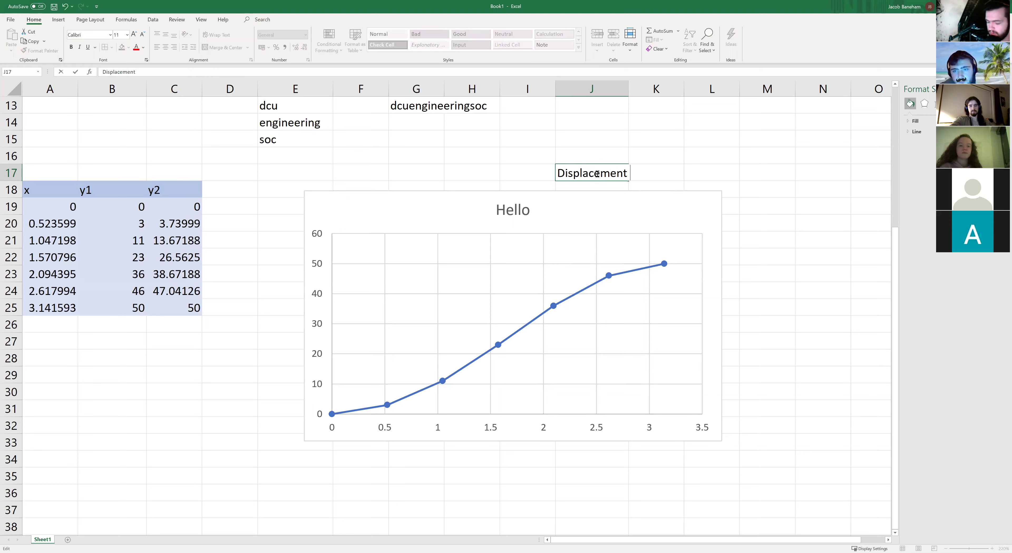
{"action": "type", "text": " with Angul"}
{"action": "key", "text": "BackSpace"}
{"action": "type", "text": "ular Change"}
{"action": "key", "text": "Return"}
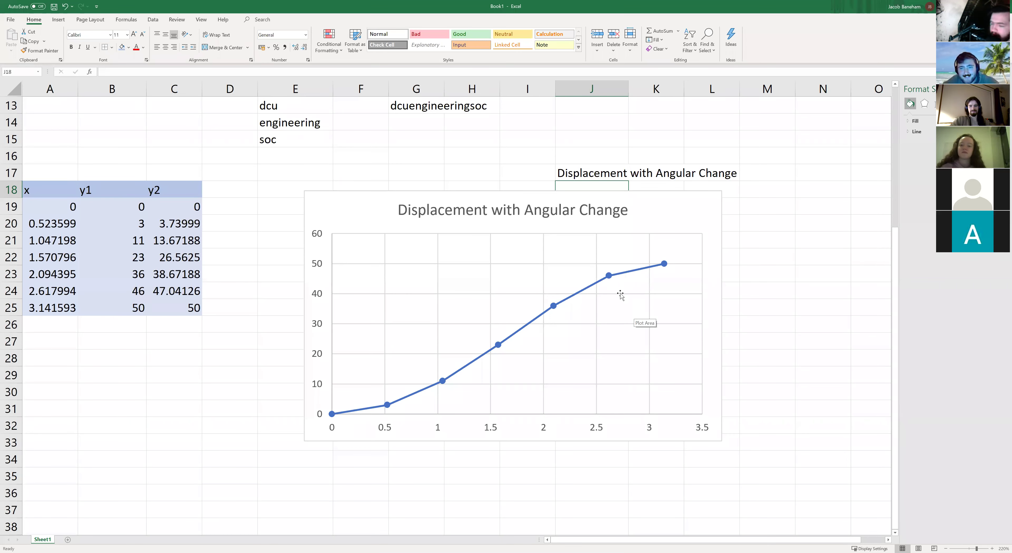
Step: Preview the available chart styles on the scatter chart without applying a new one
{"action": "left_click", "coordinate": [659, 211]}
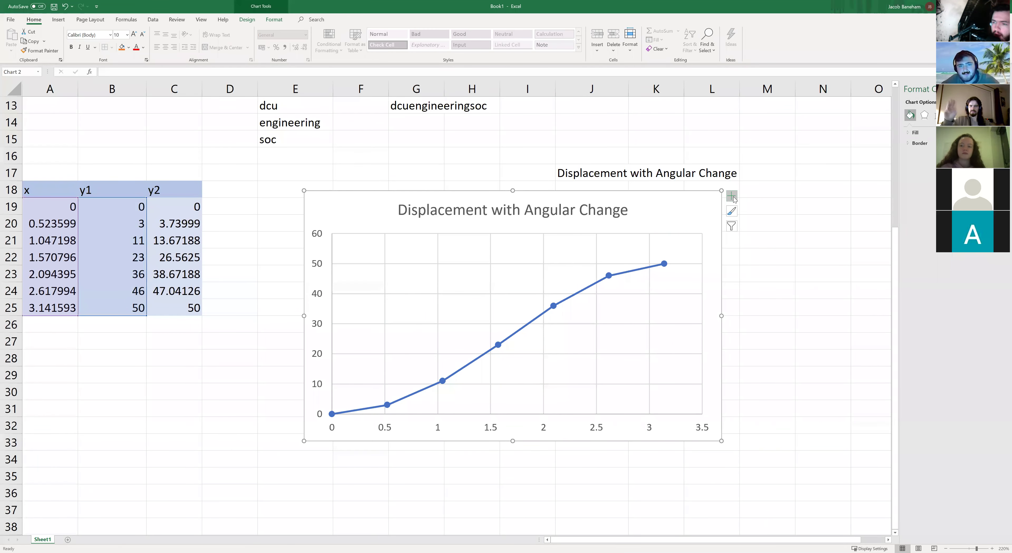
{"action": "left_click", "coordinate": [732, 212]}
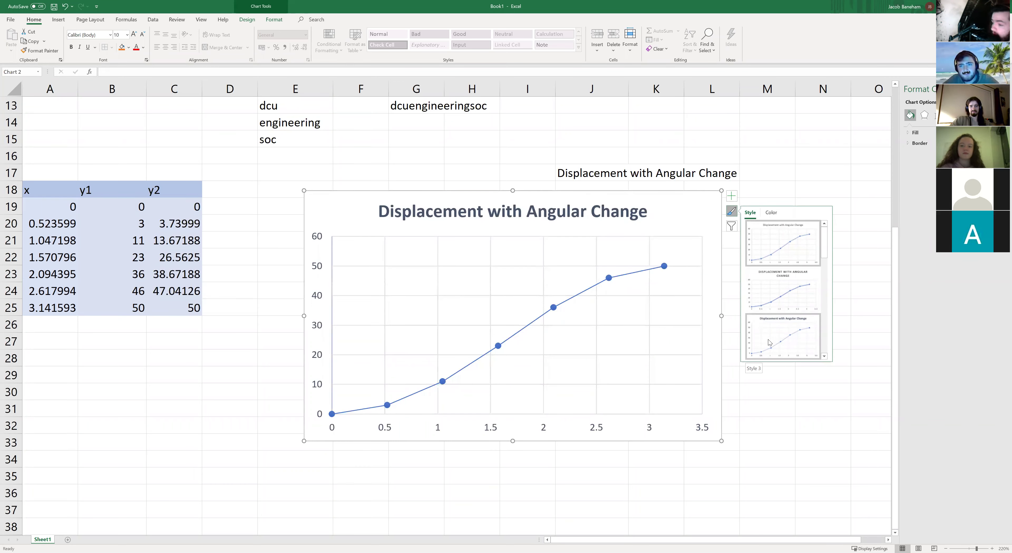
{"action": "scroll", "coordinate": [772, 335], "scroll_direction": "down", "scroll_amount": 3}
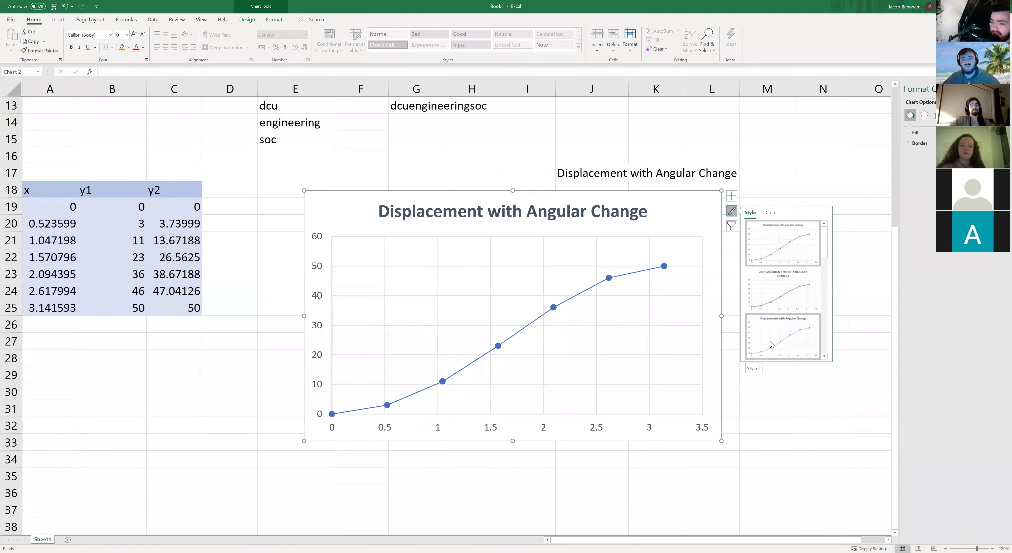
{"action": "scroll", "coordinate": [773, 338], "scroll_direction": "down", "scroll_amount": 3}
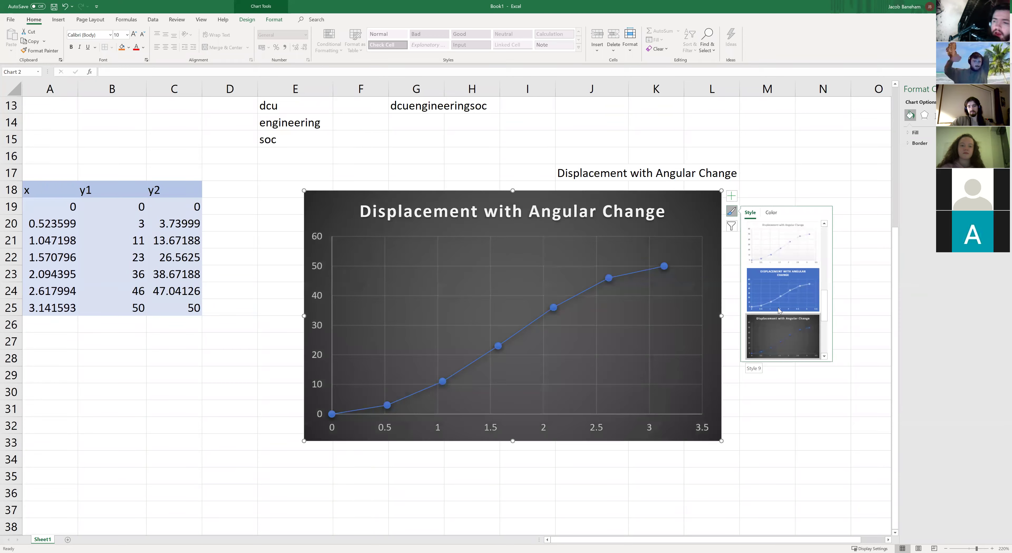
{"action": "scroll", "coordinate": [785, 339], "scroll_direction": "down", "scroll_amount": 3}
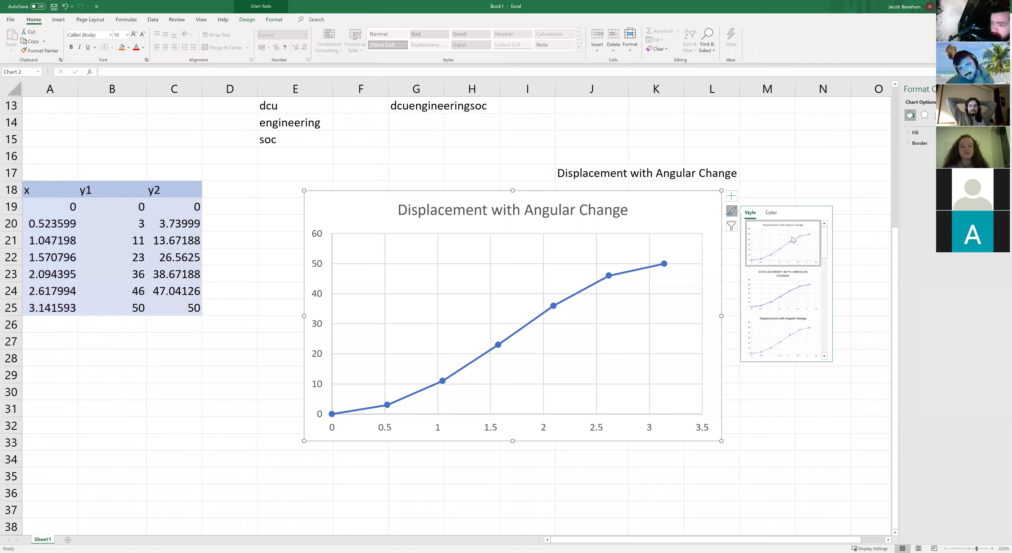
{"action": "left_click", "coordinate": [730, 215]}
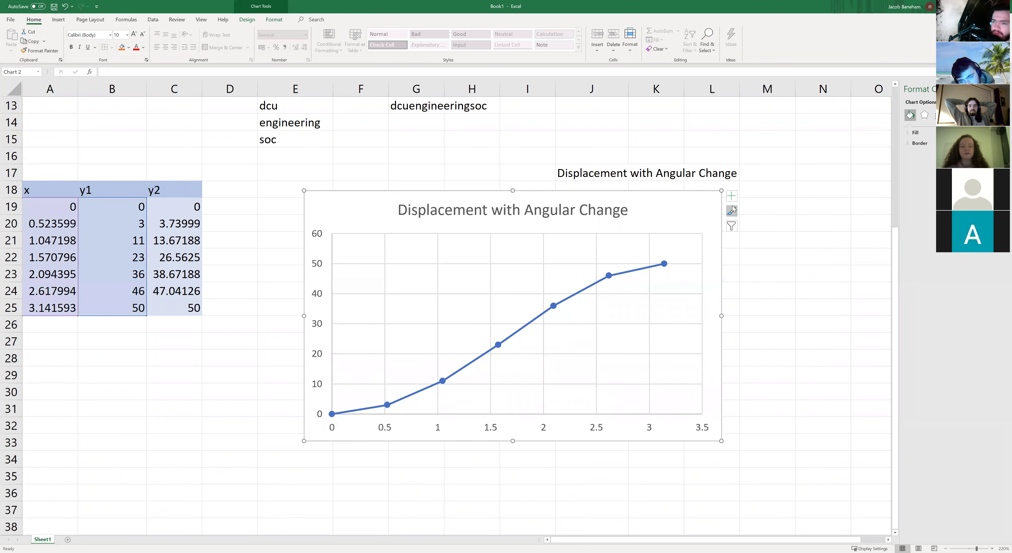
Step: Add axis titles to both axes of the scatter chart
{"action": "left_click", "coordinate": [732, 199]}
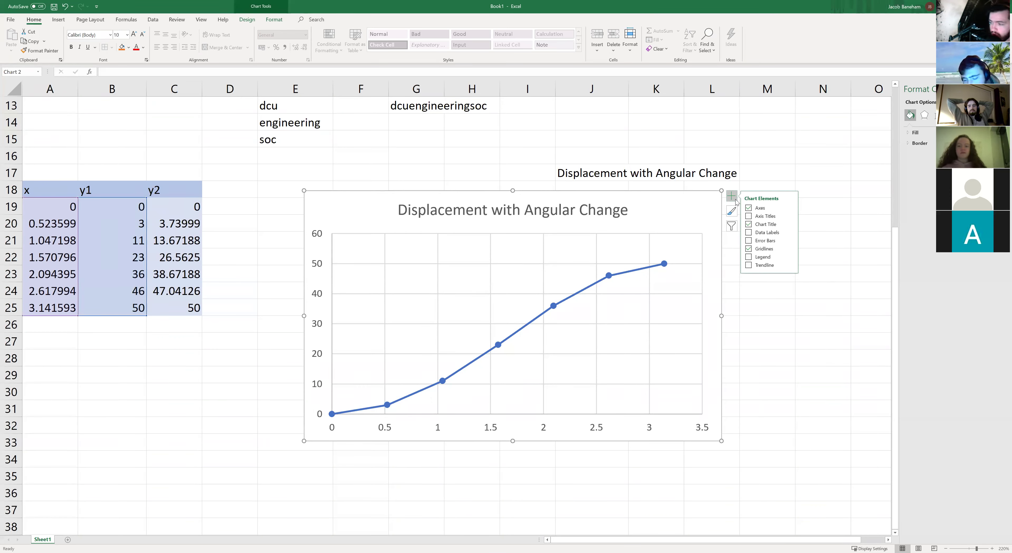
{"action": "left_click", "coordinate": [749, 217]}
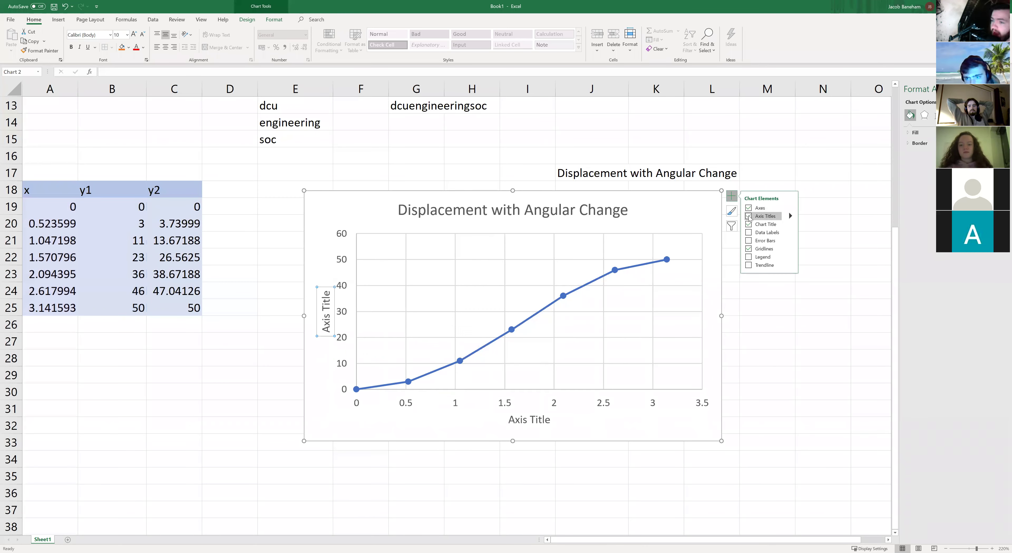
{"action": "left_click", "coordinate": [537, 422]}
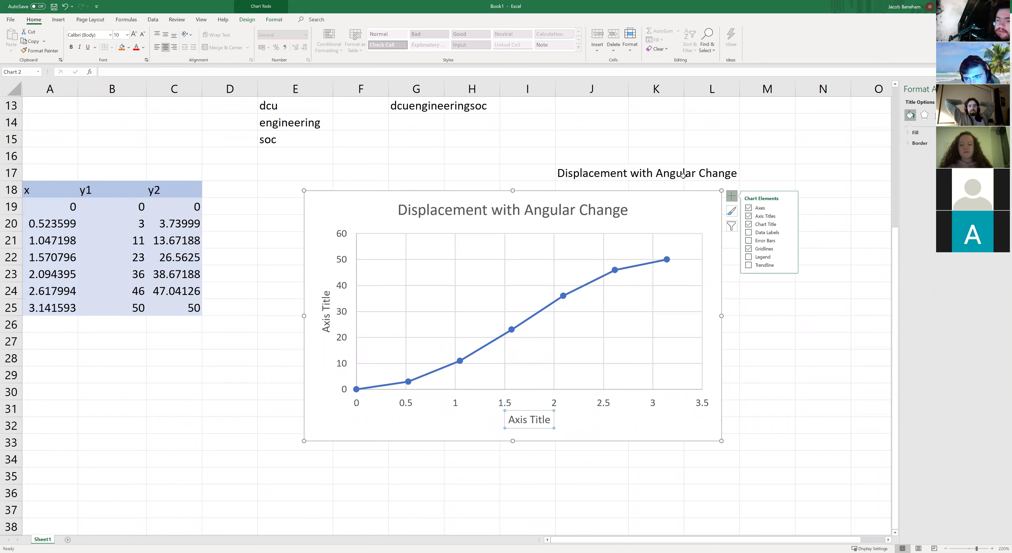
Step: Enter "Change in Angle (radians)" in cell J16 as the label text for the horizontal axis
{"action": "left_click", "coordinate": [598, 154]}
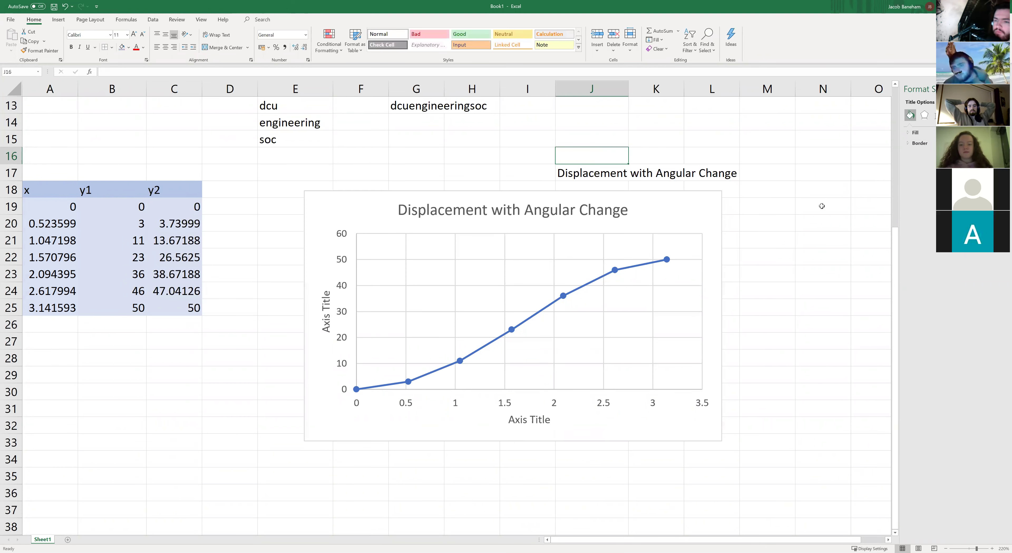
{"action": "left_click", "coordinate": [752, 189]}
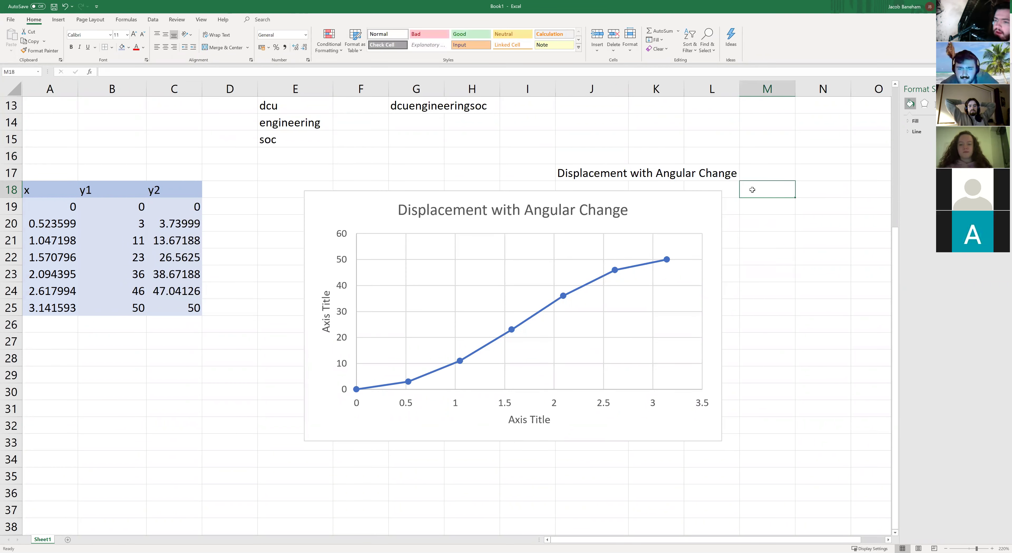
{"action": "double_click", "coordinate": [584, 153]}
{"action": "type", "text": "Ch"}
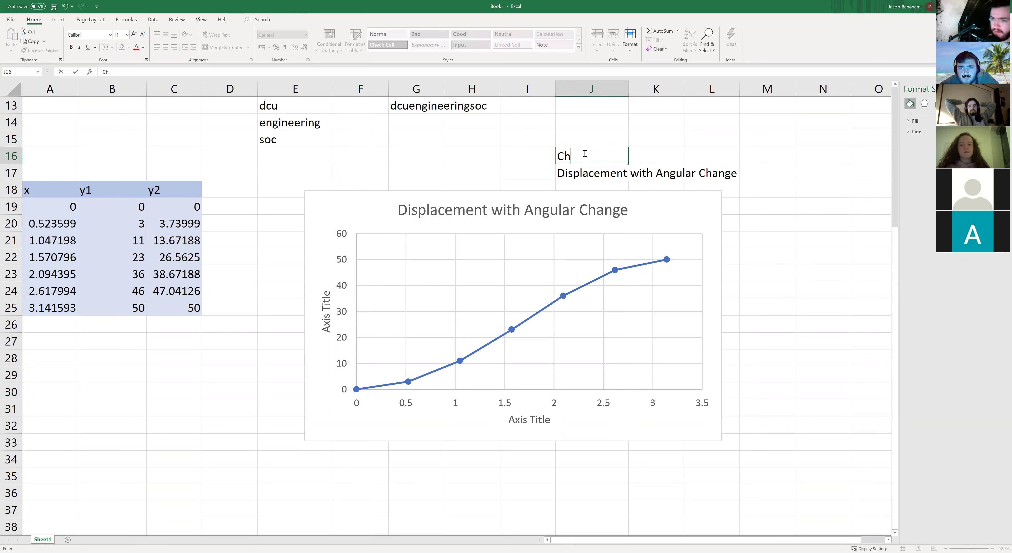
{"action": "type", "text": "ange in Anlg"}
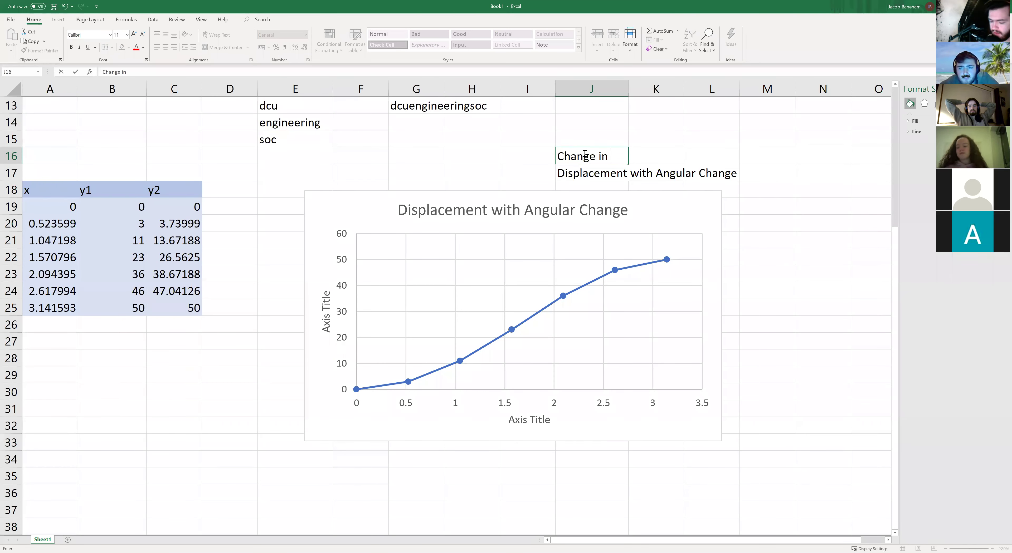
{"action": "key", "text": "BackSpace"}
{"action": "key", "text": "BackSpace"}
{"action": "type", "text": "gle "}
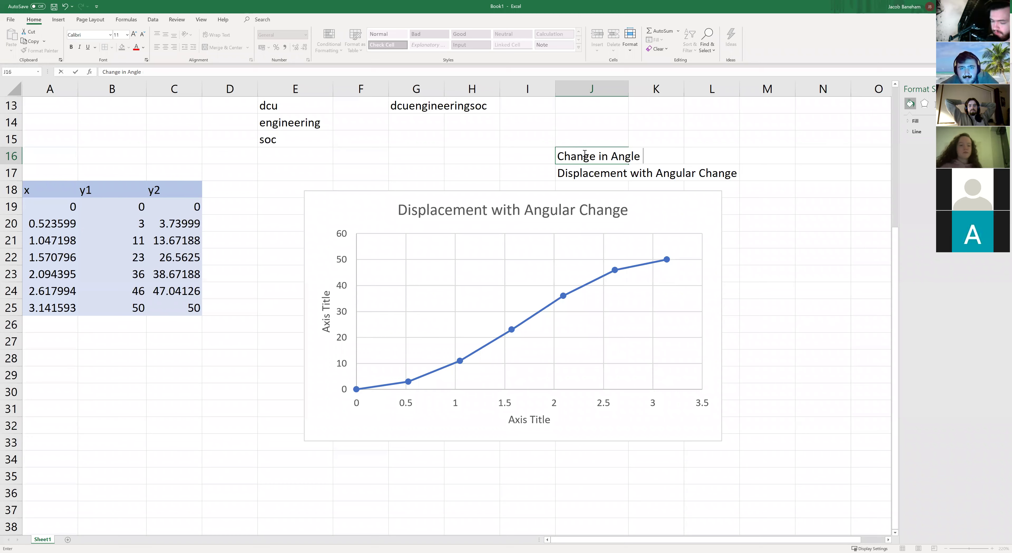
{"action": "type", "text": "(radIANS"}
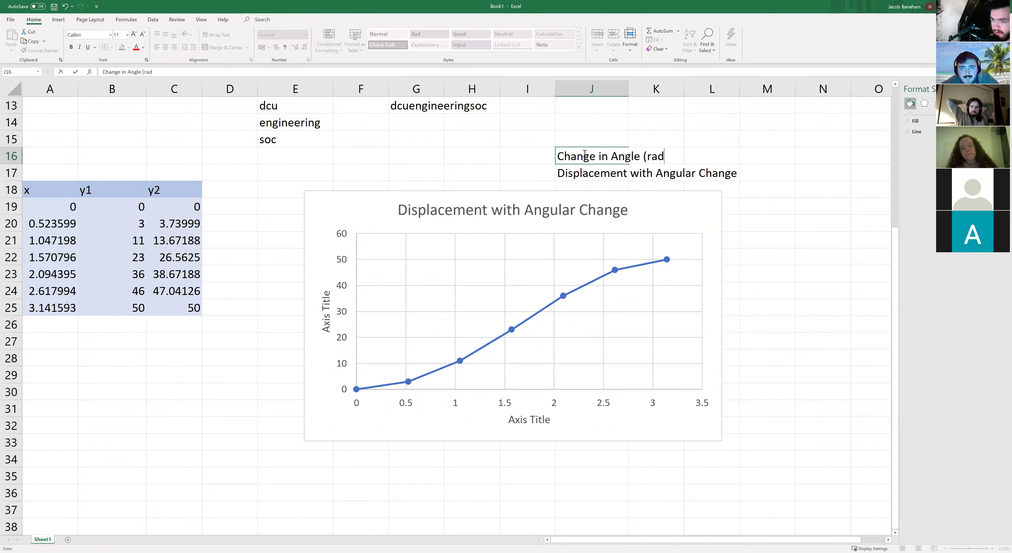
{"action": "key", "text": "BackSpace"}
{"action": "key", "text": "BackSpace"}
{"action": "key", "text": "BackSpace"}
{"action": "key", "text": "BackSpace"}
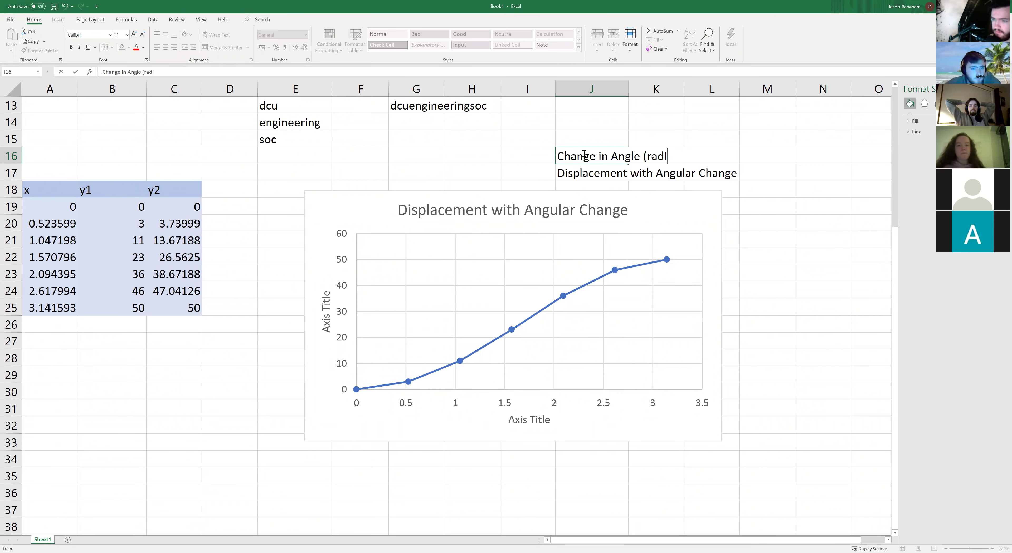
{"action": "type", "text": "ians)"}
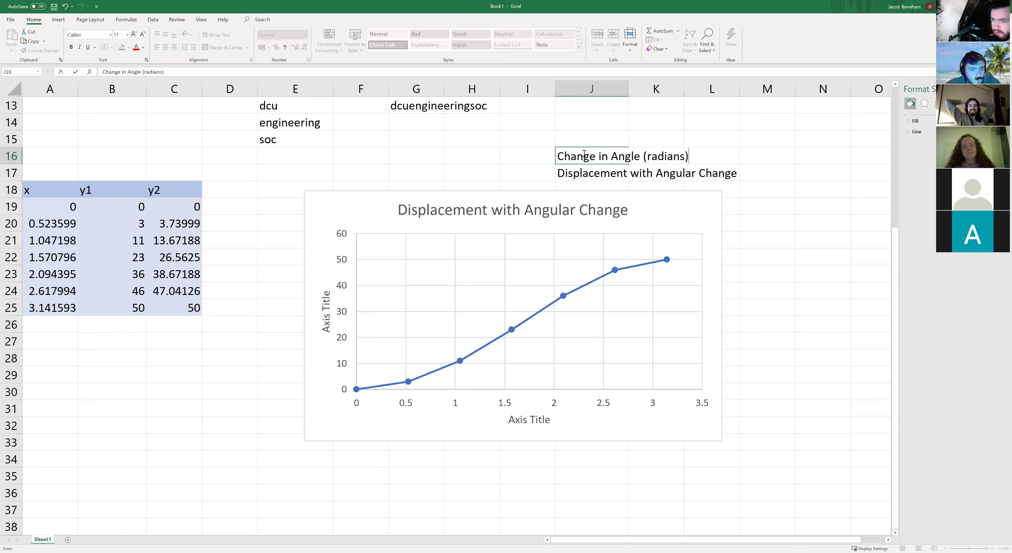
Step: Enter "Displacement" in cell J15 as the label text for the vertical axis
{"action": "left_click", "coordinate": [610, 142]}
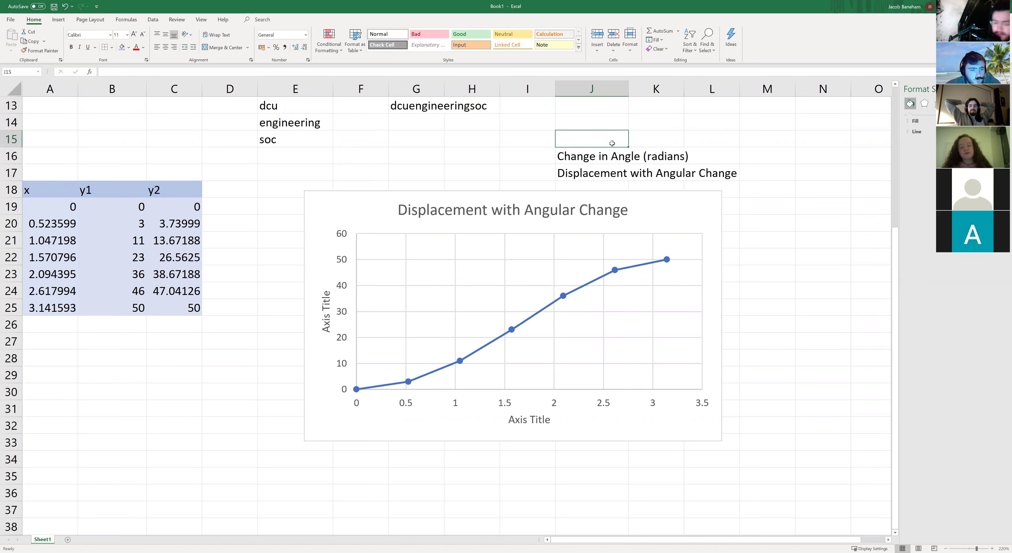
{"action": "type", "text": "Displacement"}
{"action": "key", "text": "Delete"}
{"action": "key", "text": "ctrl+Return"}
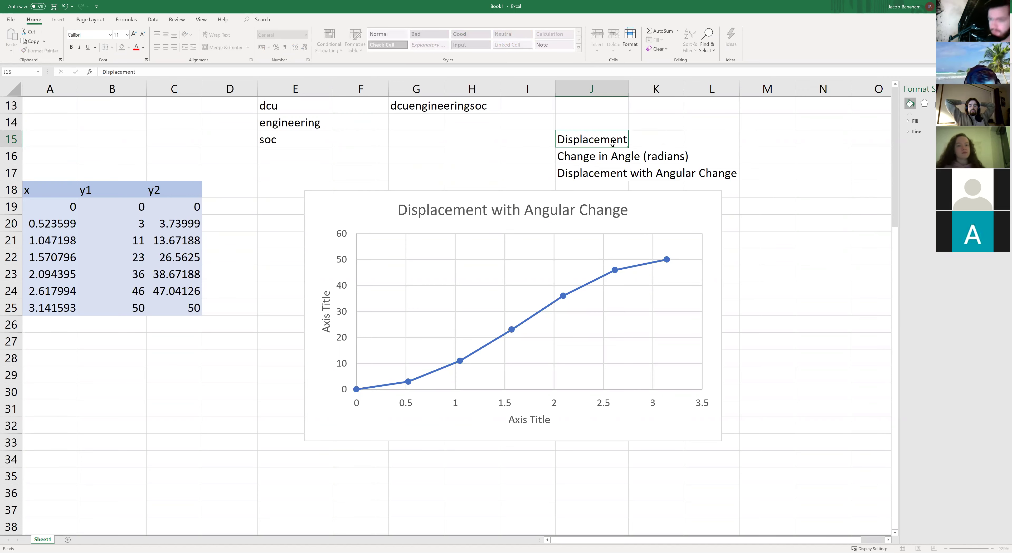
{"action": "left_click", "coordinate": [608, 138]}
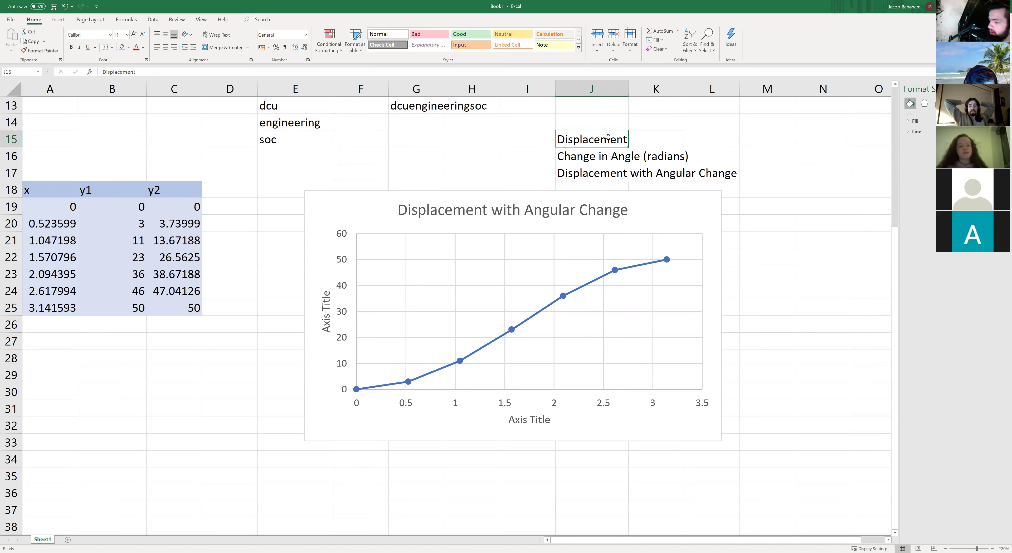
Step: Link the horizontal axis title of the scatter chart to cell J16 with the reference =Sheet1!$J$16
{"action": "left_click", "coordinate": [526, 420]}
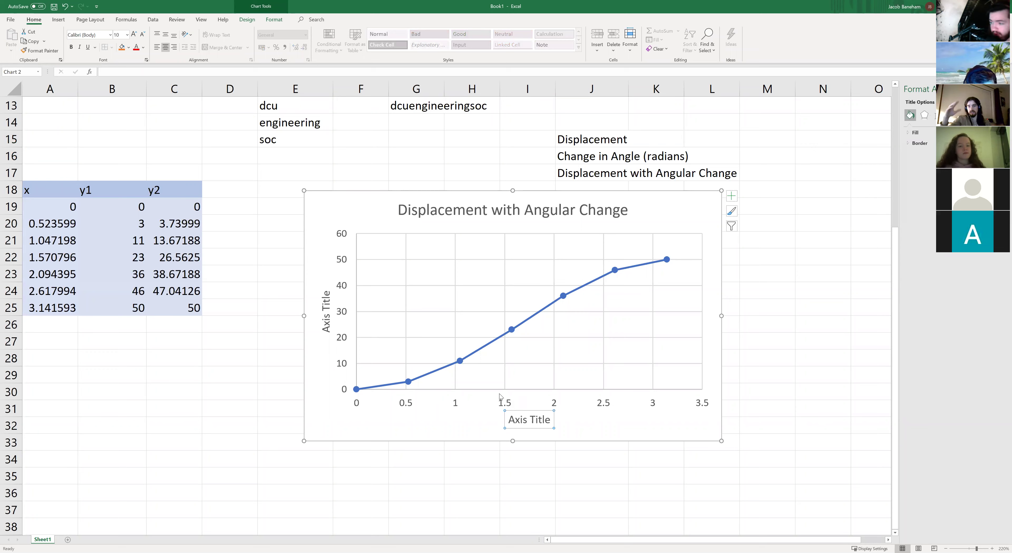
{"action": "left_click", "coordinate": [133, 70]}
{"action": "type", "text": "="}
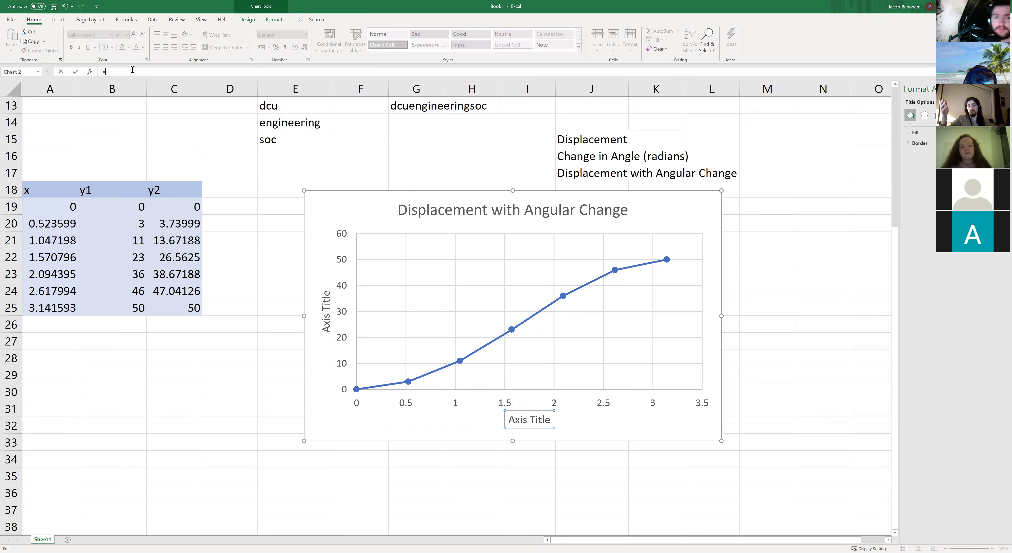
{"action": "left_click", "coordinate": [591, 158]}
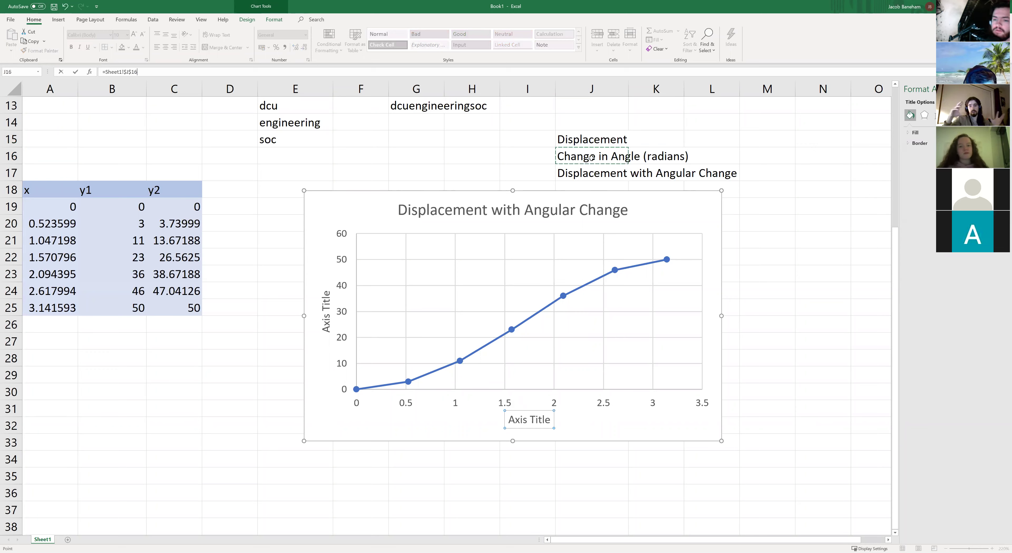
{"action": "key", "text": "Return"}
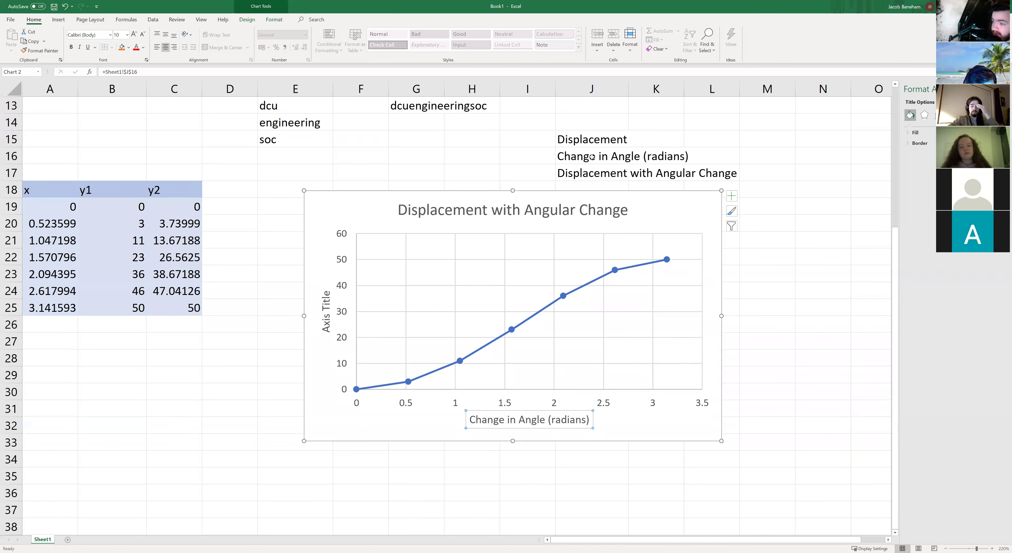
Step: Link the chart's vertical axis title to cell J15 with the reference =Sheet1!$J$15
{"action": "left_click", "coordinate": [326, 310]}
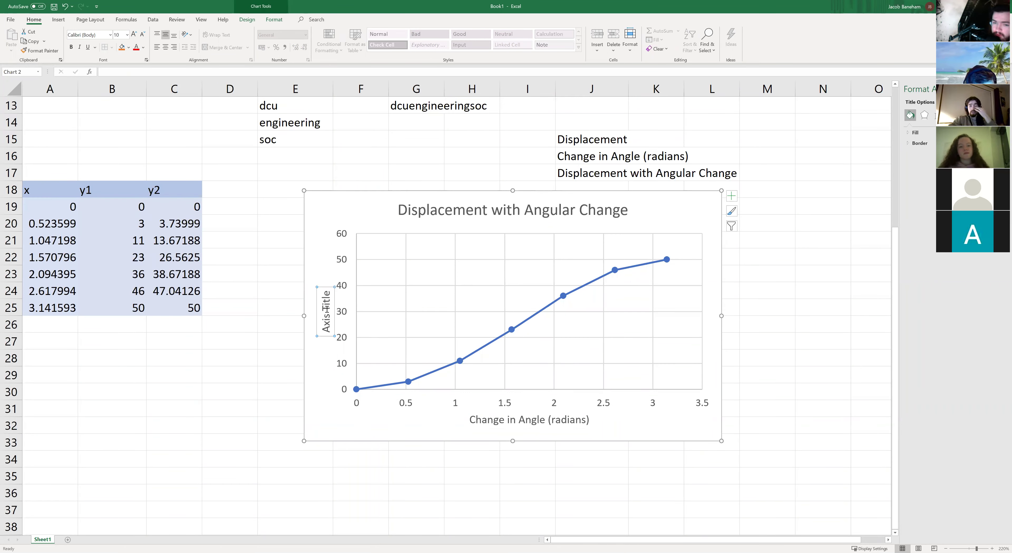
{"action": "left_click", "coordinate": [173, 74]}
{"action": "type", "text": "="}
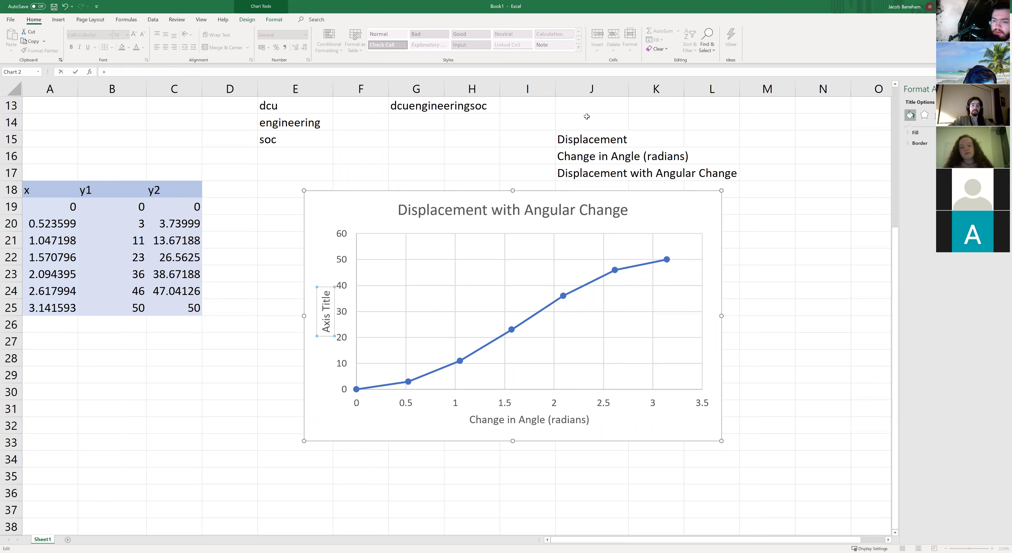
{"action": "left_click", "coordinate": [594, 141]}
{"action": "key", "text": "Return"}
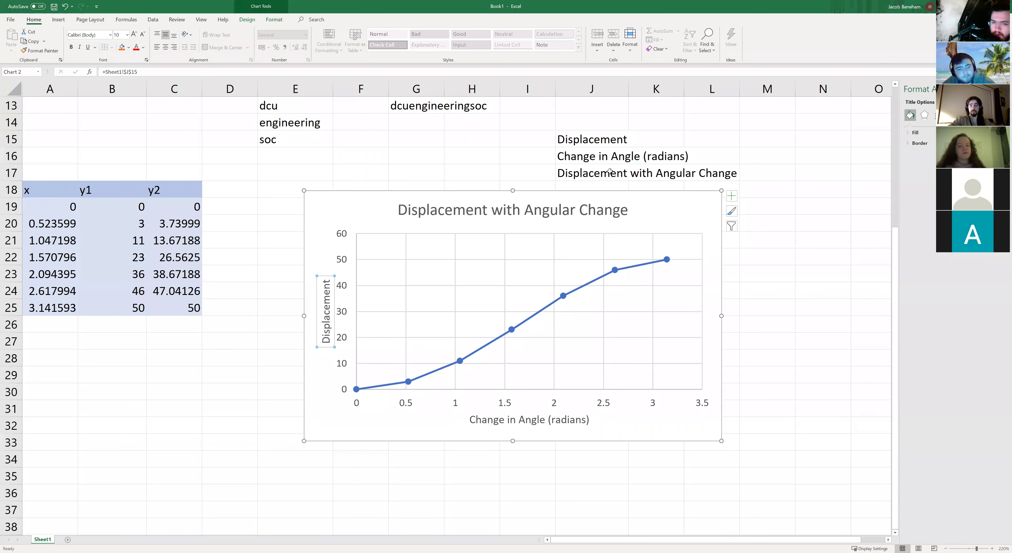
{"action": "left_click", "coordinate": [793, 237]}
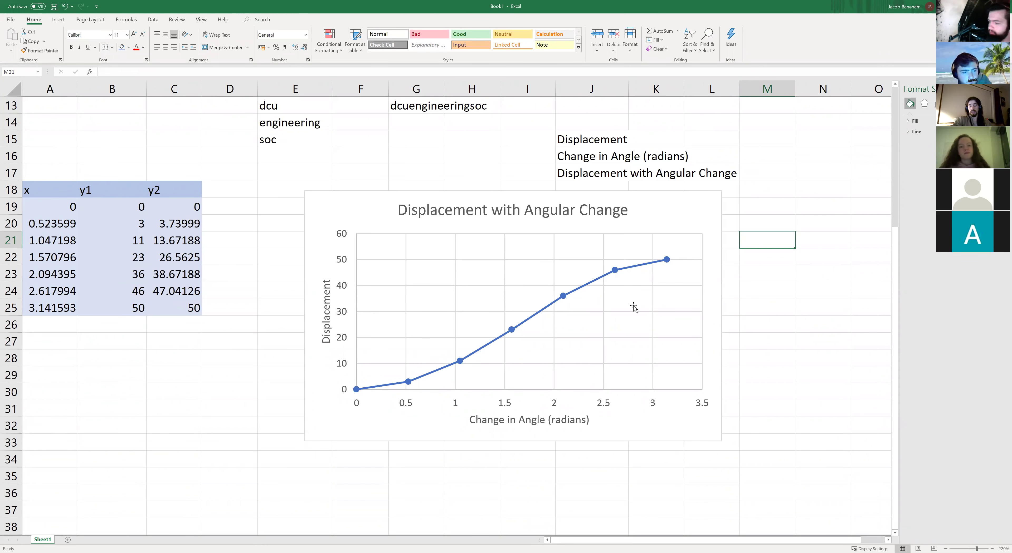
Step: Try overwriting the linked horizontal axis title with "hdghth" and undo the change
{"action": "left_click", "coordinate": [541, 418]}
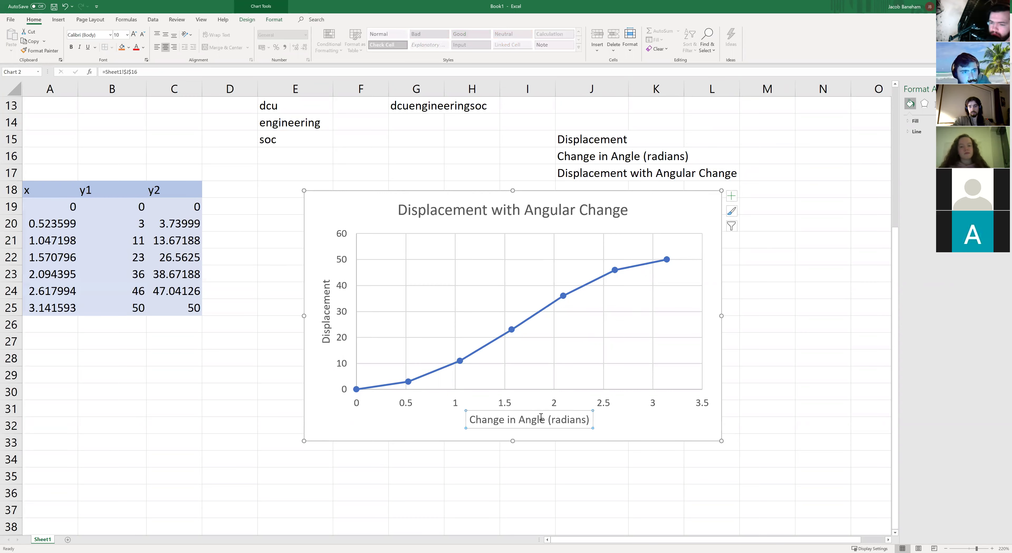
{"action": "type", "text": "hdghth"}
{"action": "key", "text": "Return"}
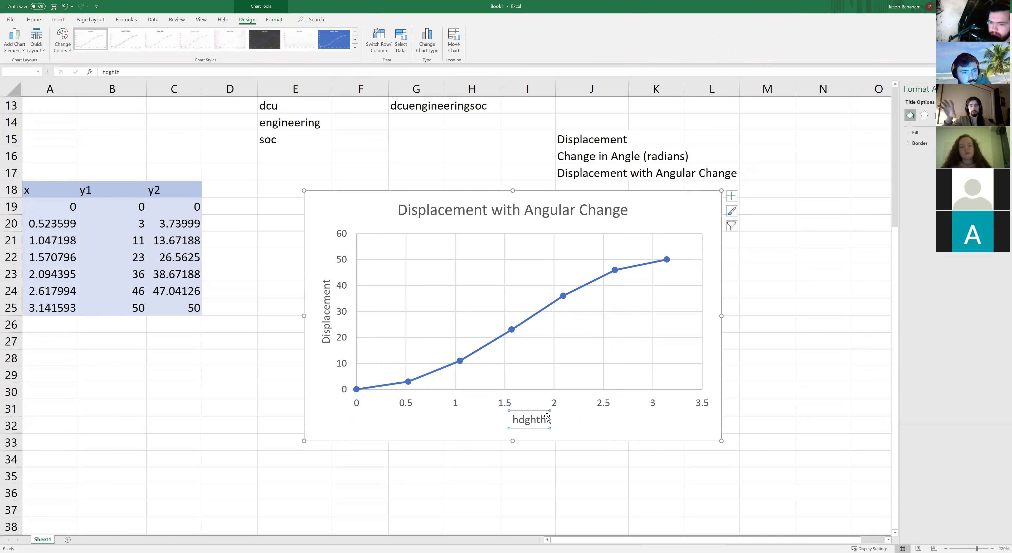
{"action": "key", "text": "ctrl+z"}
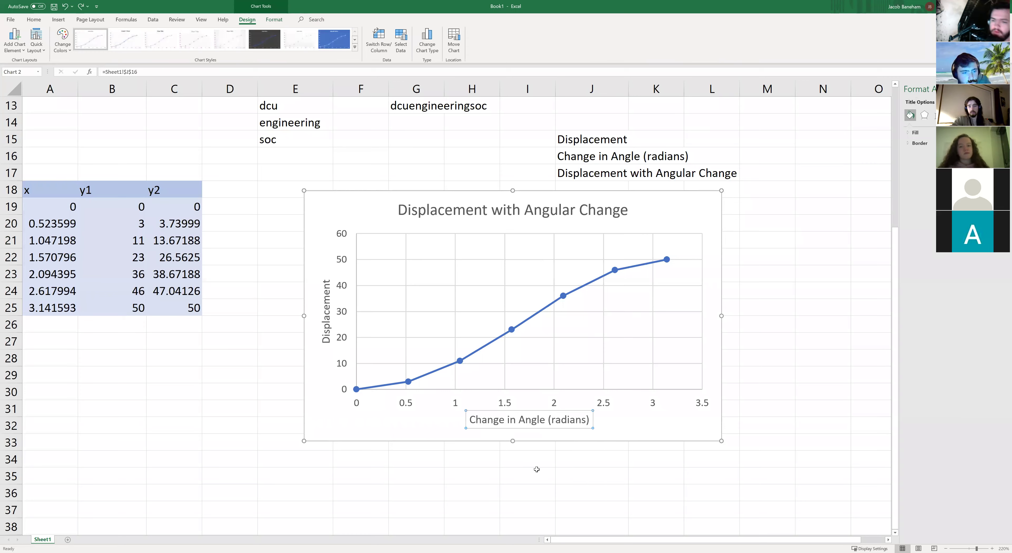
{"action": "left_click", "coordinate": [531, 475]}
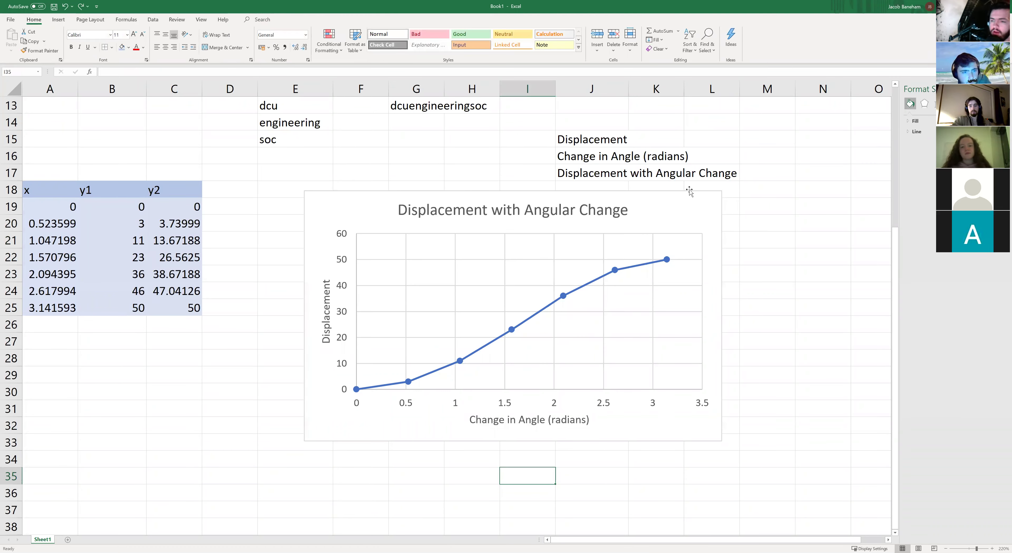
{"action": "left_click", "coordinate": [644, 179]}
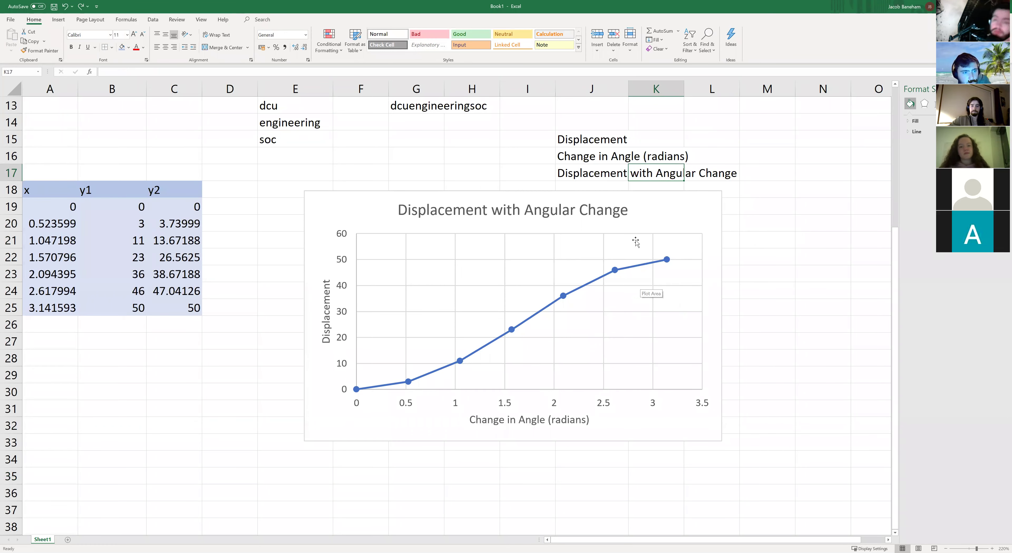
Step: Add a second data series to the scatter chart with X values from the x column, A19:A25
{"action": "left_click", "coordinate": [680, 218]}
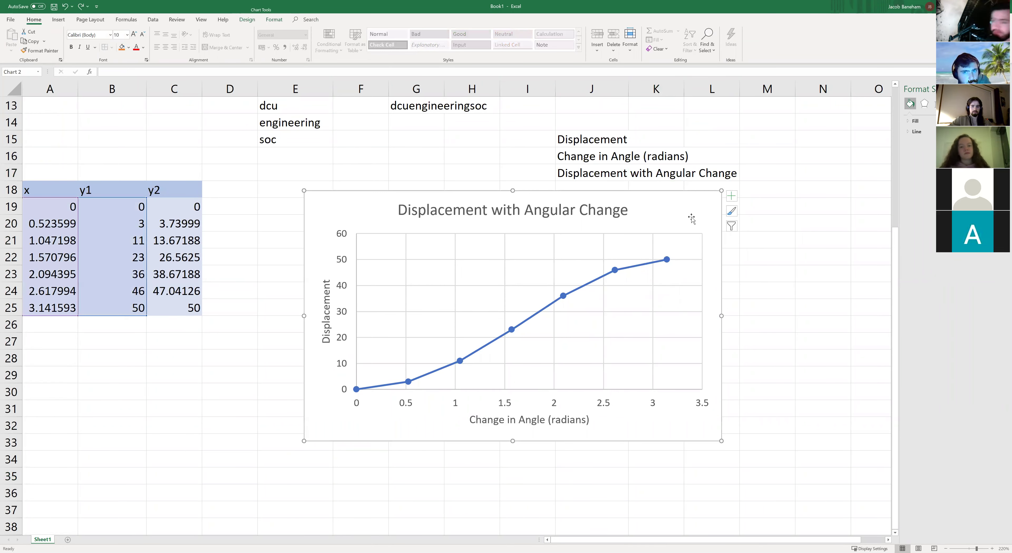
{"action": "left_click", "coordinate": [730, 227]}
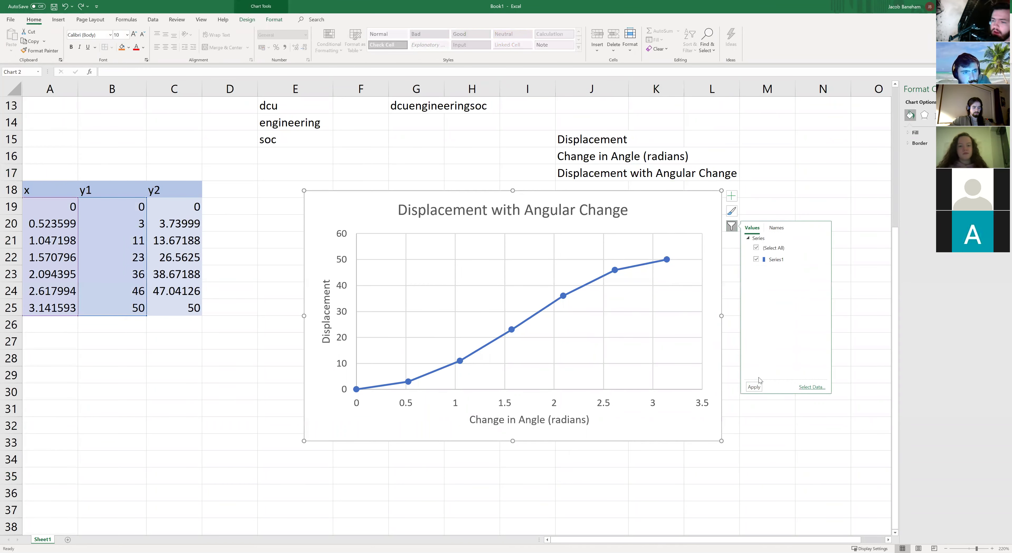
{"action": "left_click", "coordinate": [812, 388]}
{"action": "left_click", "coordinate": [181, 123]}
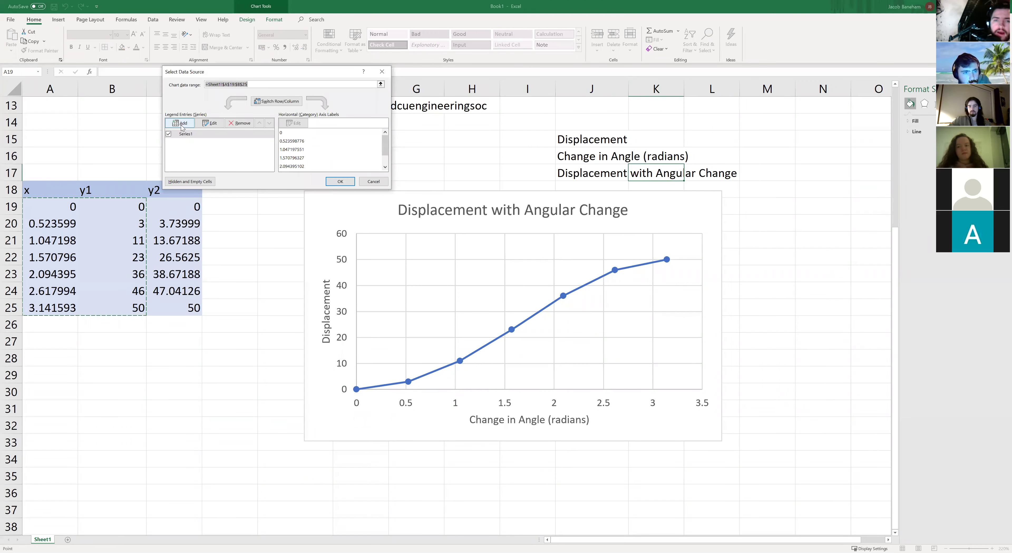
{"action": "left_click", "coordinate": [247, 130]}
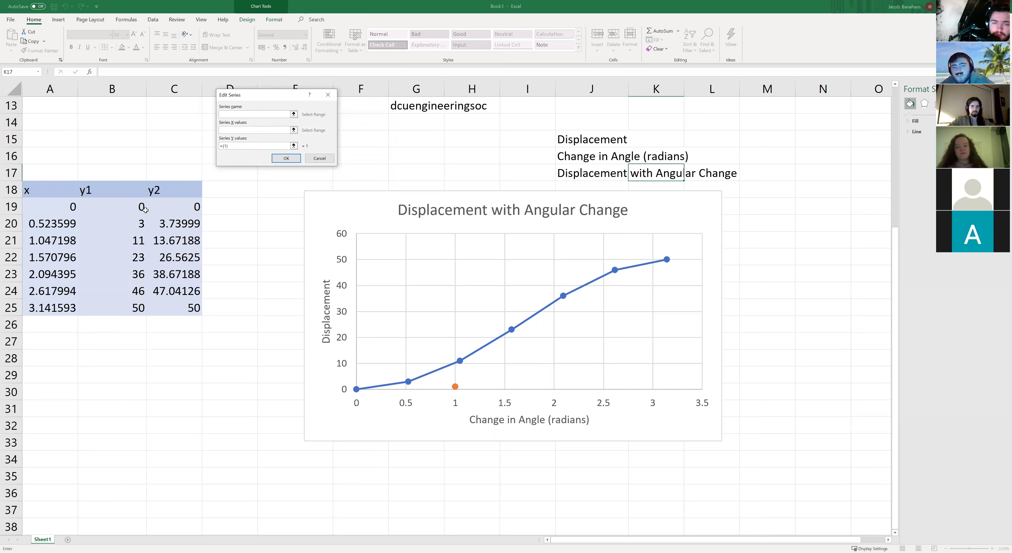
{"action": "left_click", "coordinate": [56, 211]}
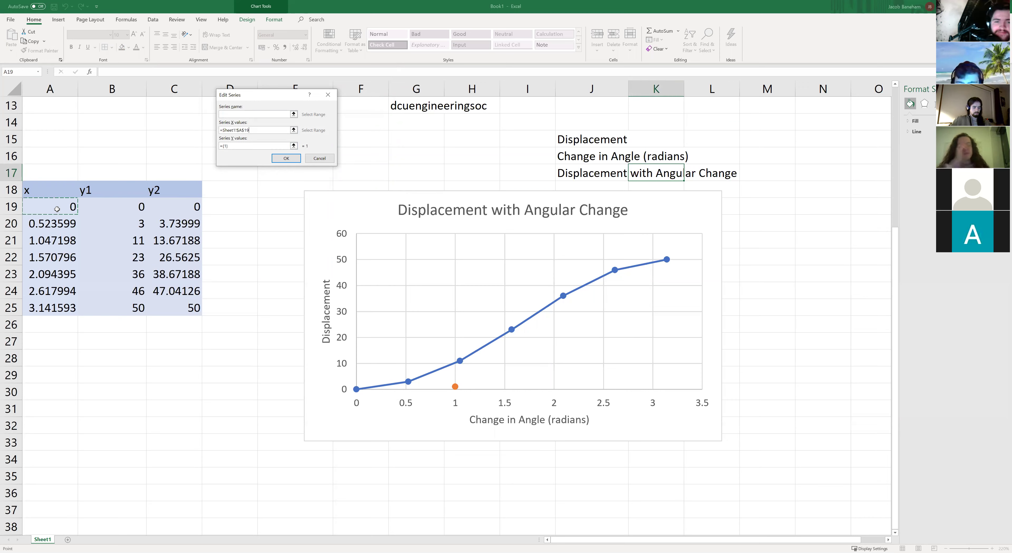
{"action": "left_click_drag", "start_coordinate": [56, 209], "coordinate": [52, 307]}
Step: Try to set the new series' Y values to the y2 range C19:C25 after partly clearing the default entry
{"action": "left_click", "coordinate": [235, 146]}
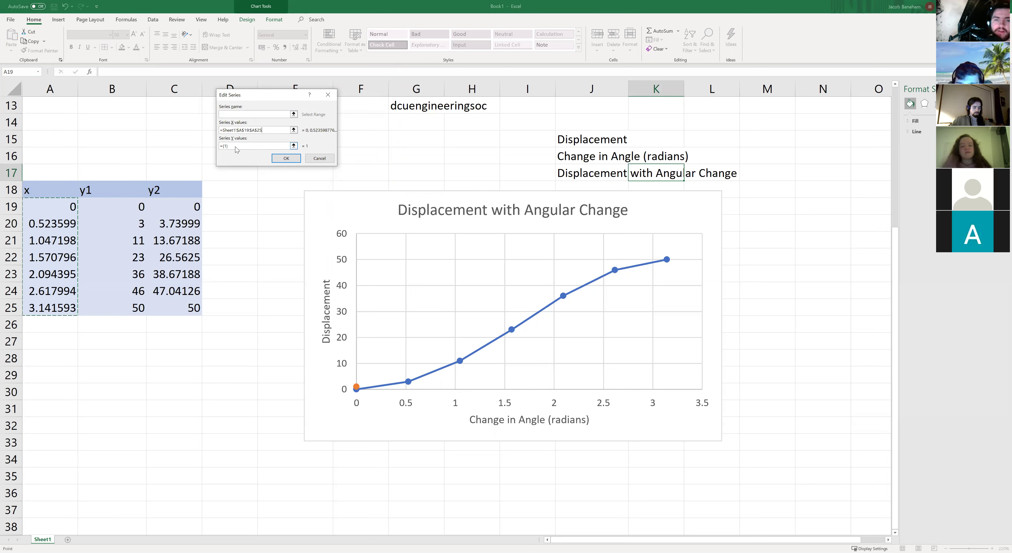
{"action": "key", "text": "BackSpace"}
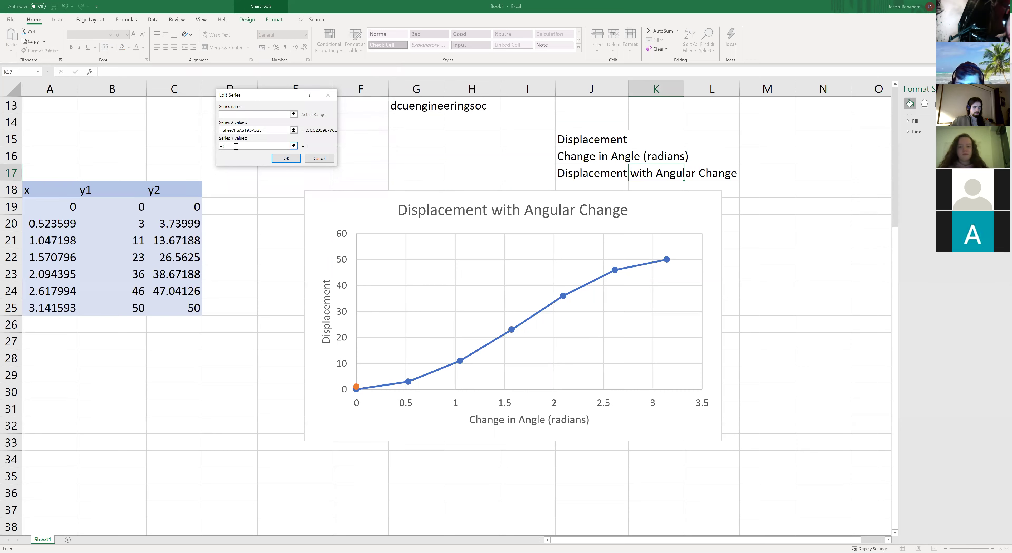
{"action": "left_click", "coordinate": [182, 205]}
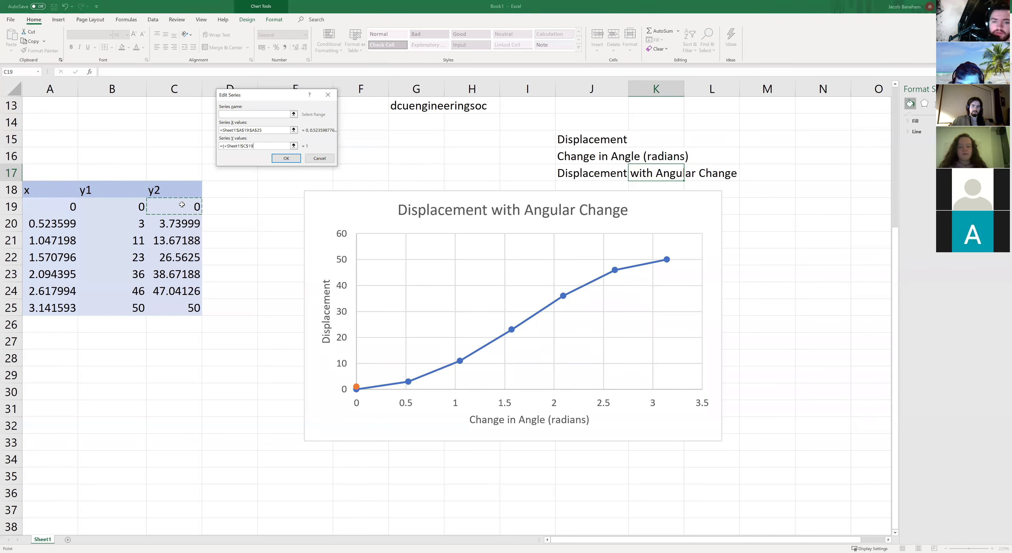
{"action": "left_click_drag", "start_coordinate": [182, 204], "coordinate": [170, 311]}
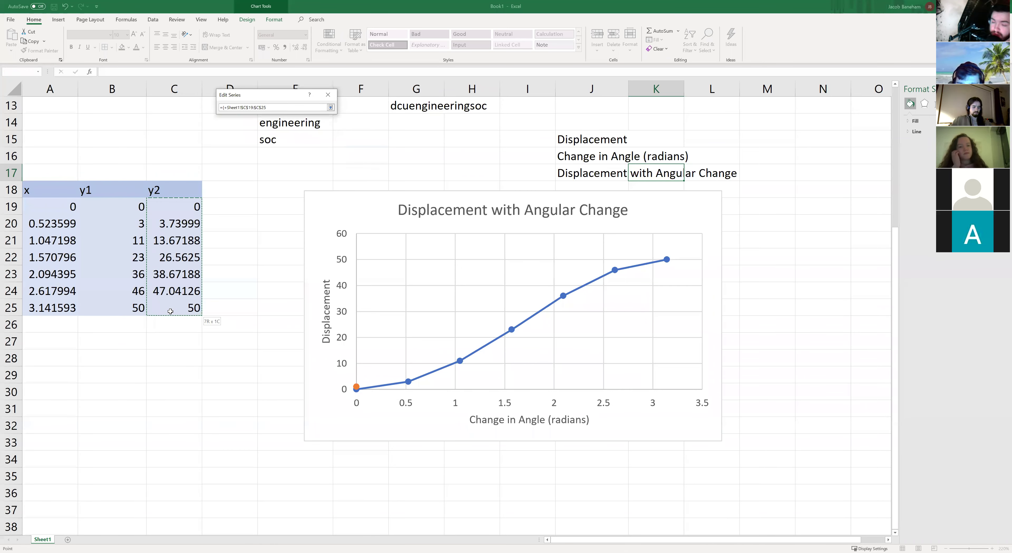
{"action": "key", "text": "Return"}
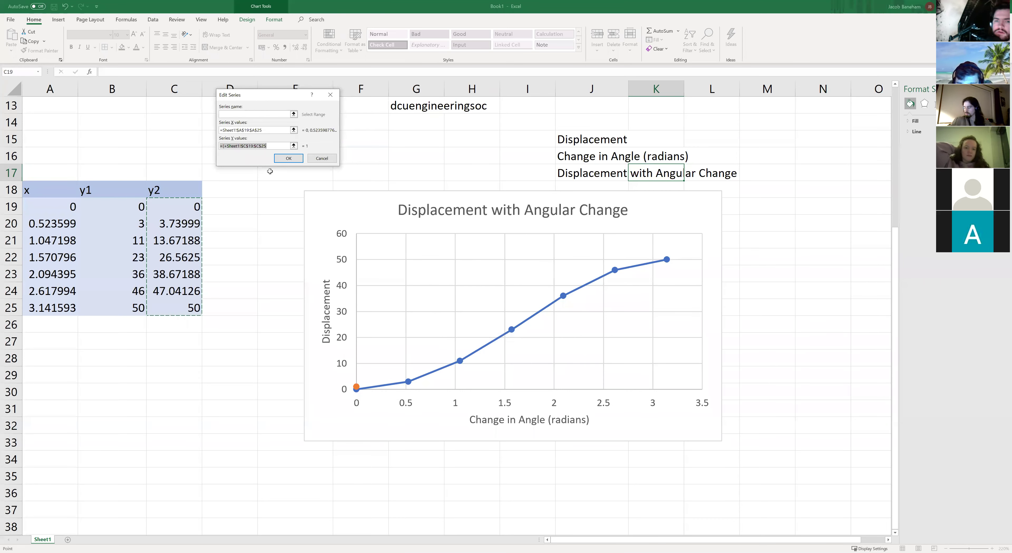
Step: Replace the new series' whole Y values entry with the range C19:C25 and accept the series
{"action": "left_click", "coordinate": [278, 145]}
{"action": "triple_click", "coordinate": [288, 145]}
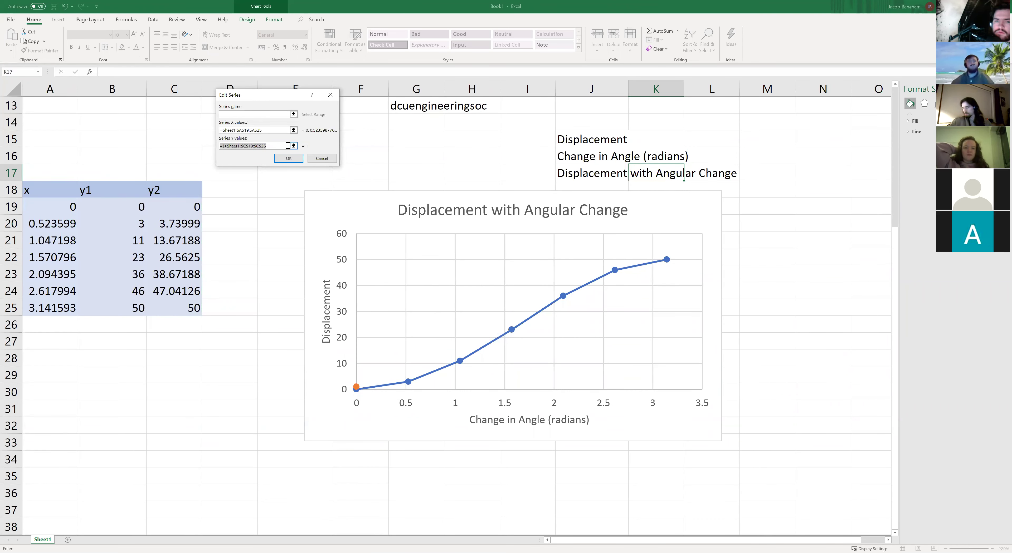
{"action": "key", "text": "BackSpace"}
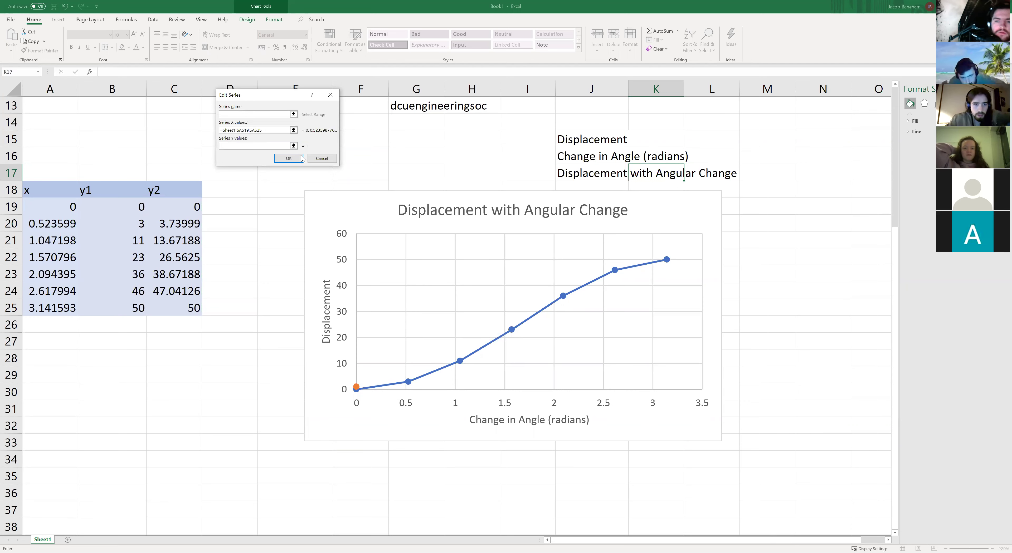
{"action": "key", "text": "ctrl+z"}
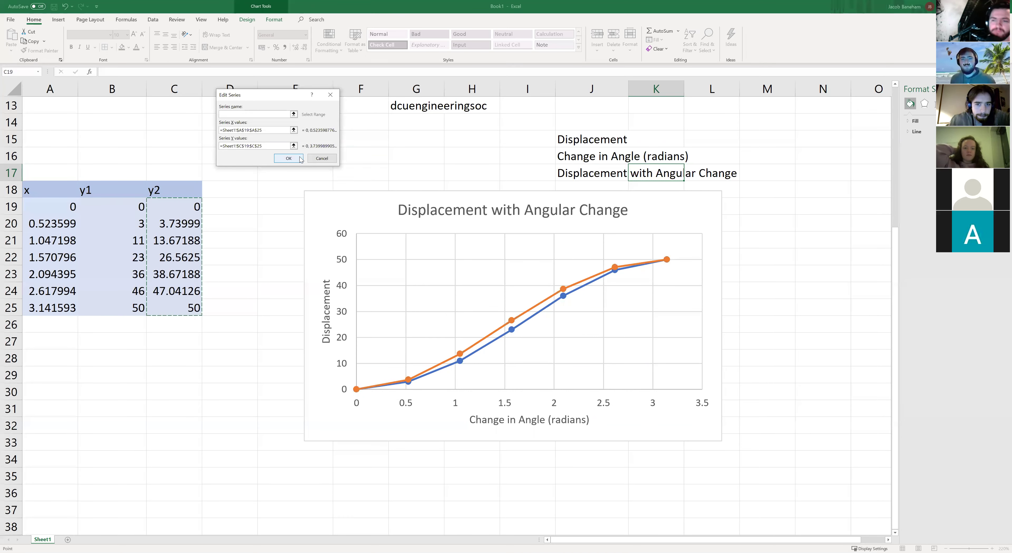
{"action": "left_click", "coordinate": [301, 159]}
Step: Name the chart's first series, which plots the y1 column, "Measured Data"
{"action": "left_click", "coordinate": [203, 135]}
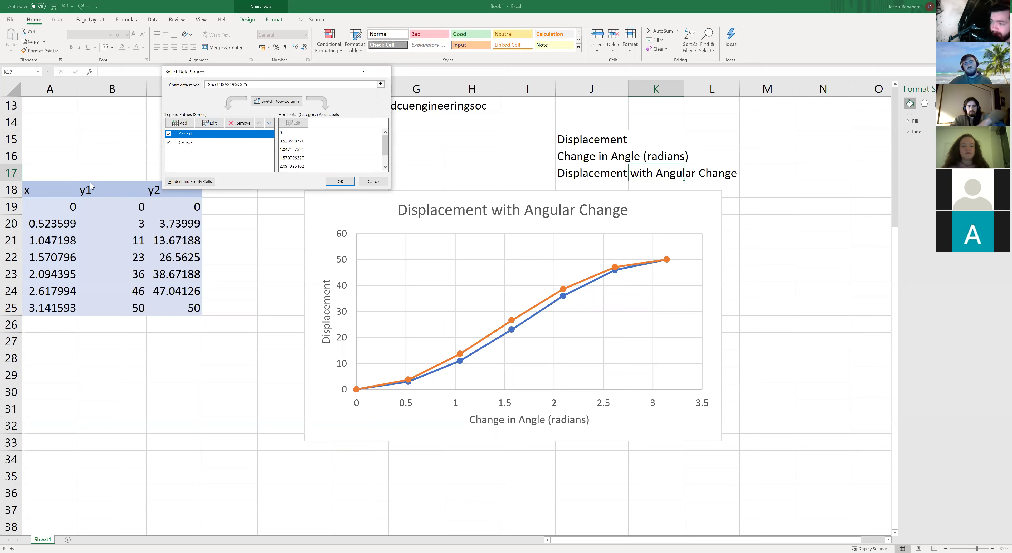
{"action": "left_click", "coordinate": [222, 143]}
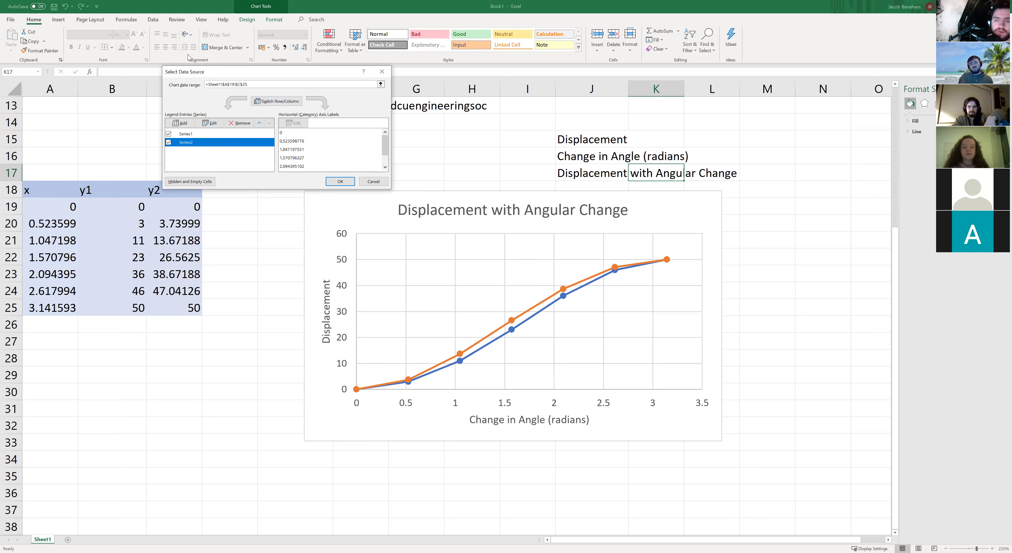
{"action": "left_click", "coordinate": [186, 137]}
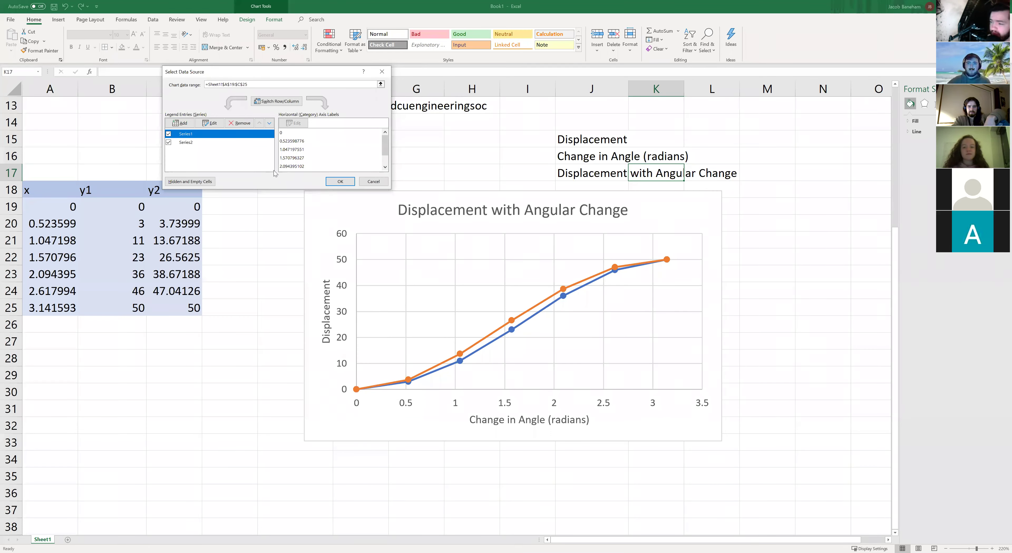
{"action": "left_click", "coordinate": [203, 125]}
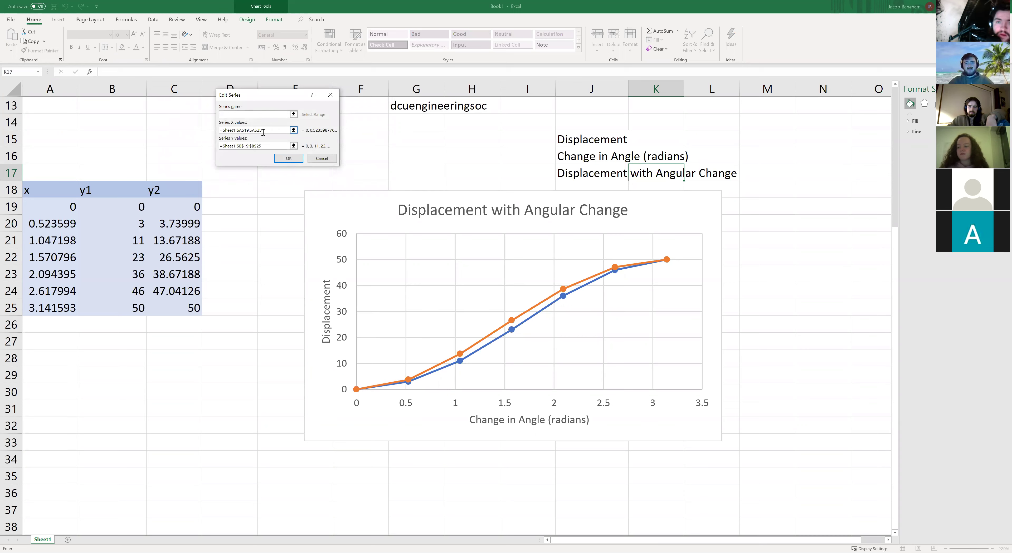
{"action": "left_click", "coordinate": [273, 130]}
{"action": "left_click", "coordinate": [277, 146]}
{"action": "left_click", "coordinate": [280, 114]}
{"action": "type", "text": "ME"}
{"action": "key", "text": "BackSpace"}
{"action": "type", "text": "easured "}
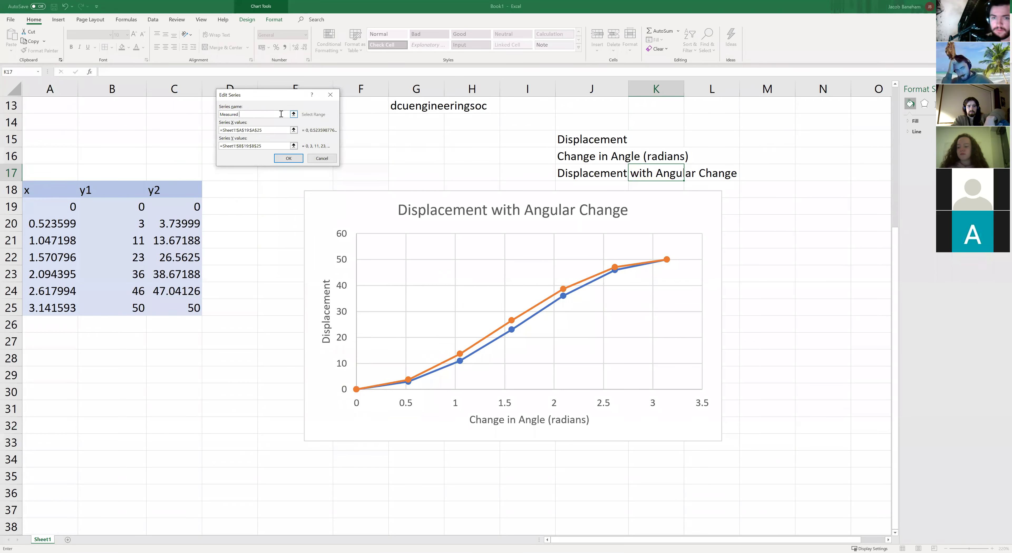
{"action": "type", "text": "Data"}
{"action": "left_click", "coordinate": [296, 163]}
Step: Name the y2 series "Calculated Data", accept the data source changes and add a legend to the chart
{"action": "left_click", "coordinate": [202, 142]}
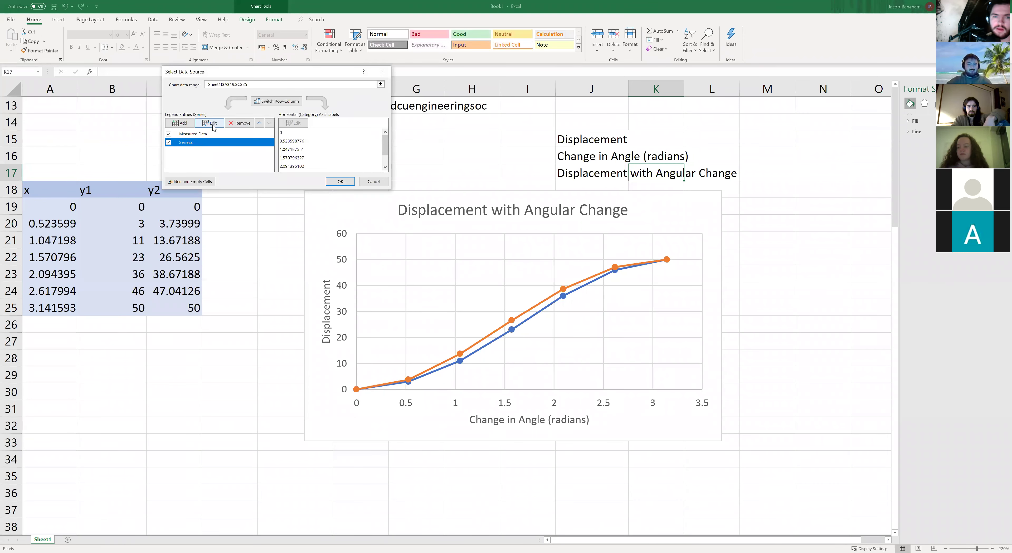
{"action": "left_click", "coordinate": [210, 125]}
{"action": "type", "text": "Calculated Data"}
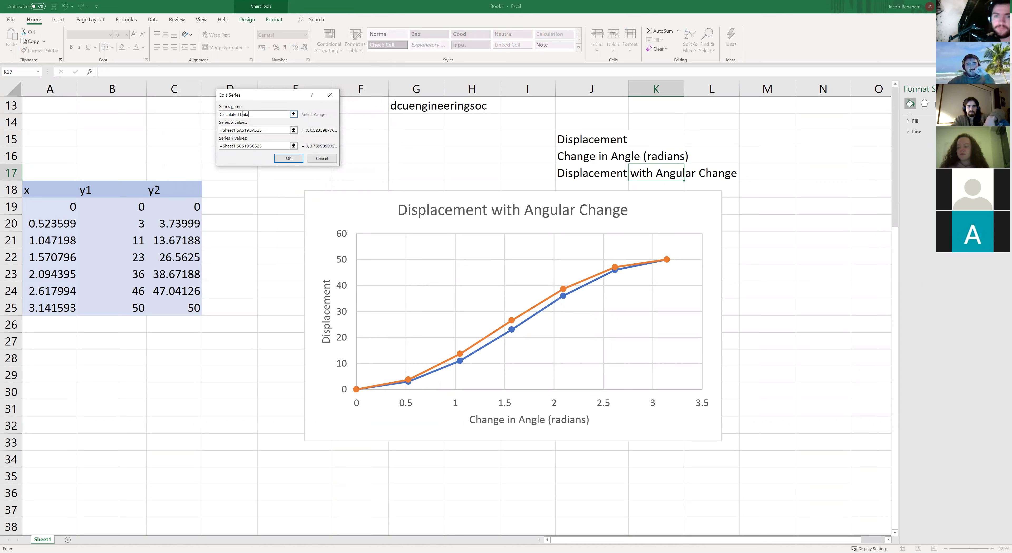
{"action": "left_click", "coordinate": [288, 158]}
{"action": "left_click", "coordinate": [341, 182]}
{"action": "left_click", "coordinate": [736, 198]}
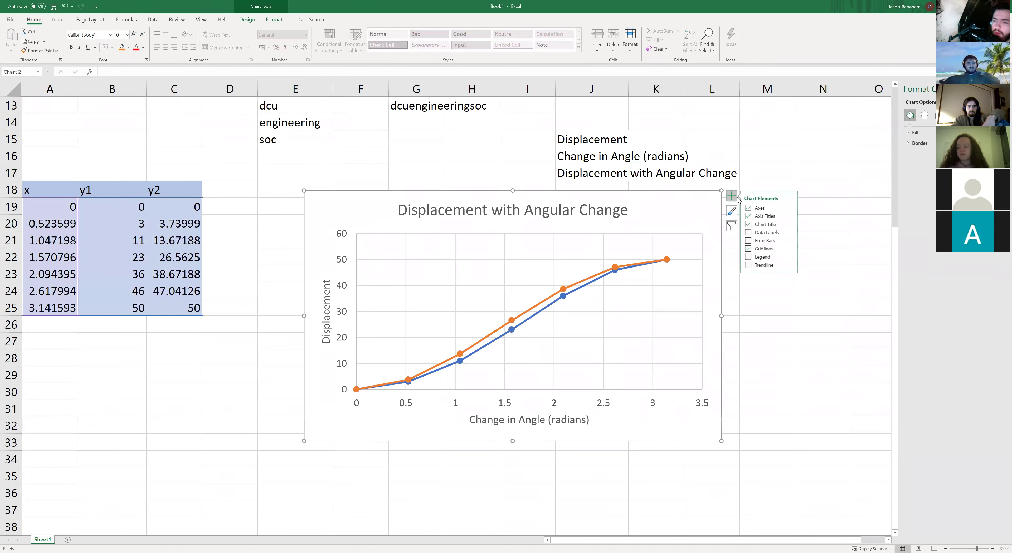
{"action": "left_click", "coordinate": [759, 258]}
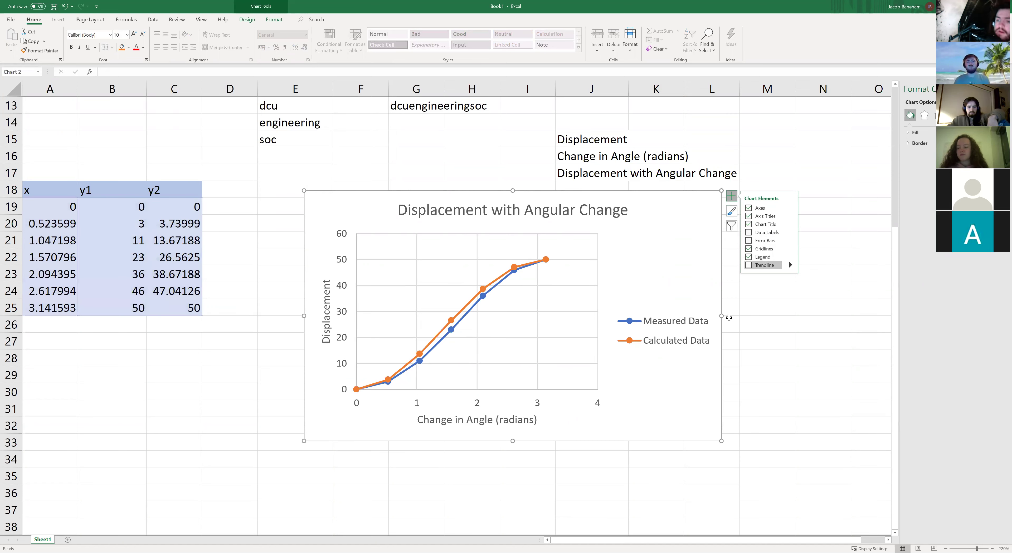
Step: Widen the displacement chart until its right edge reaches the end of column N, and nudge the chart very slightly toward column E
{"action": "left_click_drag", "start_coordinate": [721, 316], "coordinate": [848, 308]}
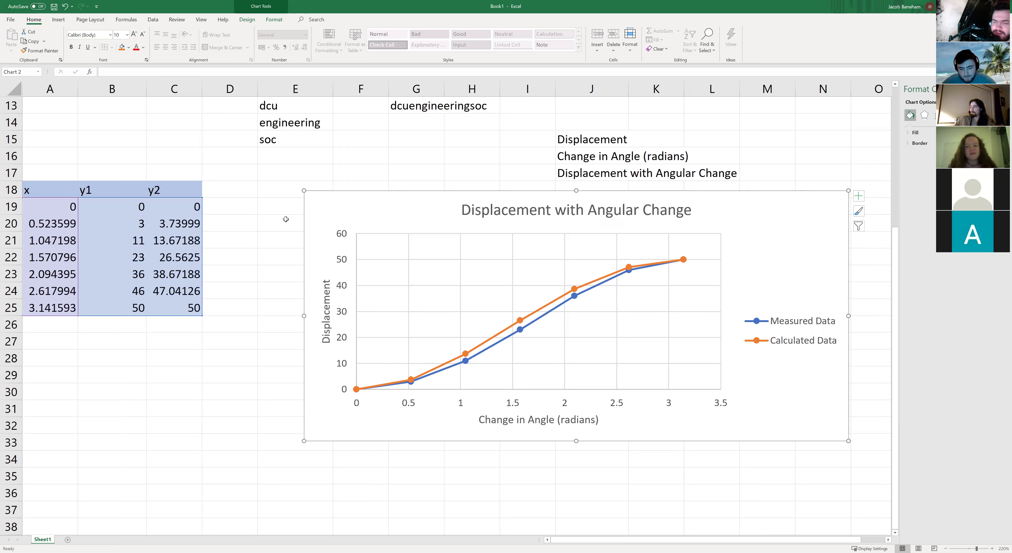
{"action": "left_click", "coordinate": [277, 220]}
{"action": "left_click", "coordinate": [333, 200]}
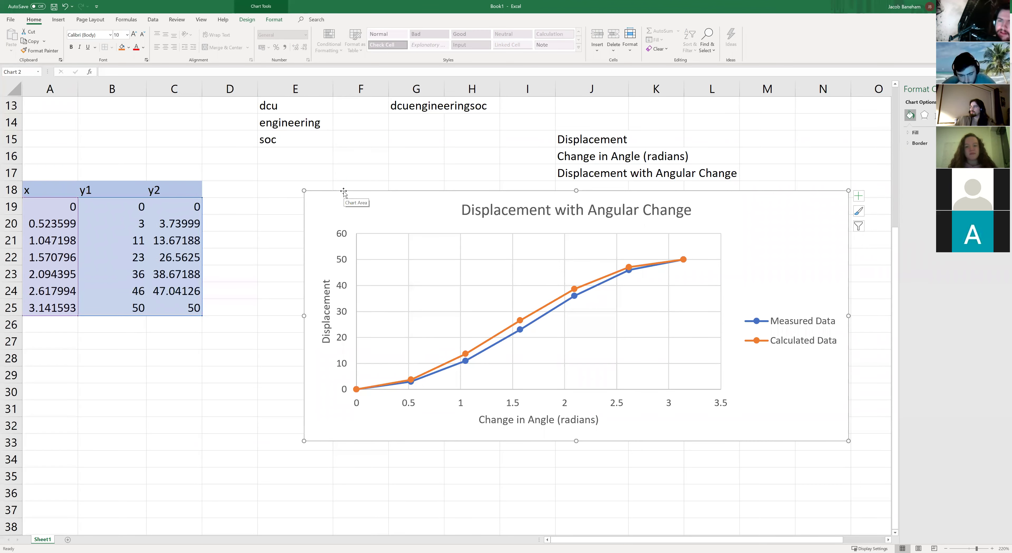
{"action": "left_click_drag", "start_coordinate": [344, 192], "coordinate": [342, 192]}
{"action": "left_click", "coordinate": [262, 202]}
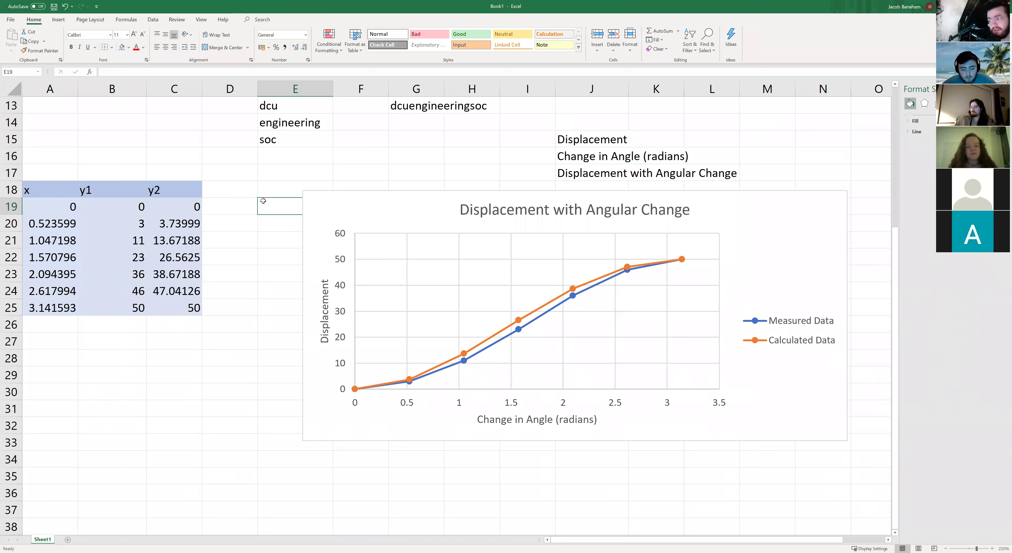
{"action": "left_click", "coordinate": [286, 190]}
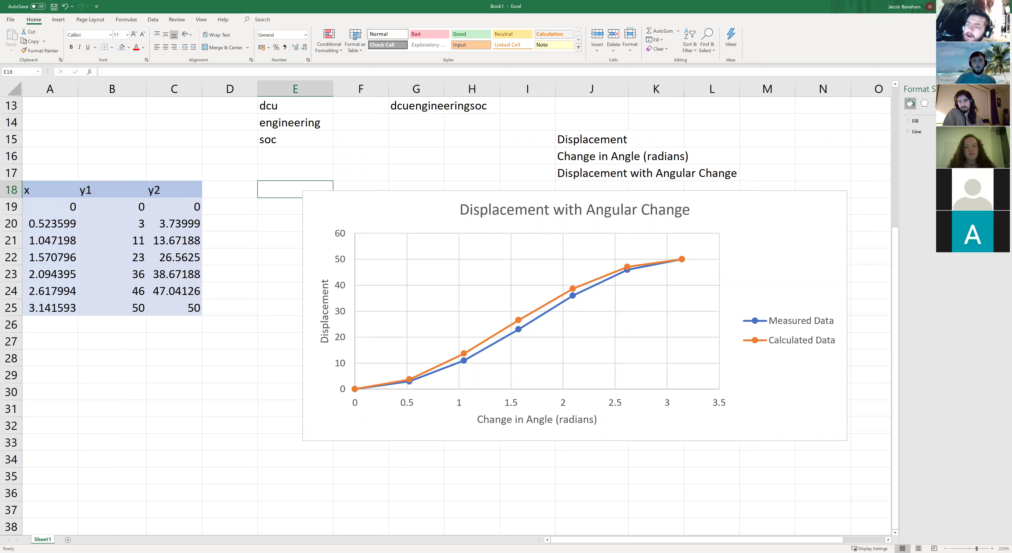
{"action": "left_click", "coordinate": [387, 197]}
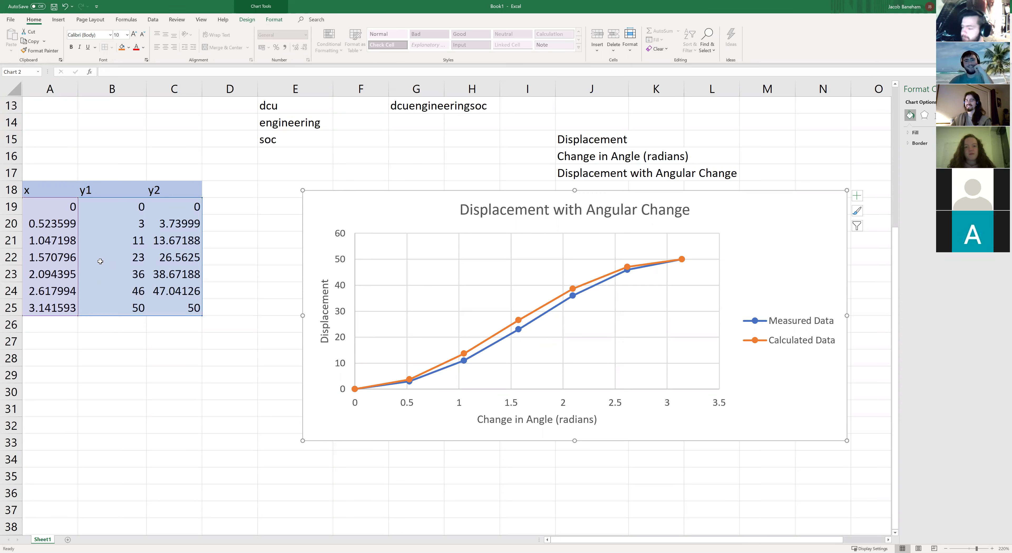
{"action": "scroll", "coordinate": [279, 235], "scroll_direction": "up", "scroll_amount": 4}
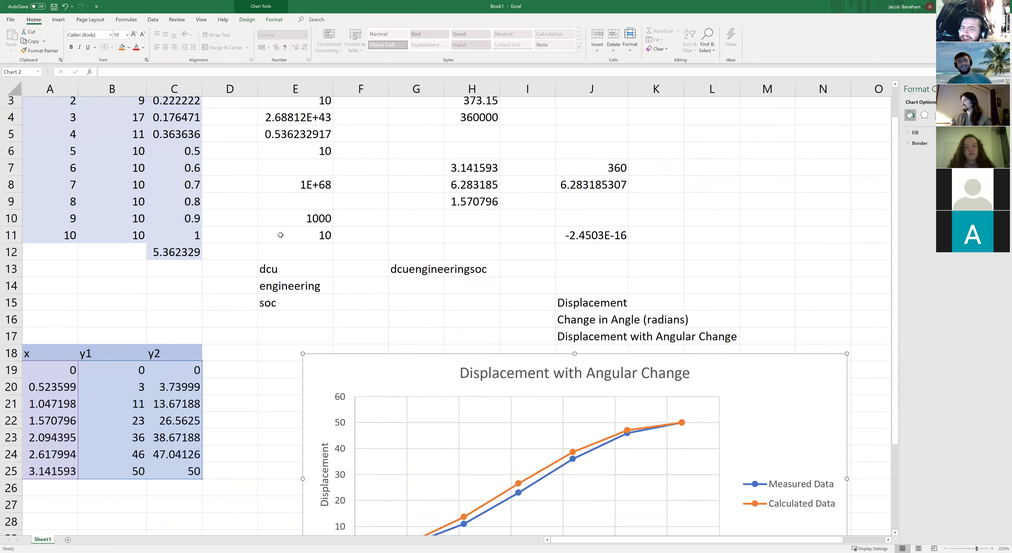
{"action": "scroll", "coordinate": [407, 242], "scroll_direction": "down", "scroll_amount": 5}
{"action": "scroll", "coordinate": [432, 242], "scroll_direction": "up", "scroll_amount": 5}
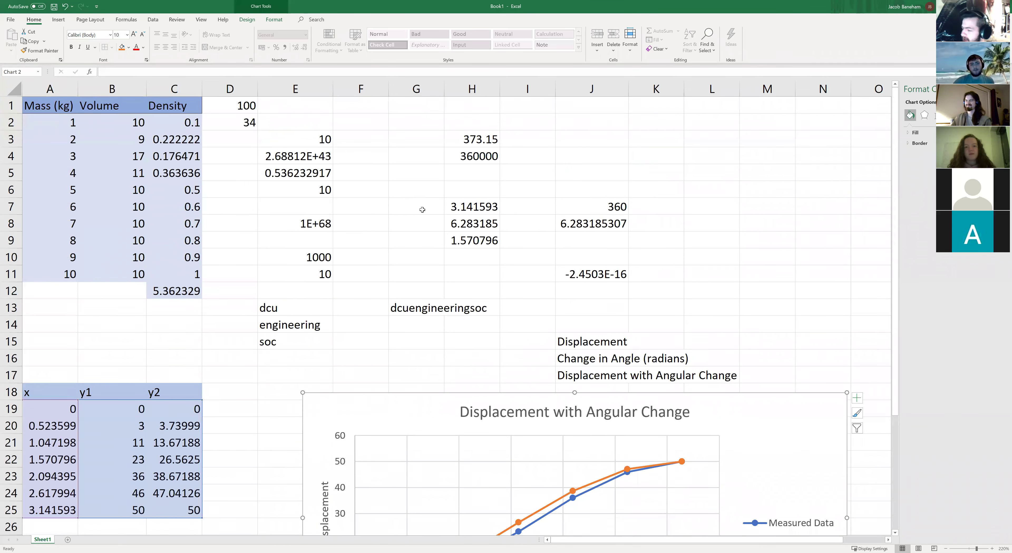
{"action": "left_click", "coordinate": [719, 320]}
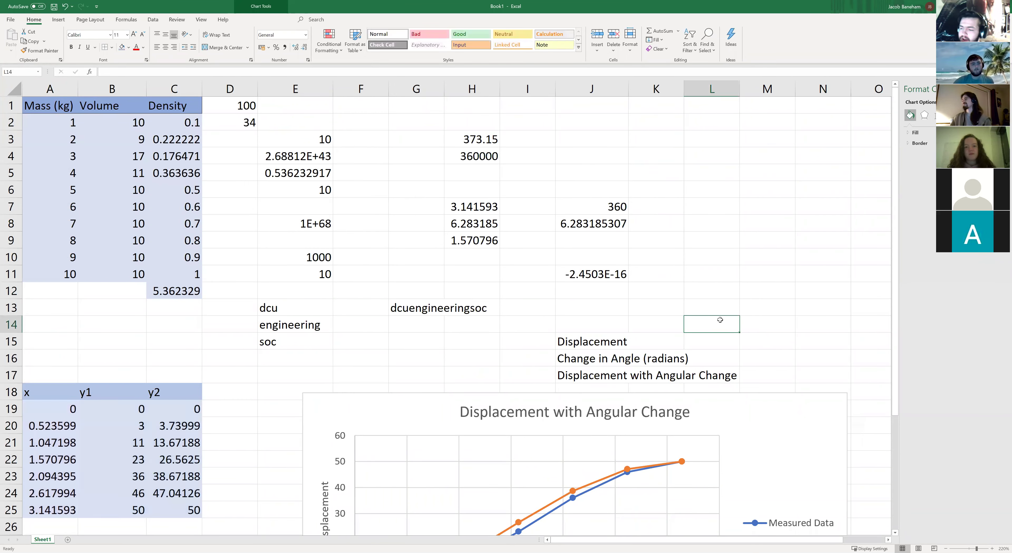
{"action": "left_click", "coordinate": [735, 280]}
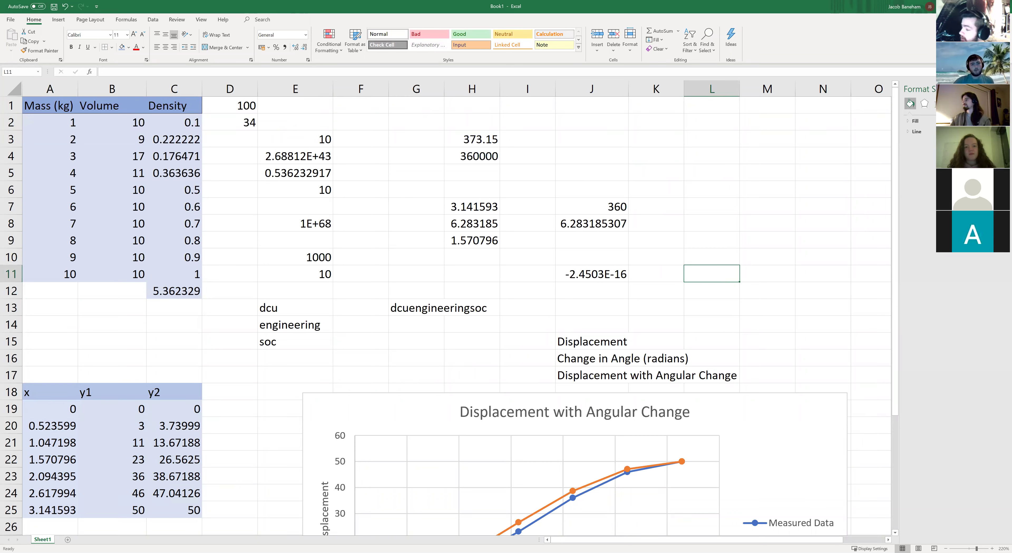